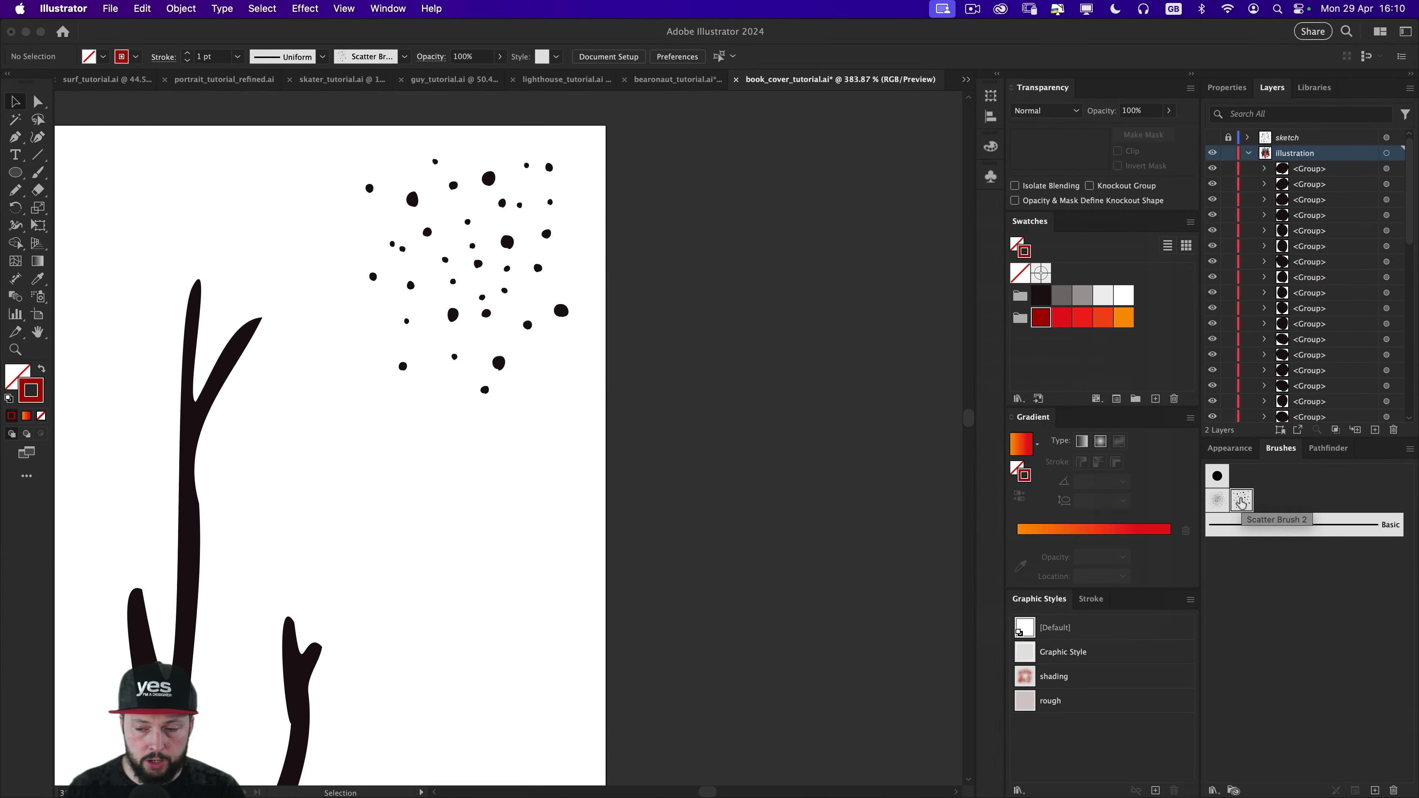
# Step: Paint several overlapping vertical strokes in dark red with Scatter Brush 2 in the empty white area beside the bare black tree
pyautogui.press('b')
pyautogui.press('space')
pyautogui.moveTo(513, 549); pyautogui.dragTo(568, 383)
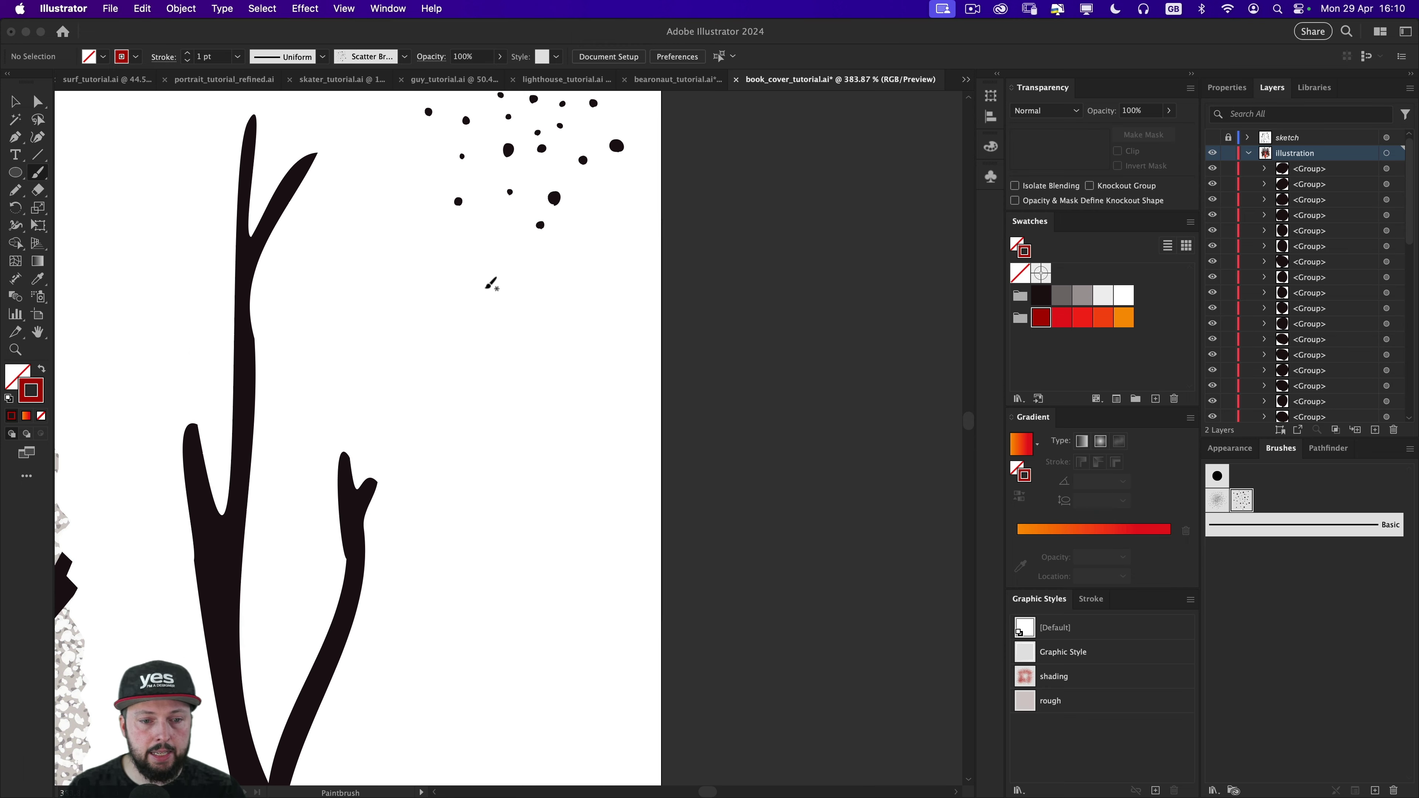
pyautogui.moveTo(507, 439); pyautogui.dragTo(503, 685)
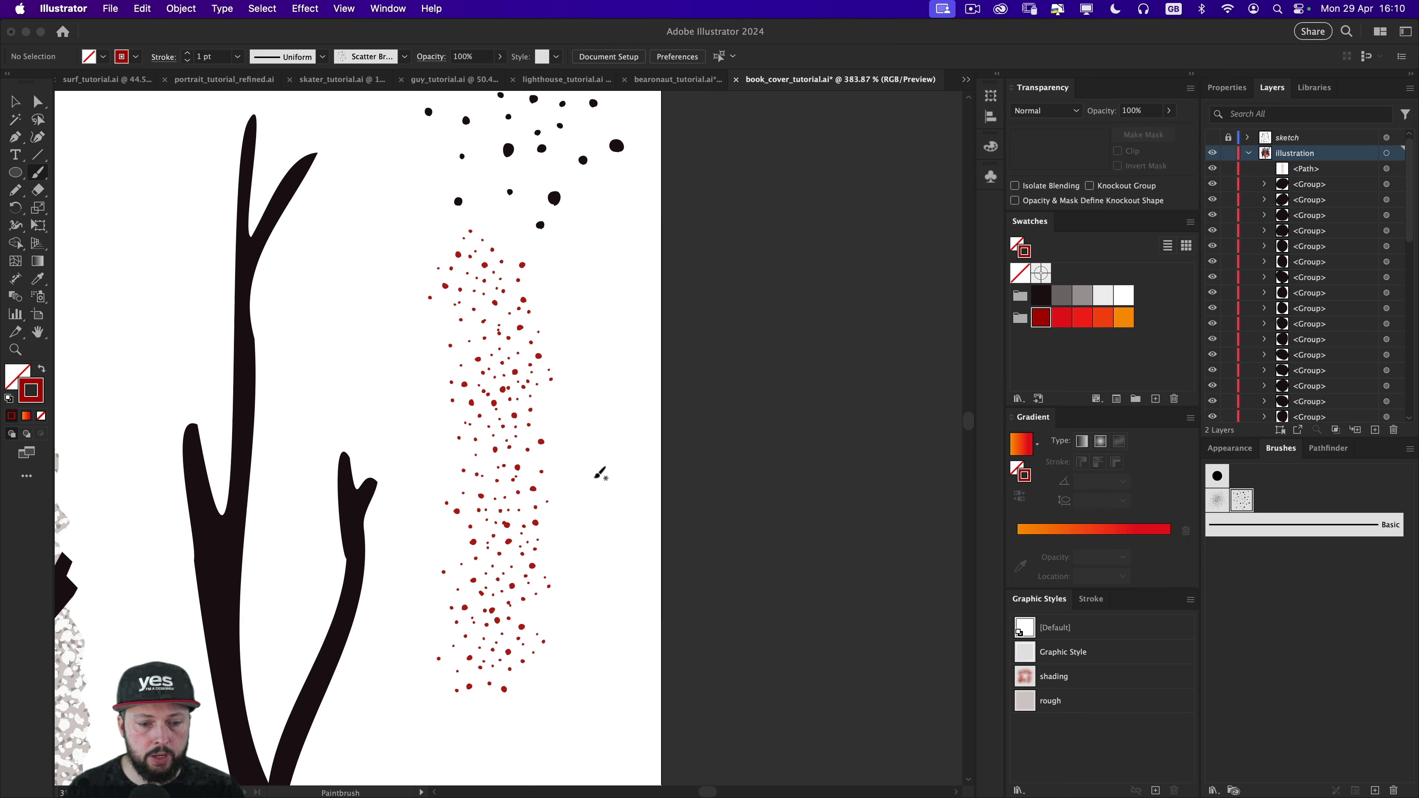
pyautogui.moveTo(544, 307)
pyautogui.mouseDown()
pyautogui.moveTo(572, 466)
pyautogui.moveTo(564, 611)
pyautogui.mouseUp()
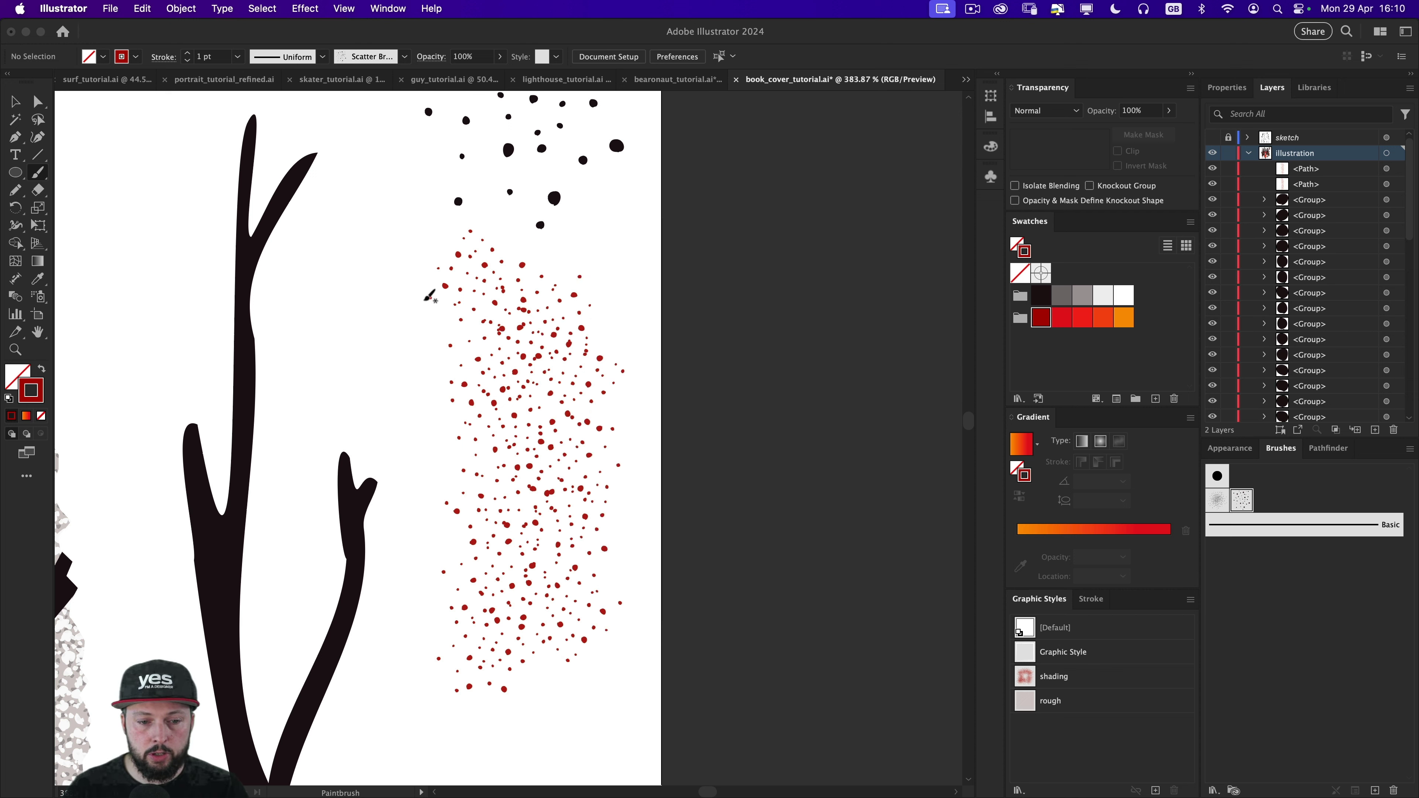
pyautogui.moveTo(427, 292)
pyautogui.mouseDown()
pyautogui.moveTo(425, 447)
pyautogui.moveTo(482, 643)
pyautogui.mouseUp()
pyautogui.moveTo(461, 304); pyautogui.dragTo(522, 699)
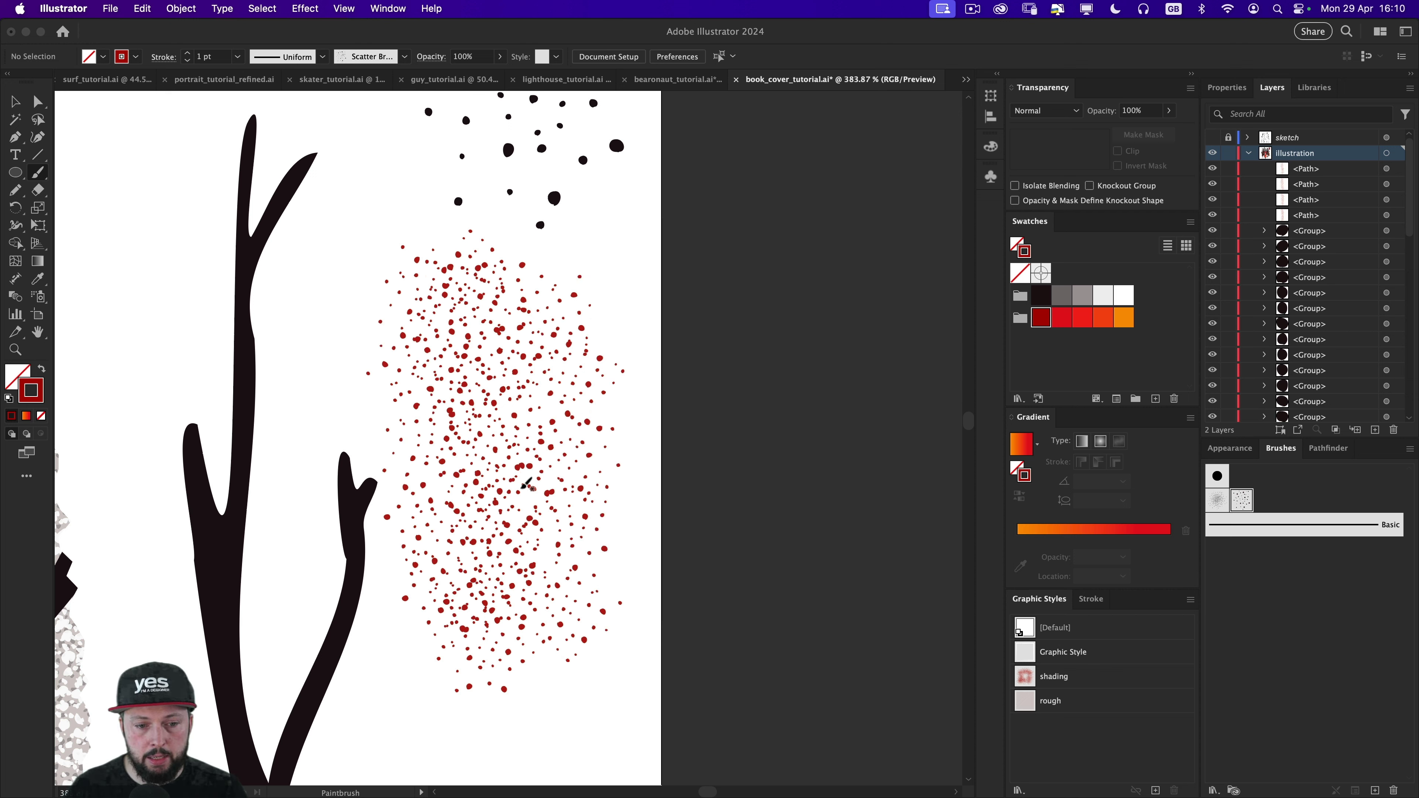
pyautogui.moveTo(501, 382); pyautogui.dragTo(482, 560)
pyautogui.moveTo(513, 340); pyautogui.dragTo(503, 625)
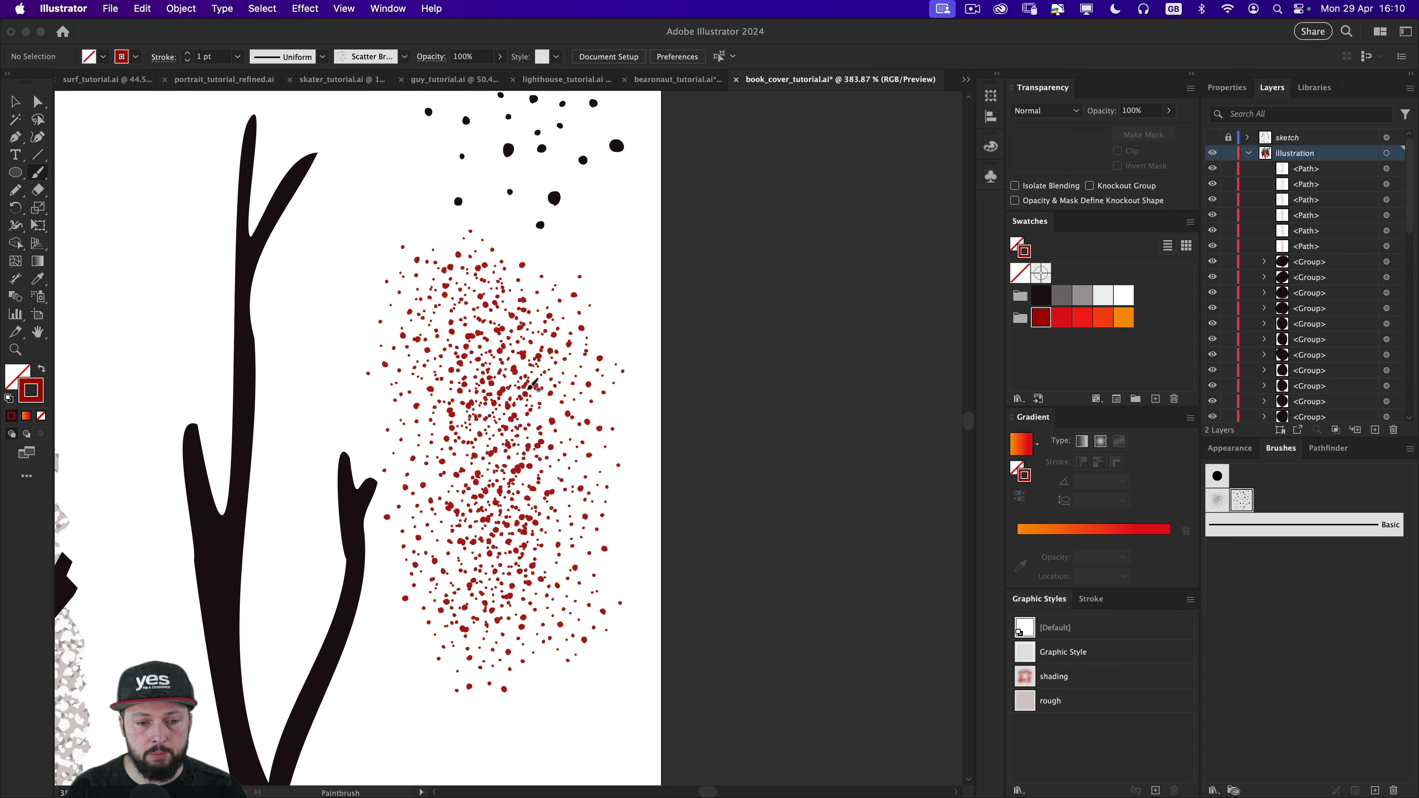
pyautogui.moveTo(527, 390); pyautogui.dragTo(507, 665)
# Step: Directly select the upper anchor points of the dotted red strokes and shift them slightly down and to the left
pyautogui.press('a')
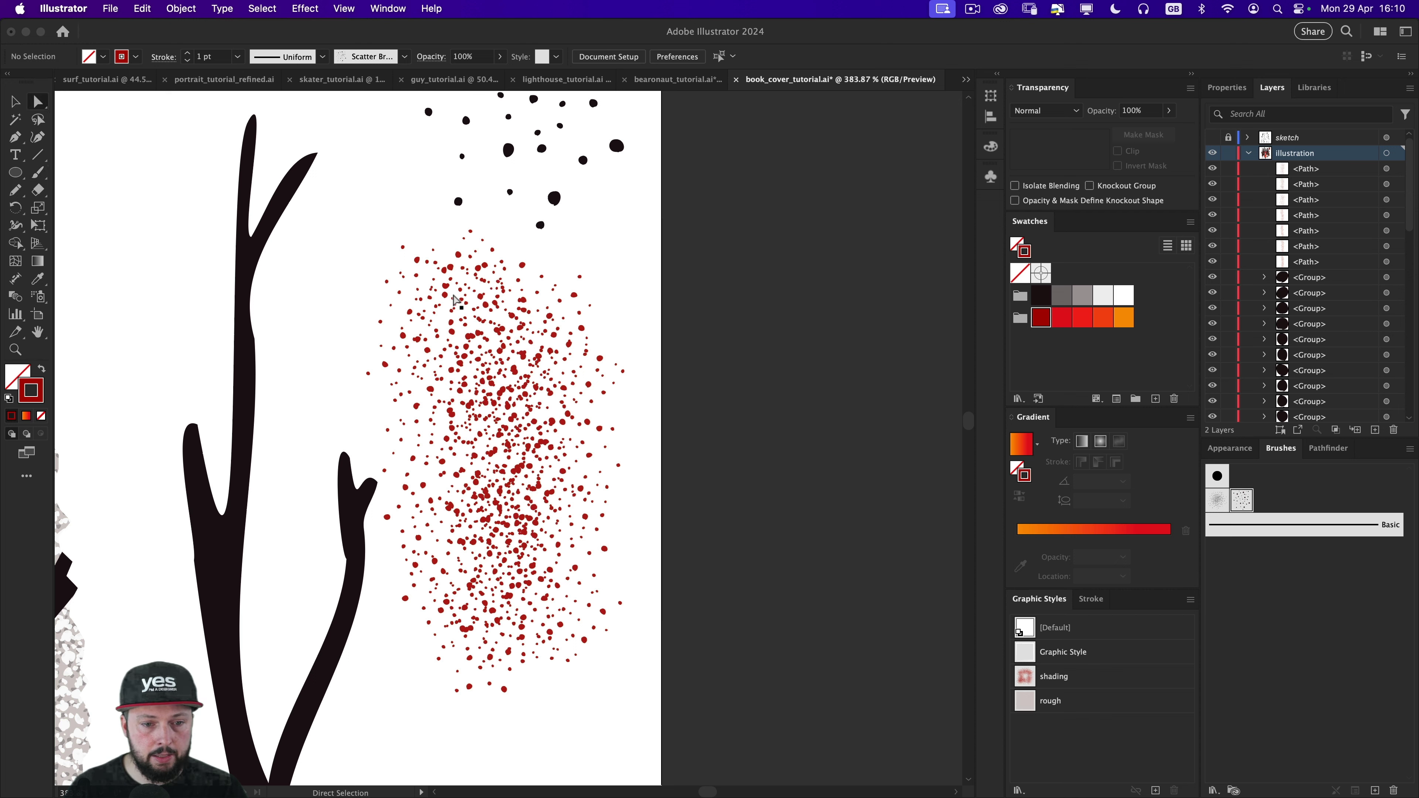
pyautogui.moveTo(359, 249); pyautogui.dragTo(642, 363)
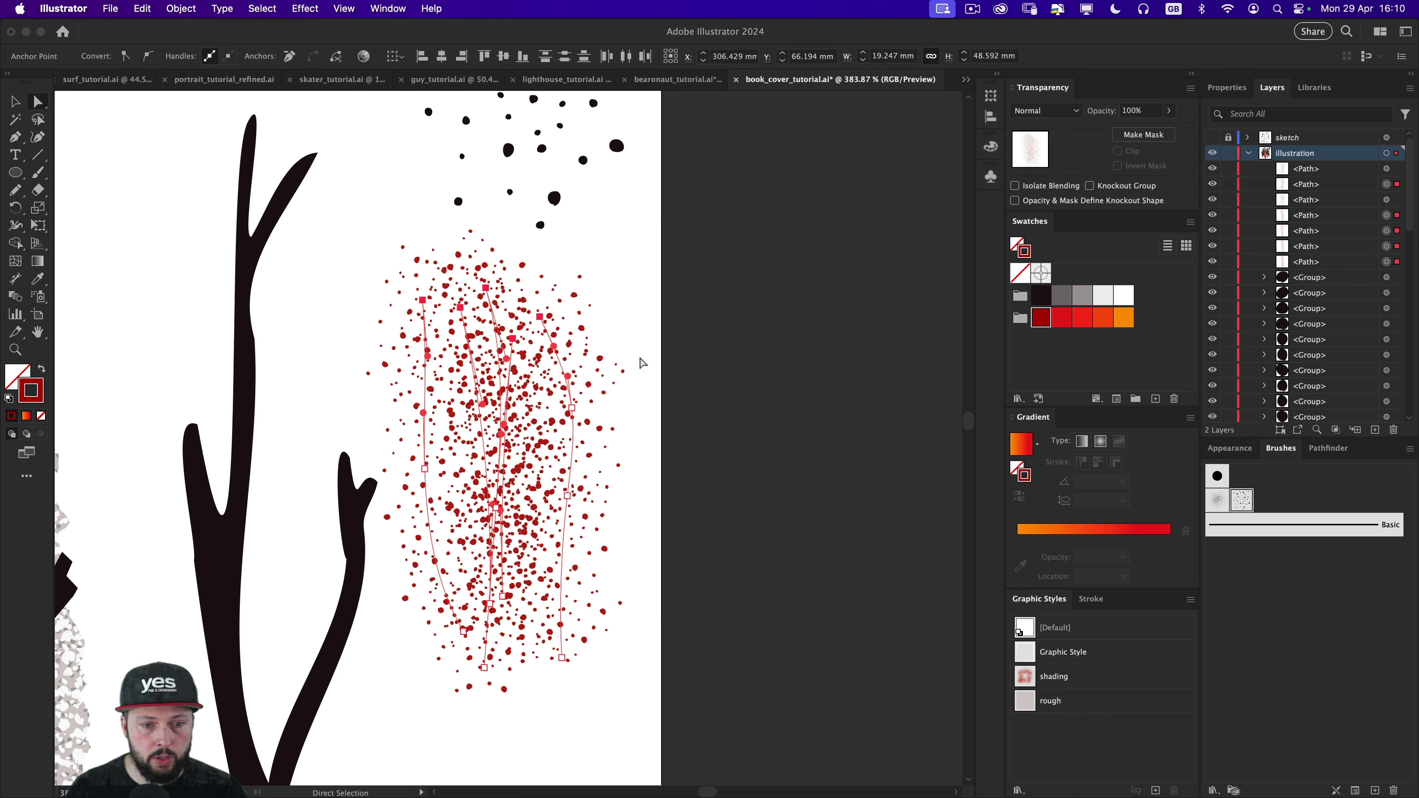
pyautogui.moveTo(542, 319)
pyautogui.mouseDown()
pyautogui.moveTo(476, 297)
pyautogui.moveTo(531, 302)
pyautogui.moveTo(559, 285)
pyautogui.moveTo(560, 264)
pyautogui.moveTo(455, 271)
pyautogui.moveTo(432, 328)
pyautogui.mouseUp()
# Step: Directly select the lower anchor points of the dotted red strokes, stretch them downward, reposition them to the right and deselect the strokes
pyautogui.moveTo(433, 730)
pyautogui.mouseDown()
pyautogui.moveTo(601, 605)
pyautogui.moveTo(607, 581)
pyautogui.mouseUp()
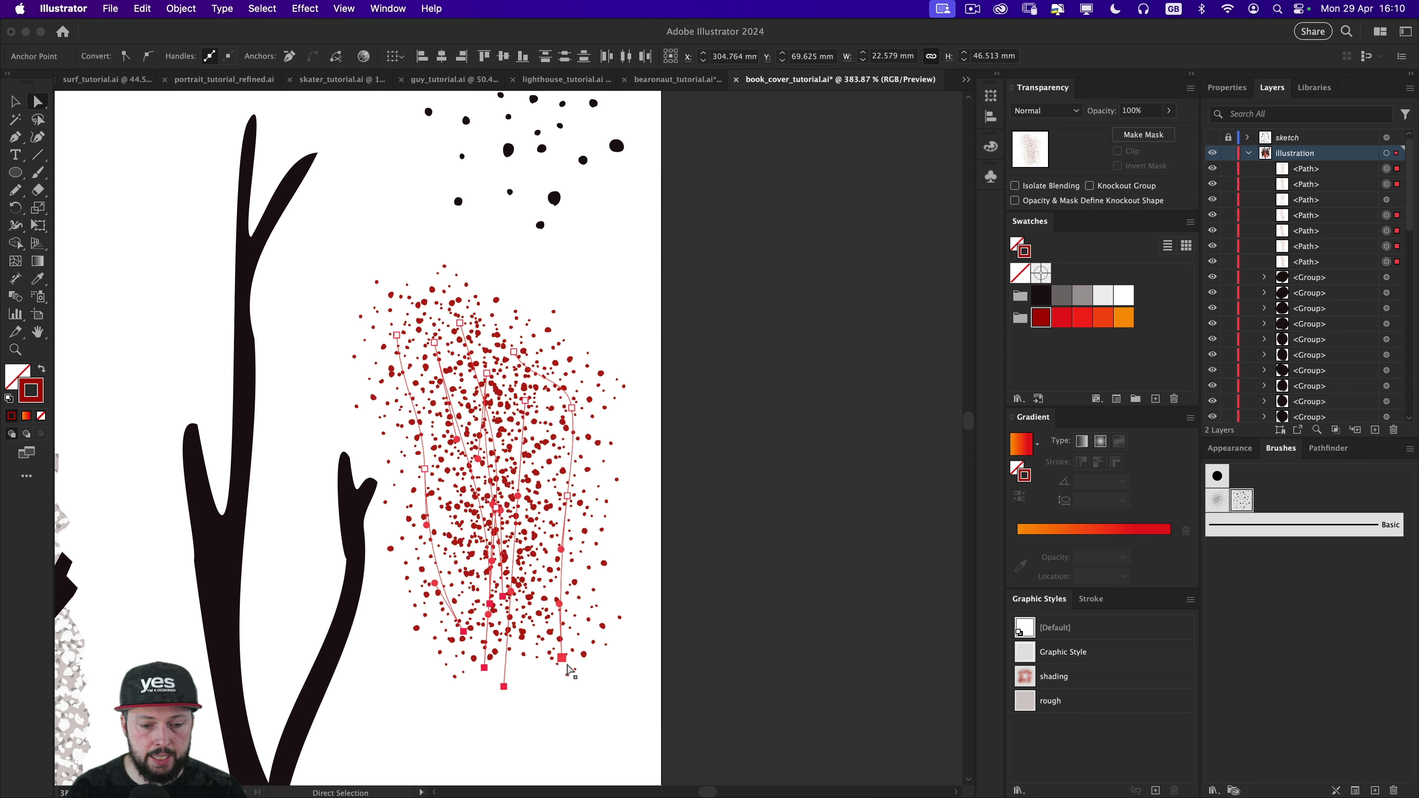
pyautogui.moveTo(562, 658)
pyautogui.mouseDown()
pyautogui.moveTo(605, 698)
pyautogui.moveTo(687, 642)
pyautogui.moveTo(481, 691)
pyautogui.moveTo(413, 579)
pyautogui.moveTo(509, 539)
pyautogui.moveTo(684, 534)
pyautogui.moveTo(654, 519)
pyautogui.moveTo(557, 377)
pyautogui.moveTo(581, 414)
pyautogui.moveTo(510, 780)
pyautogui.mouseUp()
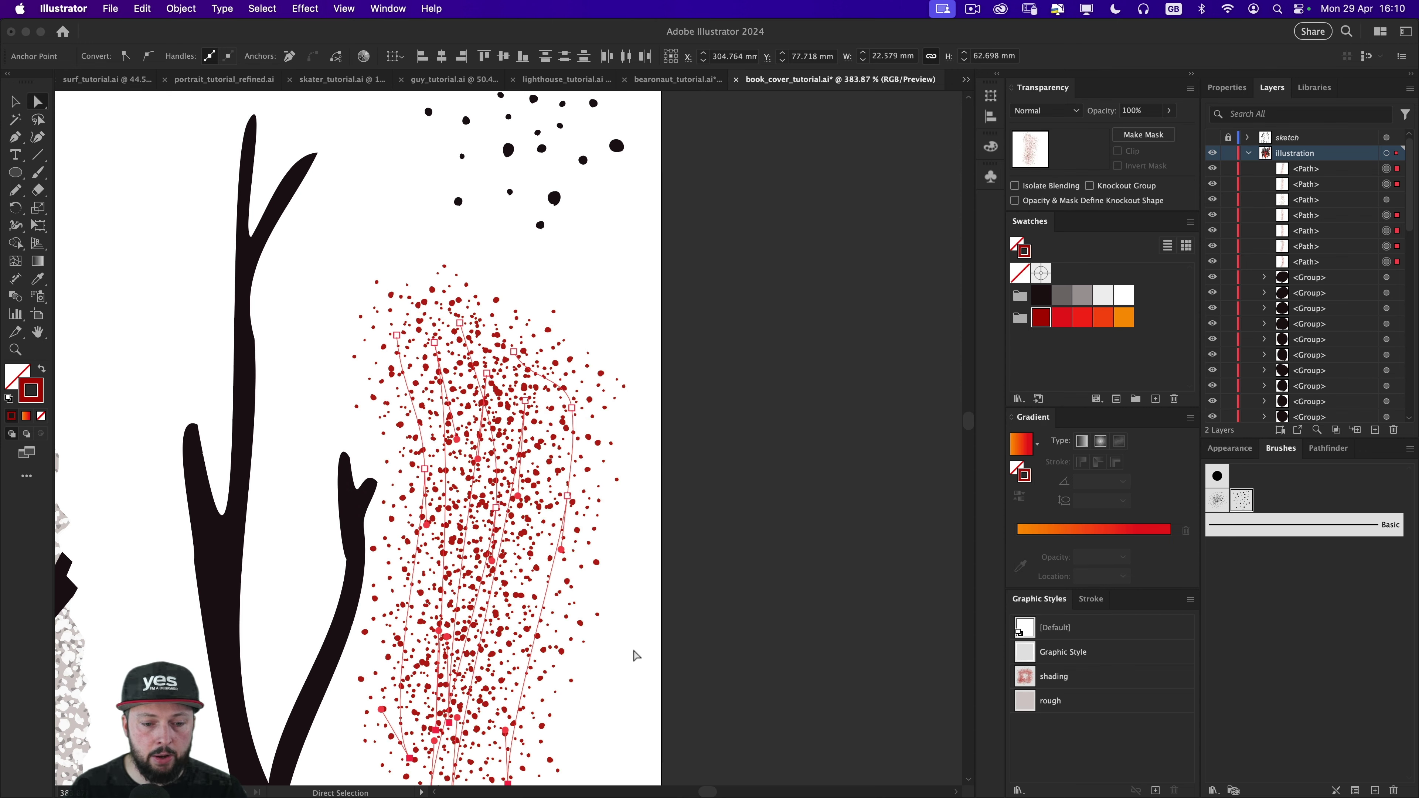
pyautogui.moveTo(634, 656); pyautogui.dragTo(600, 418)
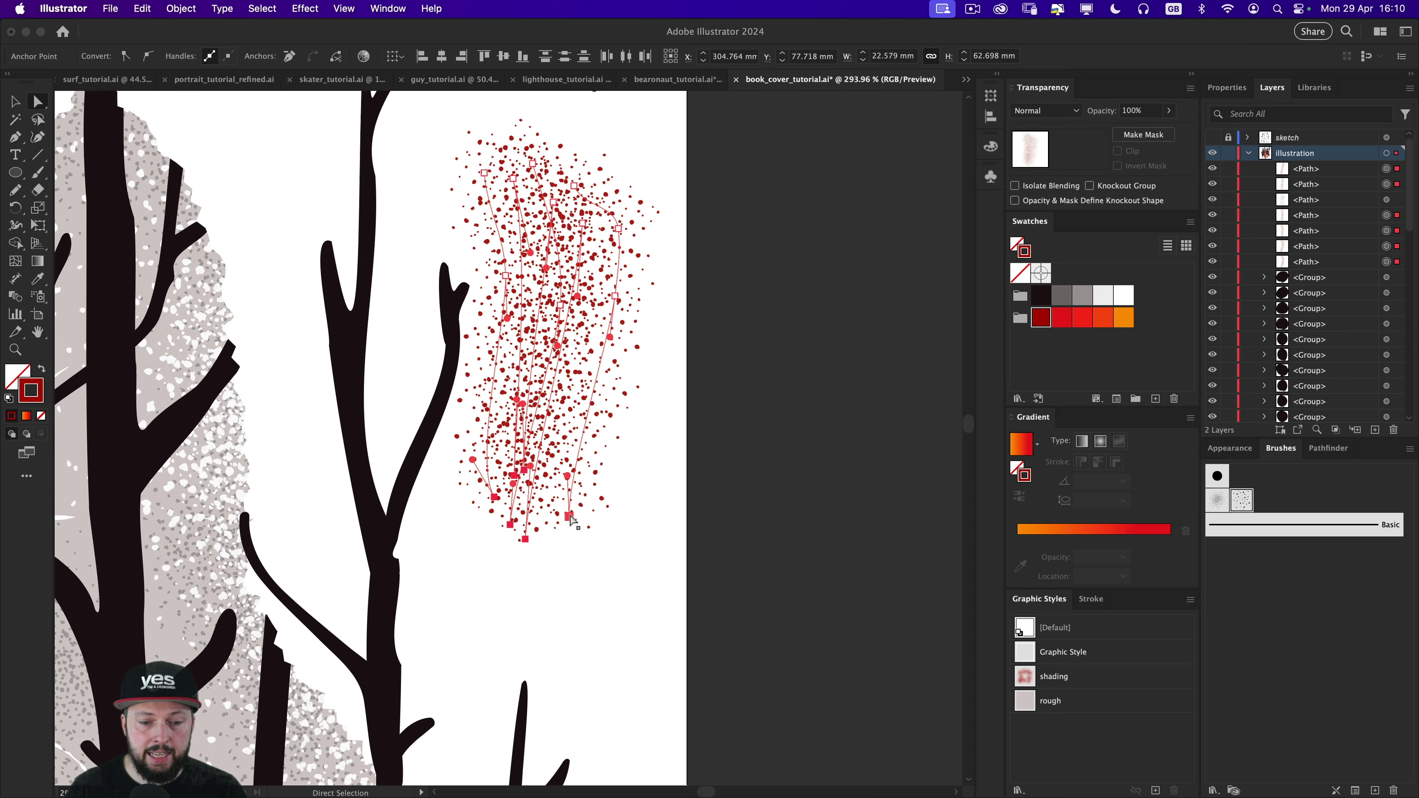
pyautogui.moveTo(570, 516); pyautogui.dragTo(604, 564)
pyautogui.press('v')
pyautogui.click(768, 360)
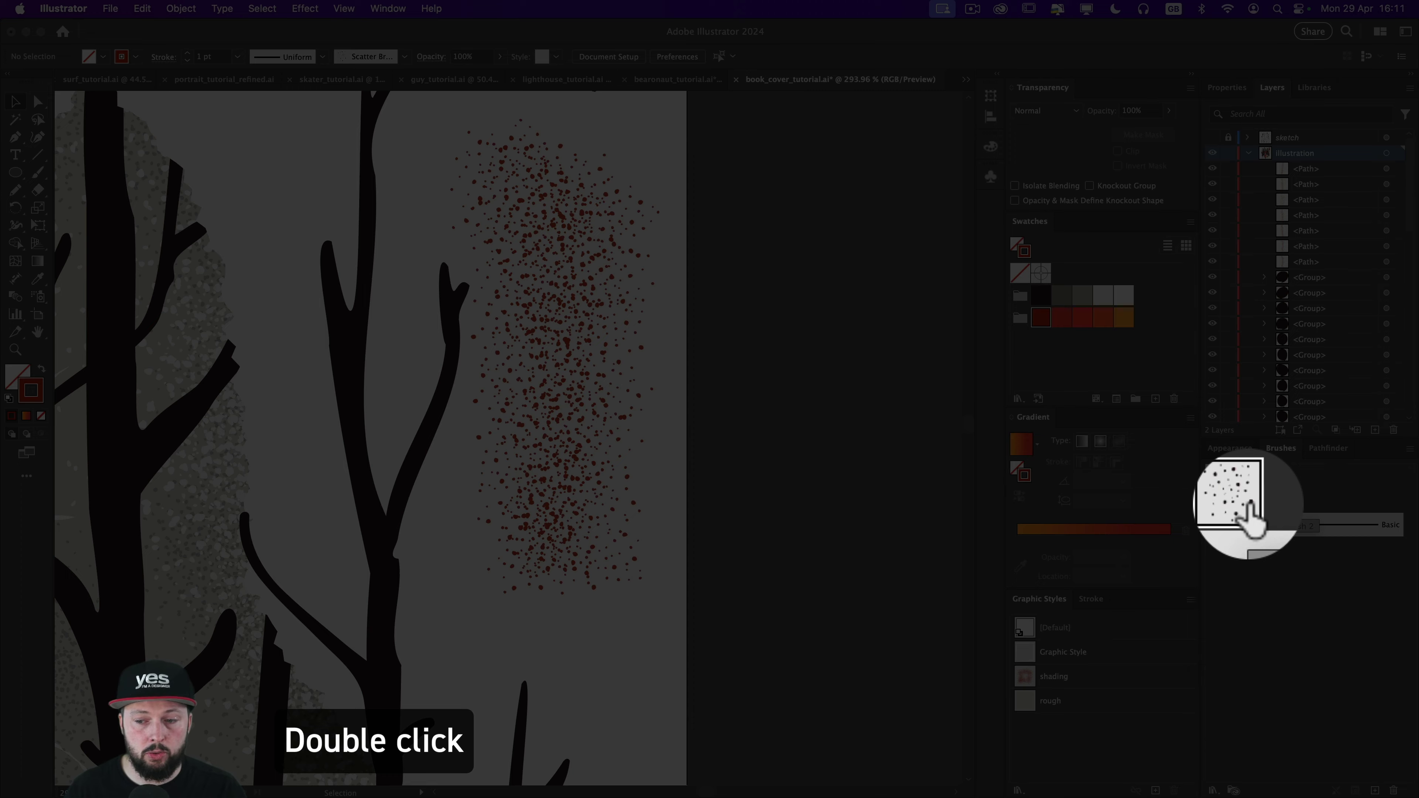
# Step: Set Scatter Brush 2's size variation to Random with a 52% maximum, and slightly lower its minimum size
pyautogui.doubleClick(1241, 500)
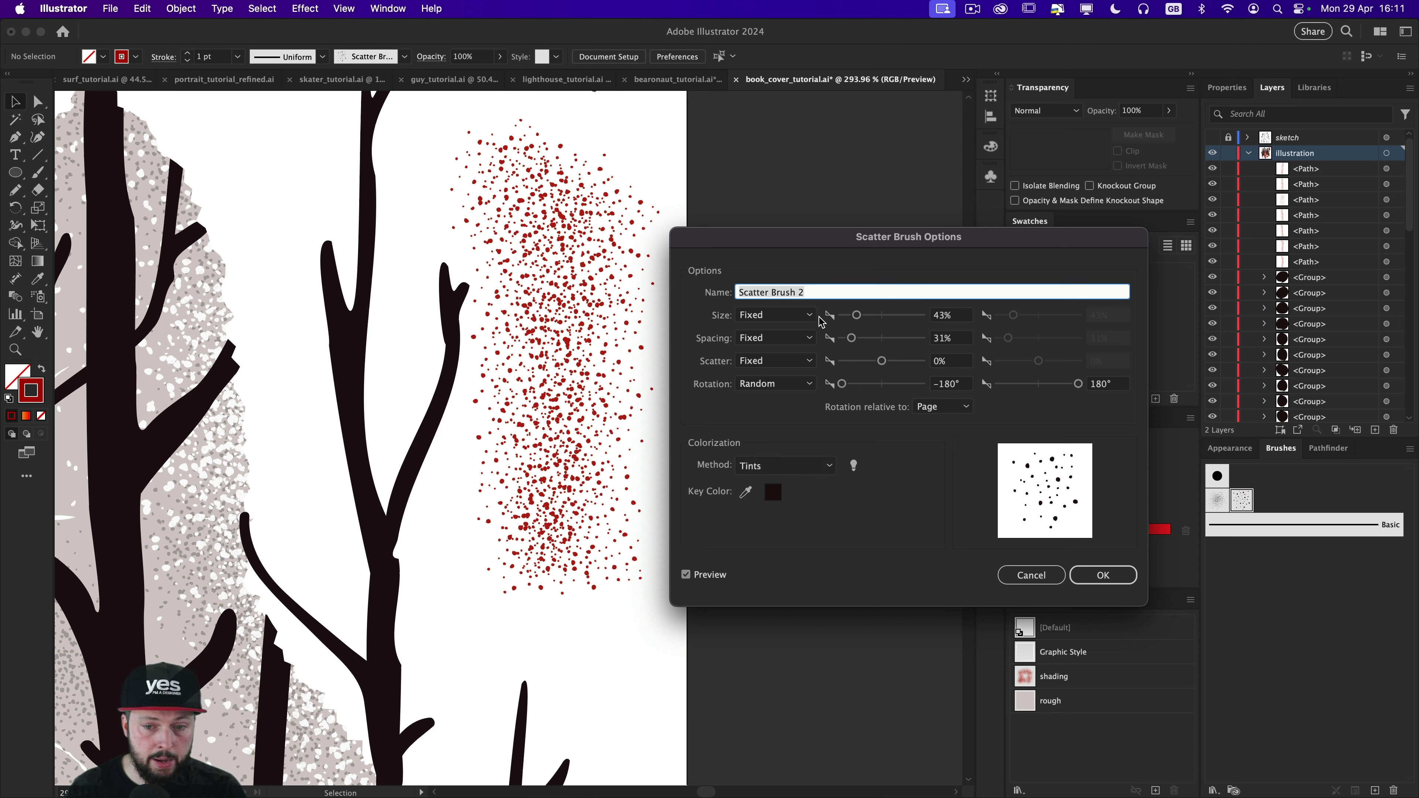
pyautogui.click(805, 316)
pyautogui.click(777, 343)
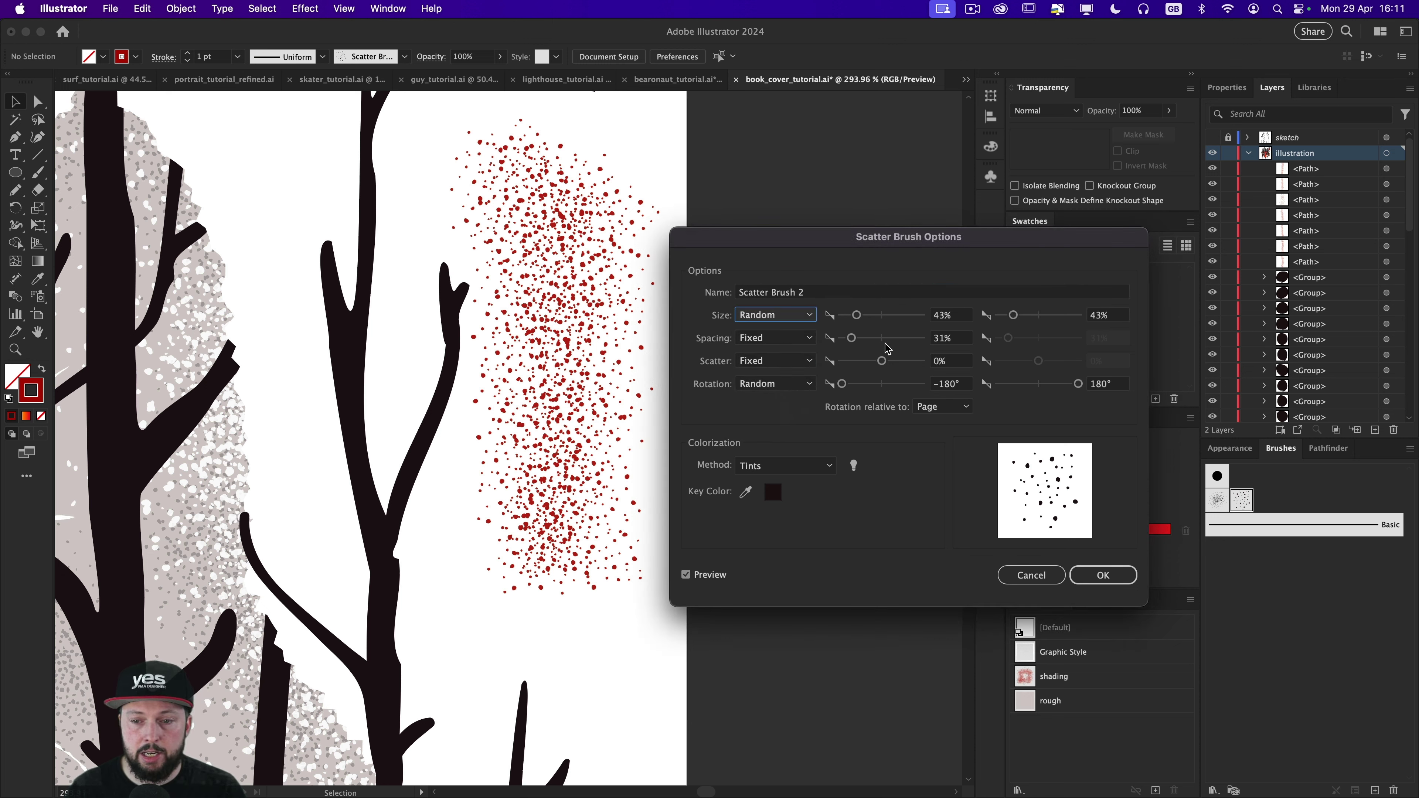
pyautogui.click(1038, 315)
pyautogui.moveTo(1039, 318); pyautogui.dragTo(1016, 317)
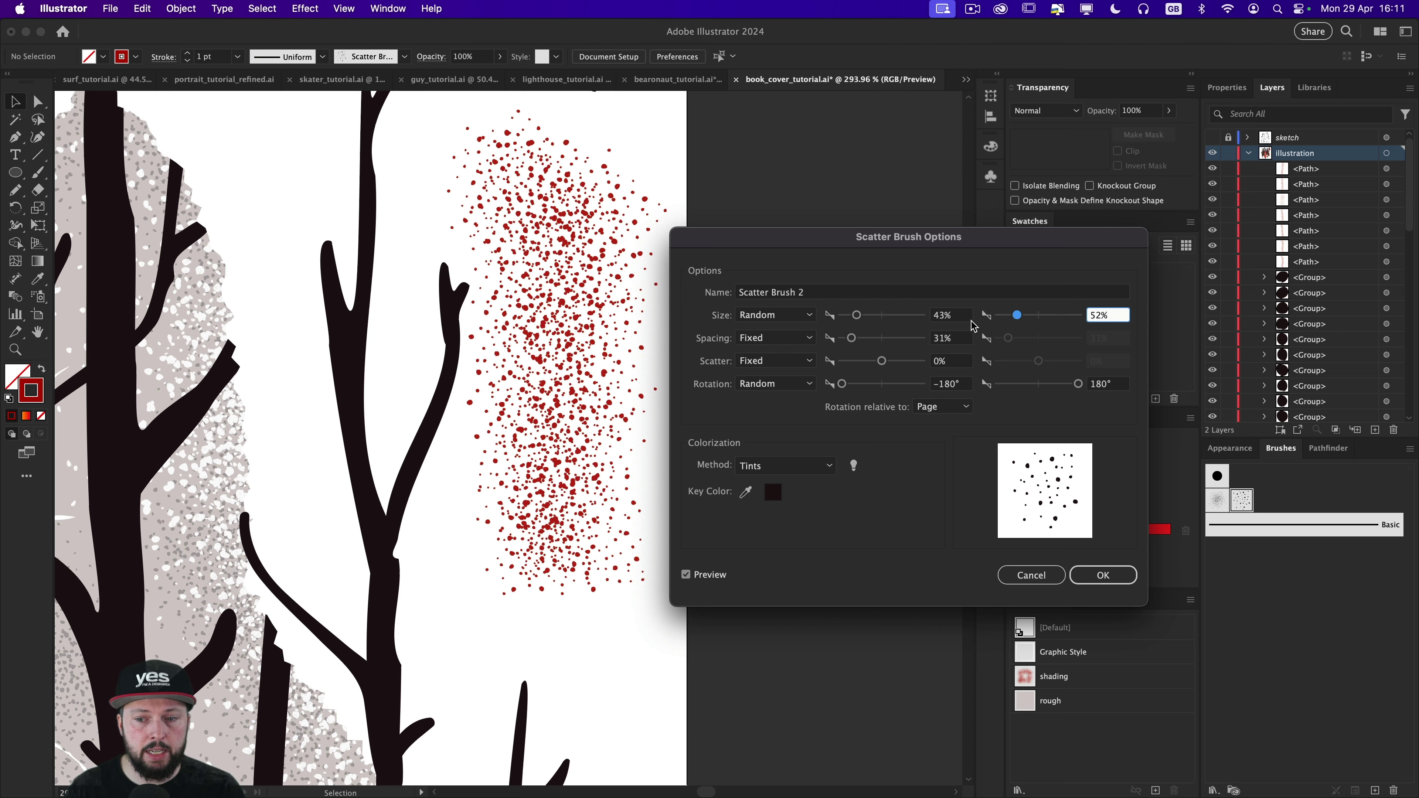
pyautogui.moveTo(852, 319); pyautogui.dragTo(849, 320)
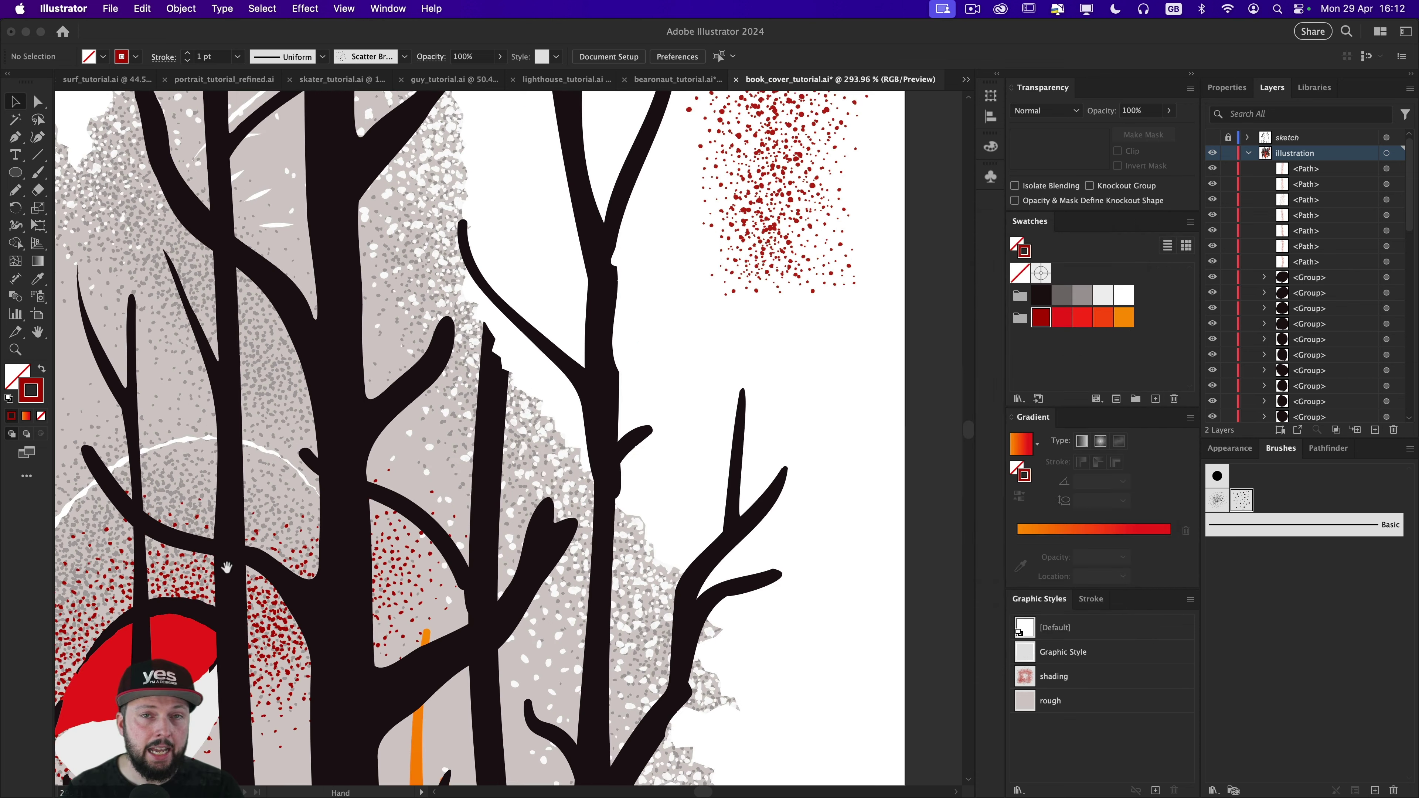
# Step: Directly select the plain red hood shape above the cape and turn on Draw Inside mode for it
pyautogui.scroll(-10, 562, 311)
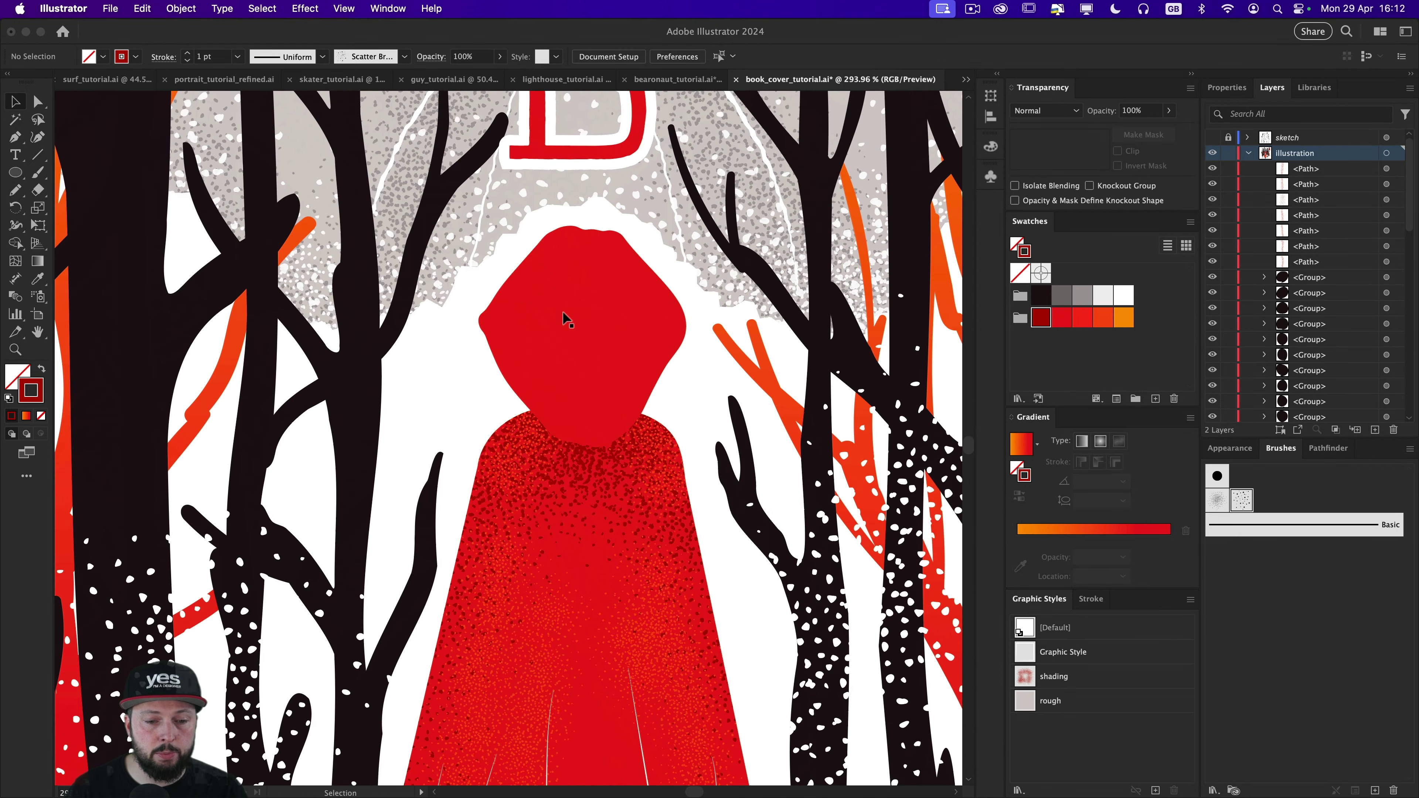
pyautogui.click(600, 281)
pyautogui.click(694, 368)
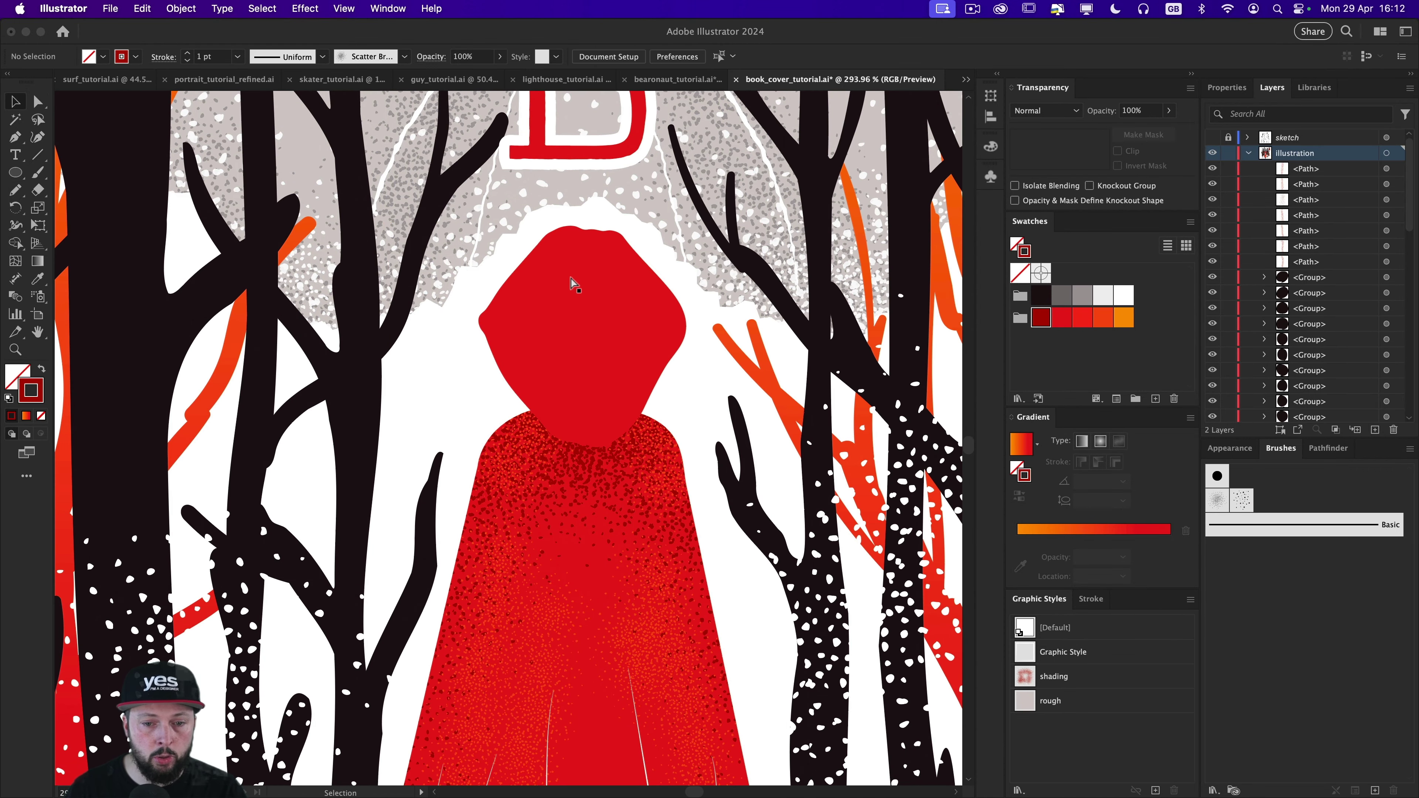
pyautogui.press('a')
pyautogui.click(570, 276)
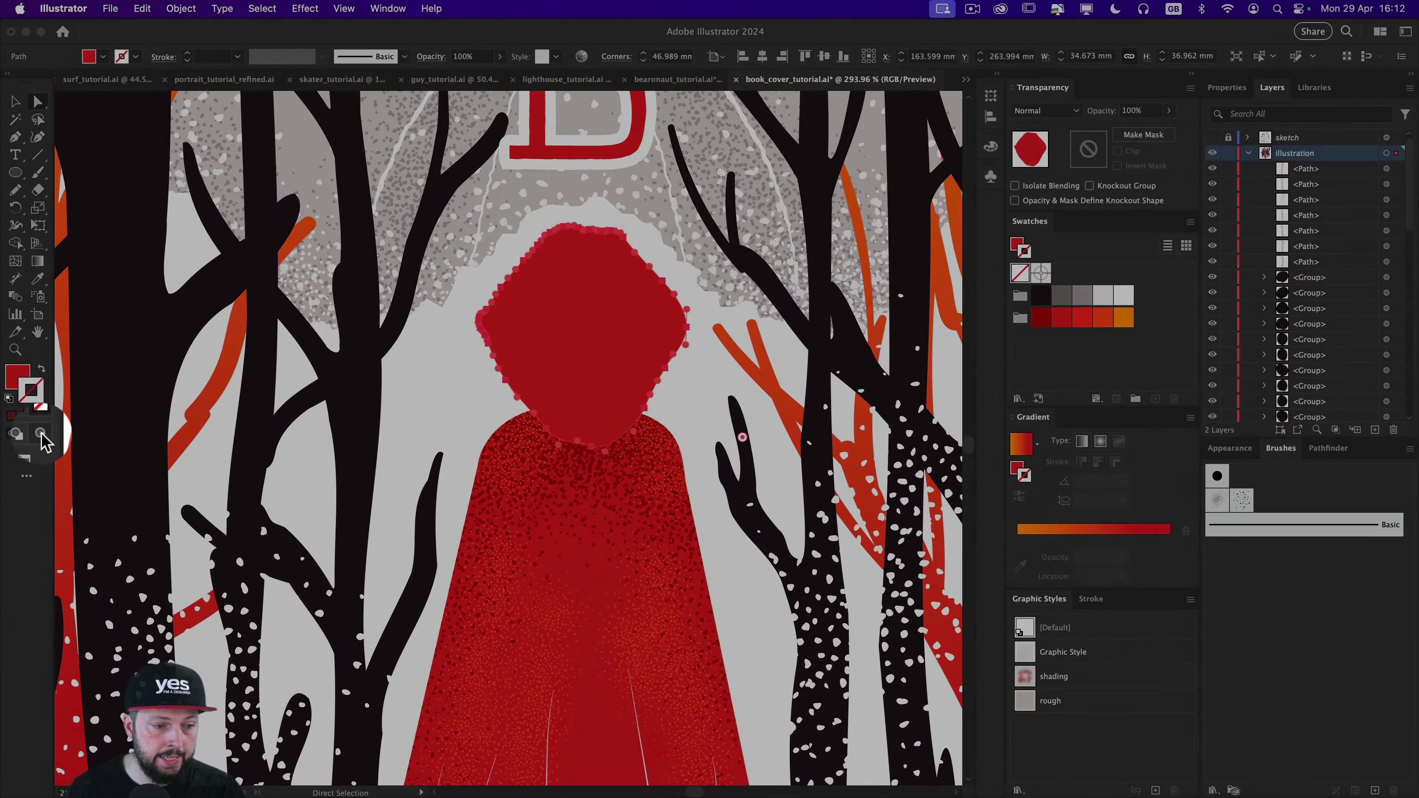
pyautogui.click(41, 433)
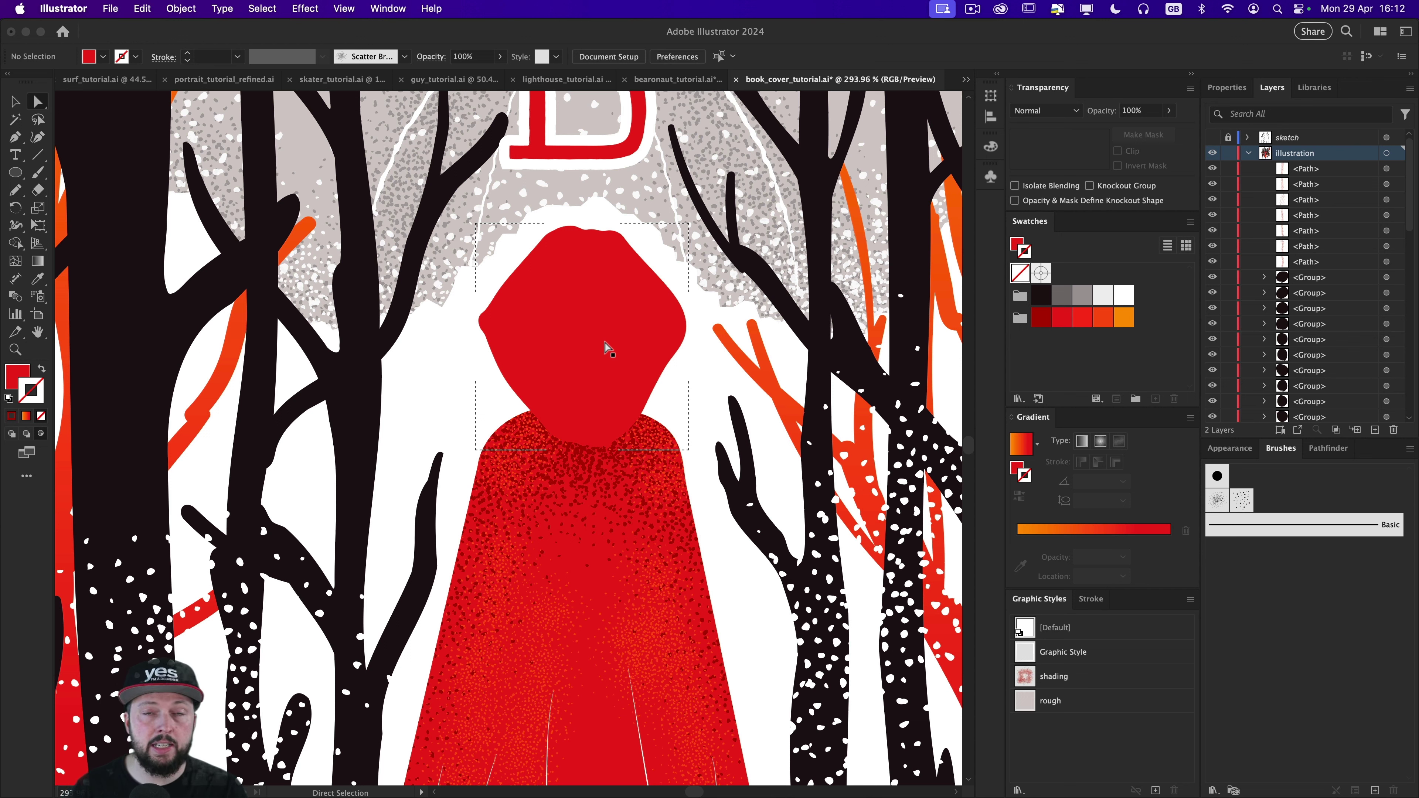
# Step: Paint dark red speckled shading along the sides and lower part of the hood with the Paintbrush and Scatter Brush 2
pyautogui.press('b')
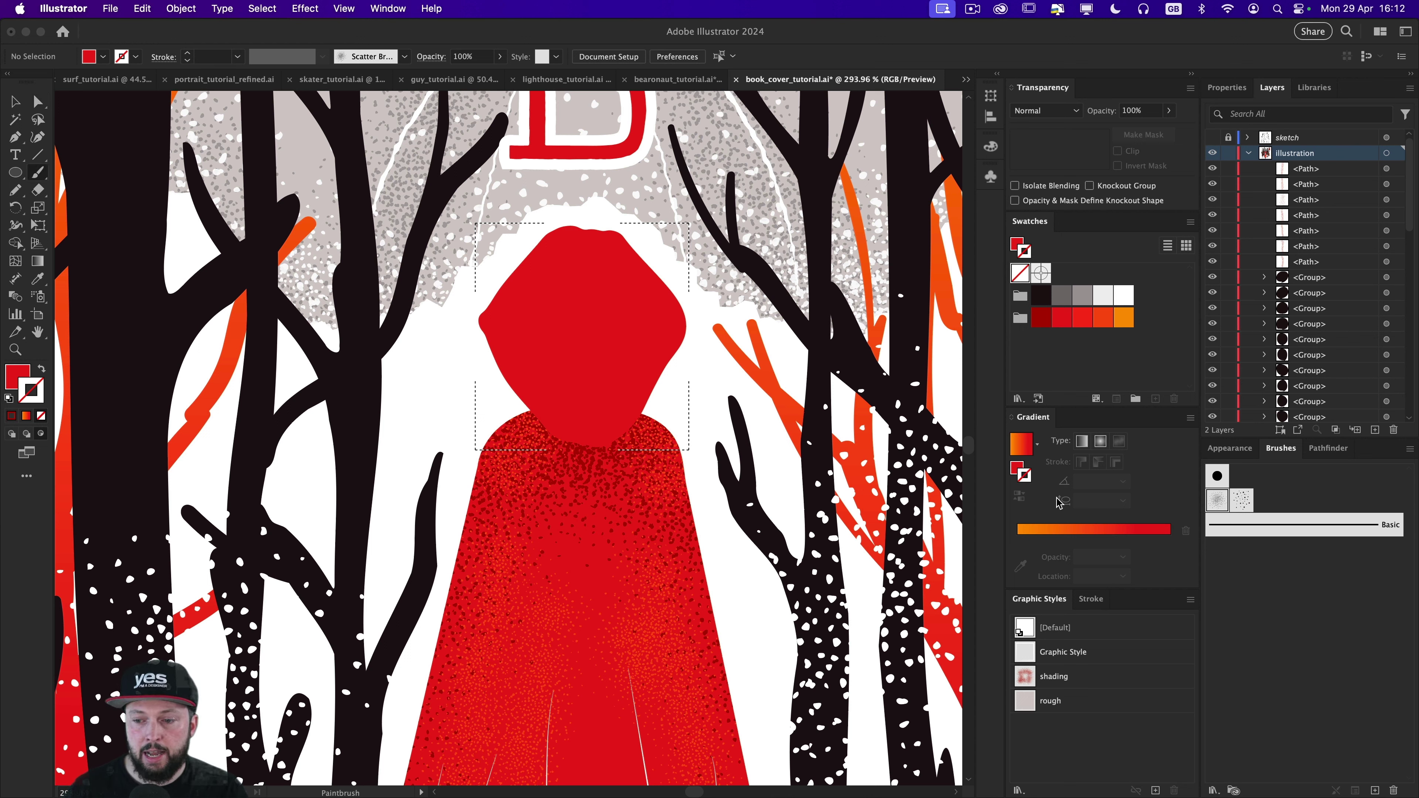
pyautogui.click(1250, 504)
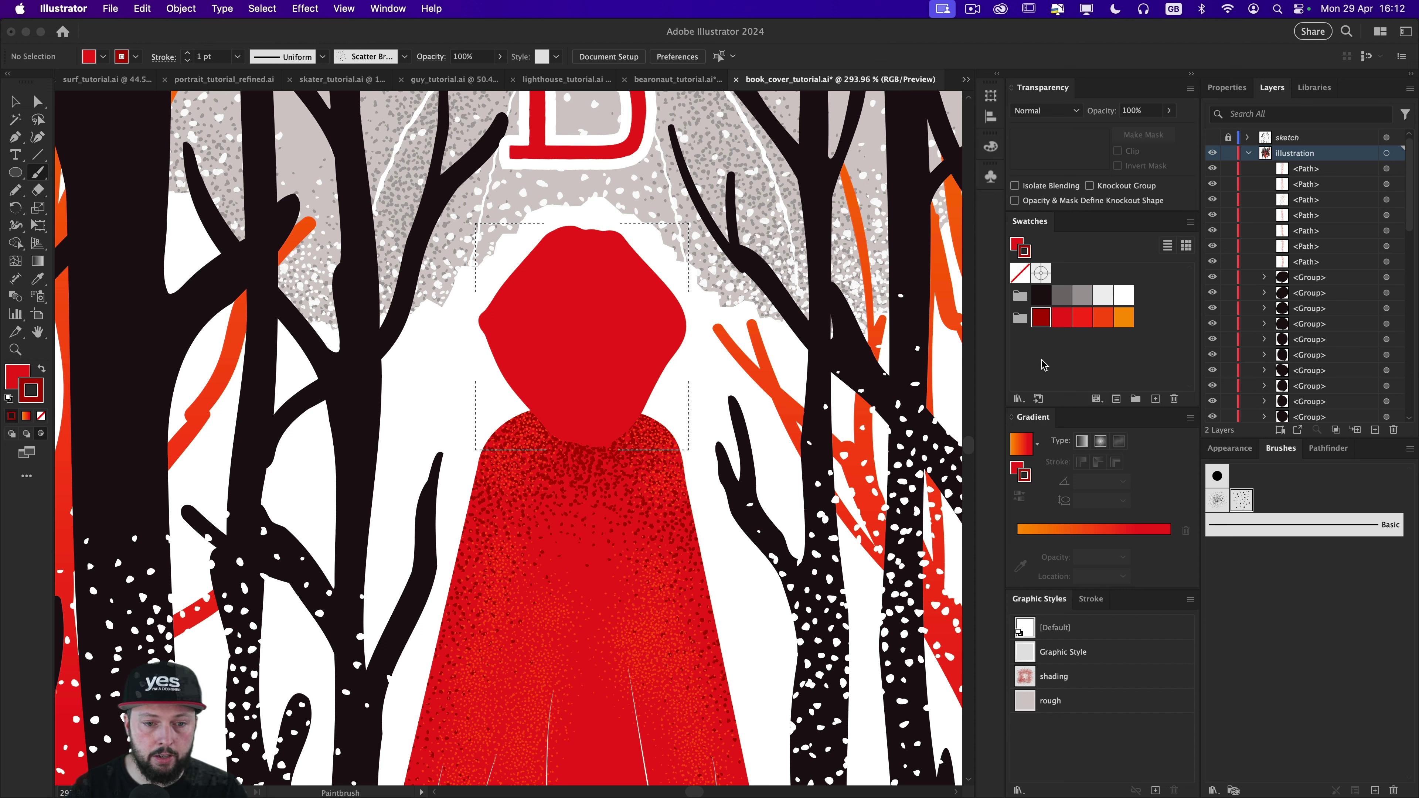
pyautogui.moveTo(501, 268)
pyautogui.mouseDown()
pyautogui.moveTo(518, 396)
pyautogui.moveTo(546, 441)
pyautogui.mouseUp()
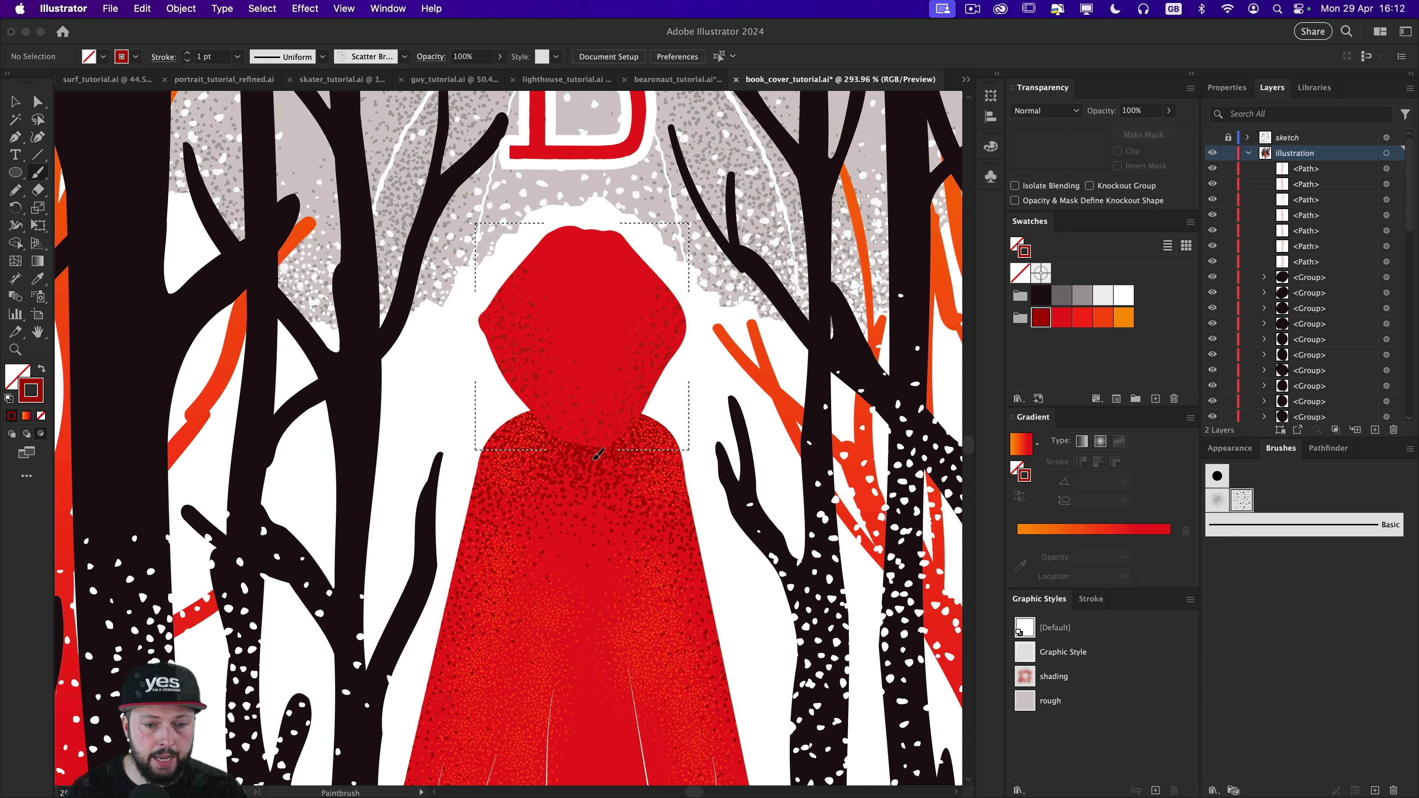
pyautogui.moveTo(472, 288); pyautogui.dragTo(504, 421)
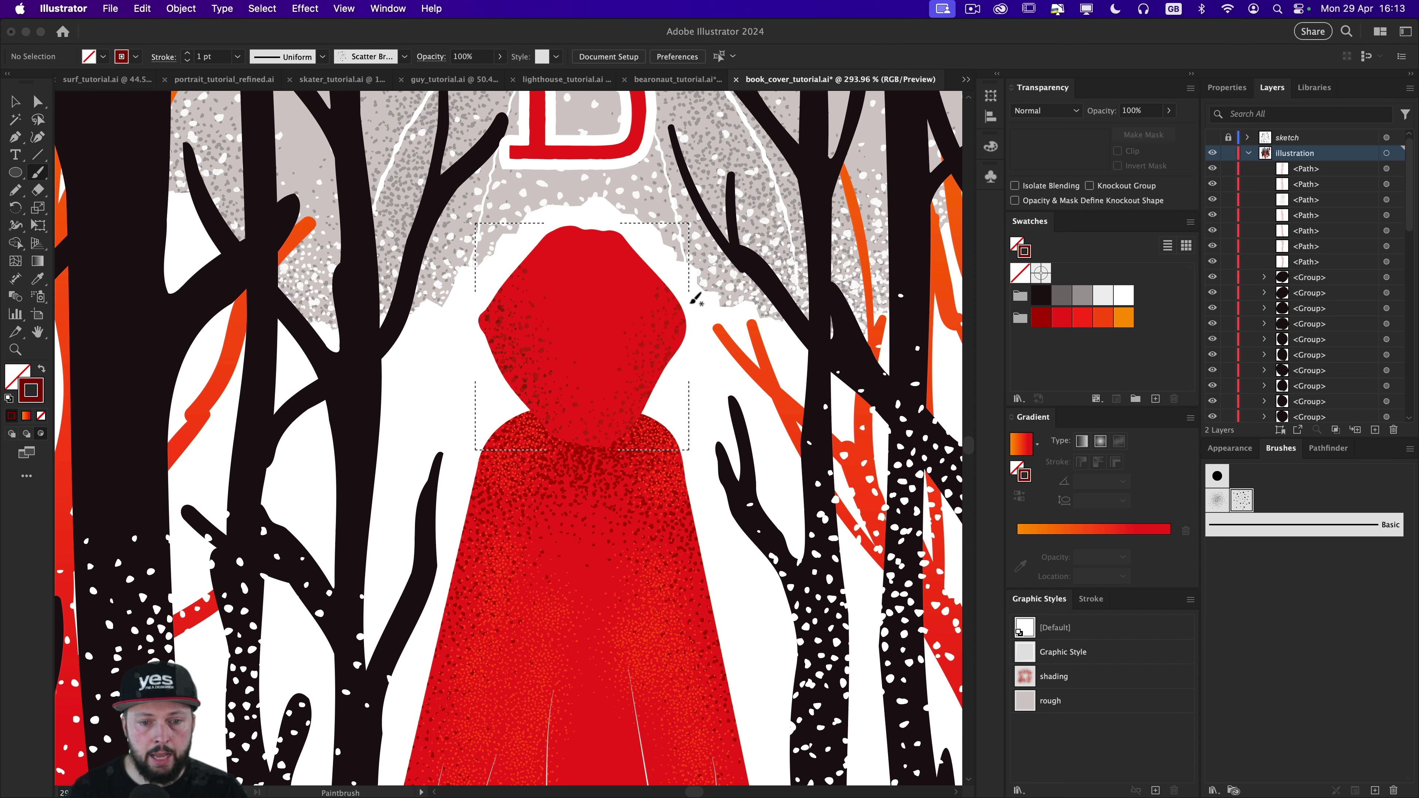
pyautogui.moveTo(673, 381)
pyautogui.mouseDown()
pyautogui.moveTo(507, 446)
pyautogui.moveTo(503, 383)
pyautogui.moveTo(604, 450)
pyautogui.moveTo(680, 385)
pyautogui.moveTo(504, 389)
pyautogui.moveTo(680, 444)
pyautogui.moveTo(575, 433)
pyautogui.moveTo(625, 427)
pyautogui.mouseUp()
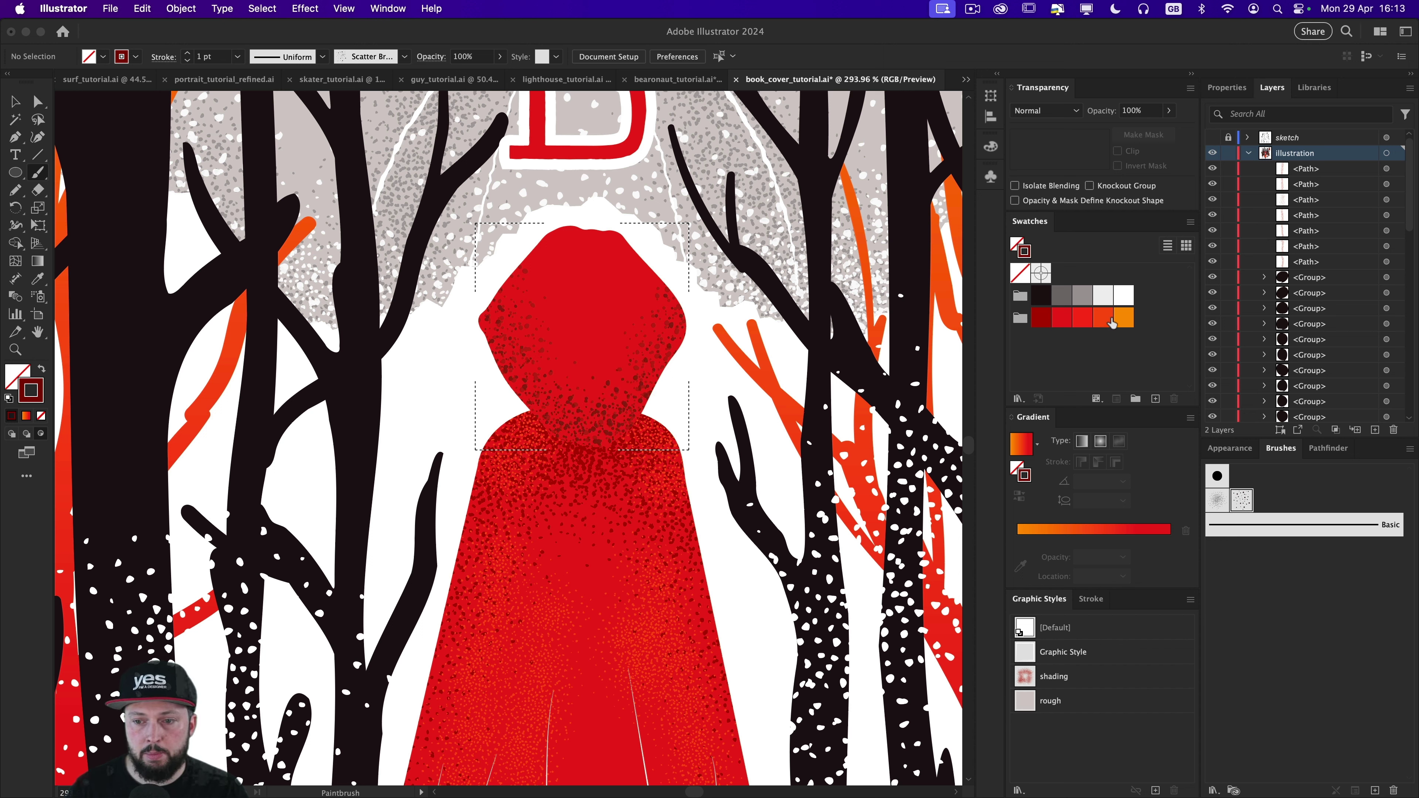
# Step: Paint orange speckled highlights along the hood's top and upper side edges, and return to the normal drawing mode
pyautogui.click(1122, 318)
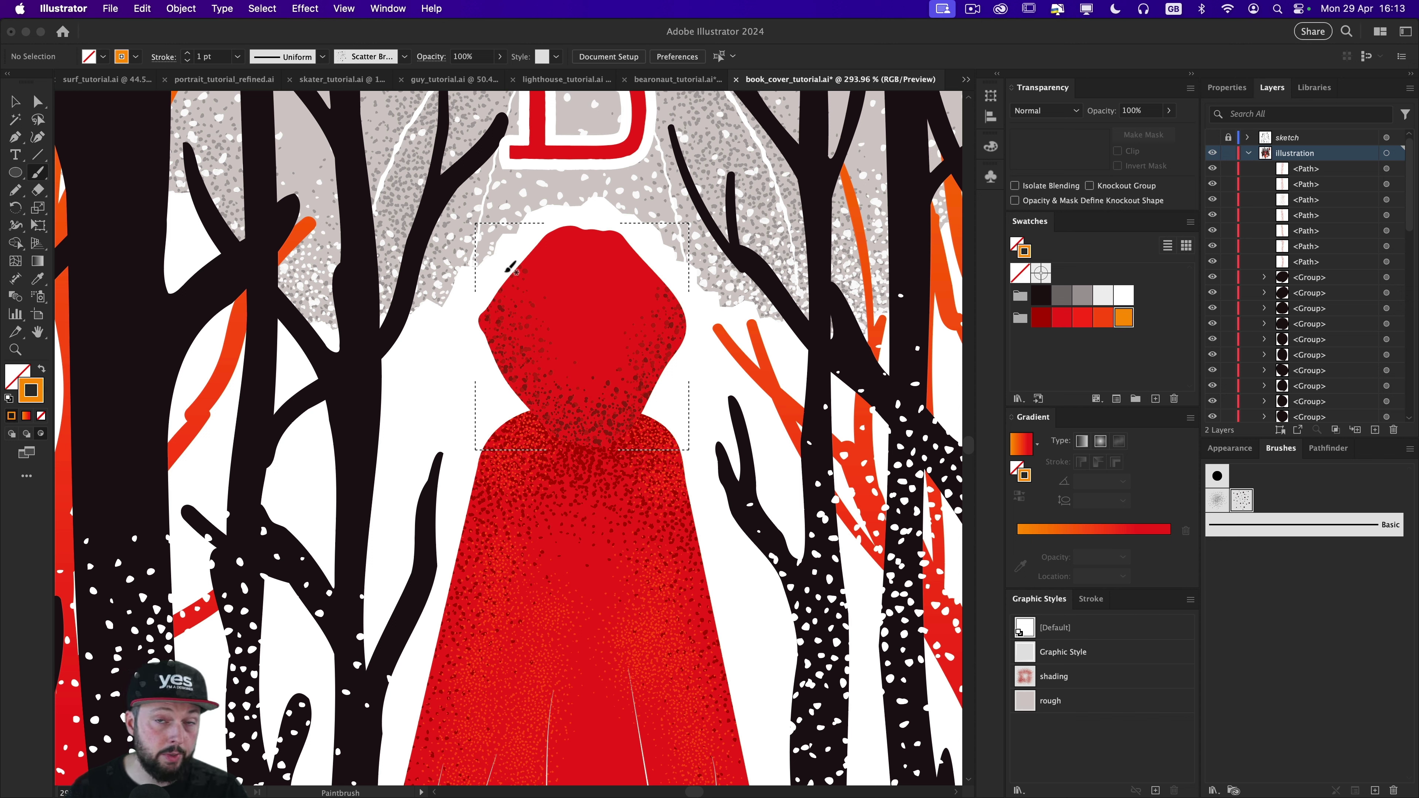
pyautogui.moveTo(505, 271); pyautogui.dragTo(658, 258)
pyautogui.moveTo(551, 251); pyautogui.dragTo(695, 294)
pyautogui.moveTo(560, 207)
pyautogui.mouseDown()
pyautogui.moveTo(686, 278)
pyautogui.moveTo(671, 254)
pyautogui.moveTo(687, 324)
pyautogui.moveTo(642, 231)
pyautogui.moveTo(704, 367)
pyautogui.mouseUp()
pyautogui.moveTo(637, 272); pyautogui.dragTo(677, 357)
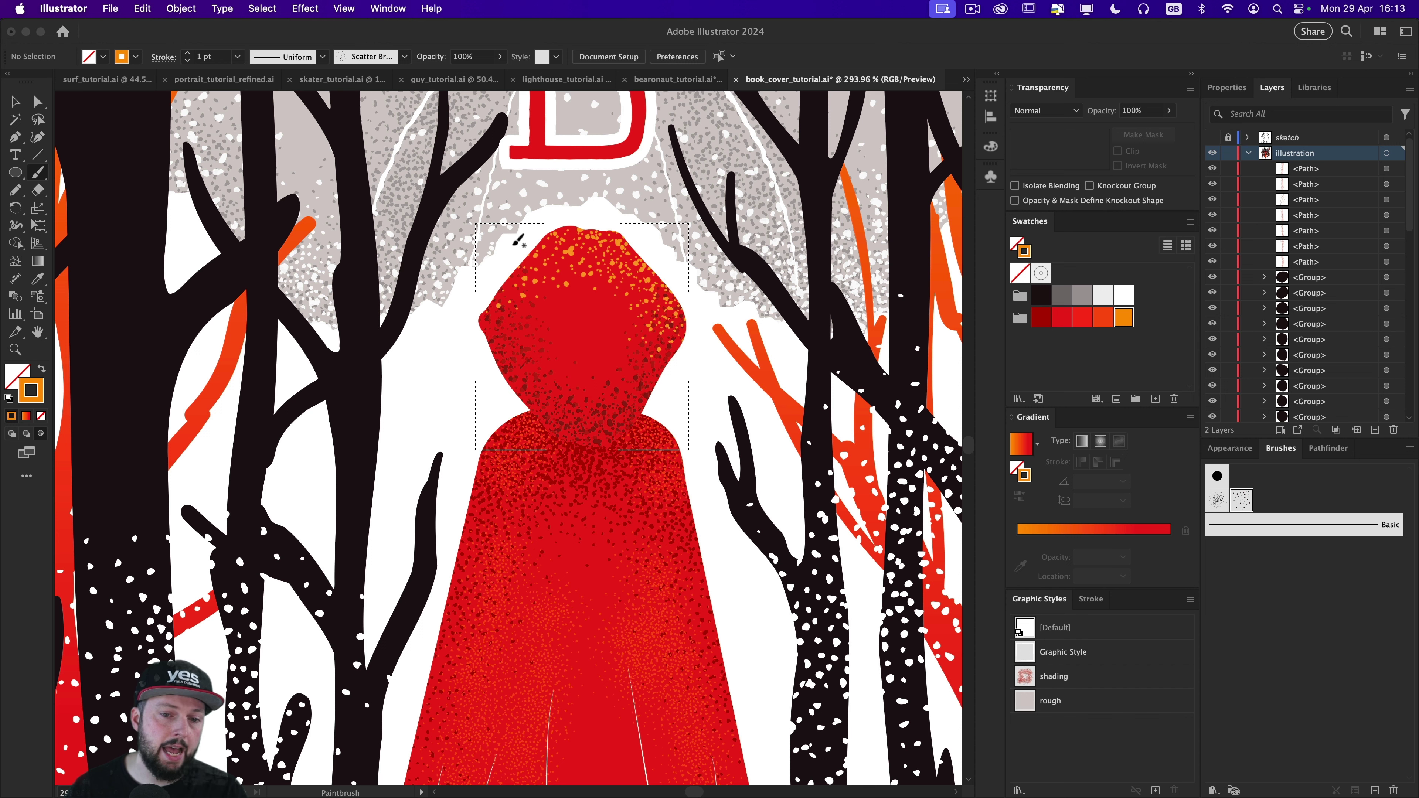
pyautogui.moveTo(514, 247); pyautogui.dragTo(484, 298)
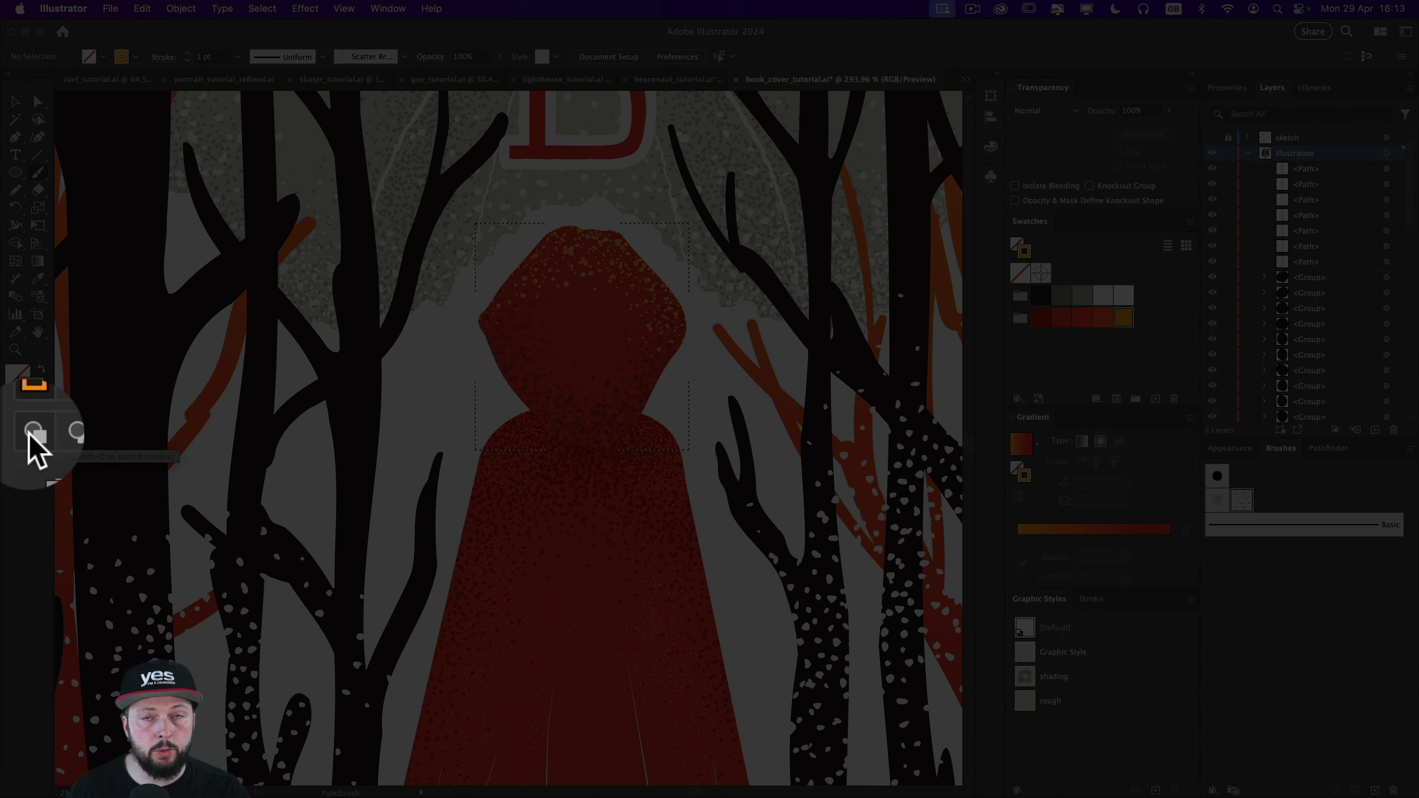
pyautogui.hotkey('shift', 'd')
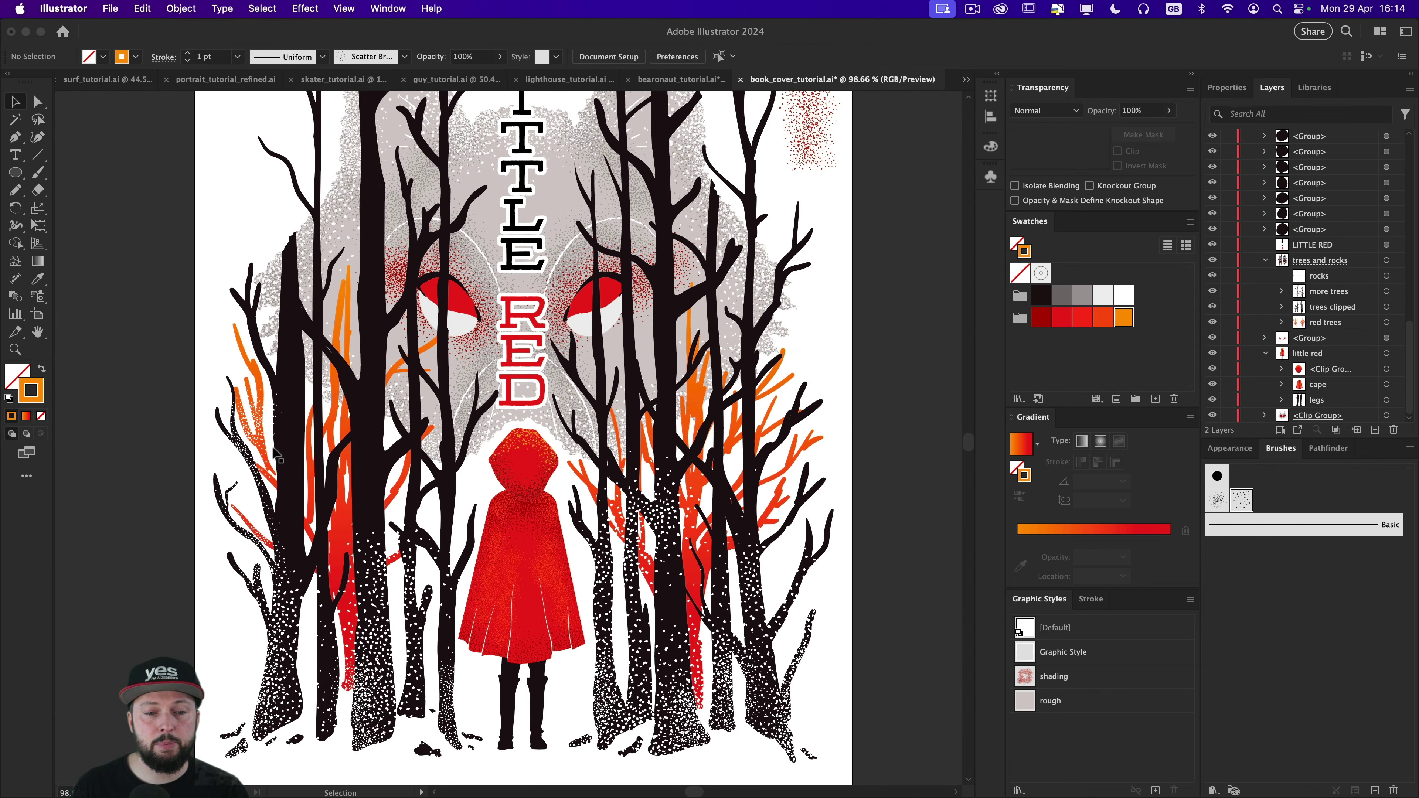
pyautogui.moveTo(410, 452); pyautogui.dragTo(455, 433)
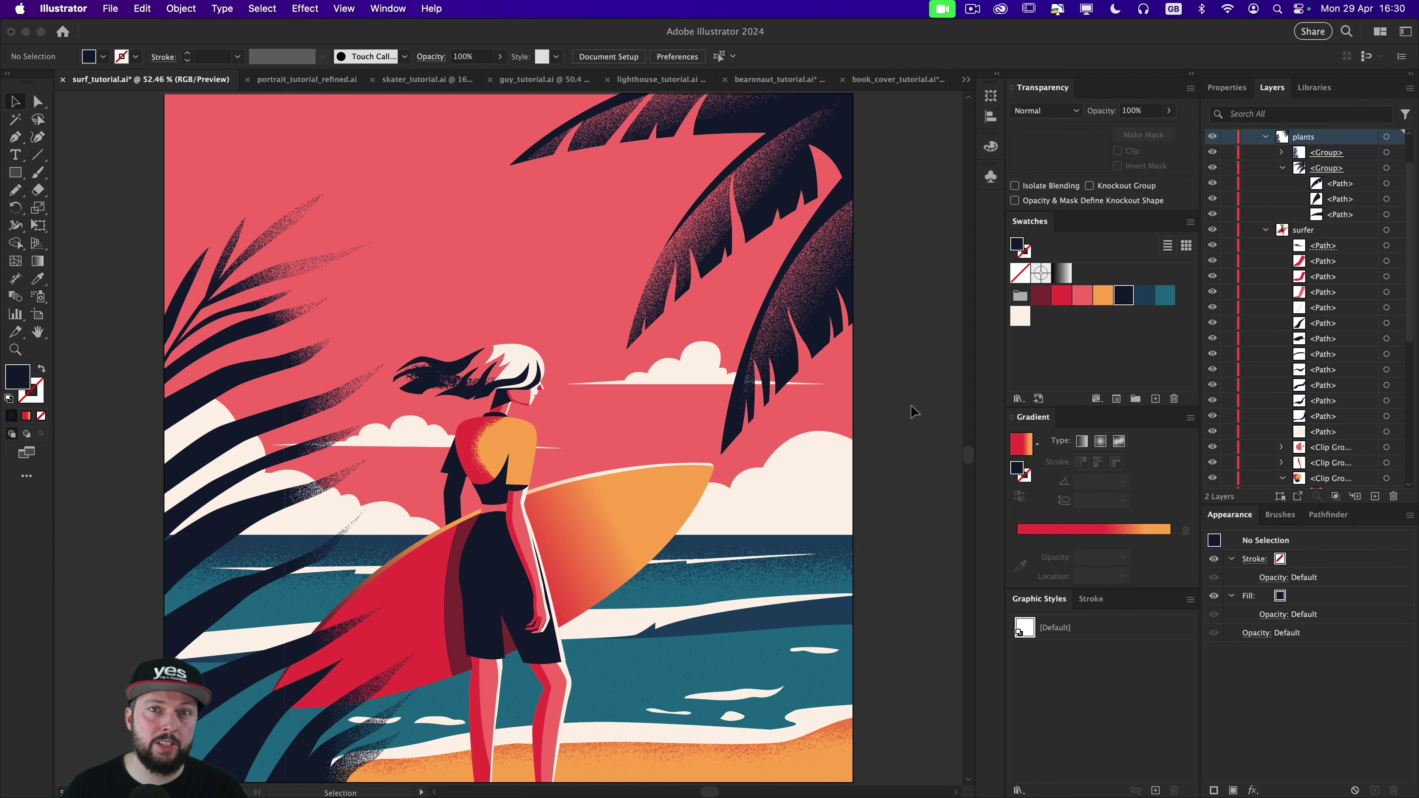
# Step: In surf_tutorial.ai, show the hidden plain white surfboard path above the surfboard's clip group and select it
pyautogui.moveTo(595, 572); pyautogui.dragTo(663, 419)
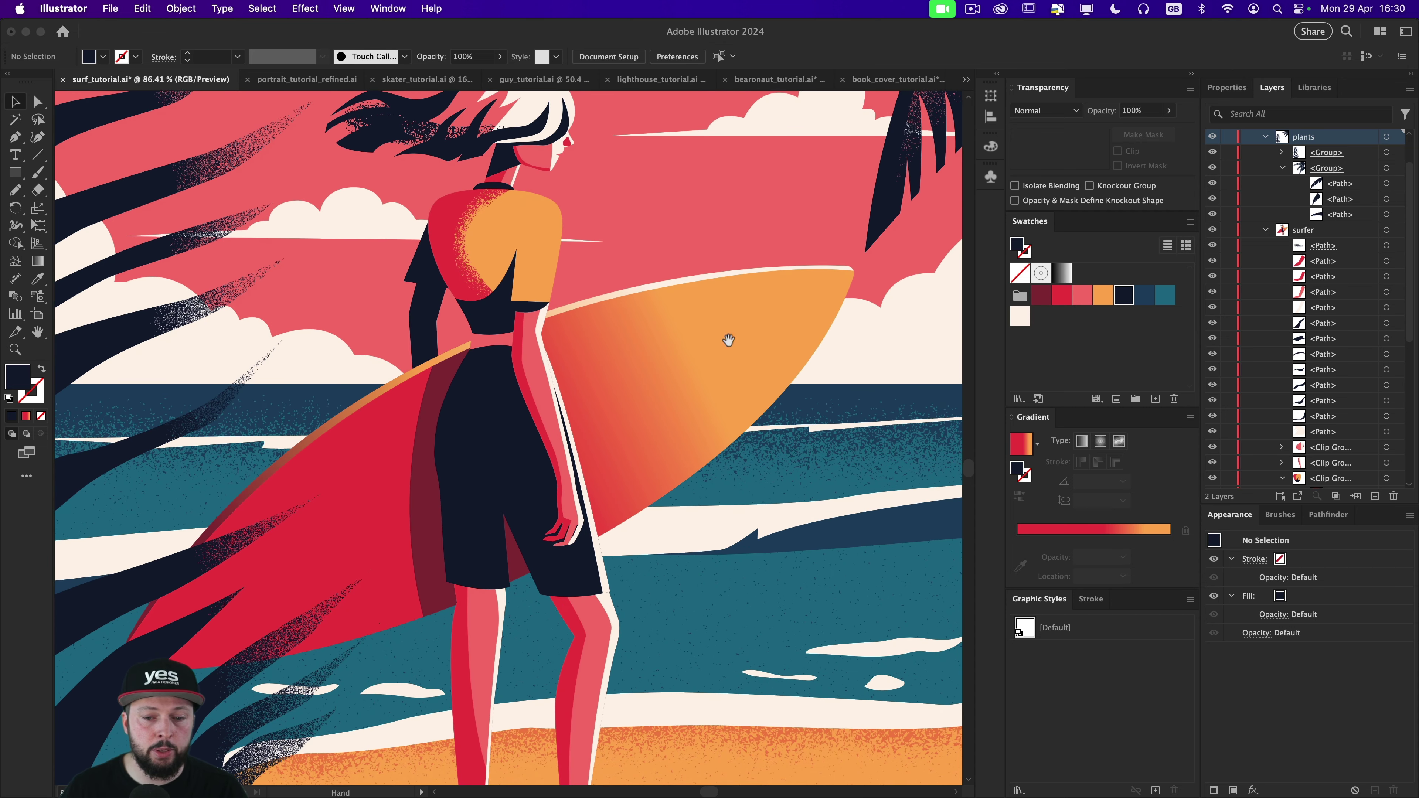
pyautogui.moveTo(324, 348); pyautogui.dragTo(366, 335)
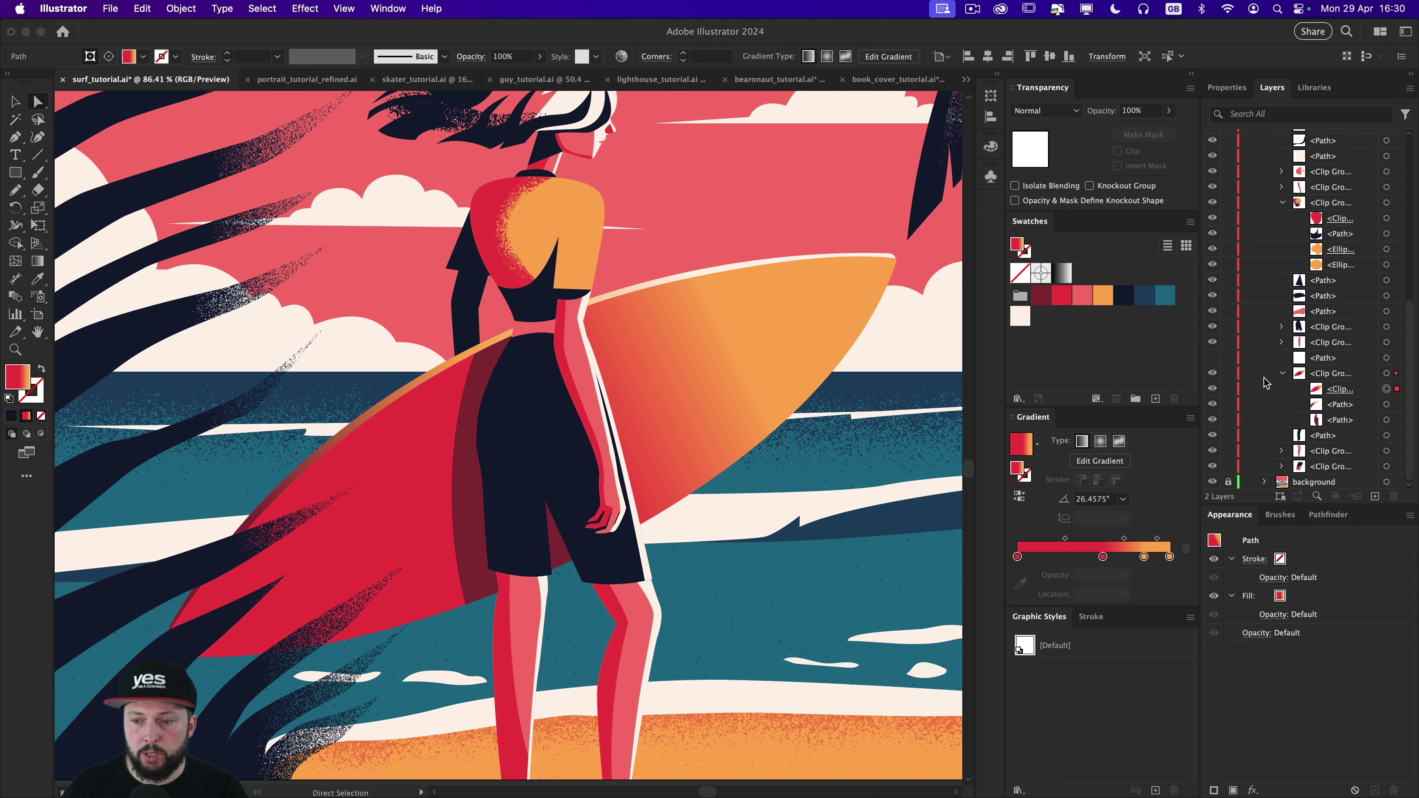
pyautogui.click(1212, 374)
pyautogui.click(1212, 374)
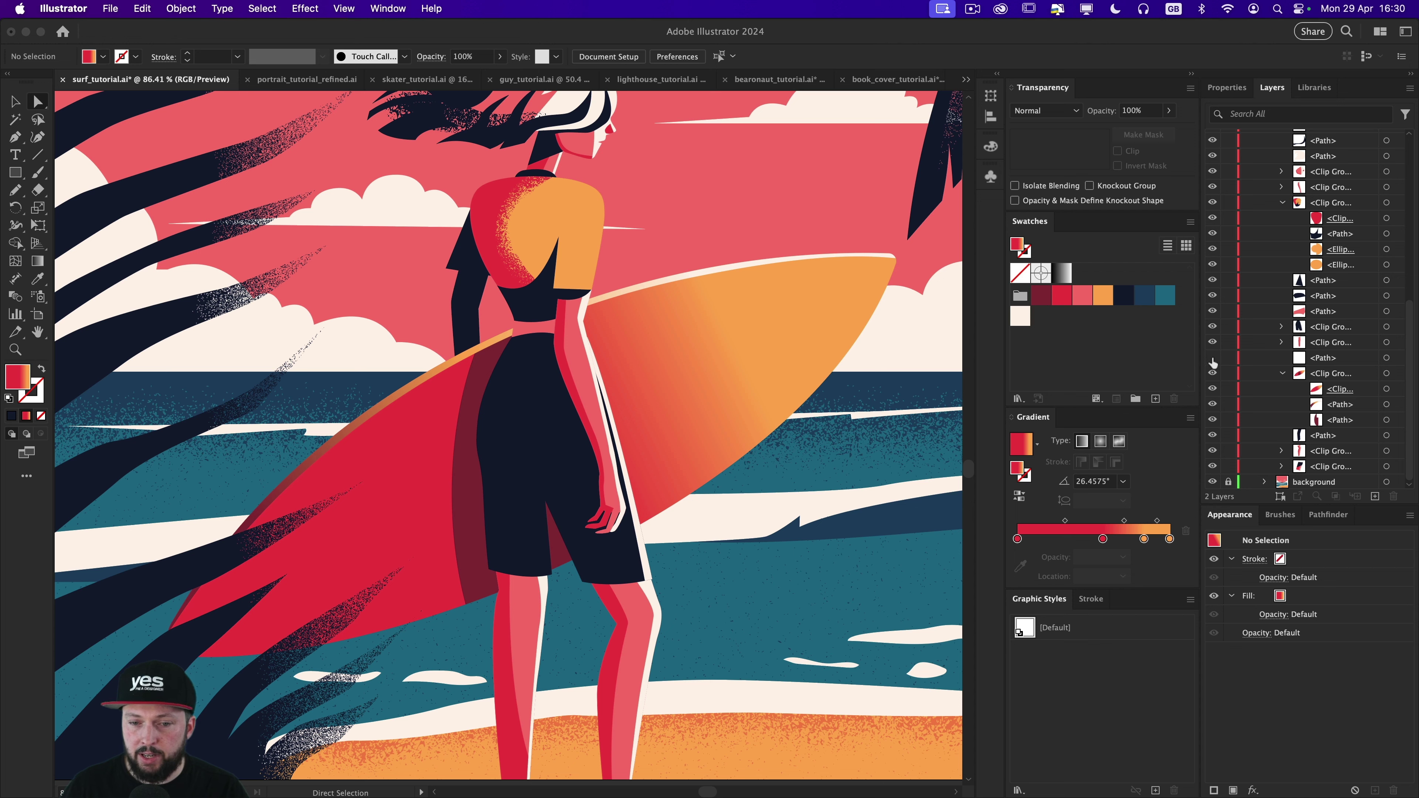
pyautogui.click(1212, 359)
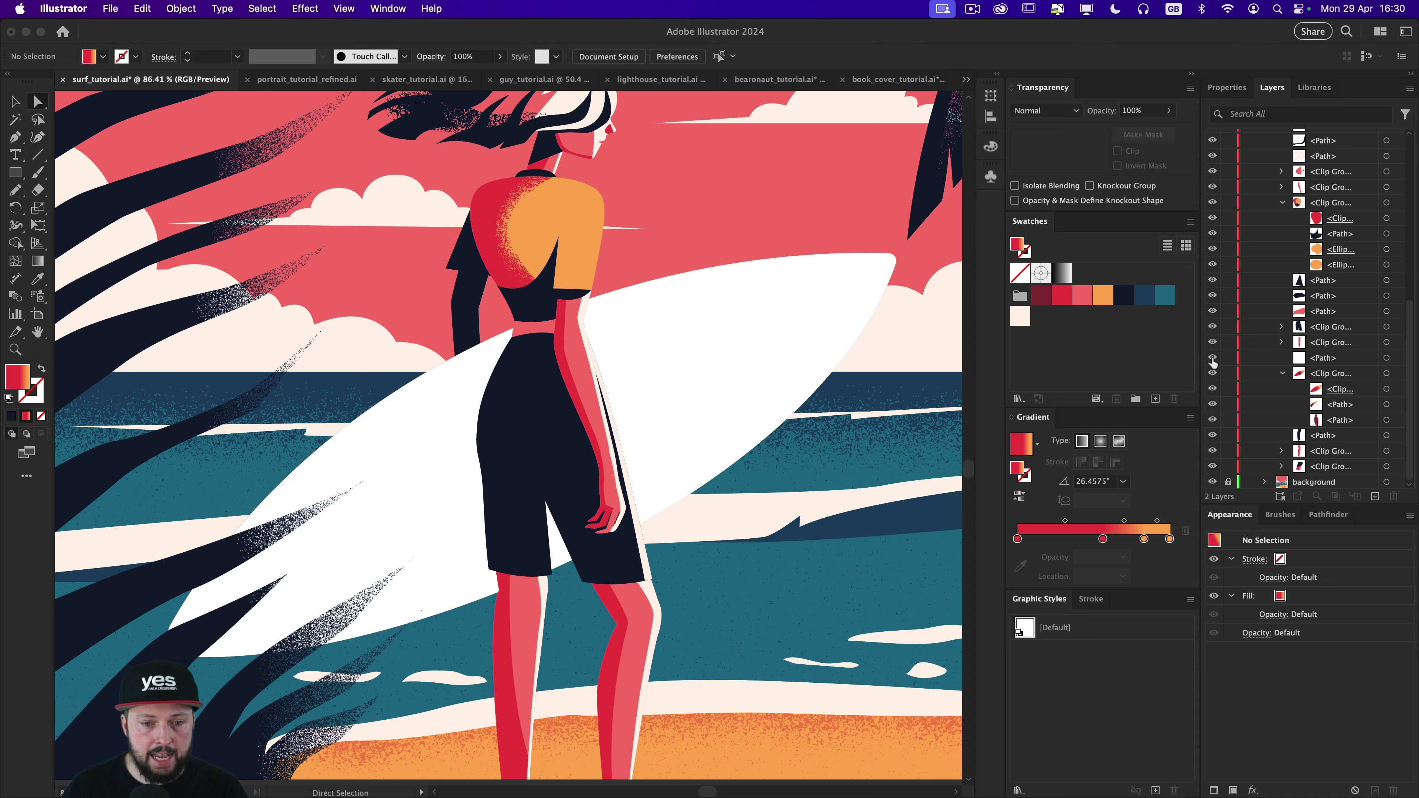
pyautogui.click(1386, 358)
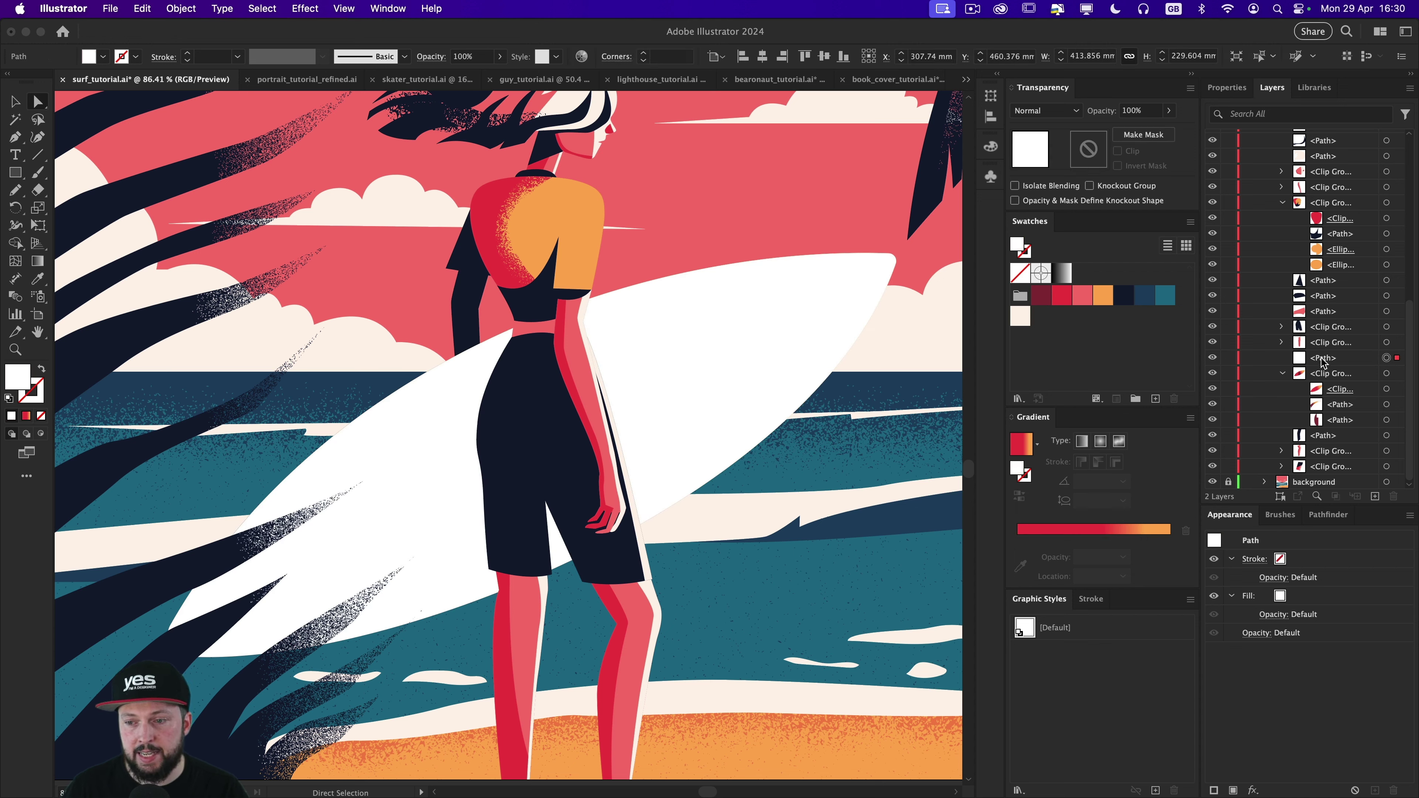
pyautogui.press('v')
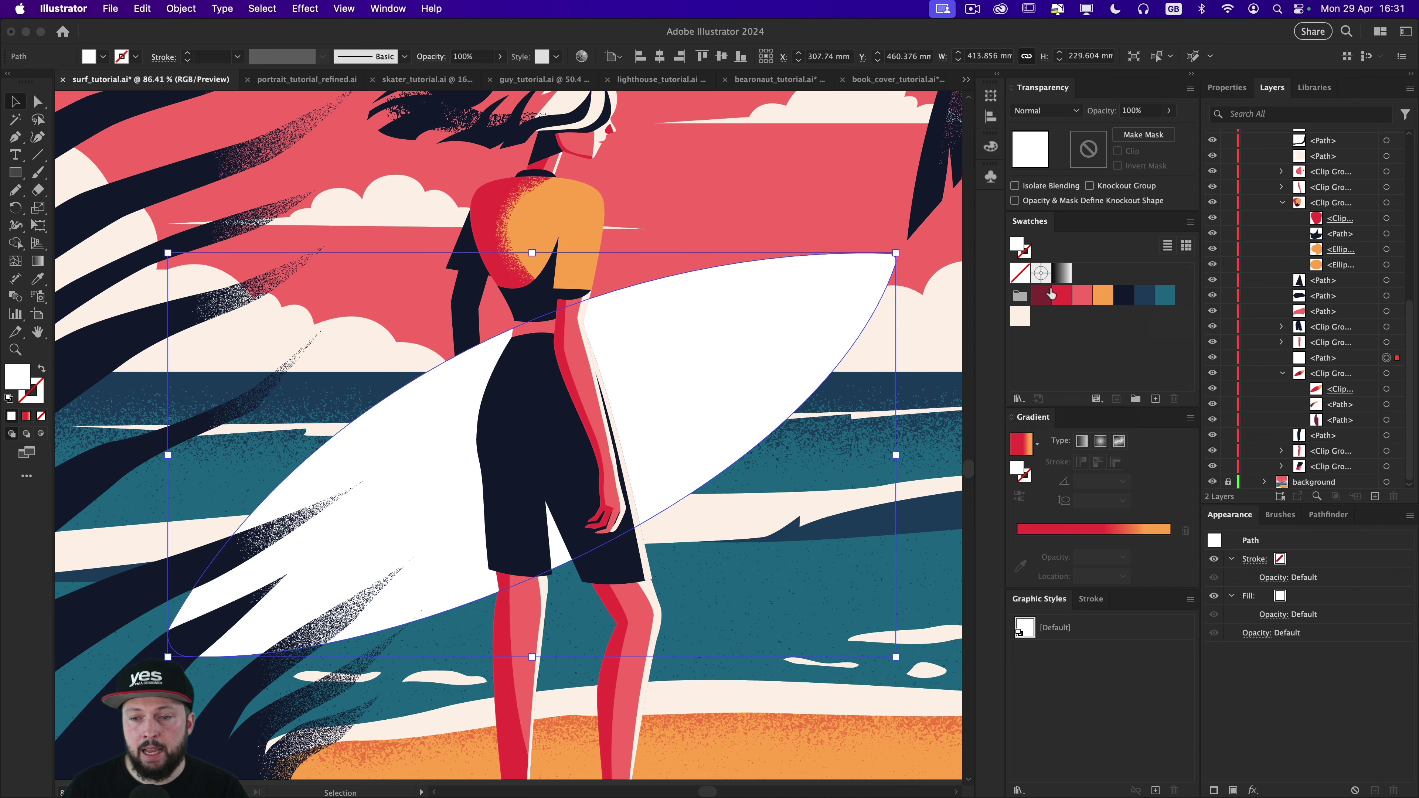
# Step: Fill the surfboard path with the black-to-white gradient and apply a Stippled Grain texture effect with intensity 36 and contrast 0
pyautogui.click(1065, 273)
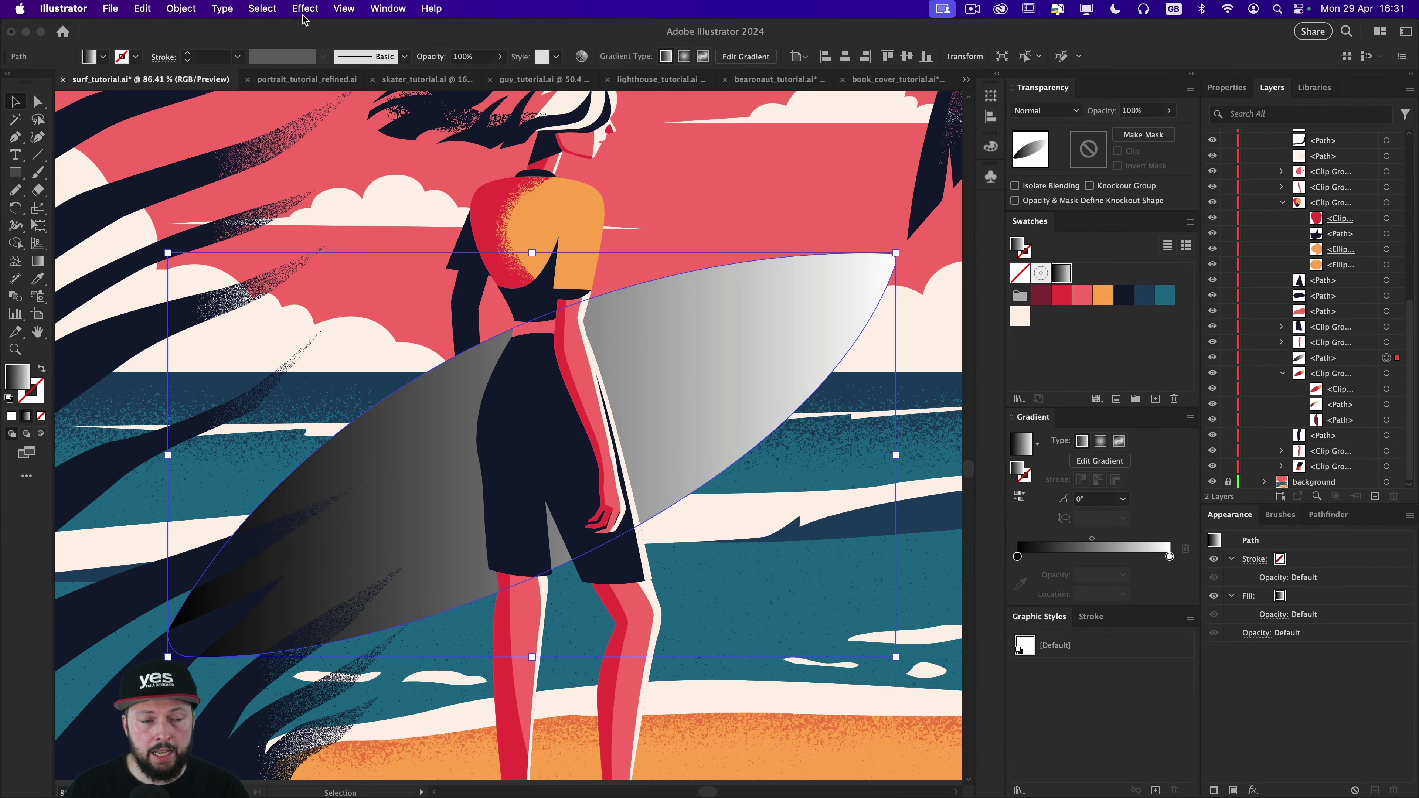
pyautogui.click(304, 9)
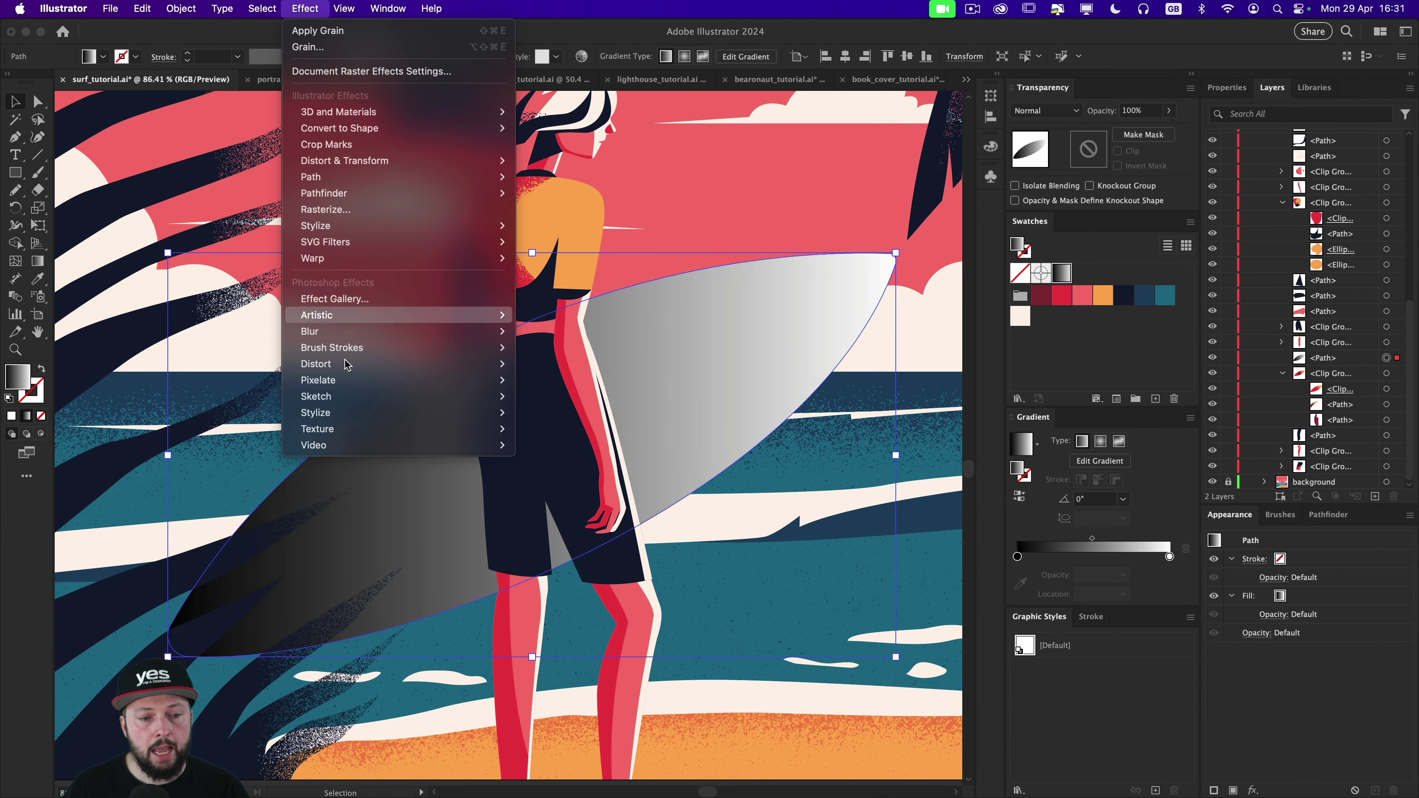
pyautogui.moveTo(458, 436)
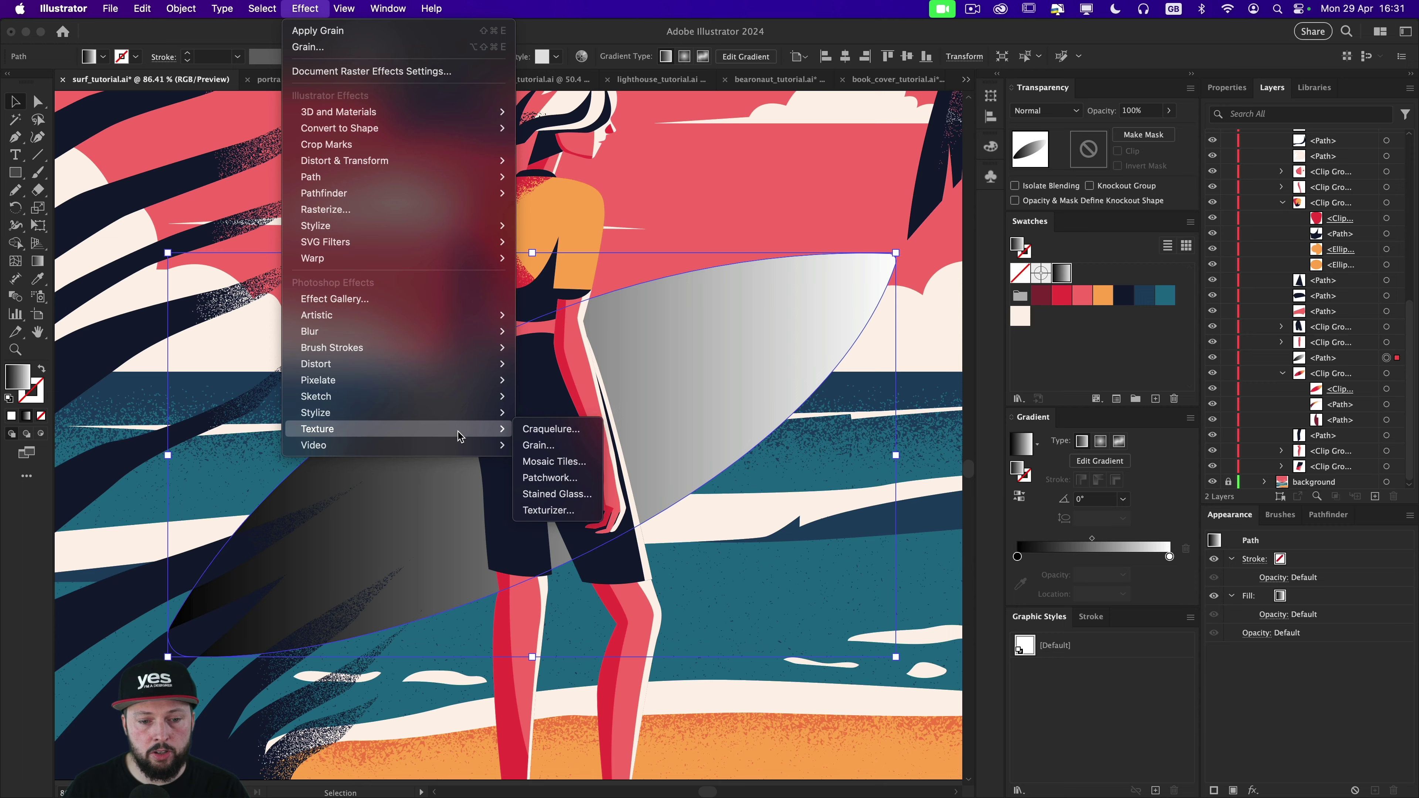
pyautogui.click(538, 446)
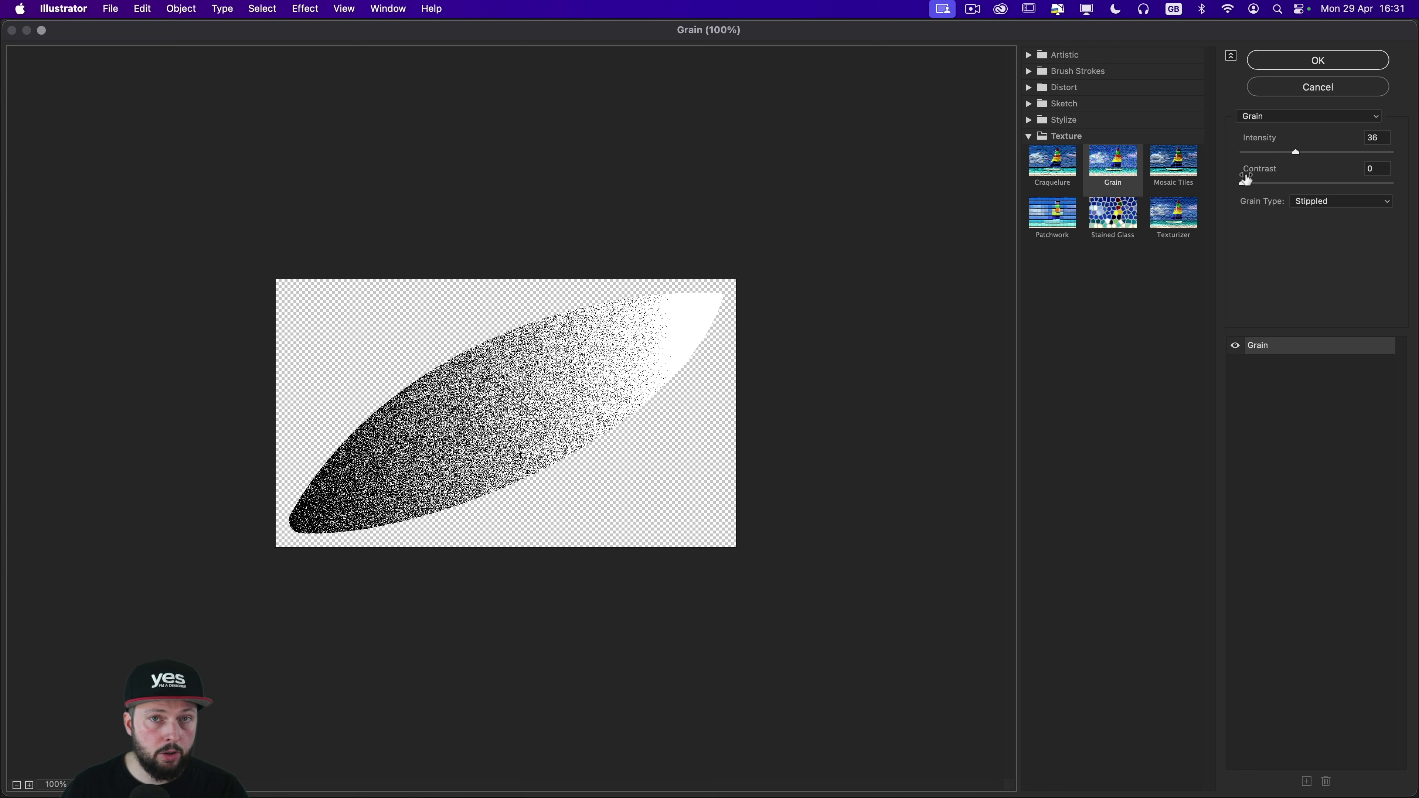
pyautogui.click(1308, 57)
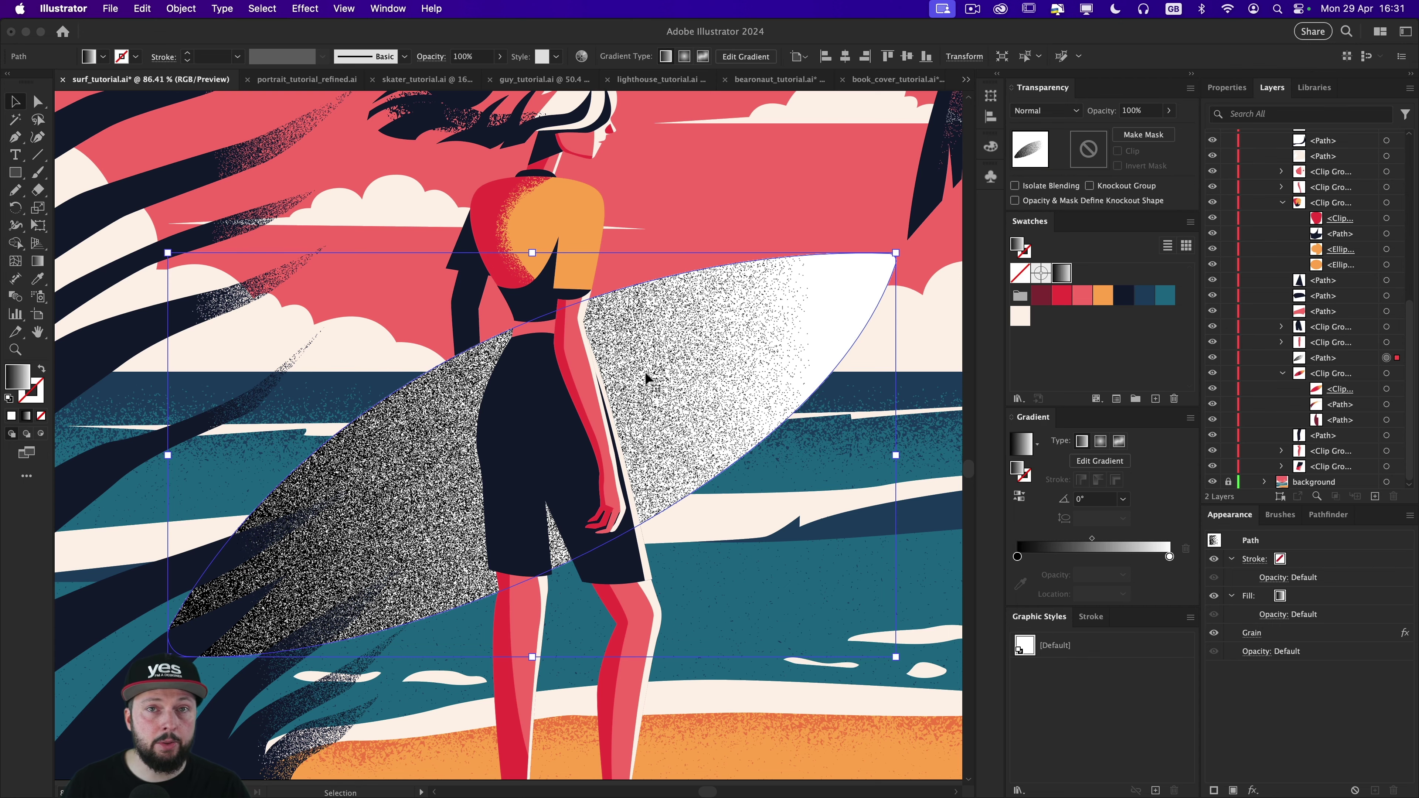
# Step: Angle the gradient diagonally so the grain darkens the surfboard's lower edge, and set the shape's blend mode to Multiply
pyautogui.press('g')
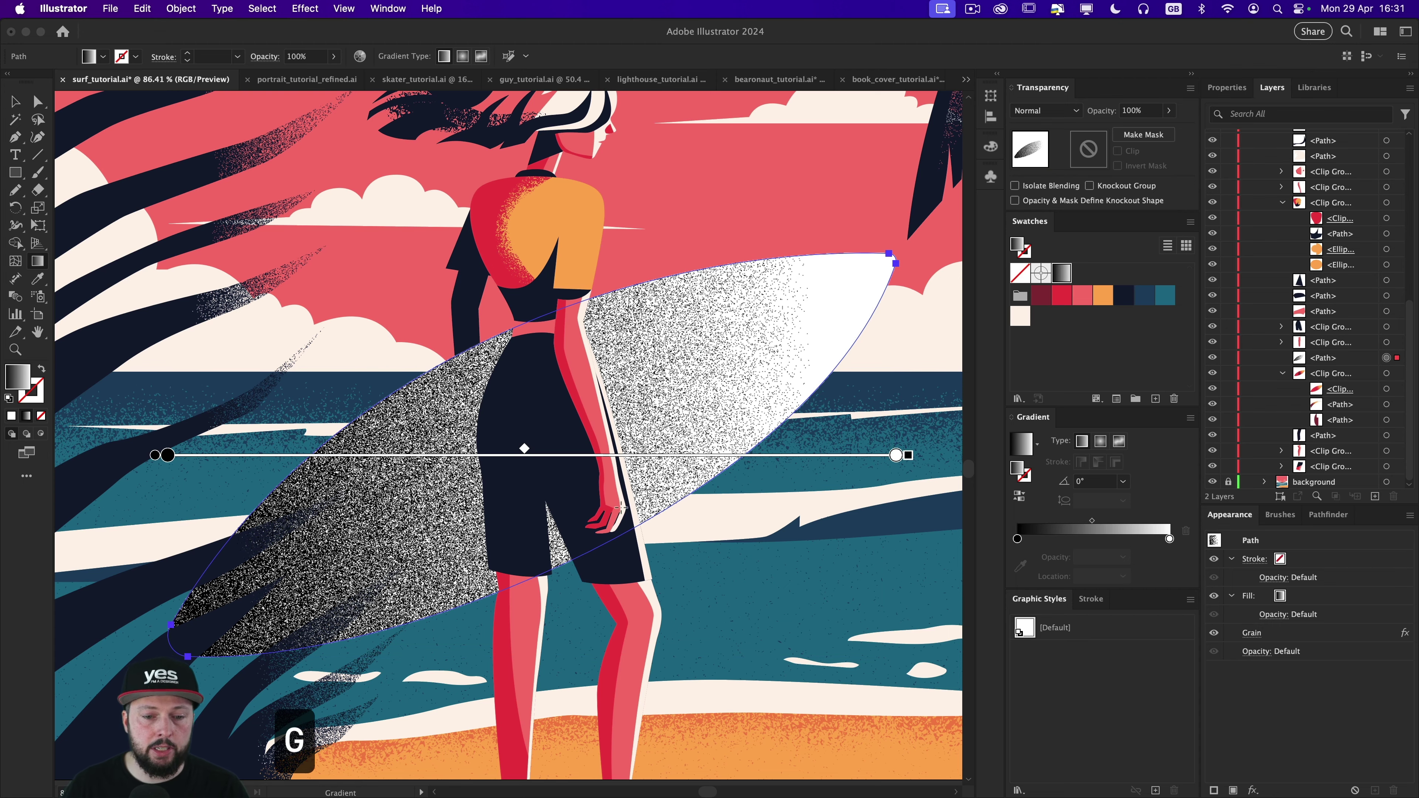
pyautogui.moveTo(647, 545); pyautogui.dragTo(544, 373)
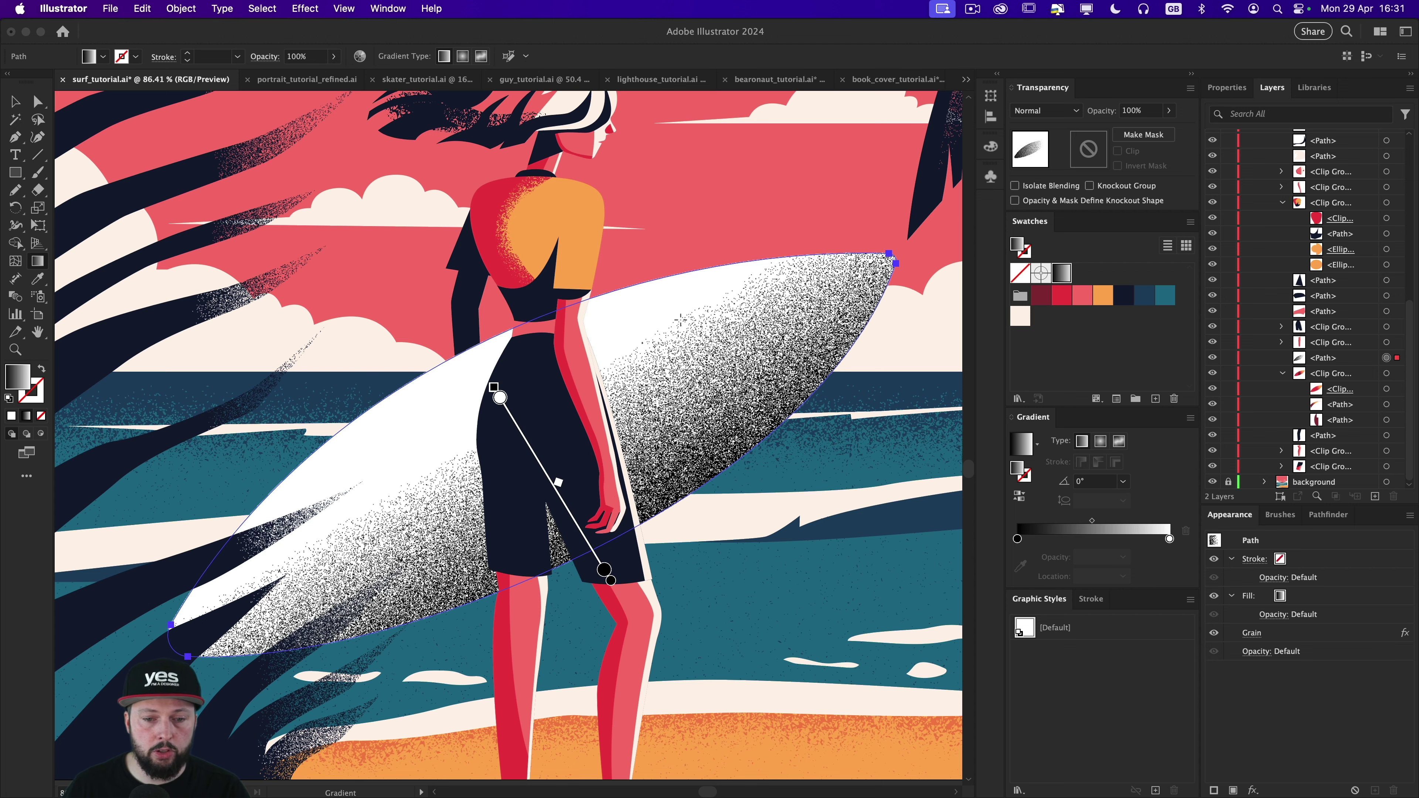
pyautogui.moveTo(664, 195); pyautogui.dragTo(749, 478)
pyautogui.moveTo(700, 558)
pyautogui.mouseDown()
pyautogui.moveTo(618, 436)
pyautogui.moveTo(628, 387)
pyautogui.moveTo(610, 383)
pyautogui.mouseUp()
pyautogui.moveTo(610, 382); pyautogui.dragTo(610, 379)
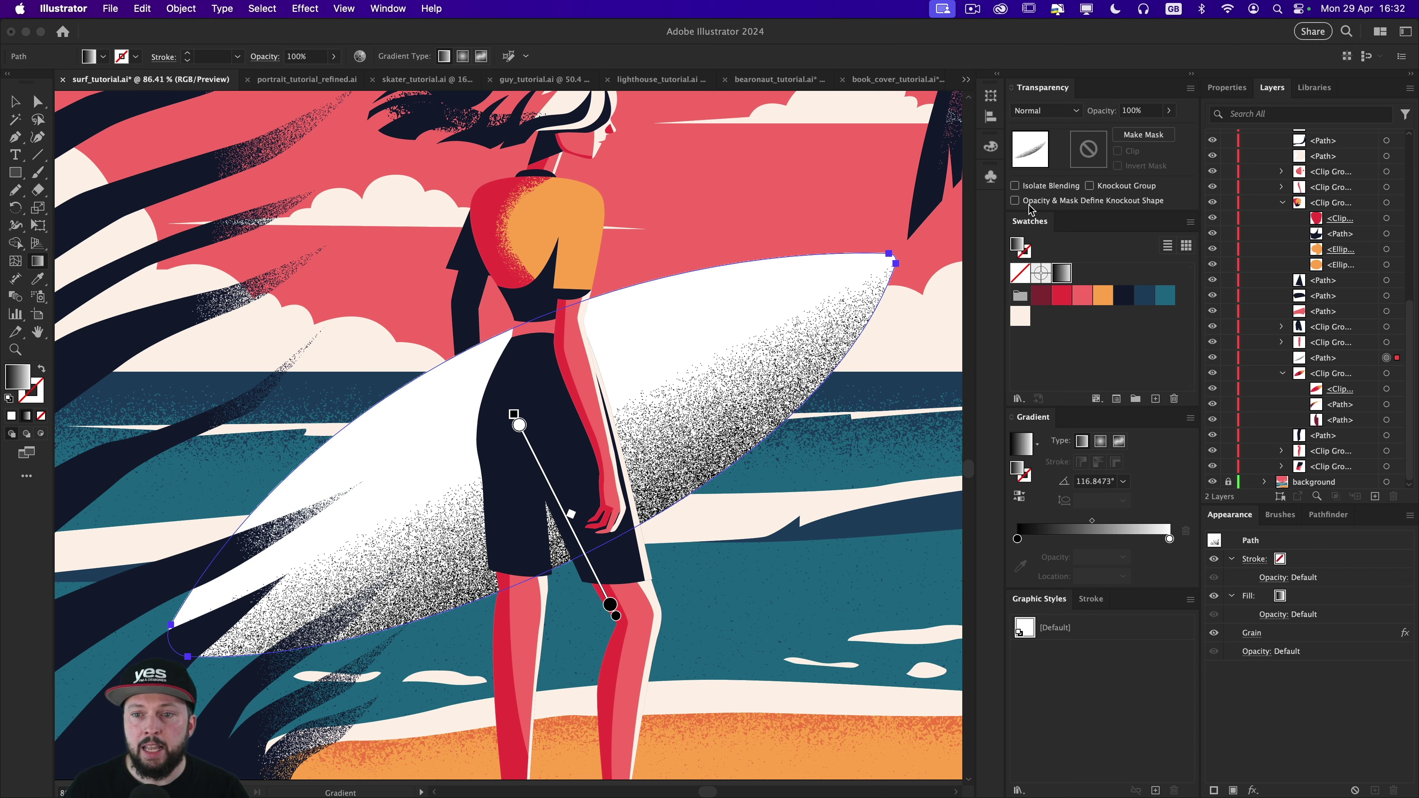
pyautogui.click(1038, 106)
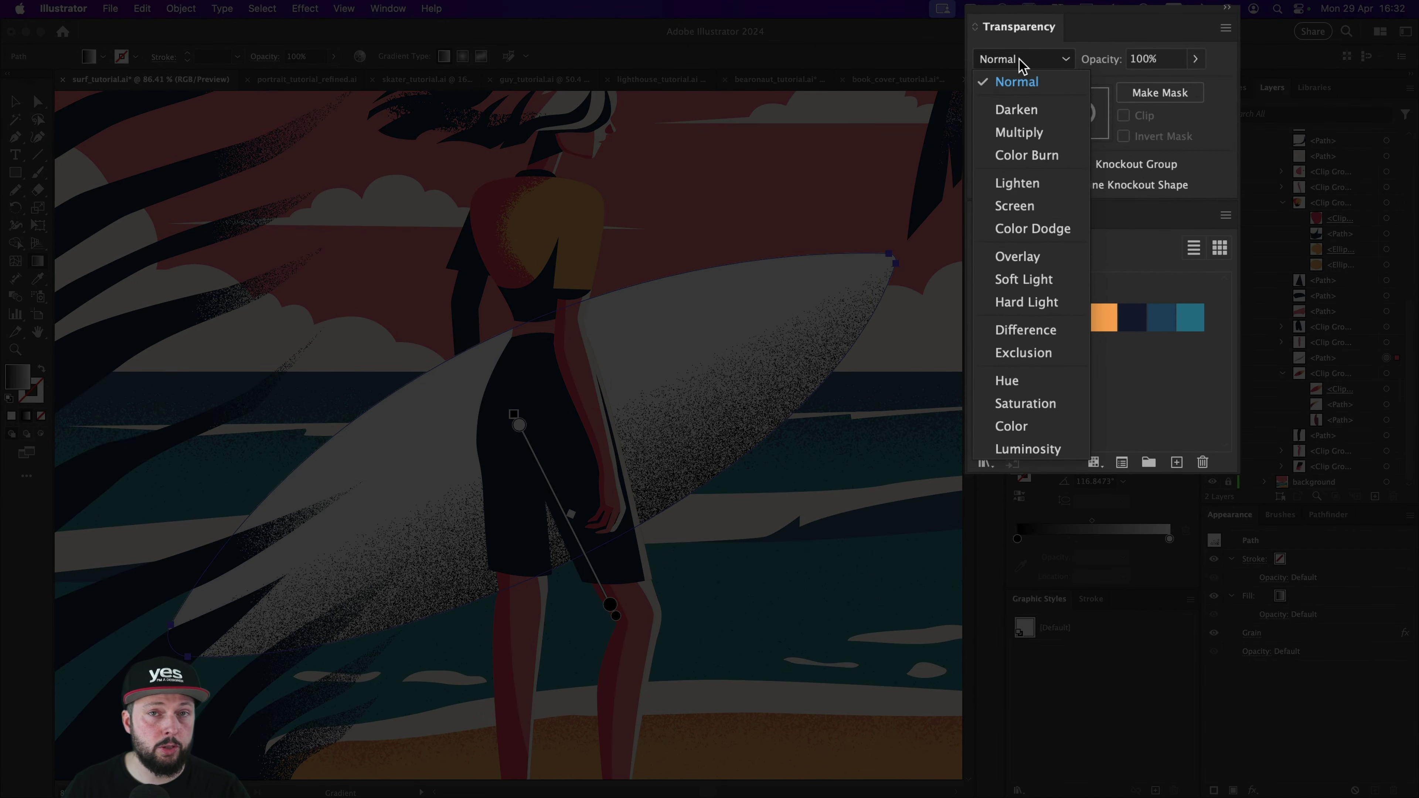
pyautogui.click(1020, 132)
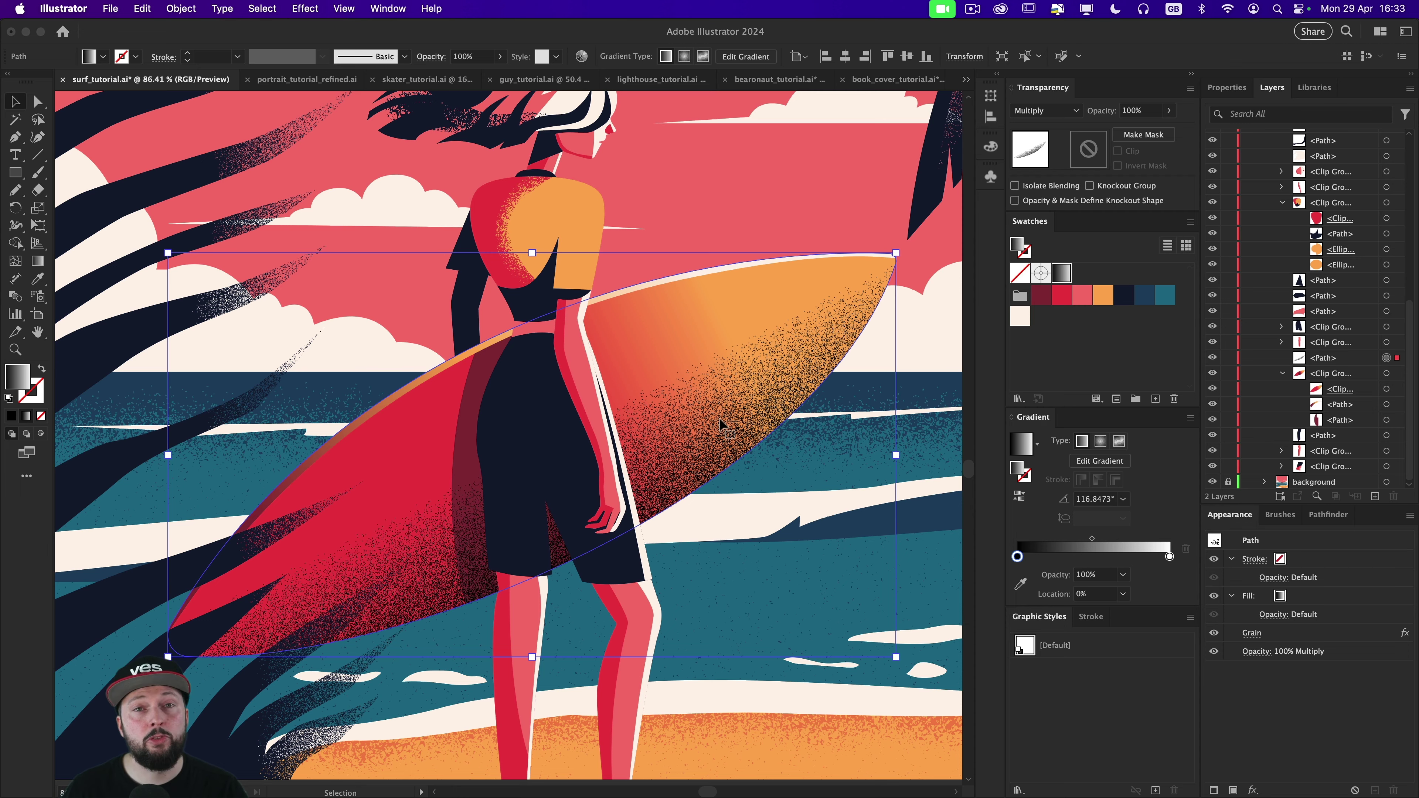
# Step: Try the Medium (150 ppi) resolution in the document raster effects settings on the surfboard's grain, and undo the change
pyautogui.moveTo(674, 410); pyautogui.dragTo(947, 423)
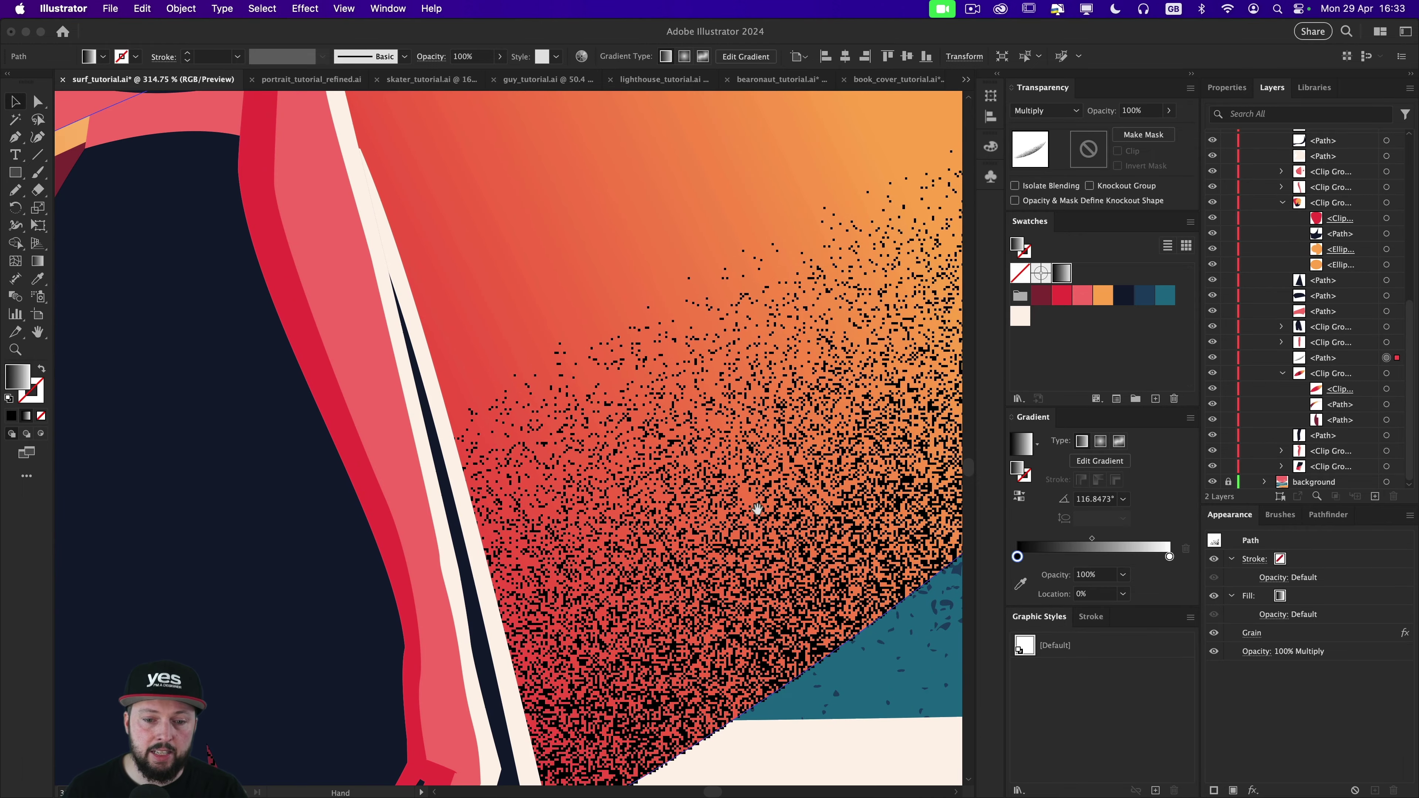
pyautogui.moveTo(740, 497); pyautogui.dragTo(643, 408)
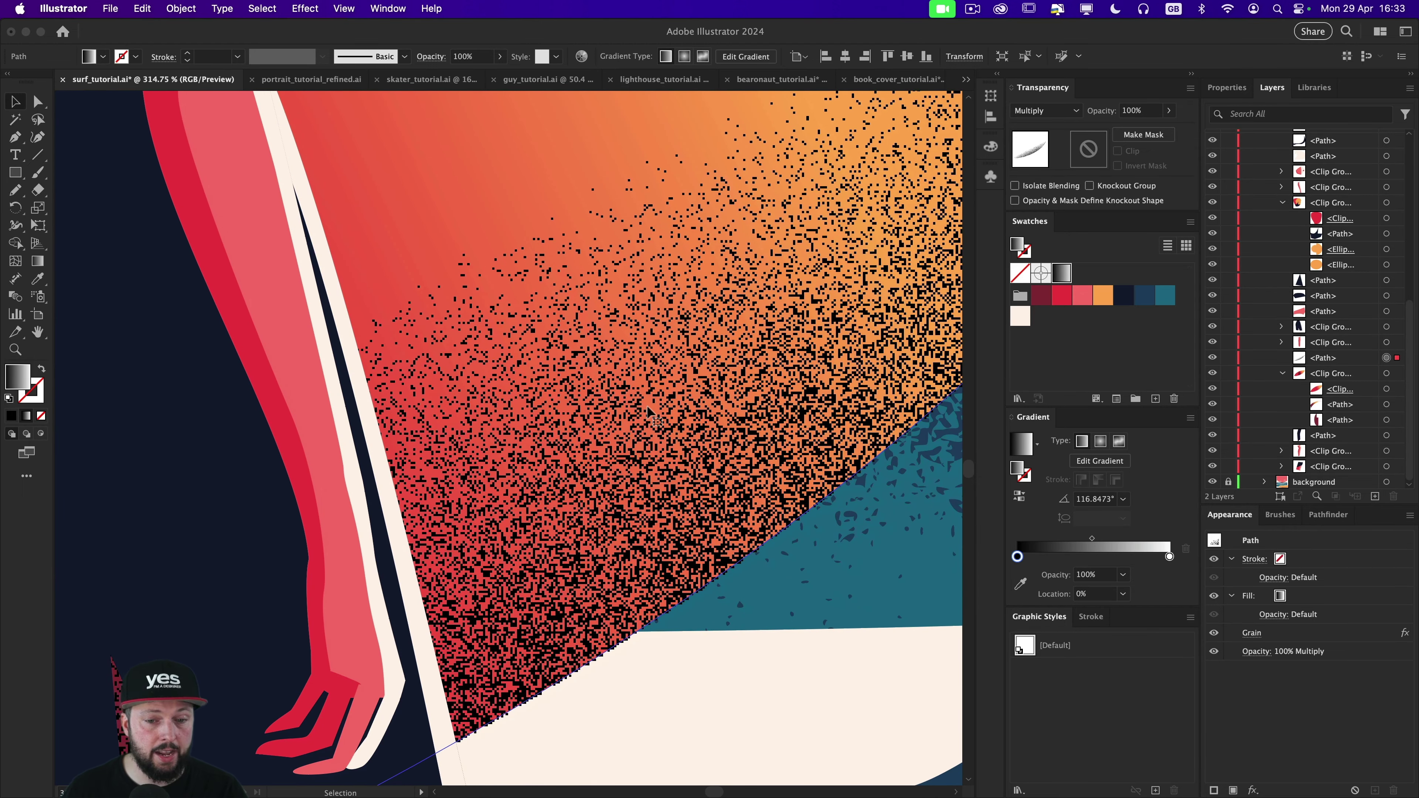
pyautogui.click(351, 9)
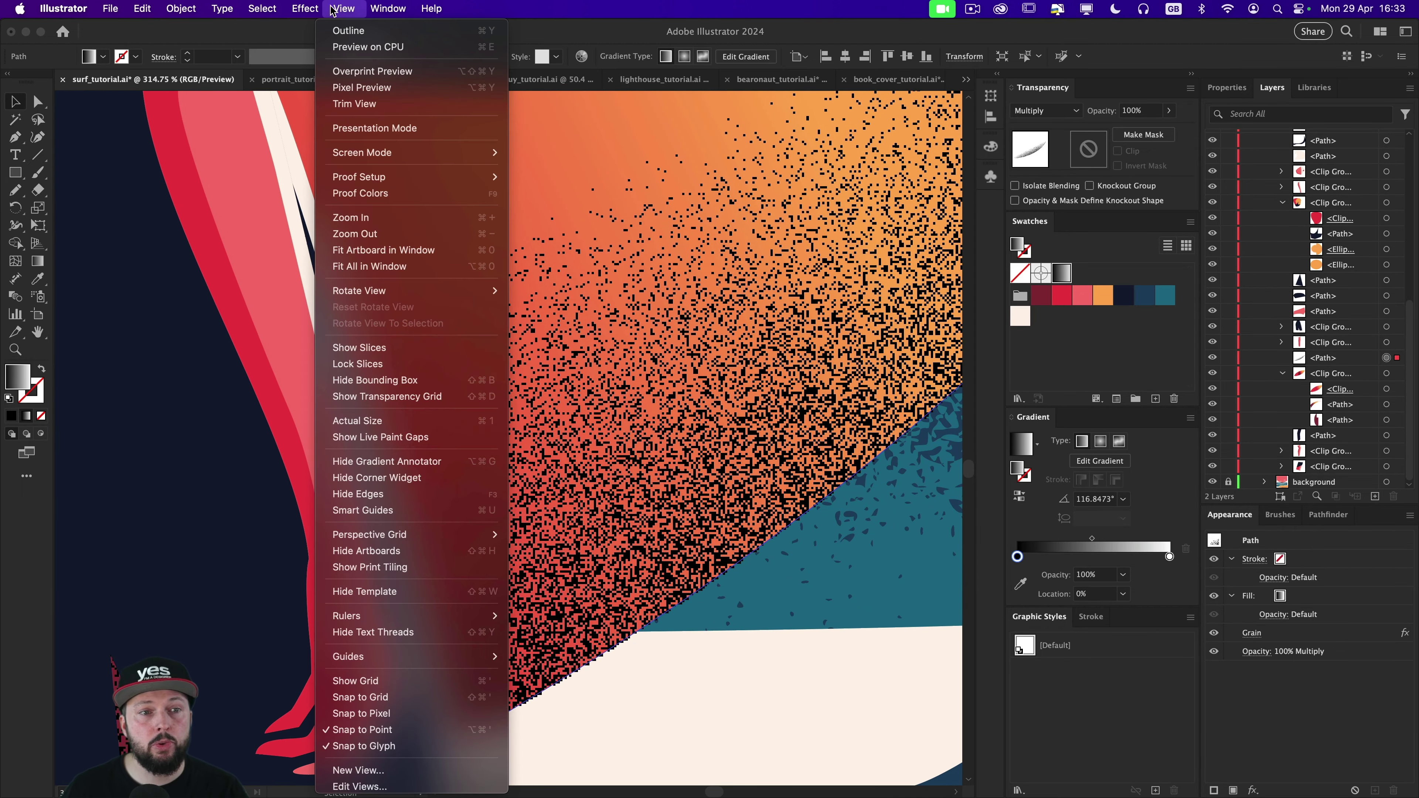
pyautogui.moveTo(307, 9)
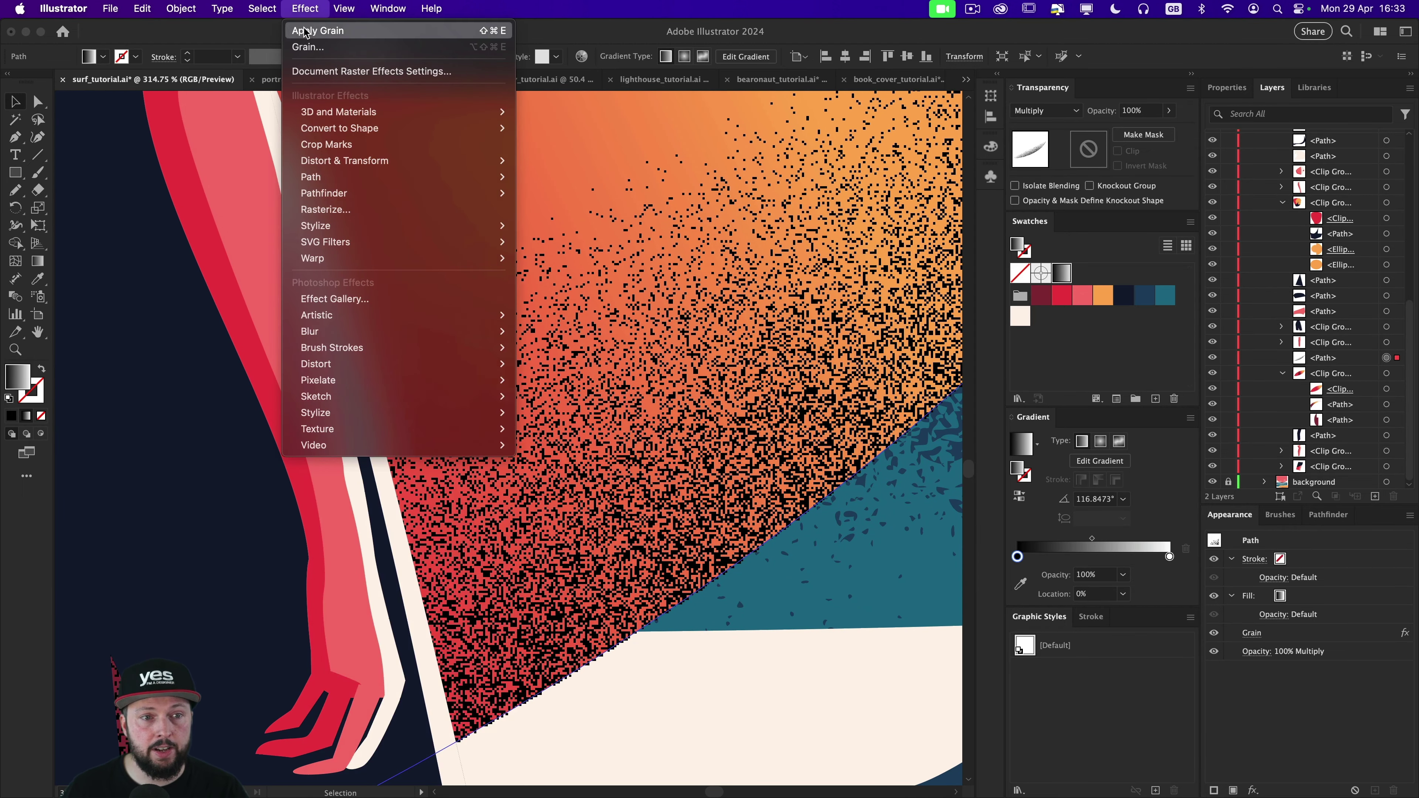
pyautogui.click(319, 71)
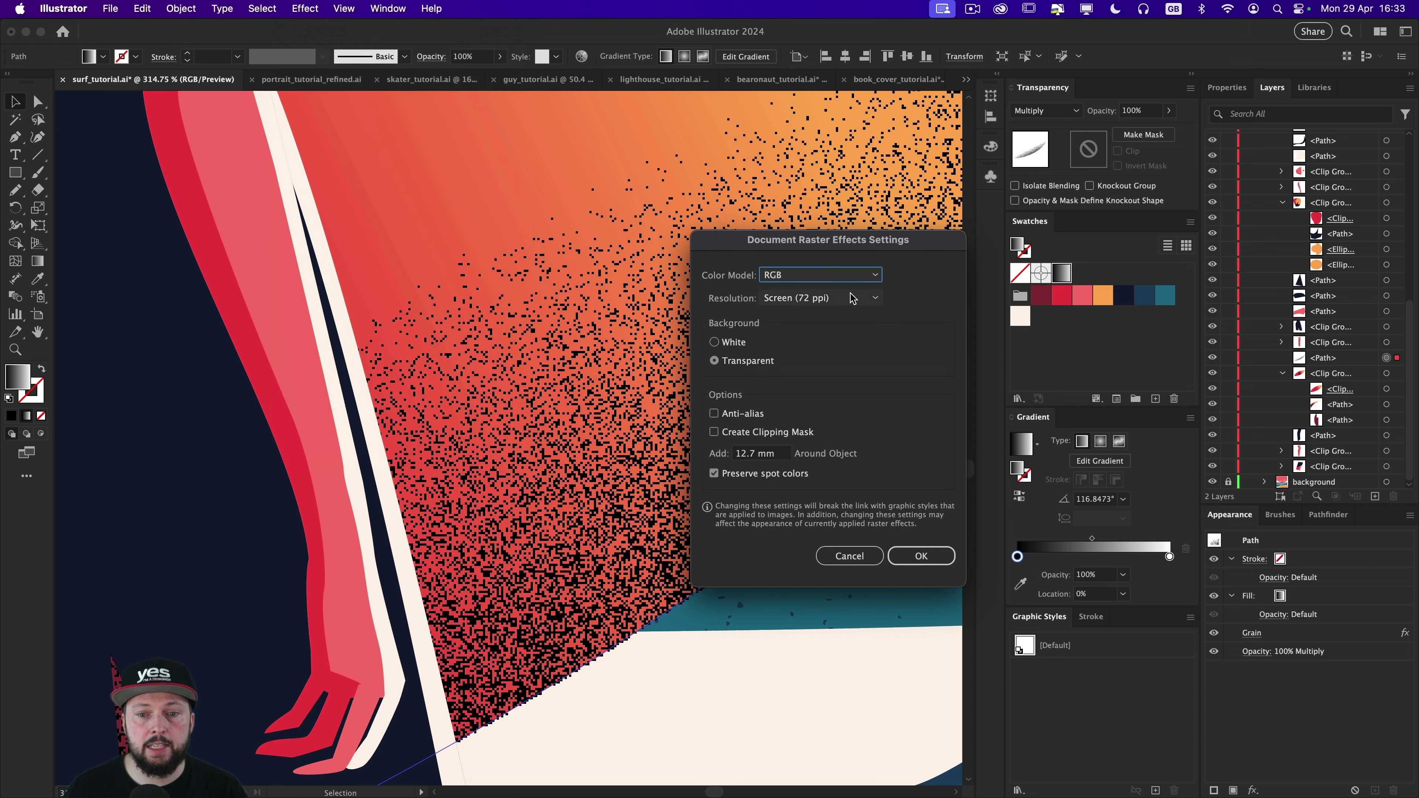
pyautogui.click(801, 301)
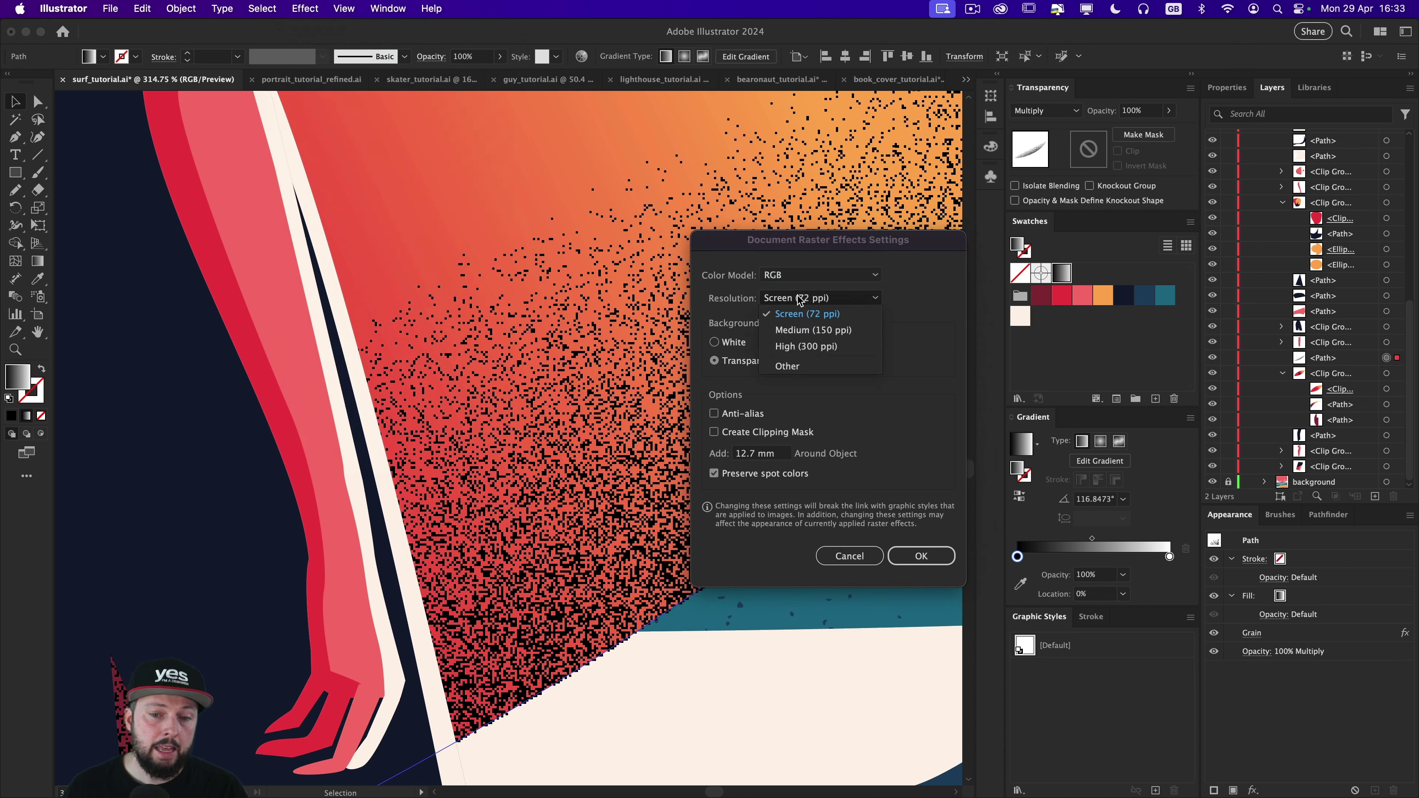
pyautogui.click(801, 330)
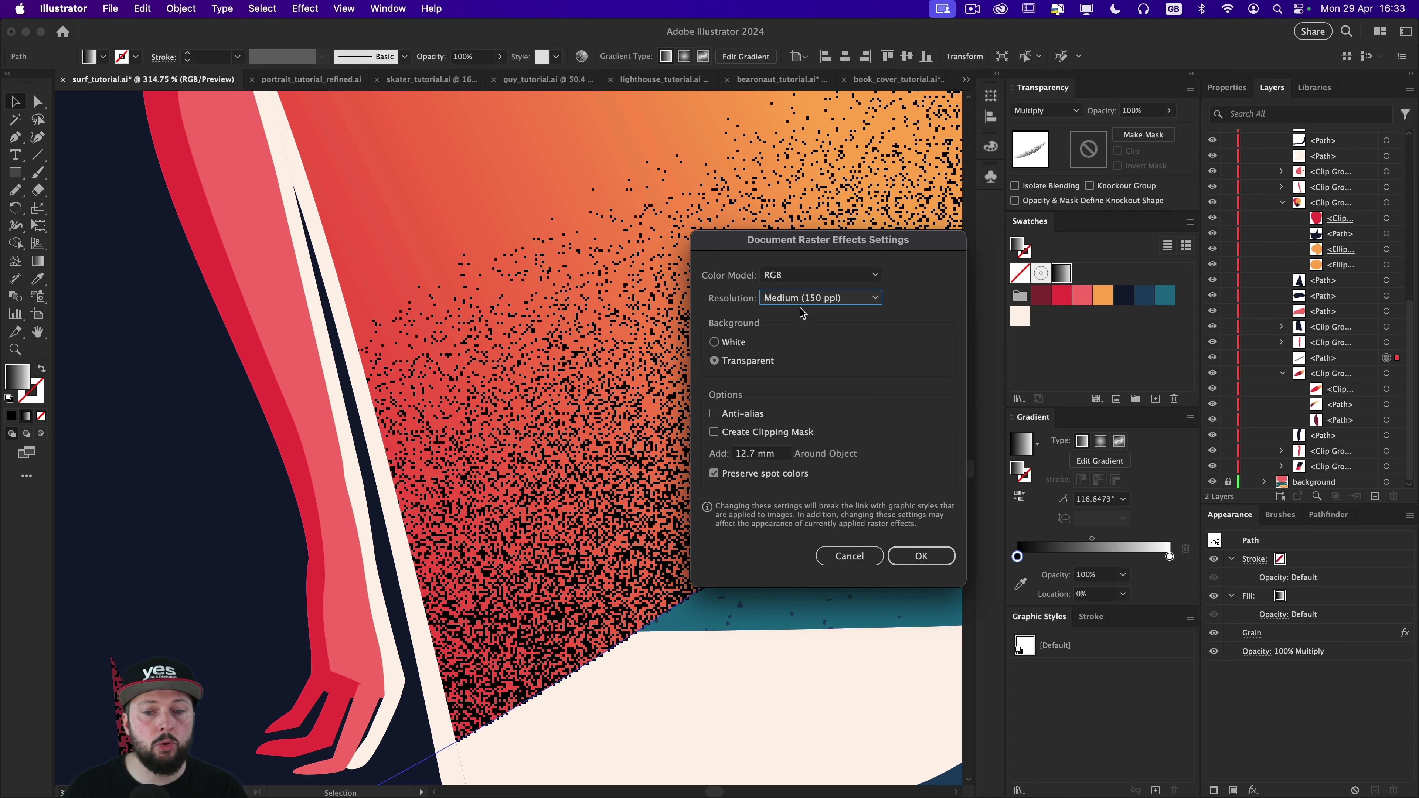
pyautogui.click(923, 555)
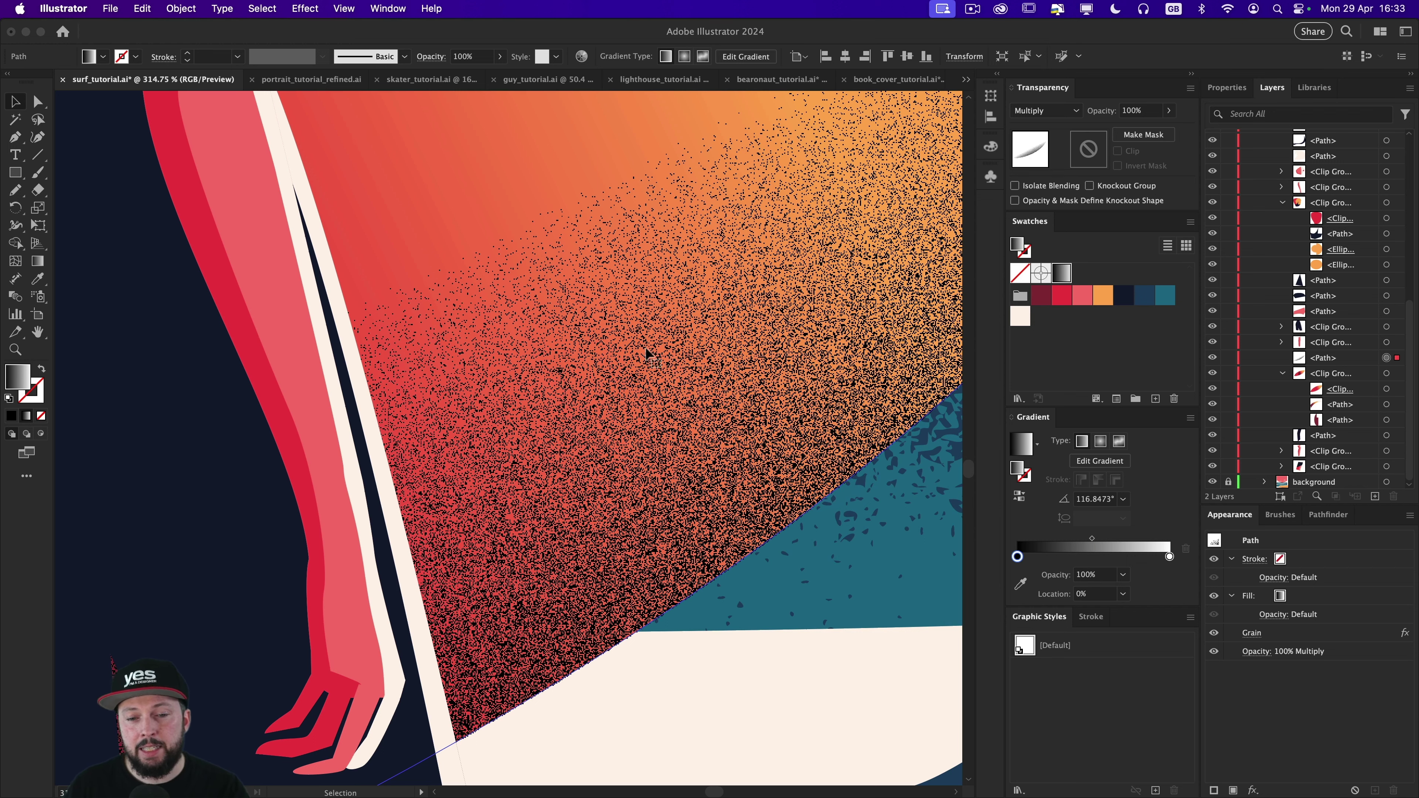
pyautogui.press('super+z')
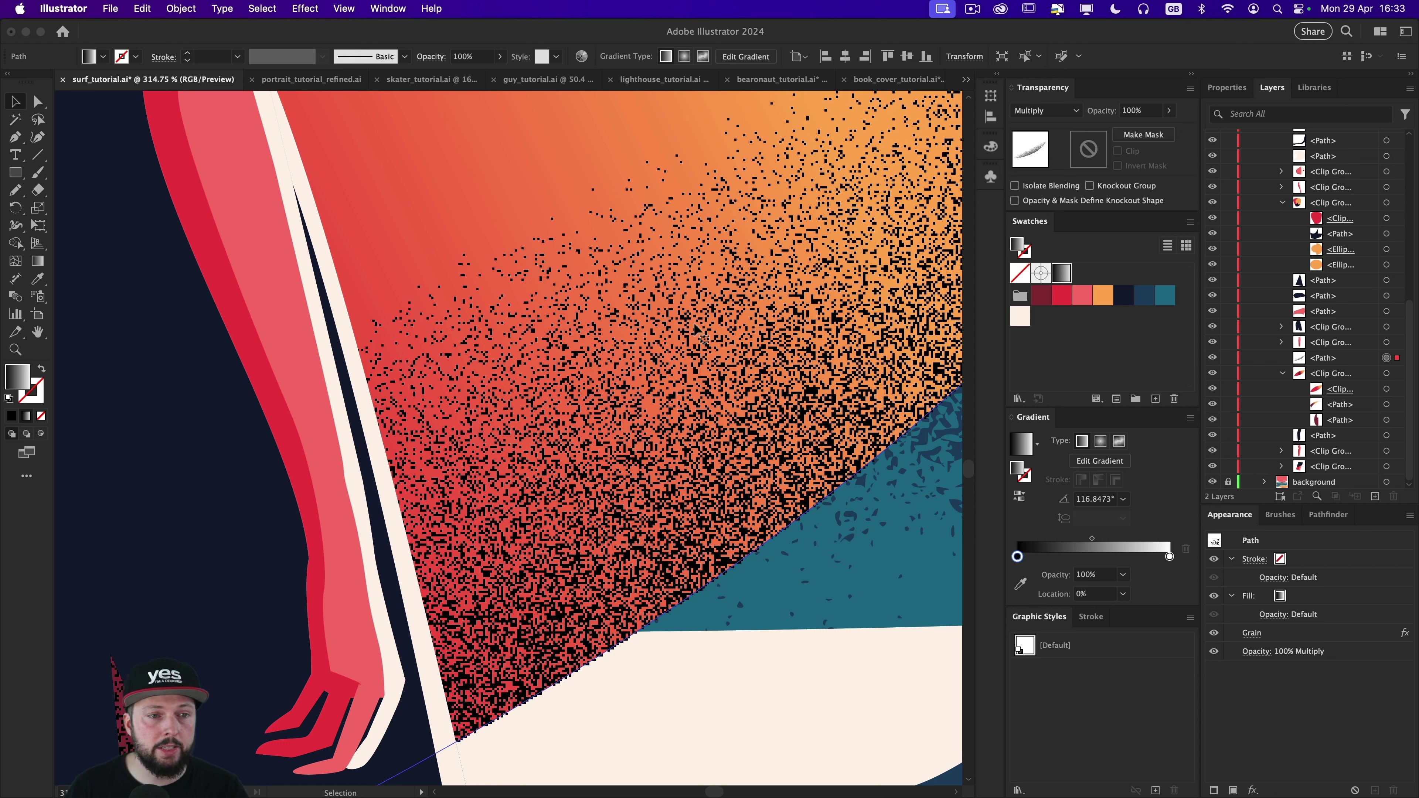
# Step: Expand the appearance of the grainy surfboard shape and reveal the contents of its group in the layer list
pyautogui.click(182, 15)
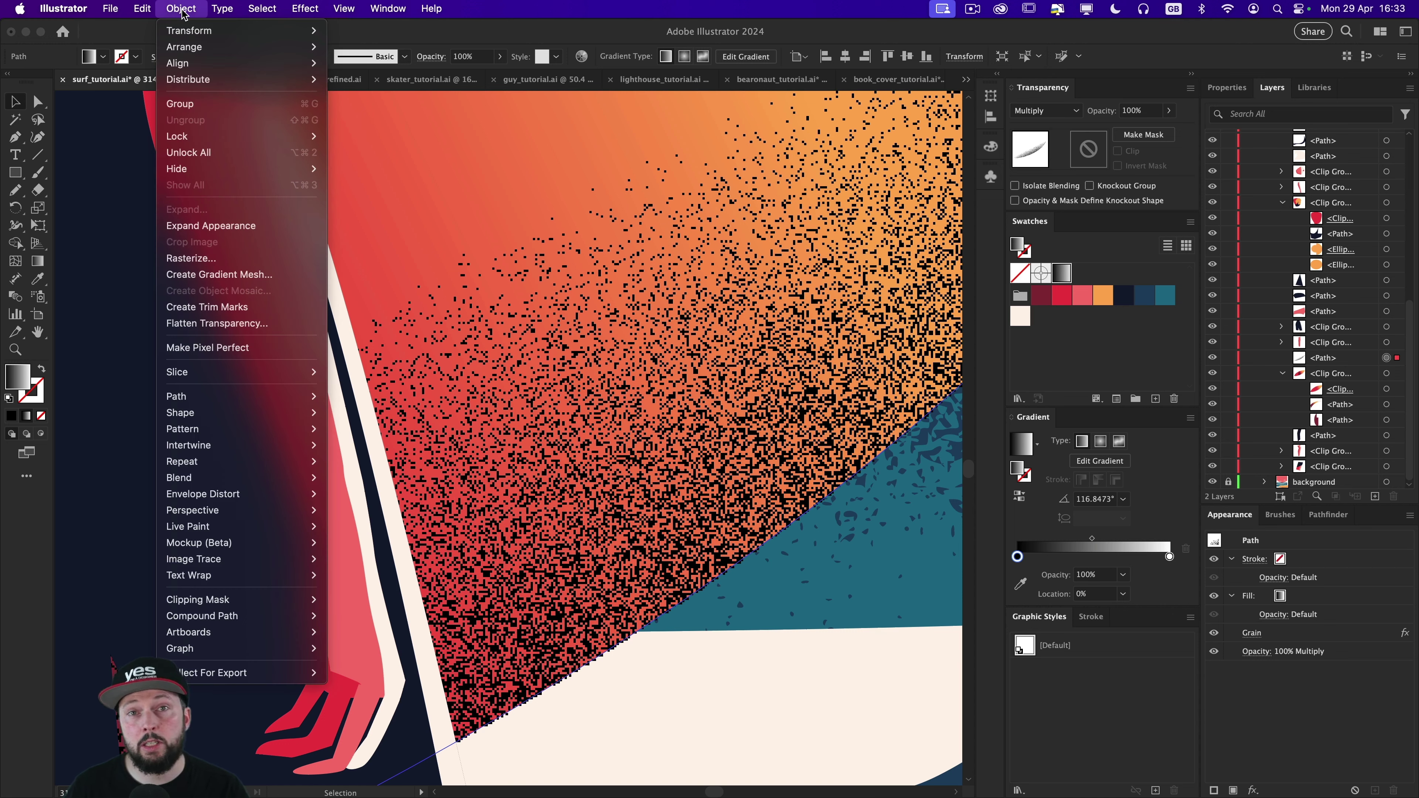
pyautogui.click(217, 227)
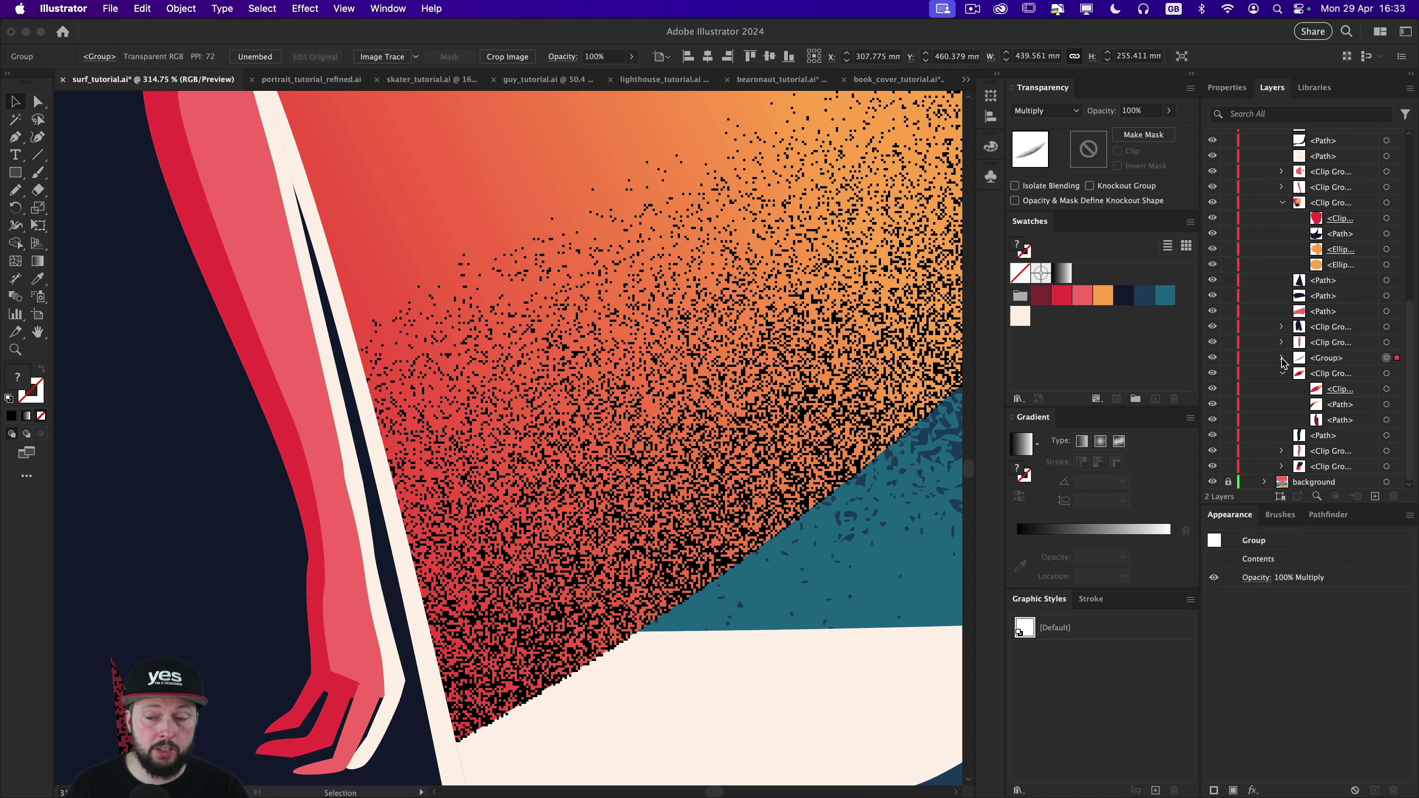
pyautogui.click(1281, 358)
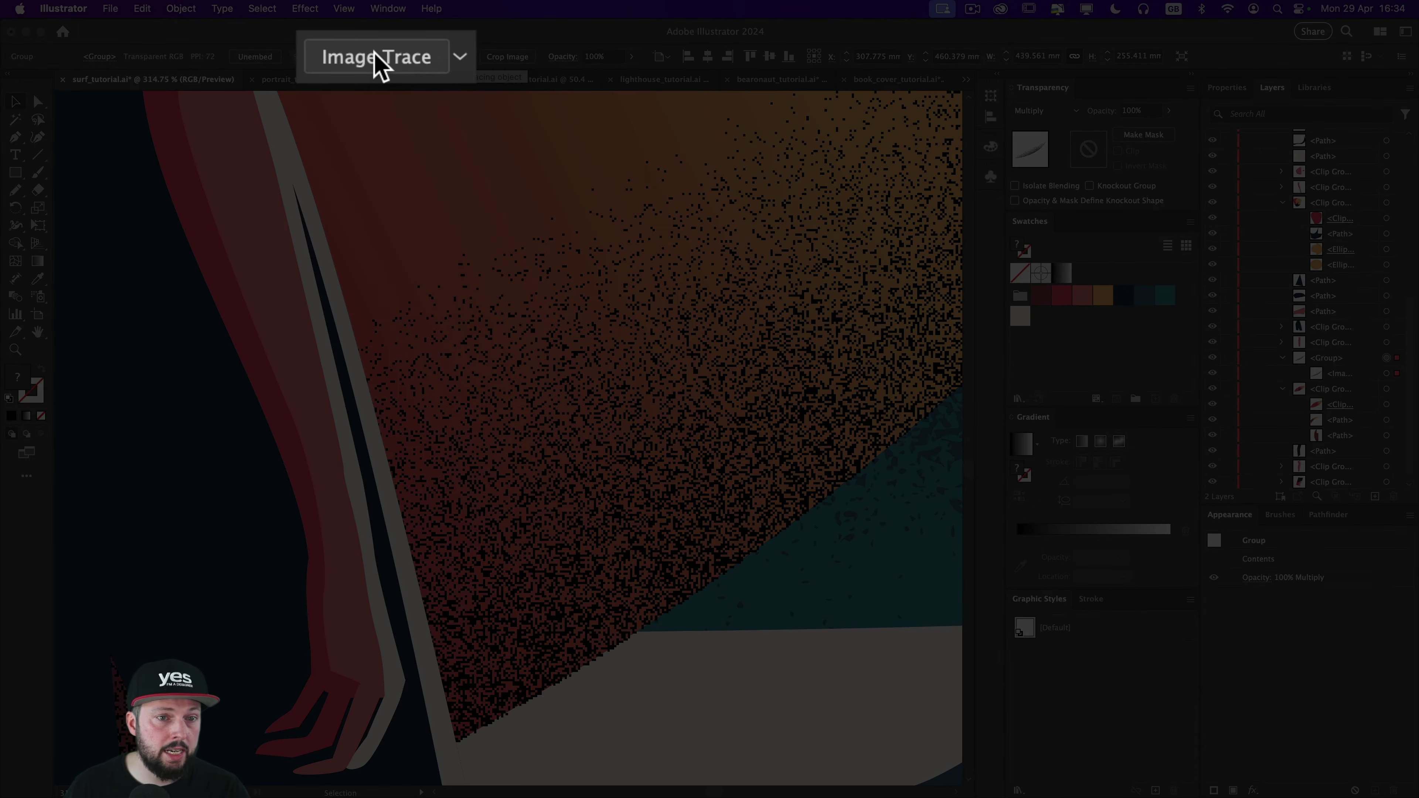
# Step: Image Trace the grain image with the Noise effect preset and expand the tracing into vector speckles
pyautogui.click(371, 56)
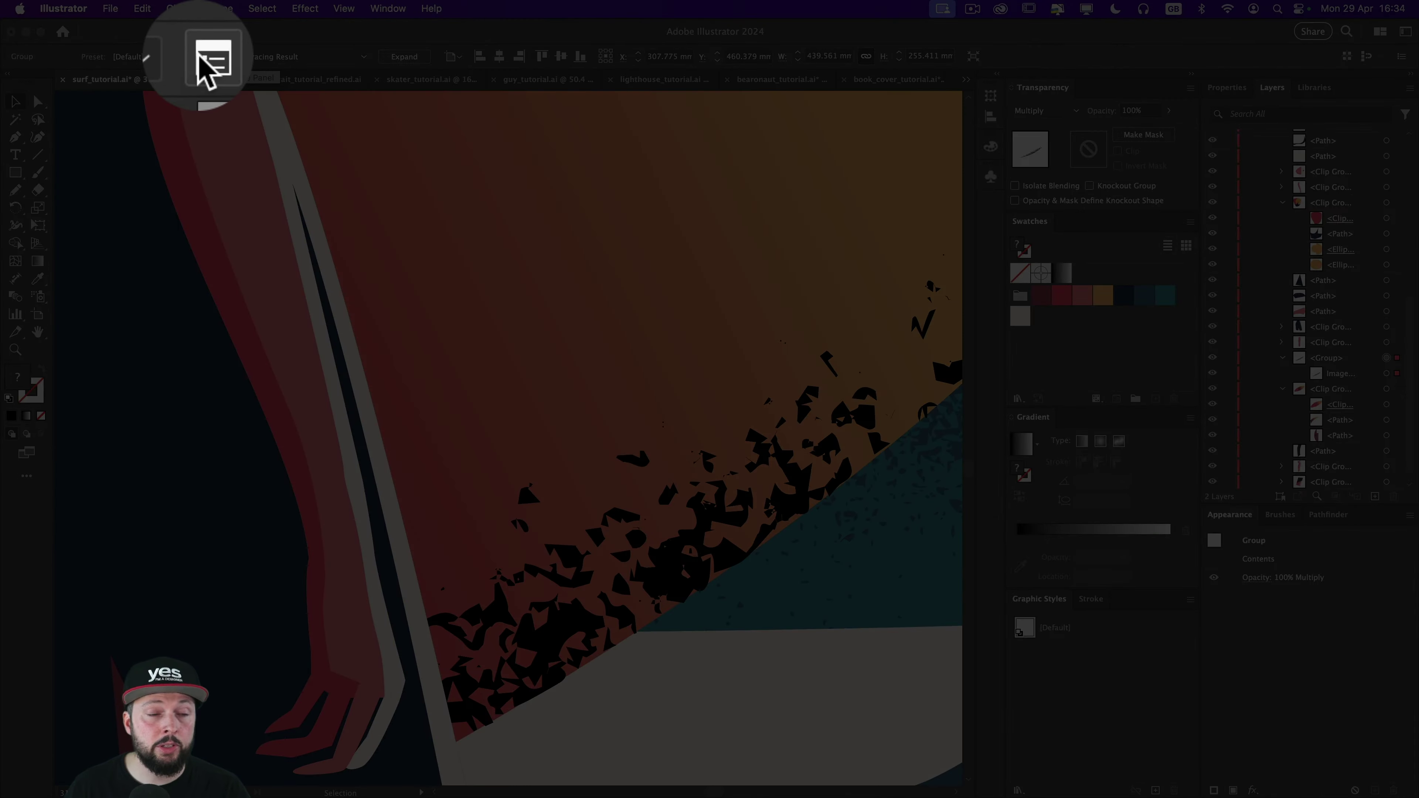
pyautogui.click(203, 57)
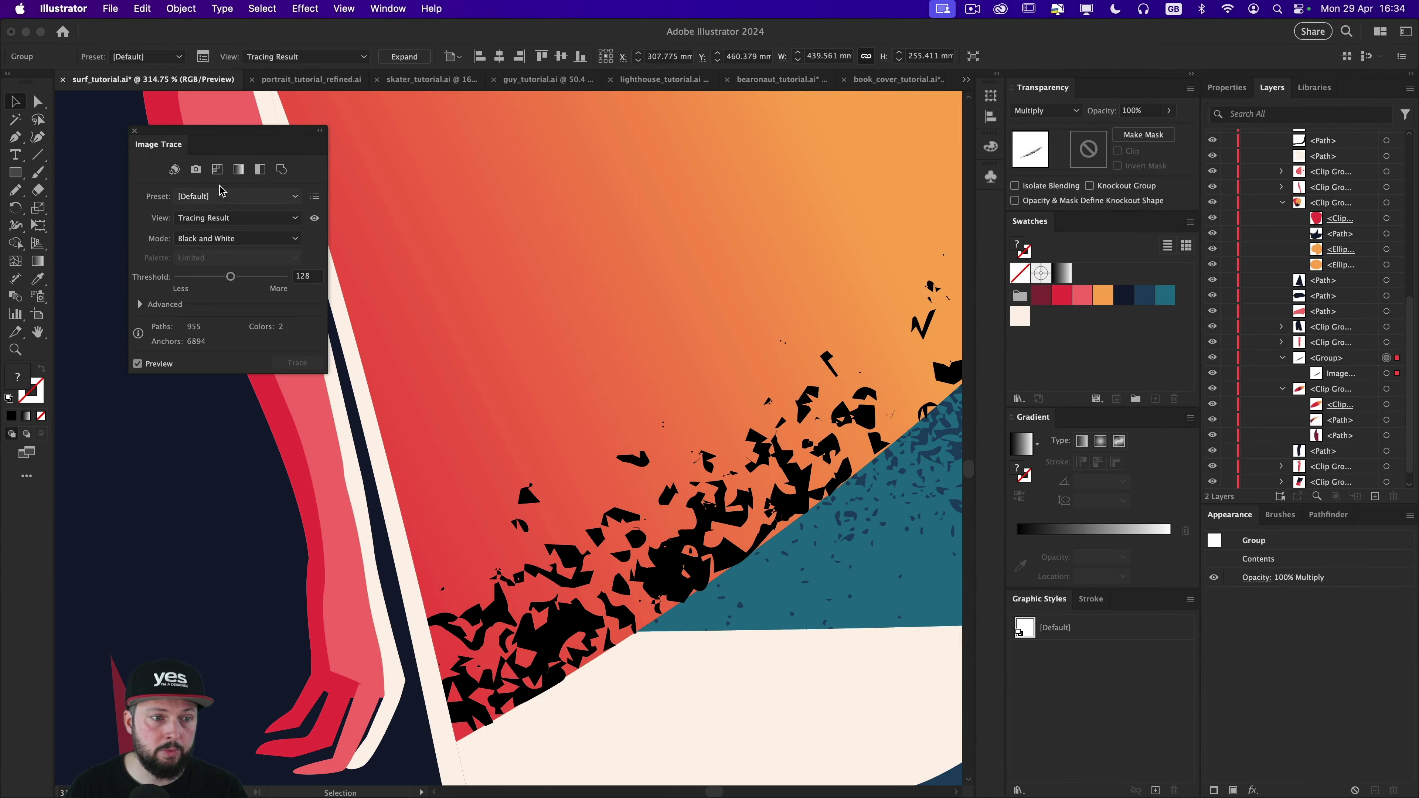
pyautogui.click(140, 304)
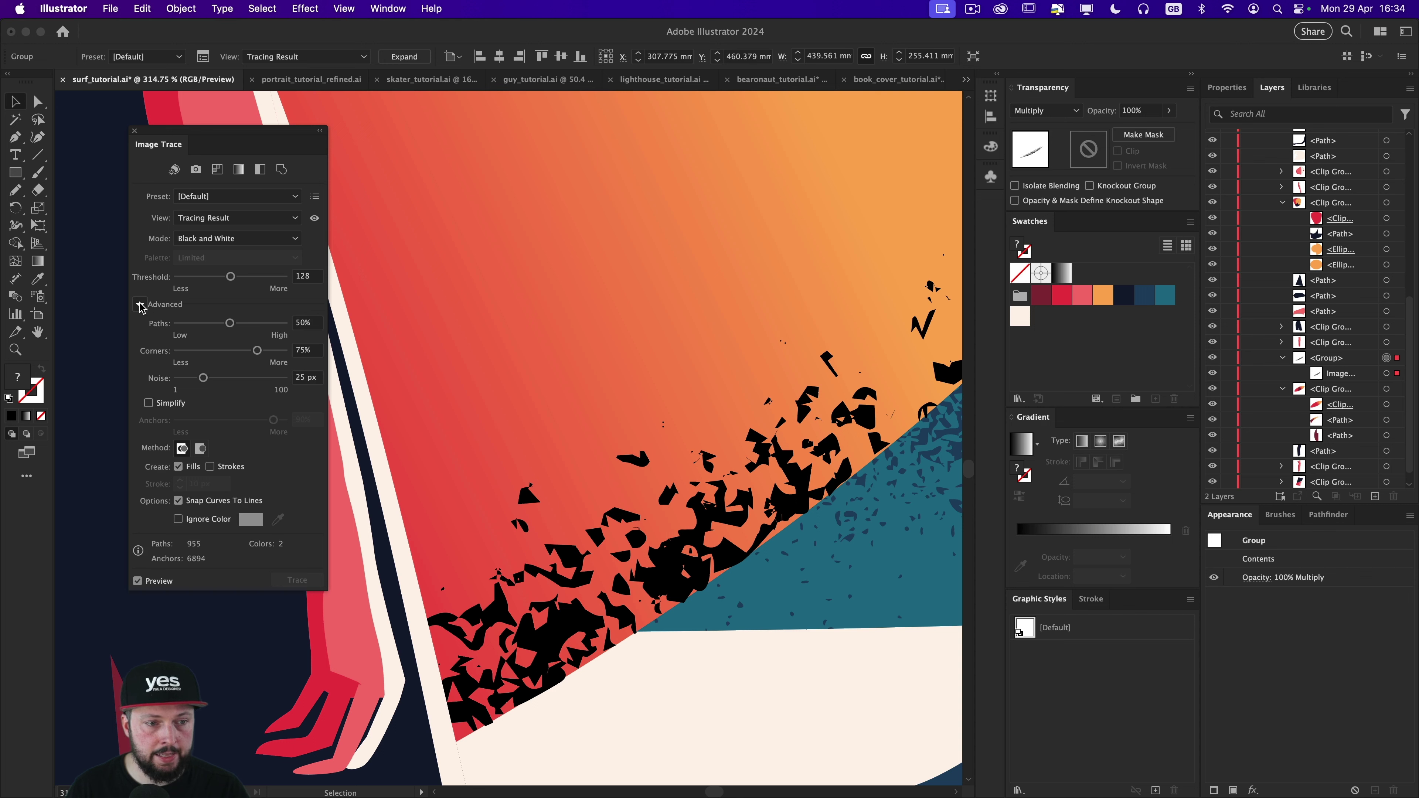
pyautogui.click(192, 201)
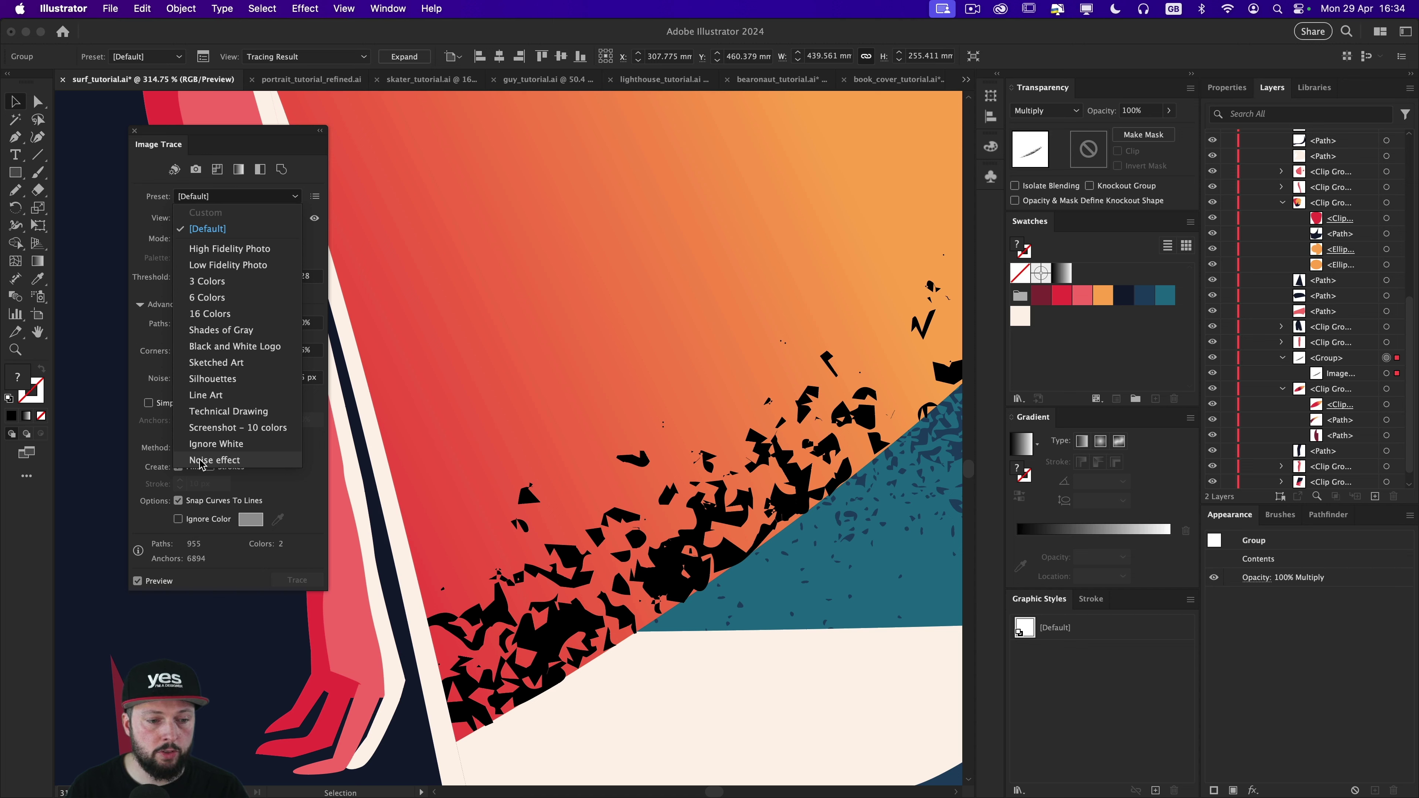
pyautogui.click(235, 463)
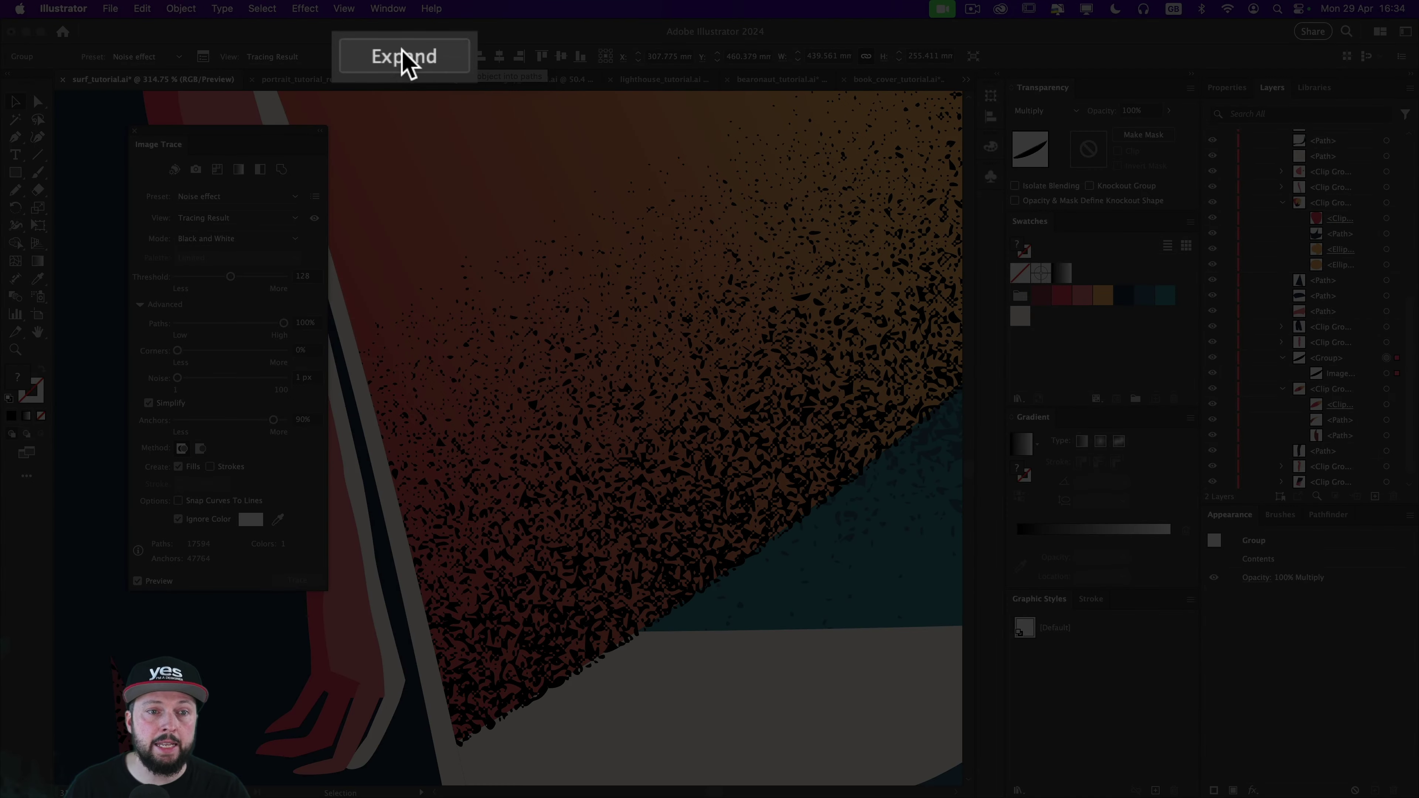
pyautogui.click(403, 56)
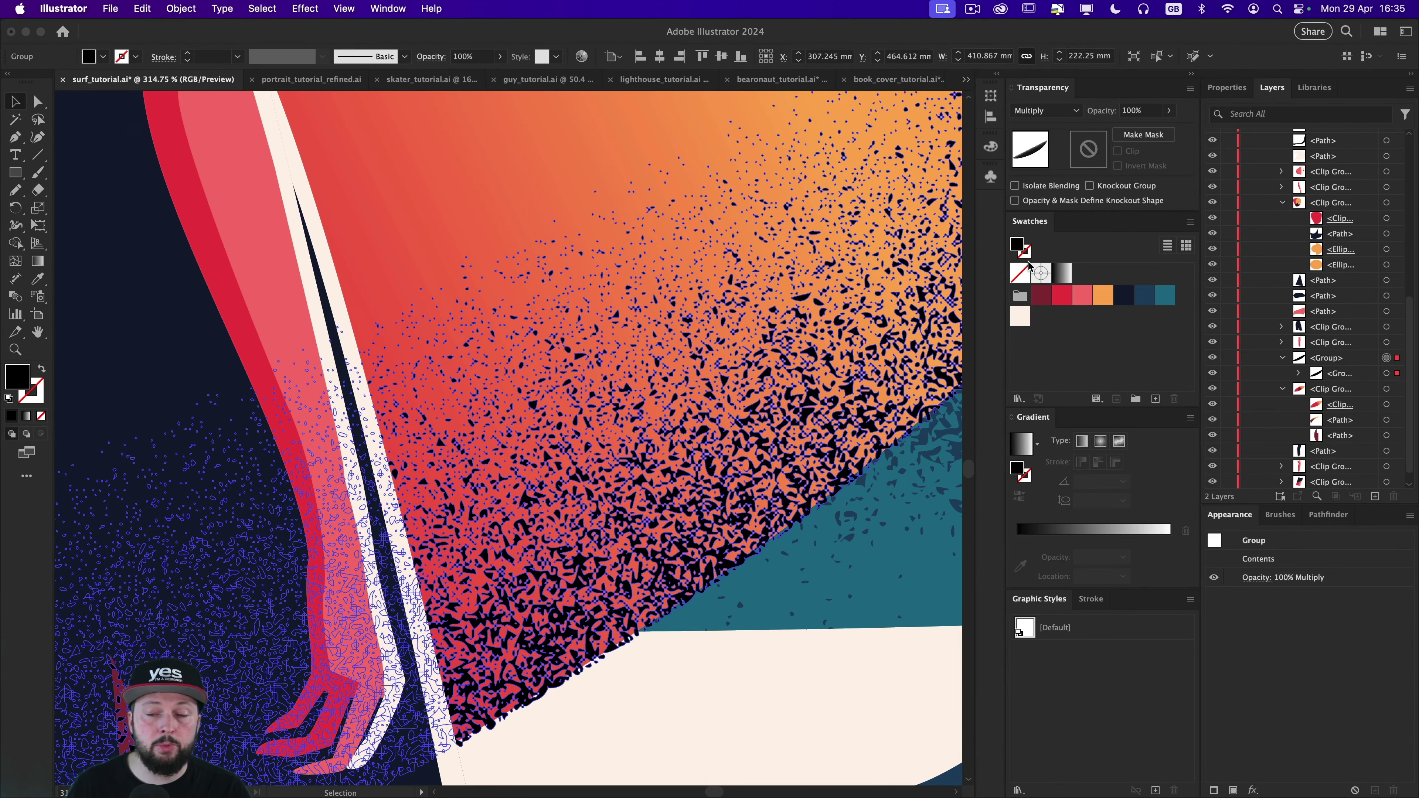
# Step: Fill the expanded speckles with the bright red swatch and deselect them to view the whole surfboard
pyautogui.click(1060, 299)
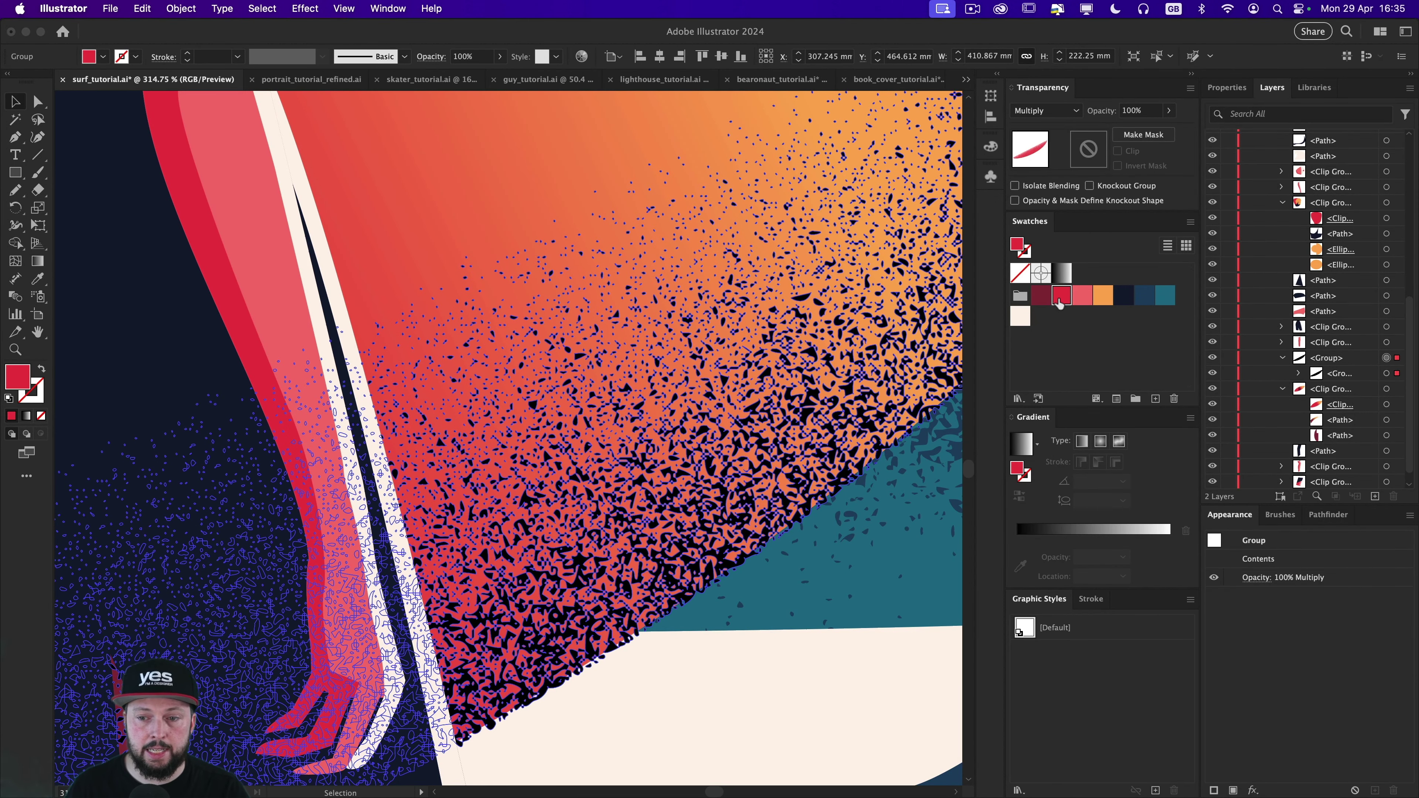
pyautogui.press('super+0')
pyautogui.click(863, 785)
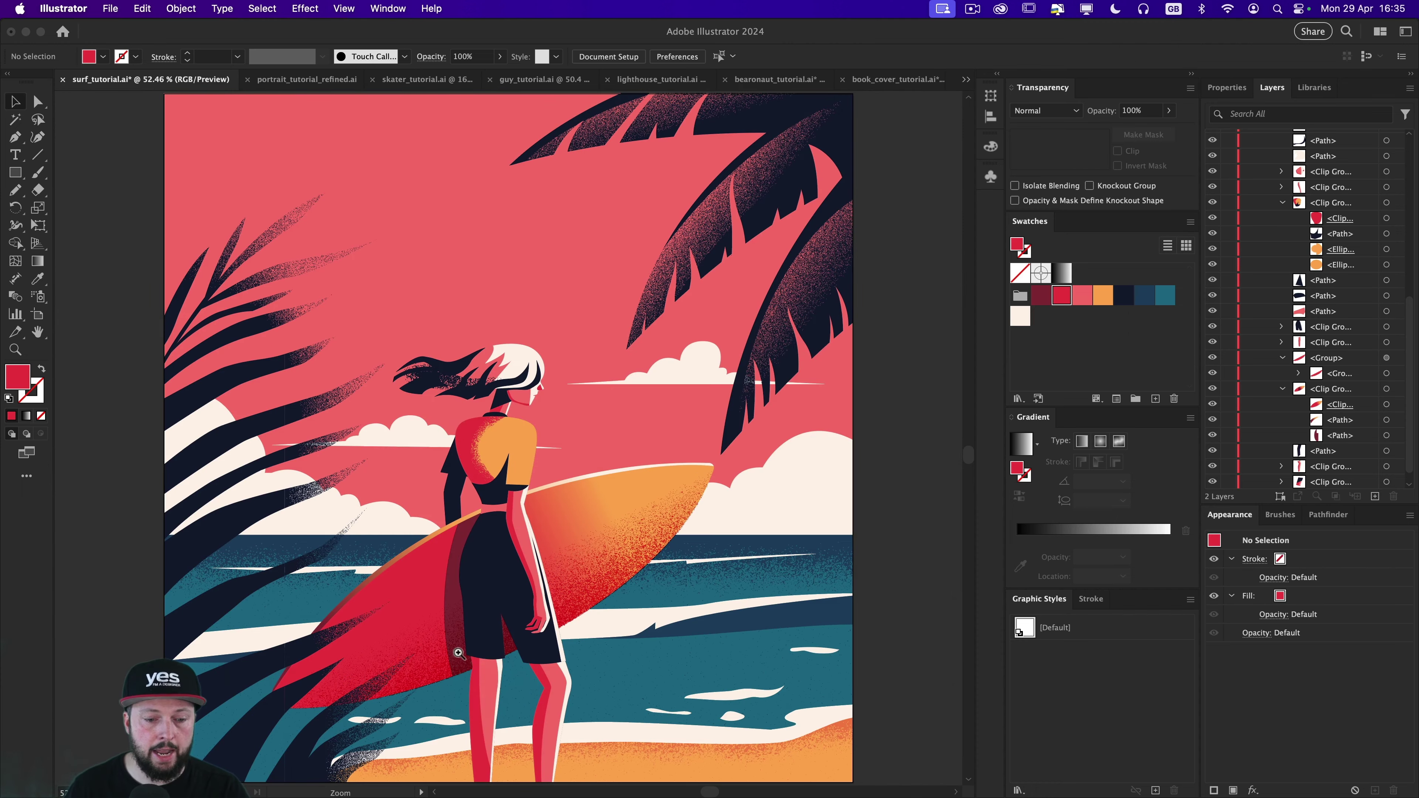
pyautogui.moveTo(459, 653); pyautogui.dragTo(614, 650)
# Step: Target the nested speckle group, hide its selection edges, and try dark red, light red and teal fills, ending on teal
pyautogui.click(1386, 373)
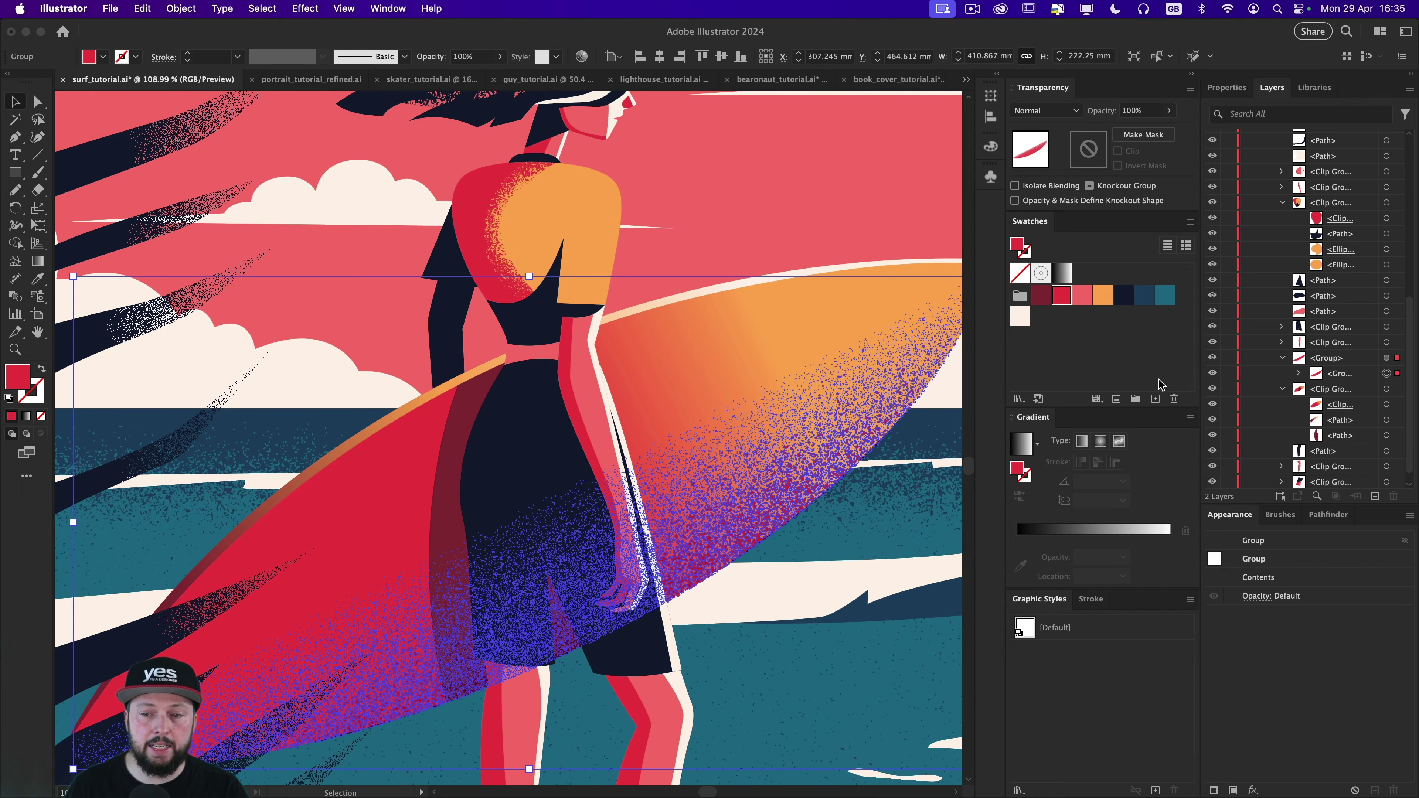
pyautogui.press('super+h')
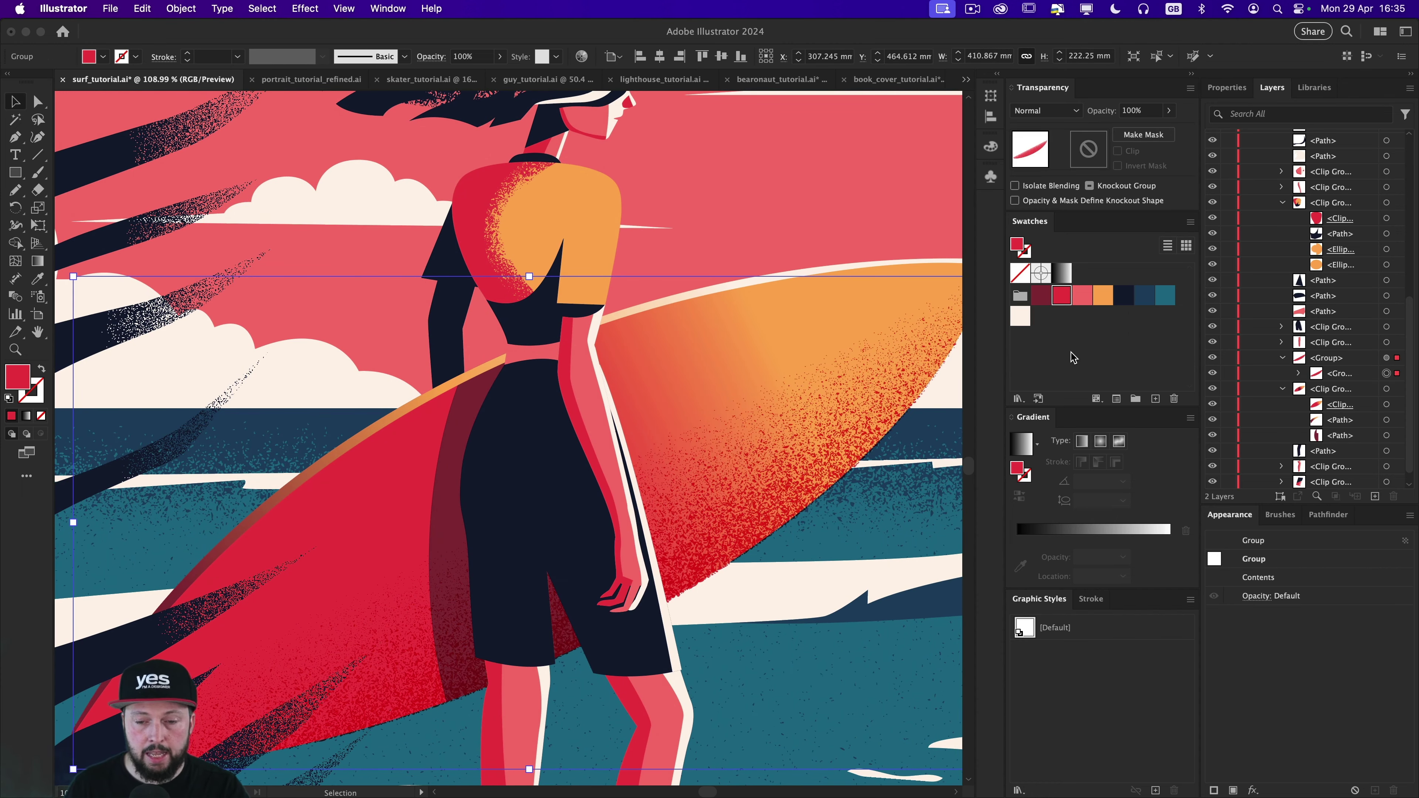
pyautogui.click(1039, 296)
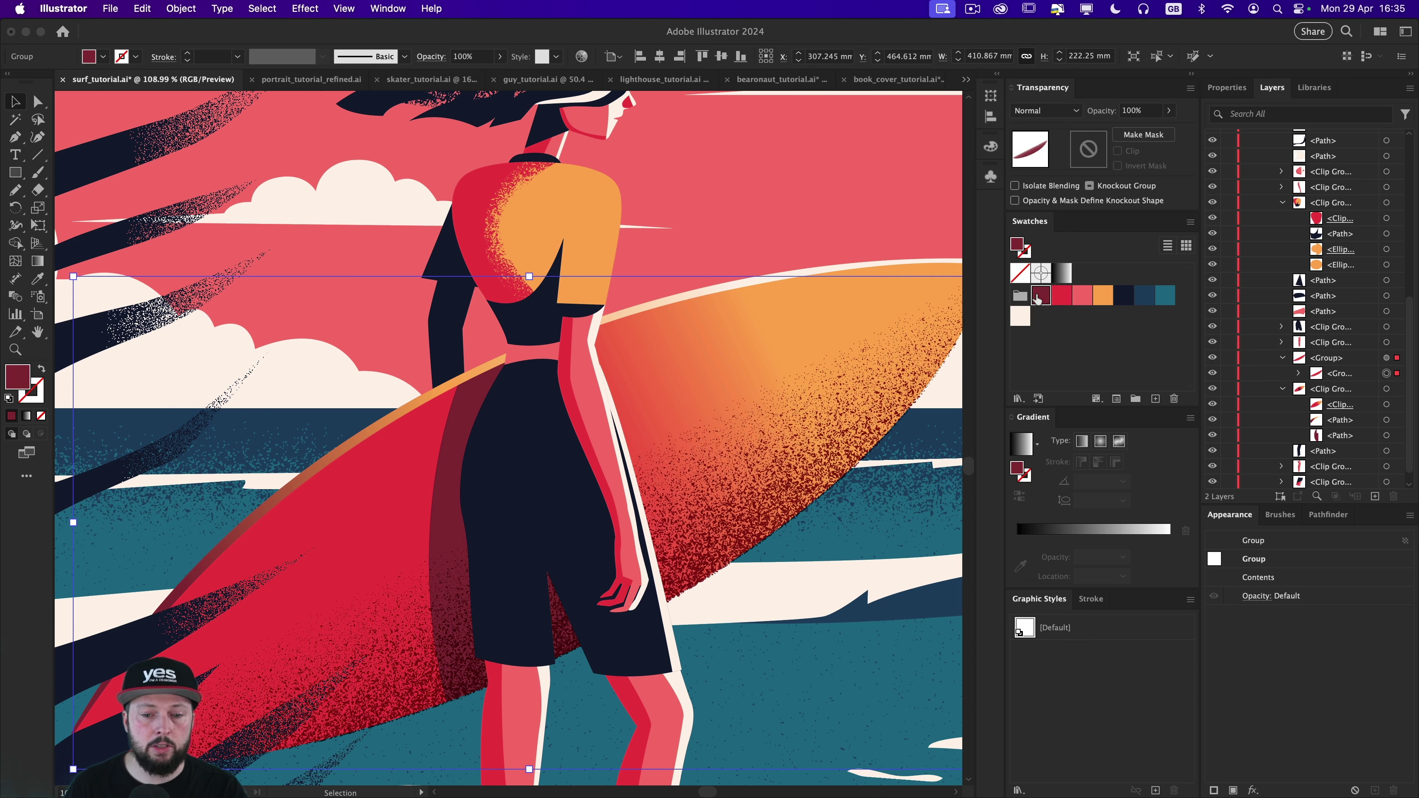
pyautogui.click(1084, 299)
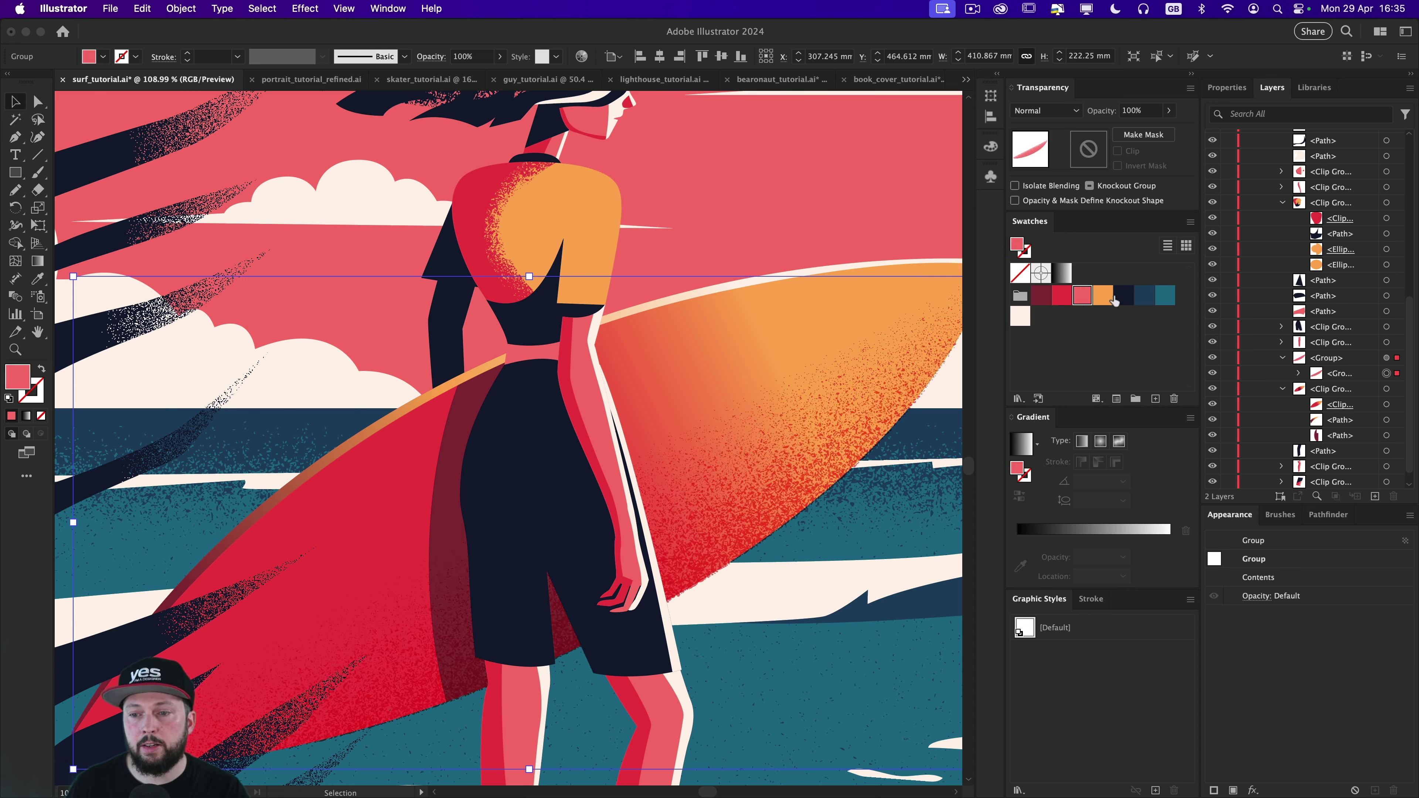
pyautogui.click(1165, 296)
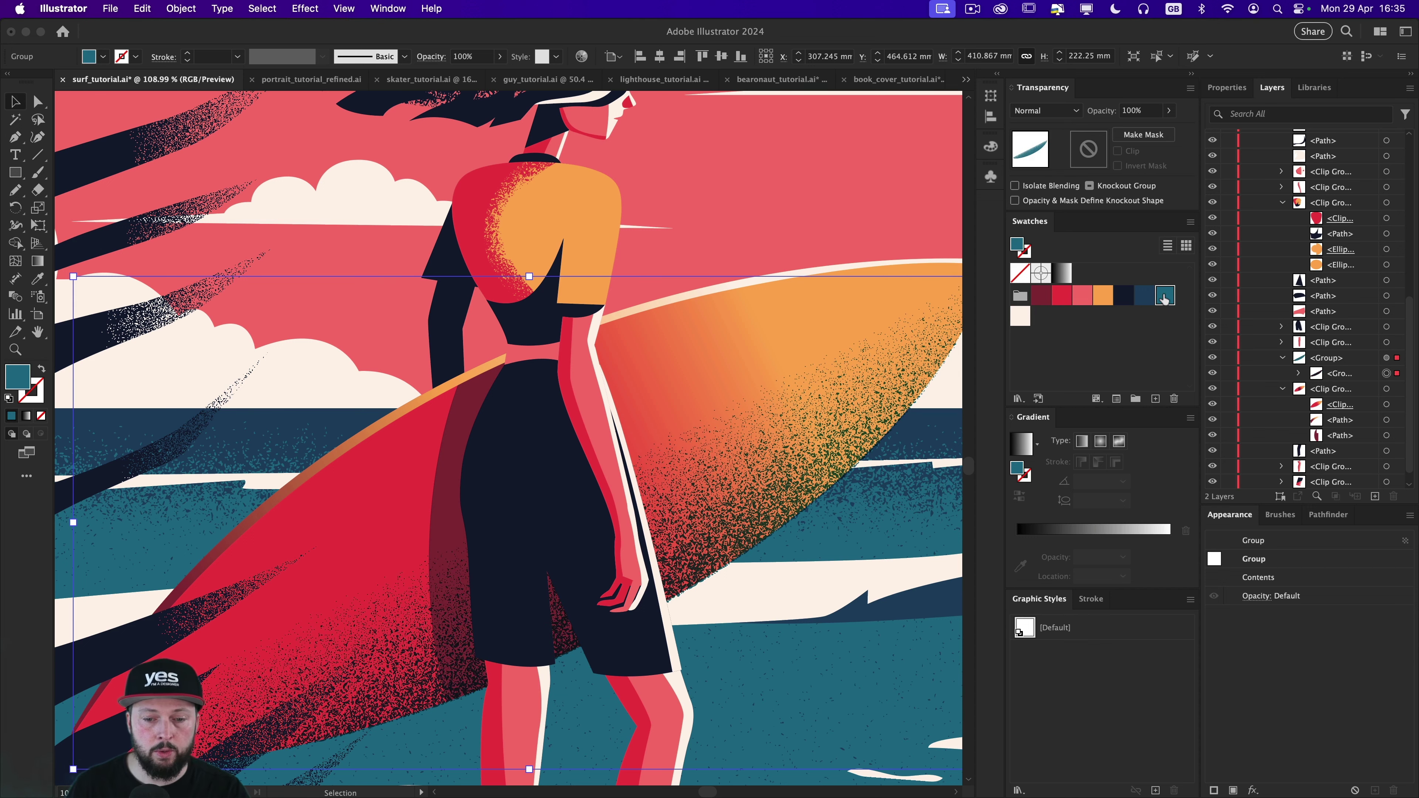
# Step: Slightly lower the opacity of the teal speckle group on the surfboard
pyautogui.click(1168, 110)
pyautogui.moveTo(1135, 129); pyautogui.dragTo(1127, 129)
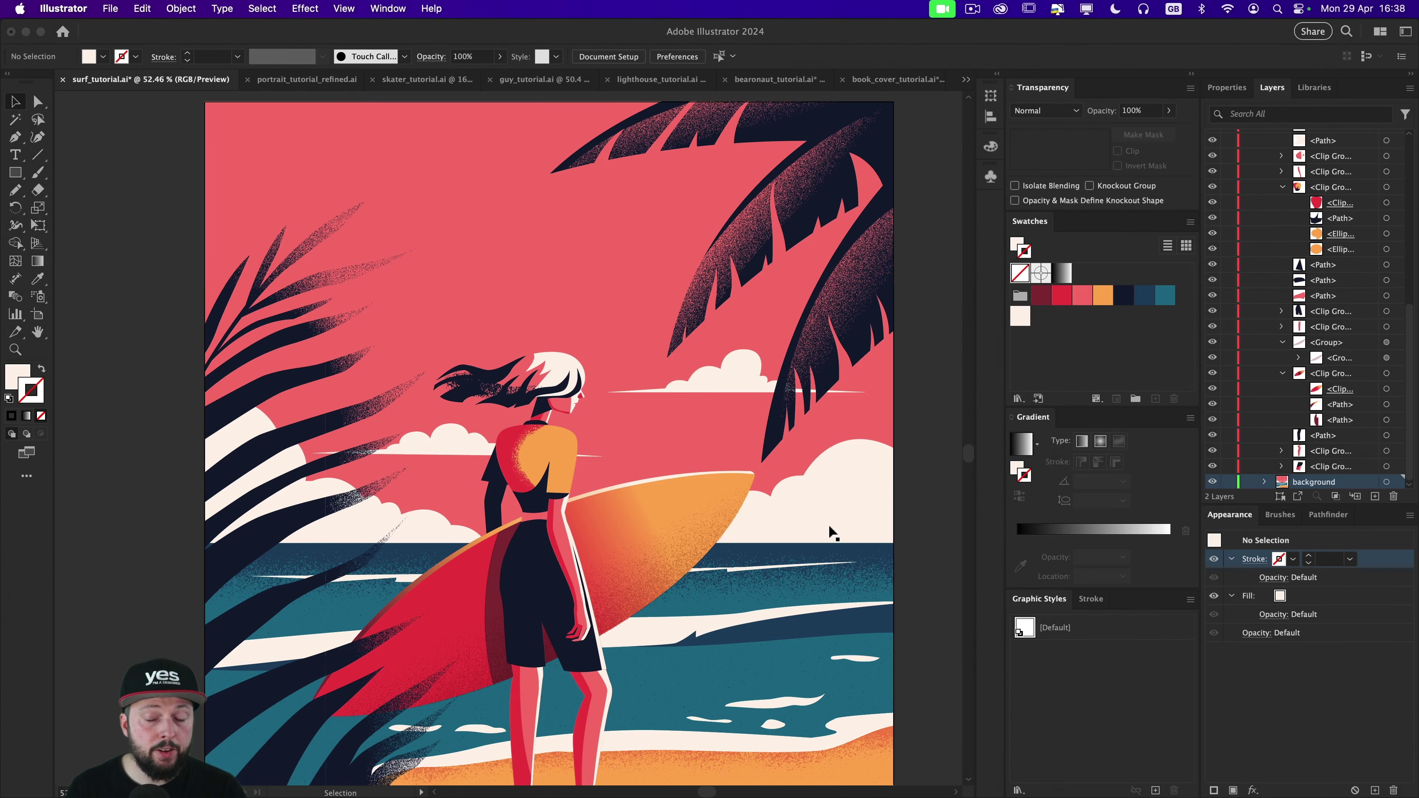
# Step: Move the large white cloud into the open sky above the surfer's head and give it a black-to-white gradient stroke
pyautogui.click(844, 492)
pyautogui.moveTo(861, 491); pyautogui.dragTo(709, 372)
pyautogui.moveTo(674, 329); pyautogui.dragTo(719, 358)
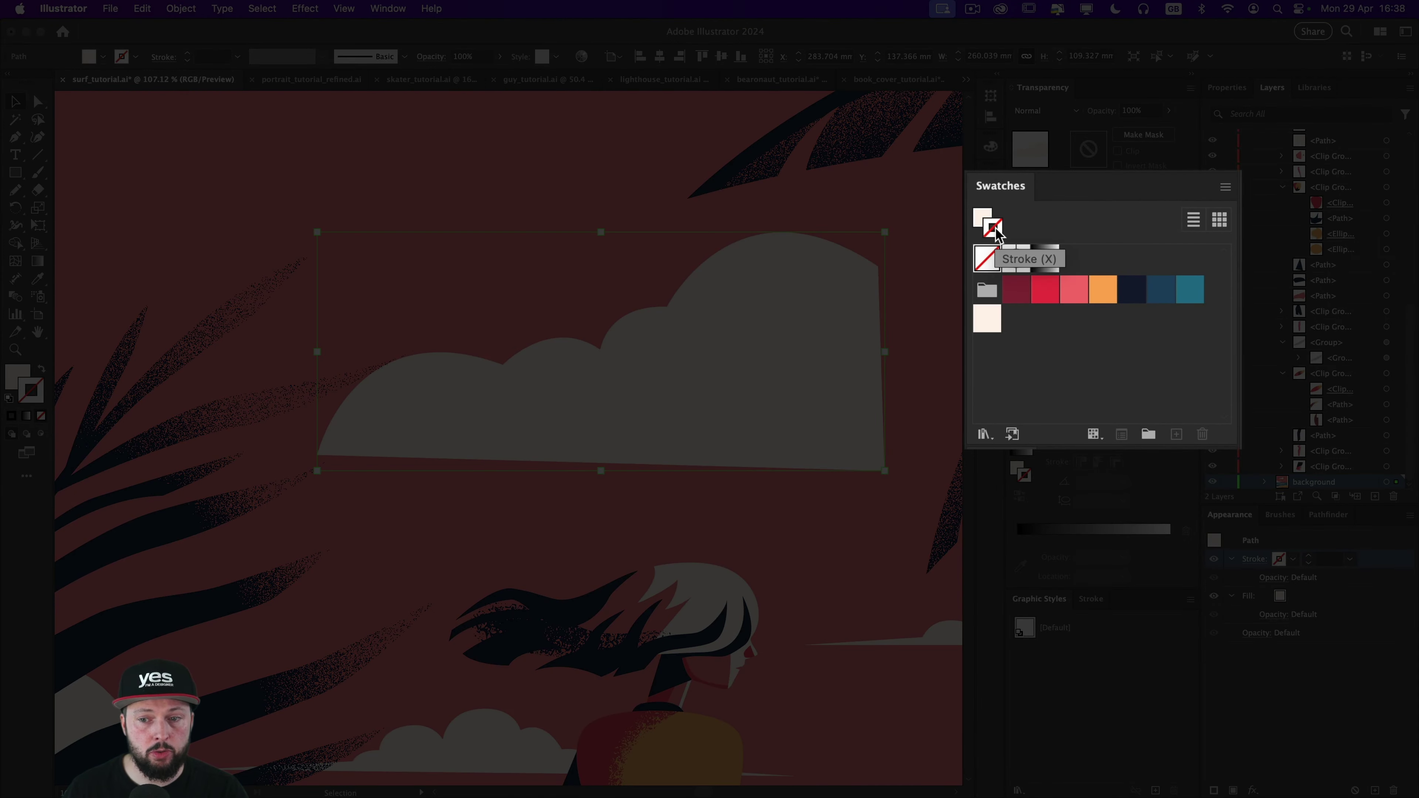
pyautogui.click(1035, 258)
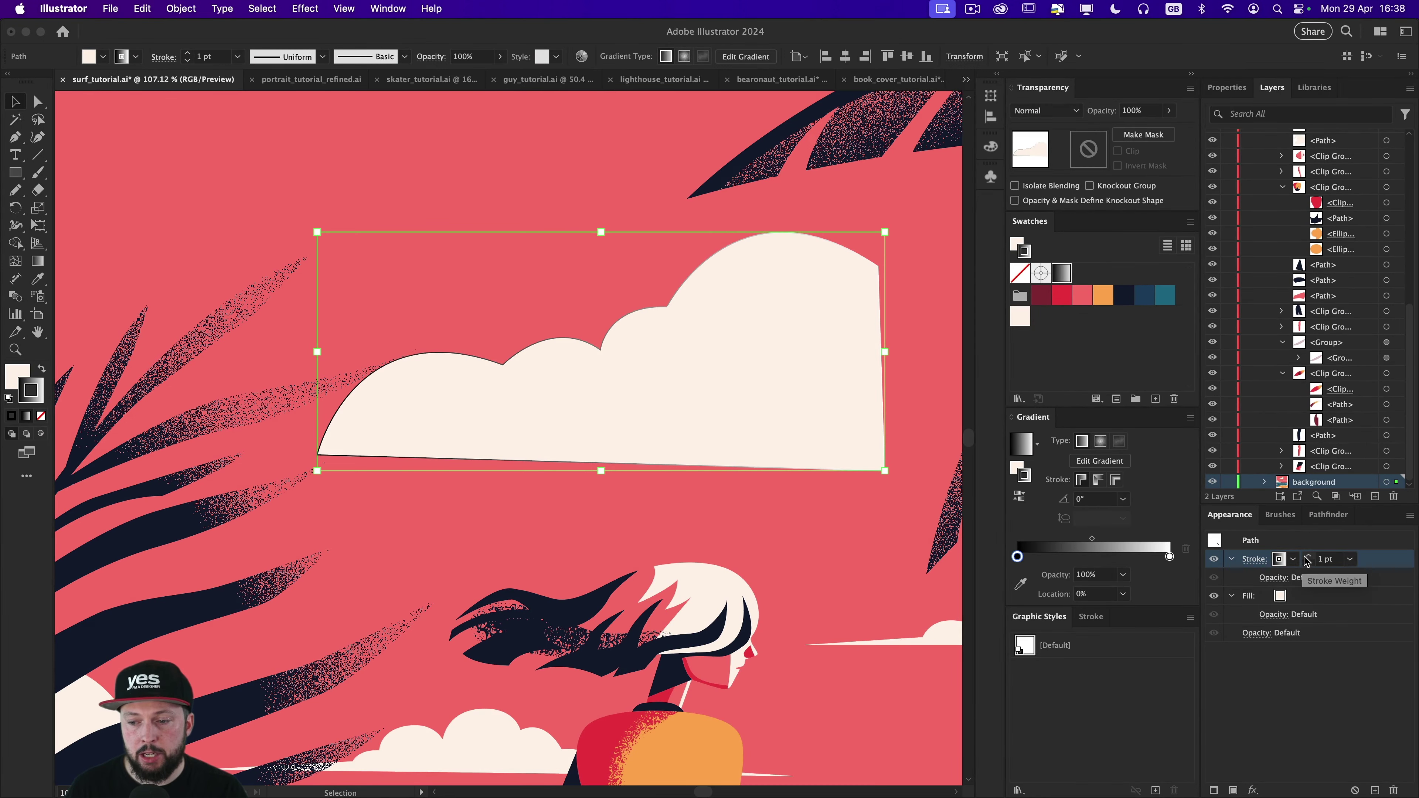
# Step: Set the cloud's gradient stroke weight to 60 pt
pyautogui.keyDown('shift'); pyautogui.click(1304, 556); pyautogui.keyUp('shift')
pyautogui.keyDown('shift'); pyautogui.click(1305, 556); pyautogui.keyUp('shift')
pyautogui.keyDown('shift'); pyautogui.click(1305, 556); pyautogui.keyUp('shift')
pyautogui.keyDown('shift'); pyautogui.click(1304, 556); pyautogui.keyUp('shift')
pyautogui.keyDown('shift'); pyautogui.click(1304, 556); pyautogui.keyUp('shift')
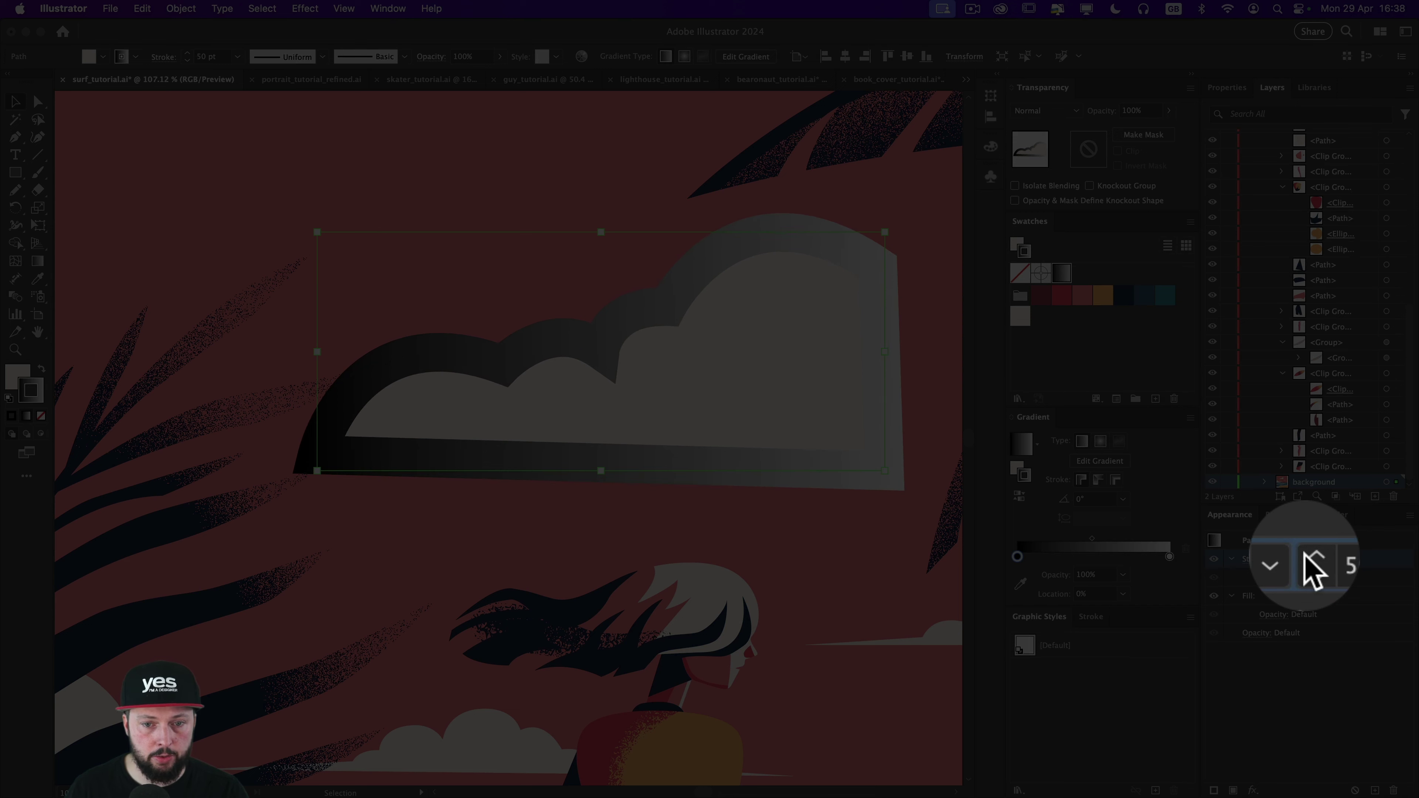
pyautogui.keyDown('shift'); pyautogui.click(1305, 557); pyautogui.keyUp('shift')
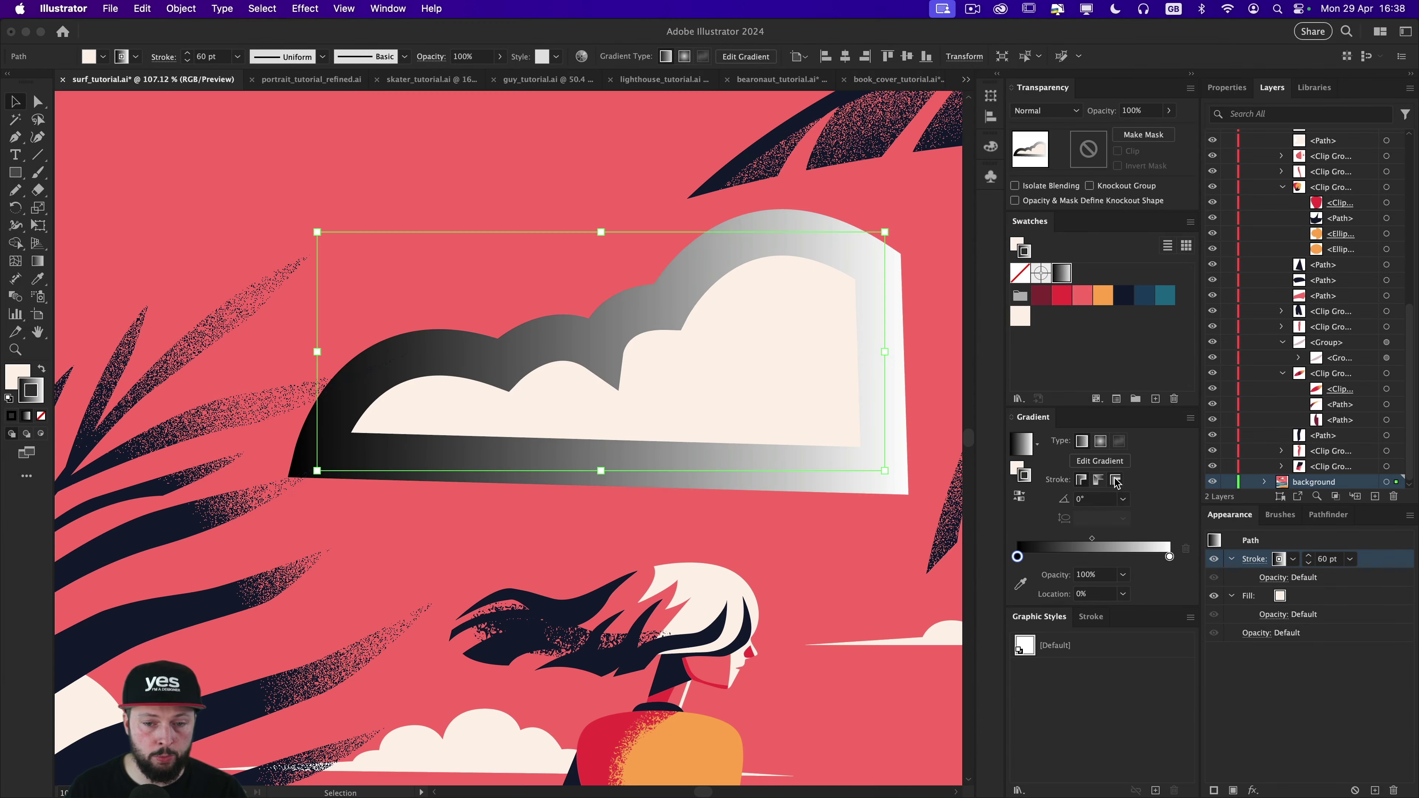
# Step: Run the gradient across the cloud's stroke and apply the Grain effect to that stroke
pyautogui.click(1115, 480)
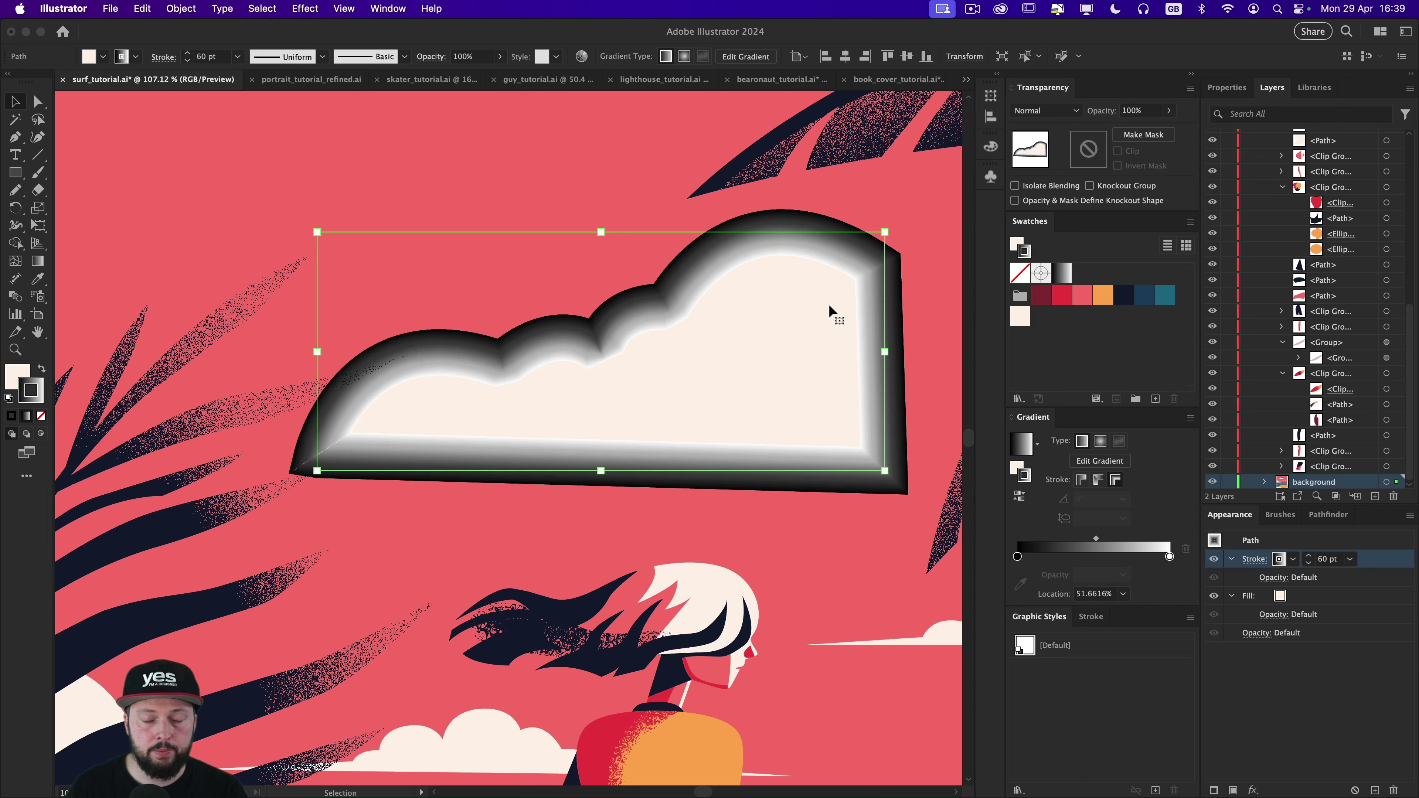
pyautogui.click(306, 8)
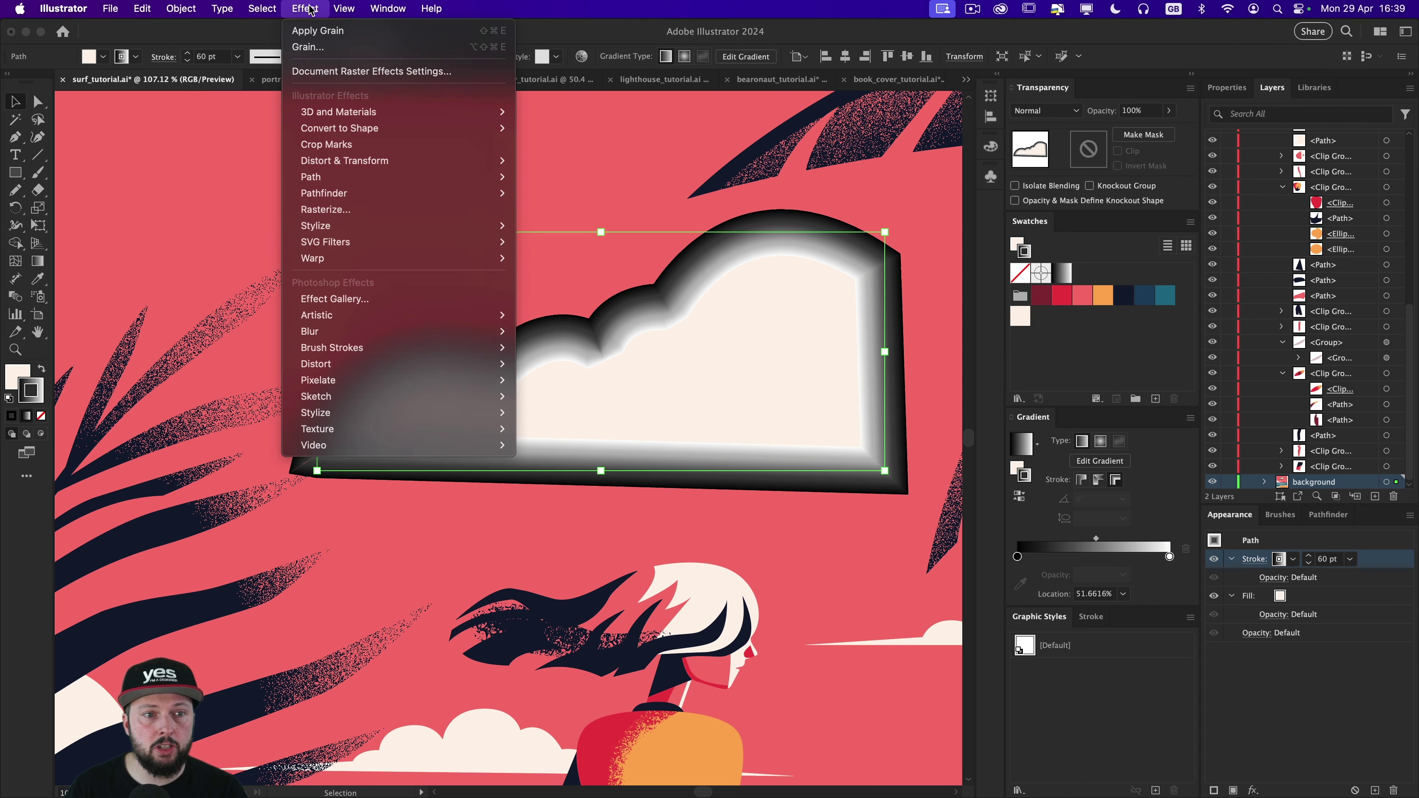
pyautogui.click(316, 31)
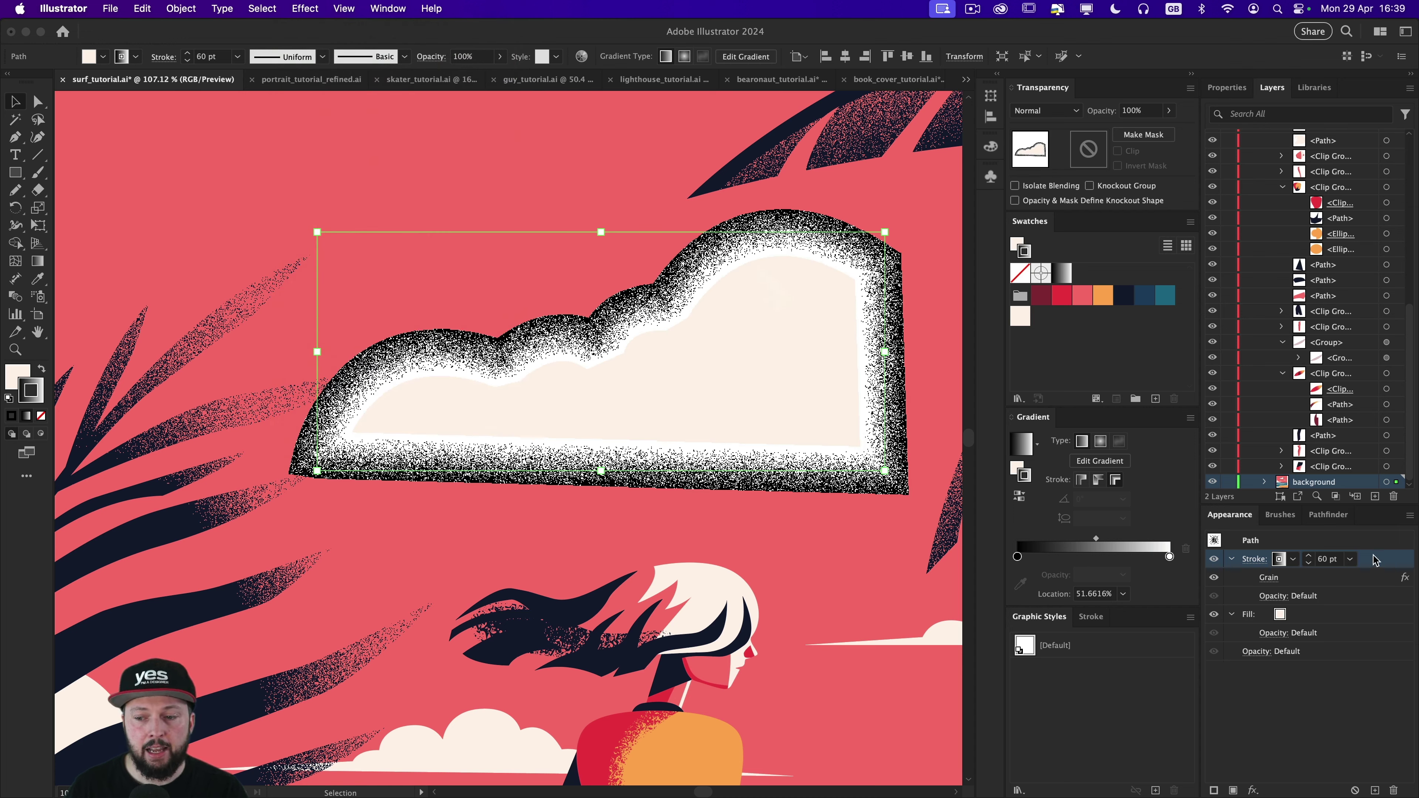
# Step: Set the cloud's grainy stroke weight to 90 pt and shift the gradient midpoint towards the black end
pyautogui.click(1308, 556)
pyautogui.click(1308, 556)
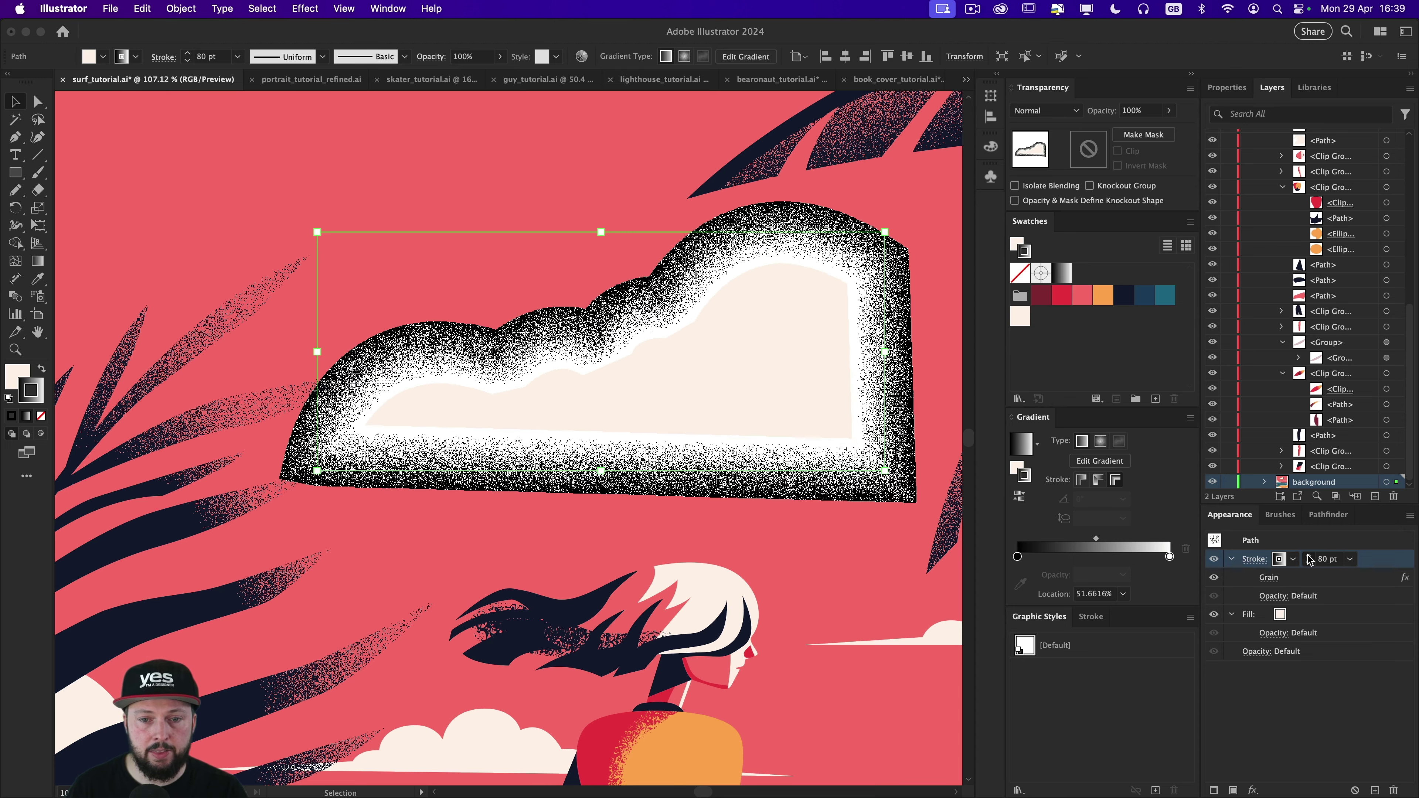
pyautogui.click(1308, 556)
pyautogui.click(1308, 556)
pyautogui.click(1308, 556)
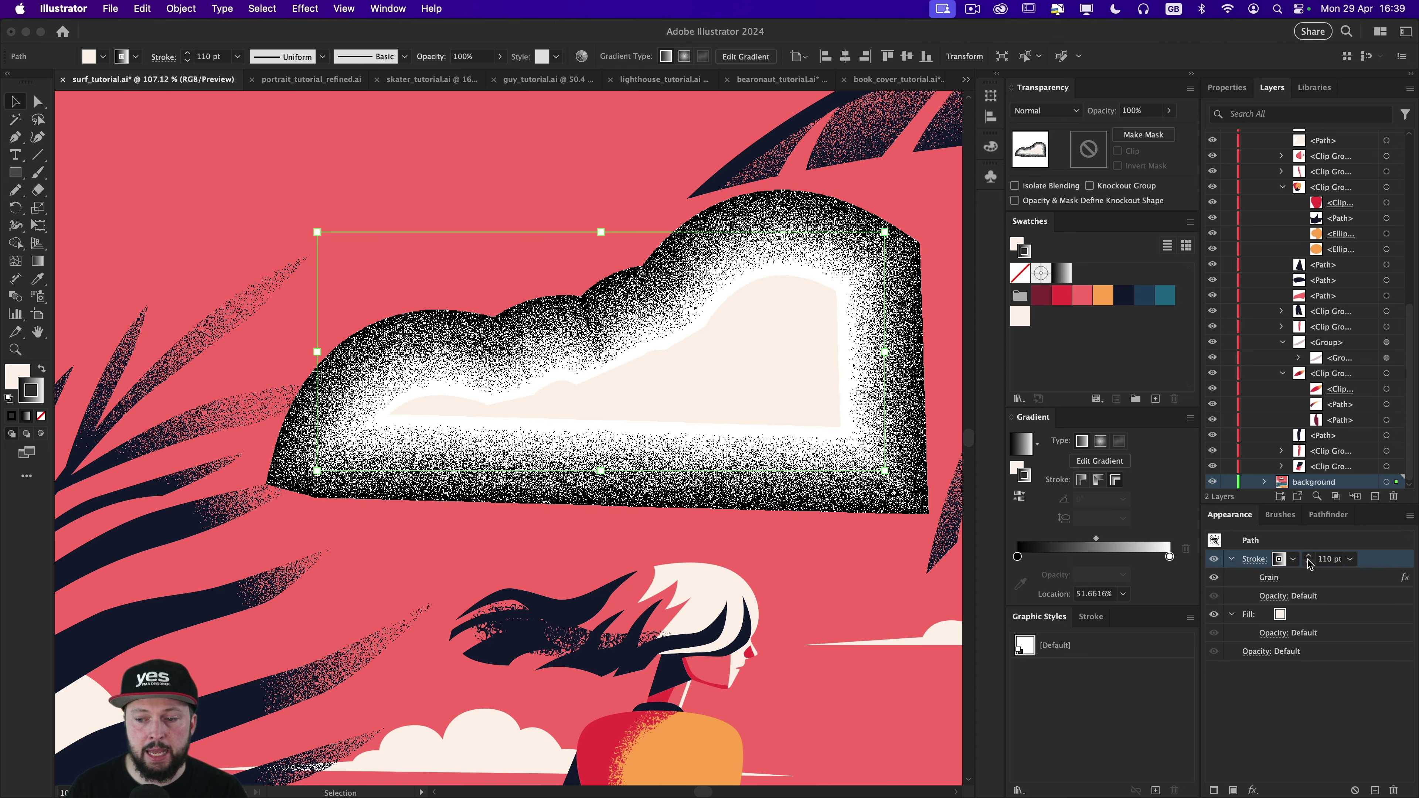
pyautogui.click(1309, 564)
pyautogui.click(1309, 564)
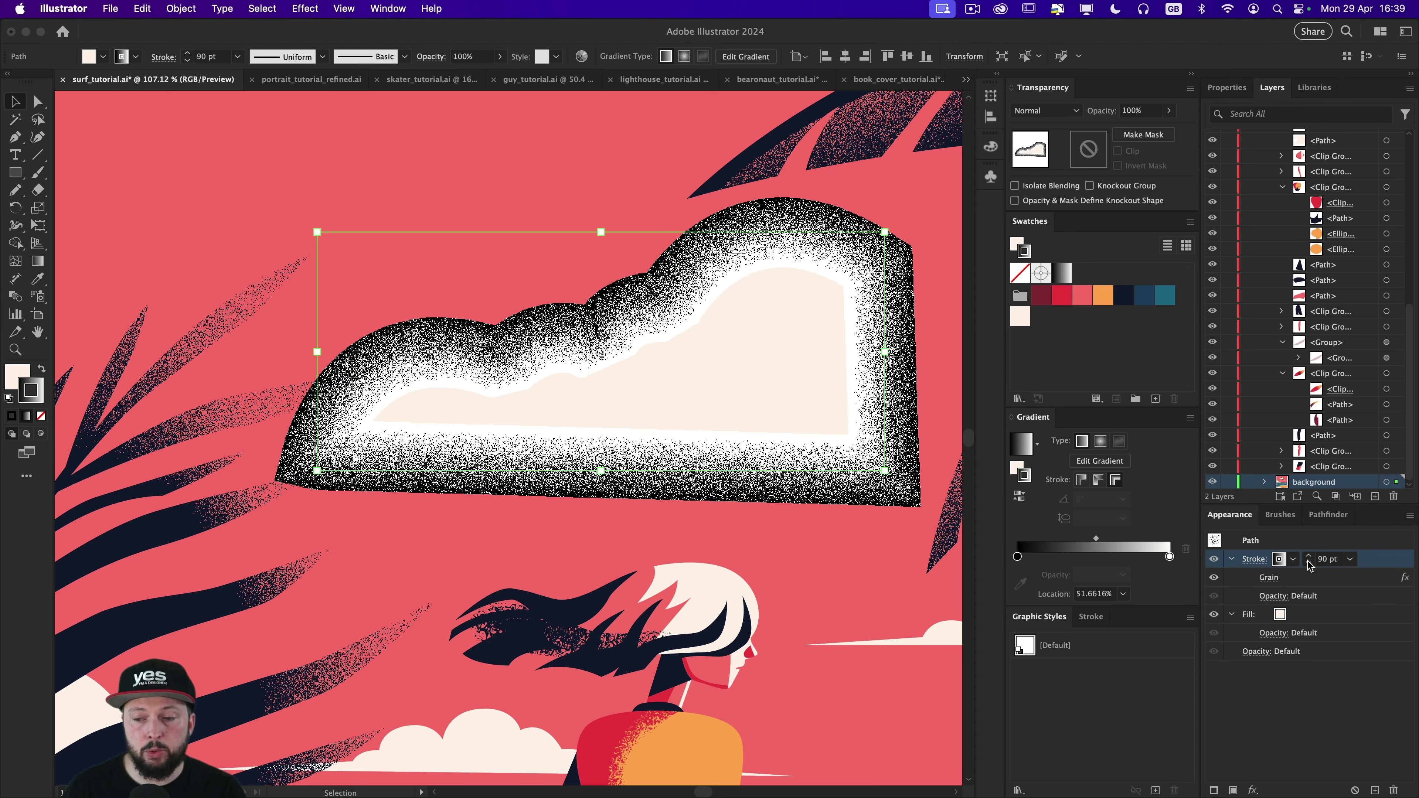
pyautogui.moveTo(1096, 539); pyautogui.dragTo(1057, 539)
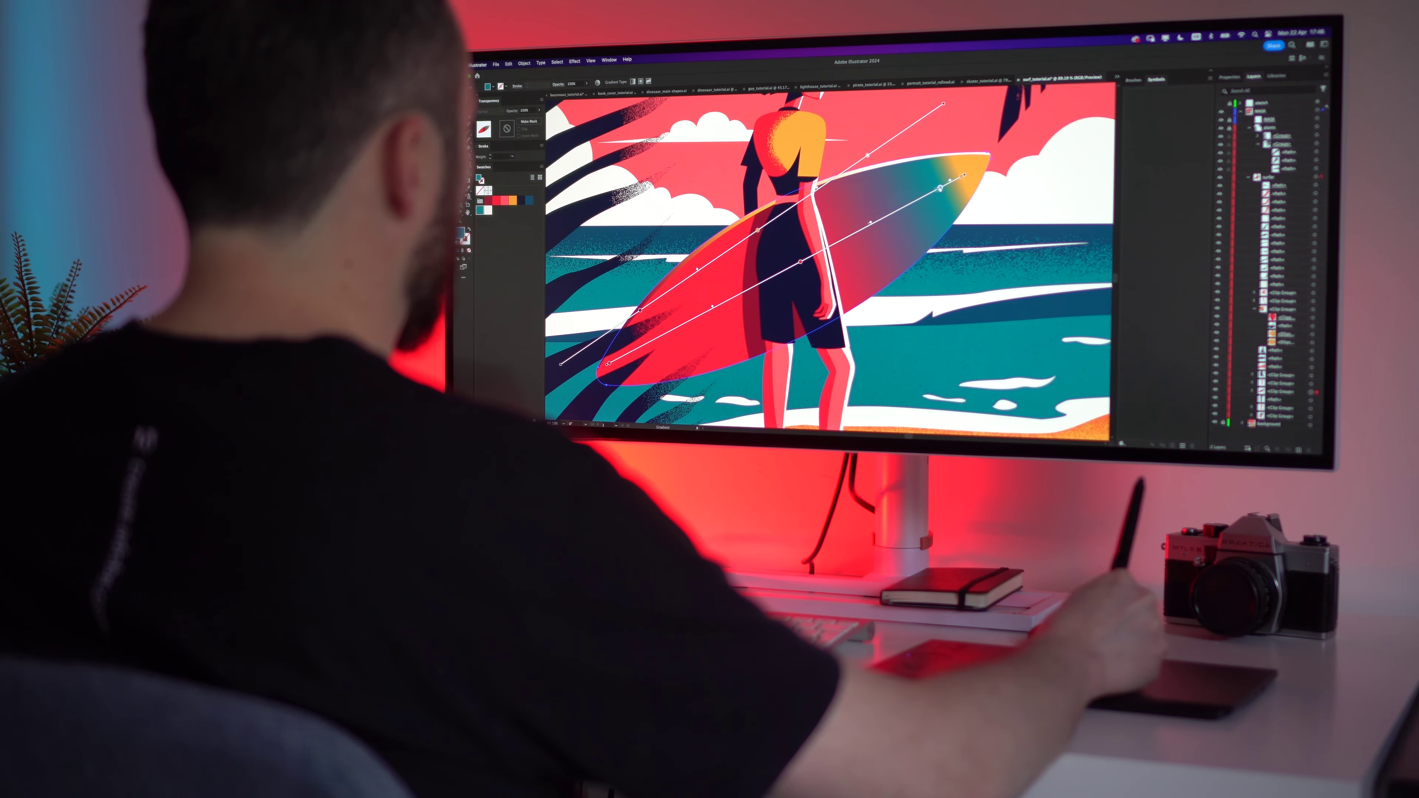
pyautogui.moveTo(860, 230); pyautogui.dragTo(673, 333)
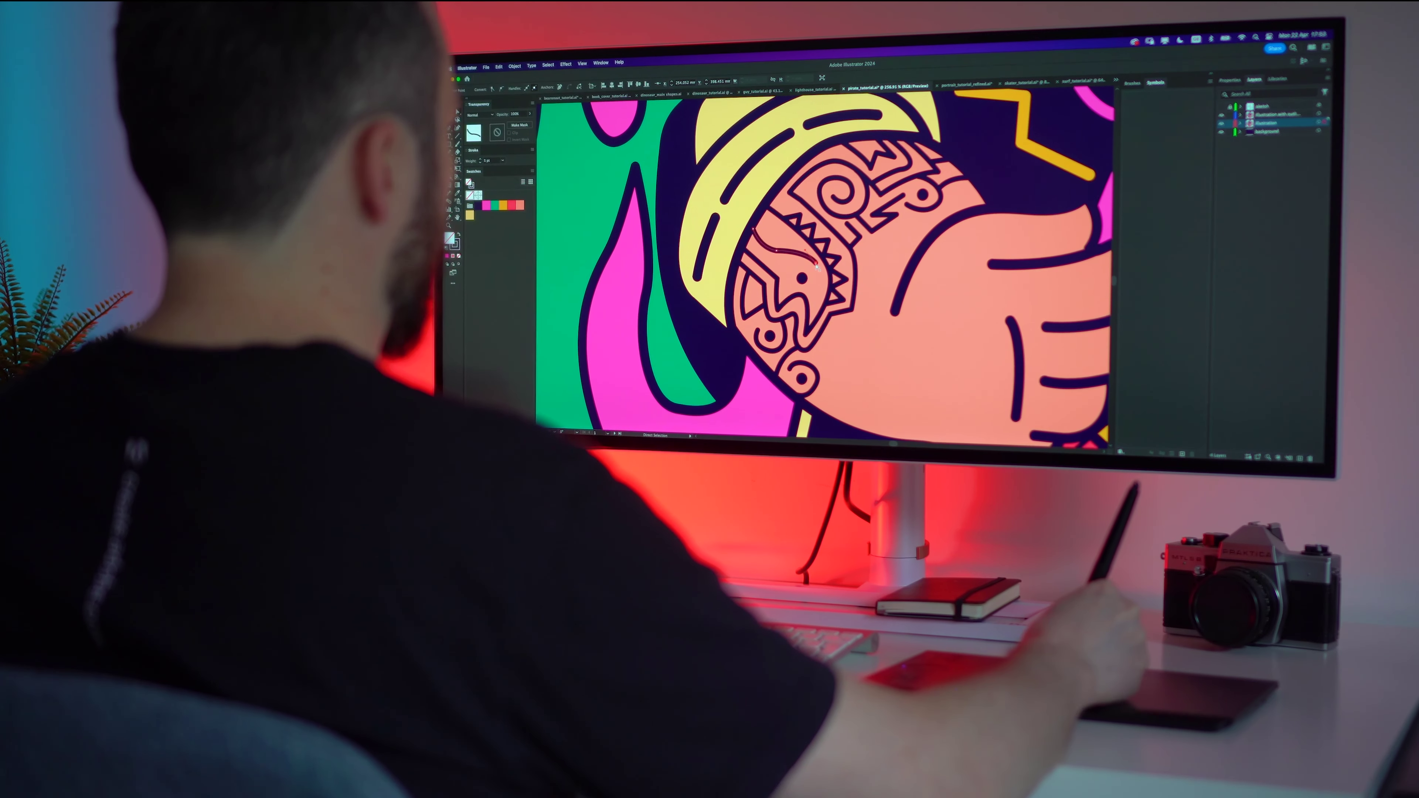
pyautogui.moveTo(817, 263)
pyautogui.mouseDown()
pyautogui.moveTo(819, 279)
pyautogui.moveTo(812, 250)
pyautogui.mouseUp()
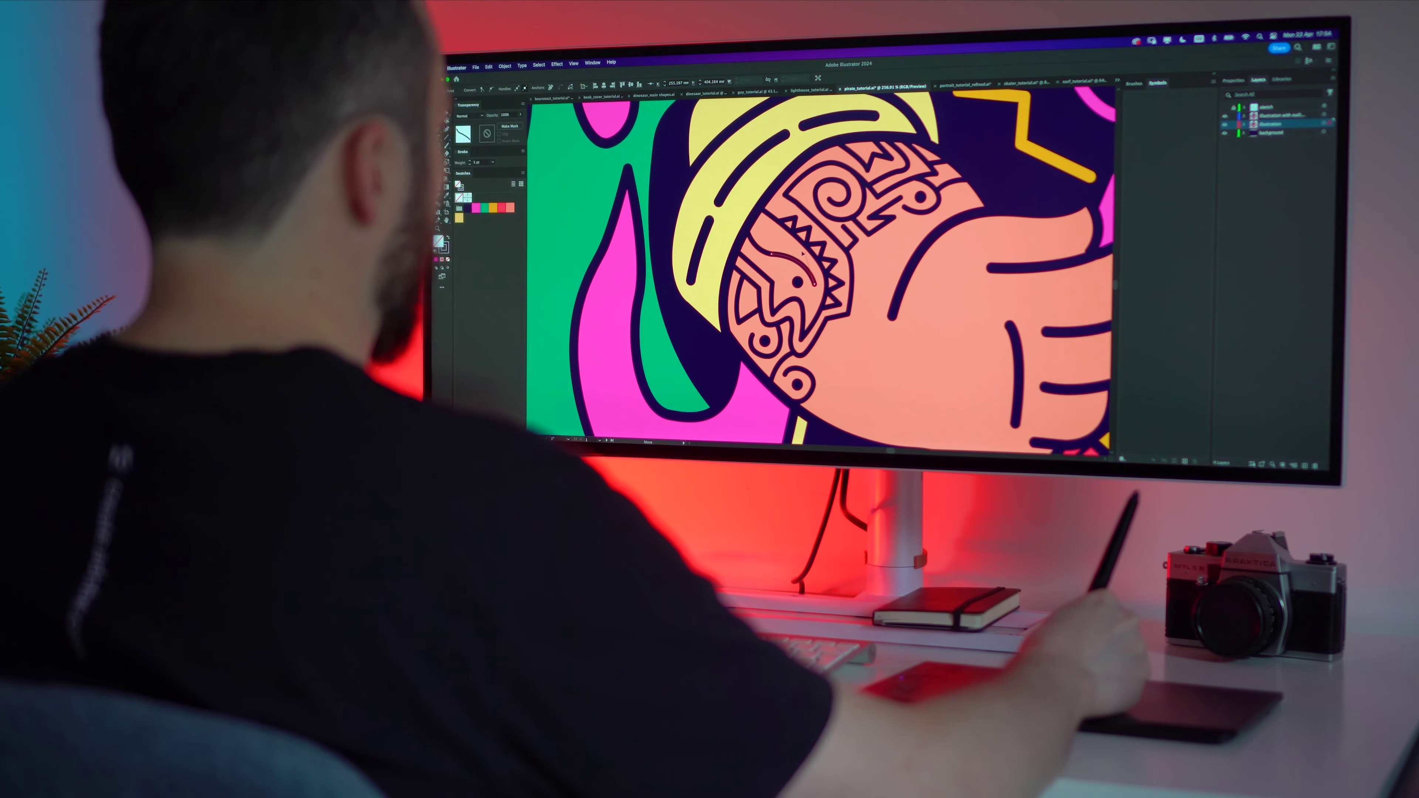
pyautogui.press('z')
pyautogui.moveTo(923, 266); pyautogui.dragTo(732, 240)
pyautogui.moveTo(850, 253)
pyautogui.mouseDown()
pyautogui.moveTo(789, 247)
pyautogui.moveTo(780, 290)
pyautogui.moveTo(882, 262)
pyautogui.moveTo(855, 261)
pyautogui.moveTo(855, 324)
pyautogui.moveTo(888, 279)
pyautogui.mouseUp()
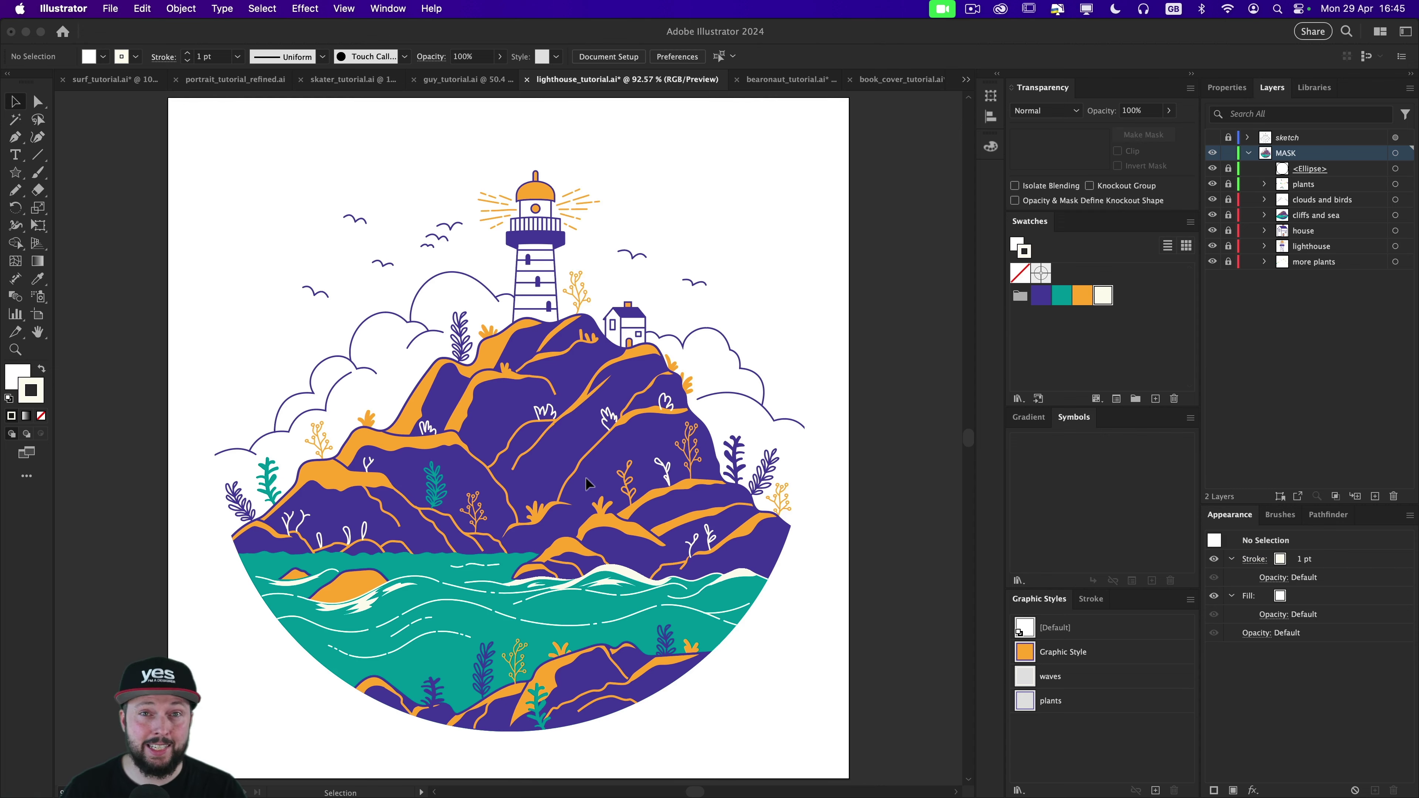
# Step: Draw a white five-pointed star about 36 mm wide in the middle of the lighthouse illustration's purple cliff
pyautogui.moveTo(551, 483); pyautogui.dragTo(1090, 529)
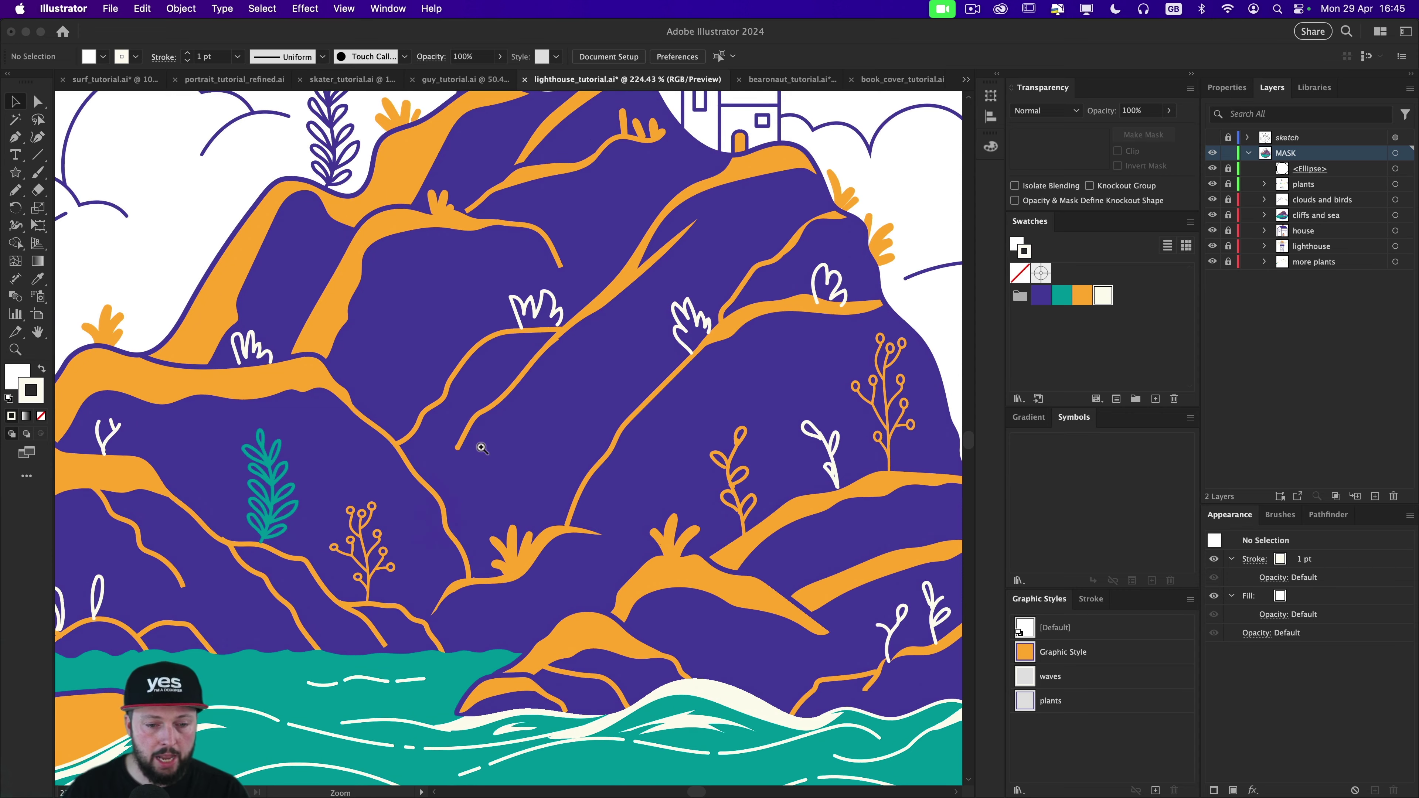
pyautogui.moveTo(567, 449); pyautogui.dragTo(634, 461)
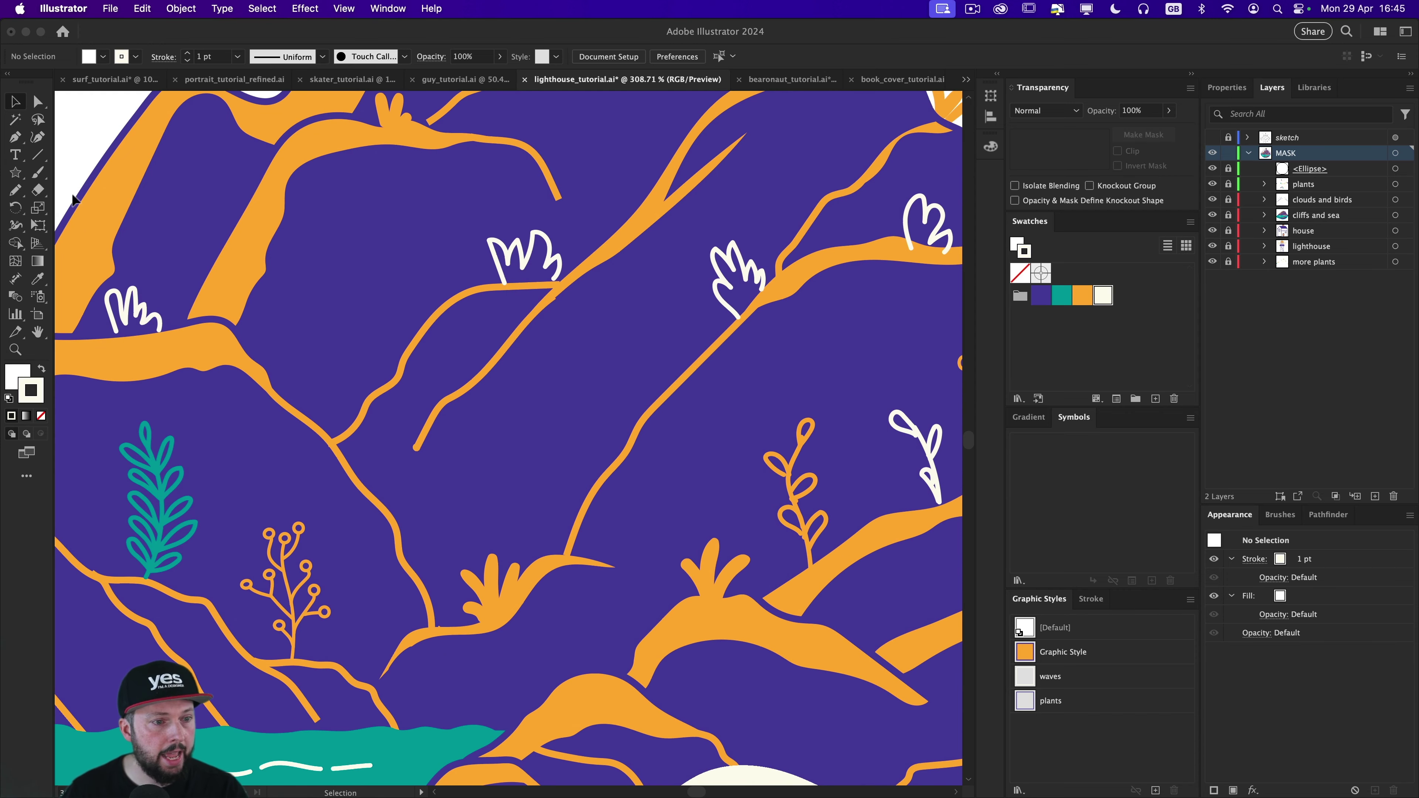
pyautogui.moveTo(499, 413)
pyautogui.mouseDown()
pyautogui.moveTo(575, 478)
pyautogui.moveTo(662, 506)
pyautogui.moveTo(640, 493)
pyautogui.mouseUp()
pyautogui.press('v')
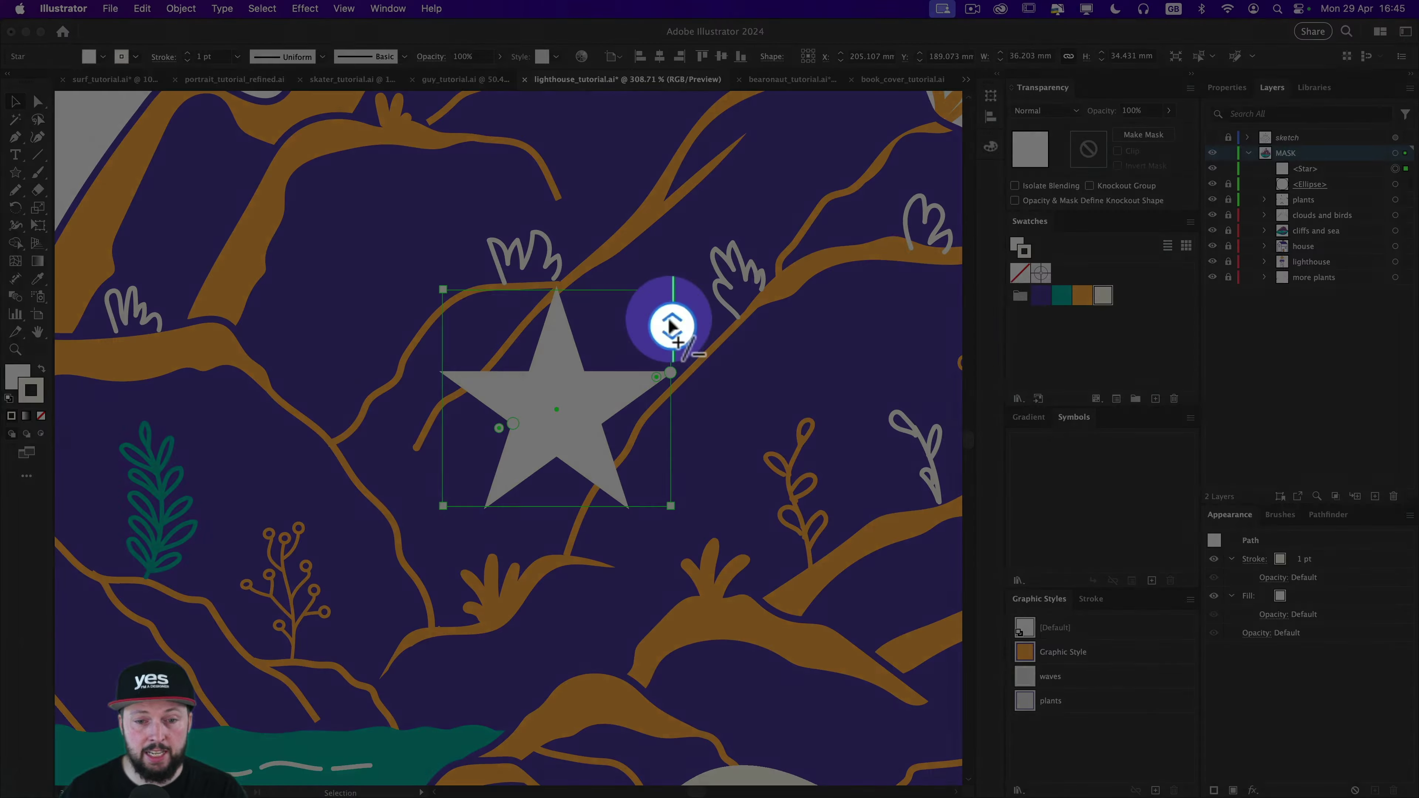
# Step: Turn the star into a slim four-pointed sparkle with rounded corners, about 32 mm wide
pyautogui.moveTo(671, 322)
pyautogui.mouseDown()
pyautogui.moveTo(668, 367)
pyautogui.moveTo(671, 309)
pyautogui.moveTo(668, 368)
pyautogui.moveTo(657, 347)
pyautogui.moveTo(668, 304)
pyautogui.mouseUp()
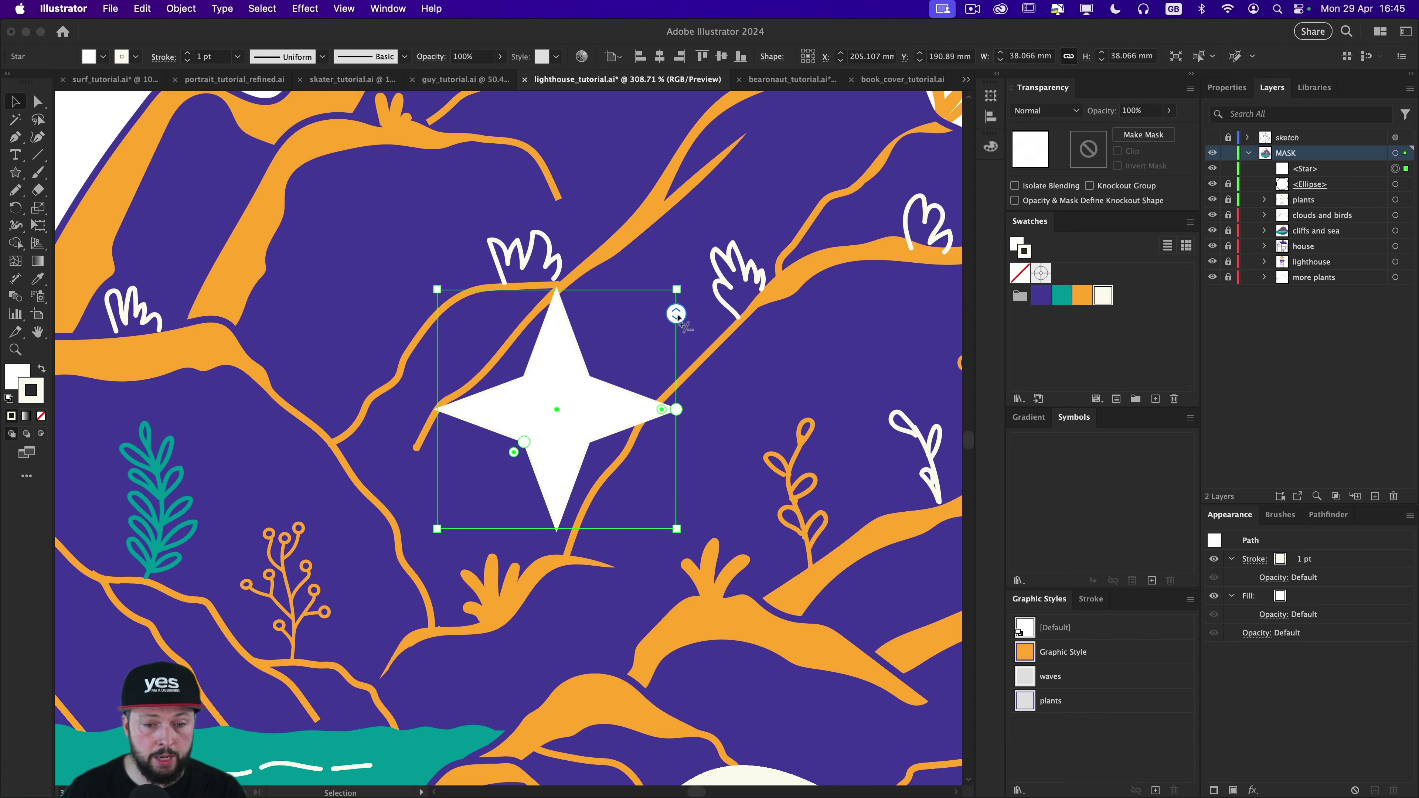
pyautogui.moveTo(525, 450)
pyautogui.mouseDown()
pyautogui.moveTo(546, 416)
pyautogui.moveTo(512, 450)
pyautogui.moveTo(511, 483)
pyautogui.moveTo(523, 457)
pyautogui.mouseUp()
pyautogui.moveTo(658, 411)
pyautogui.mouseDown()
pyautogui.moveTo(641, 410)
pyautogui.moveTo(655, 410)
pyautogui.mouseUp()
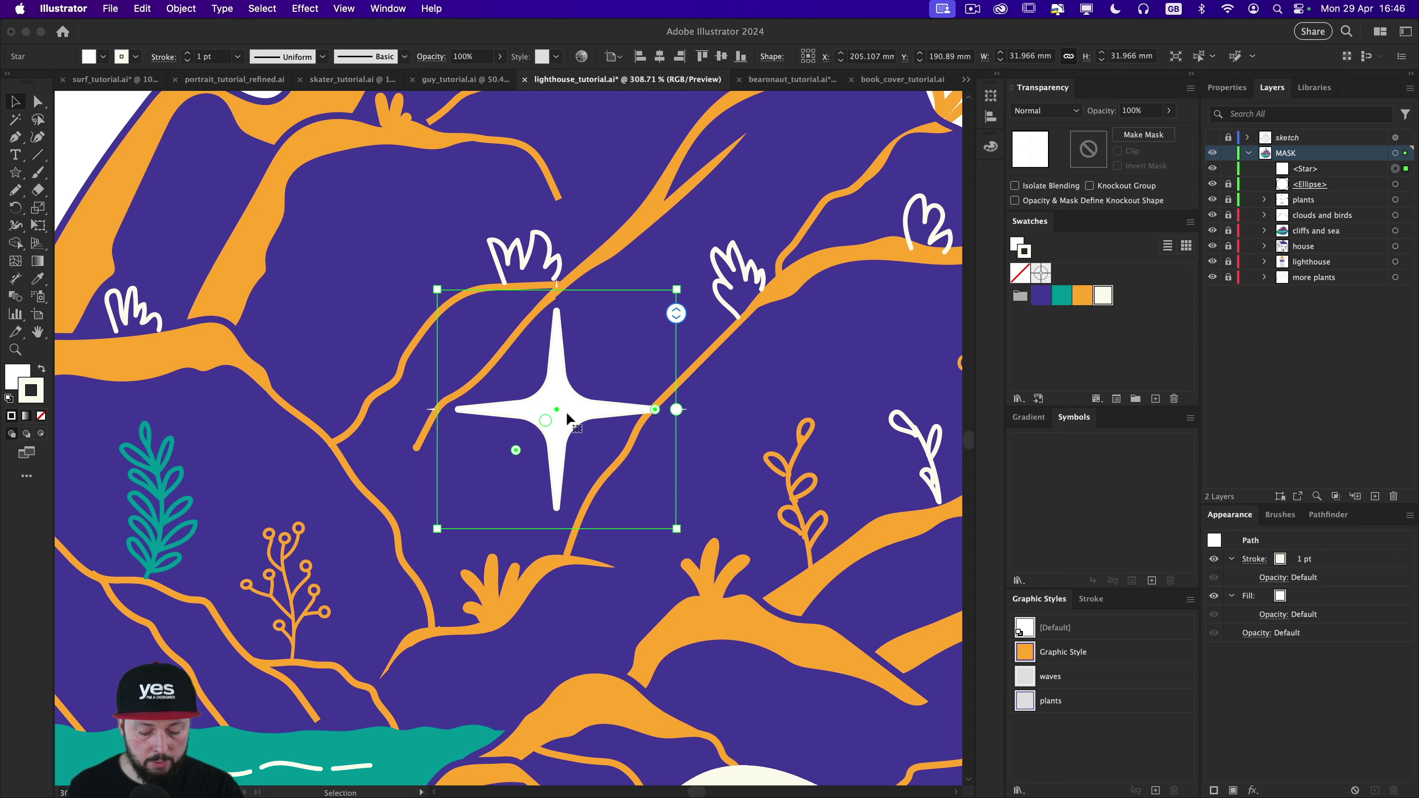
# Step: Duplicate the four-pointed star in place in front and rotate the copy 45 degrees
pyautogui.press('a')
pyautogui.press('super+c')
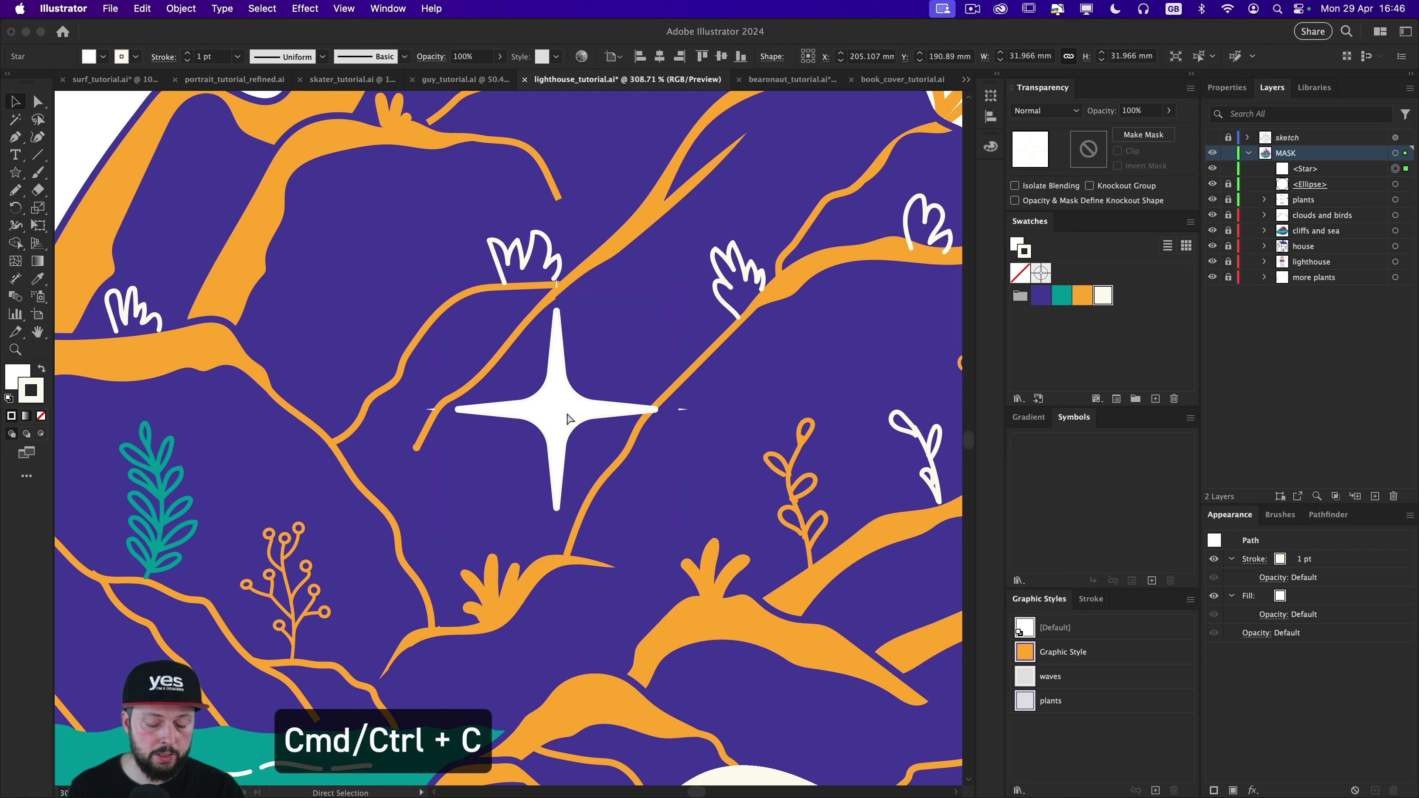
pyautogui.press('super+f')
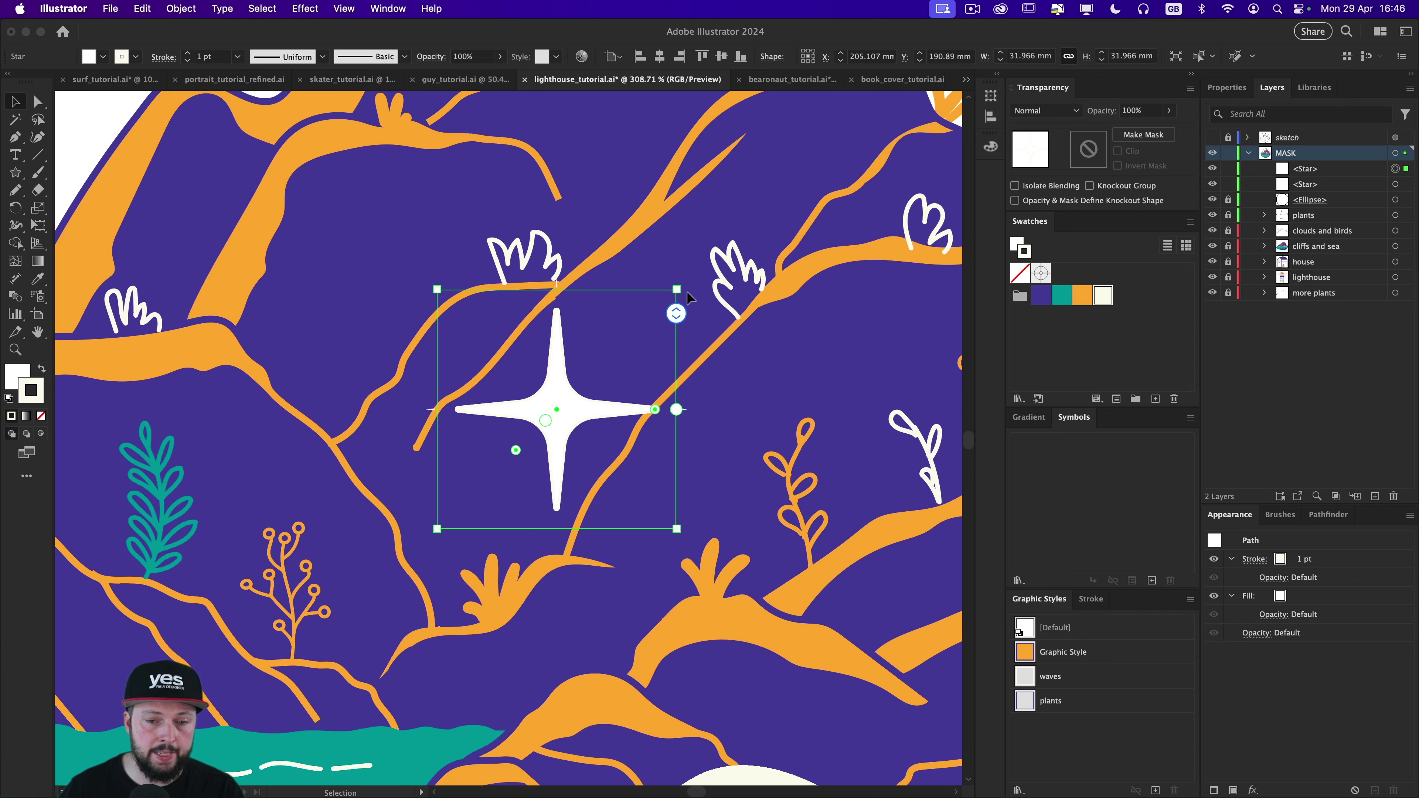
pyautogui.moveTo(689, 296); pyautogui.dragTo(582, 259)
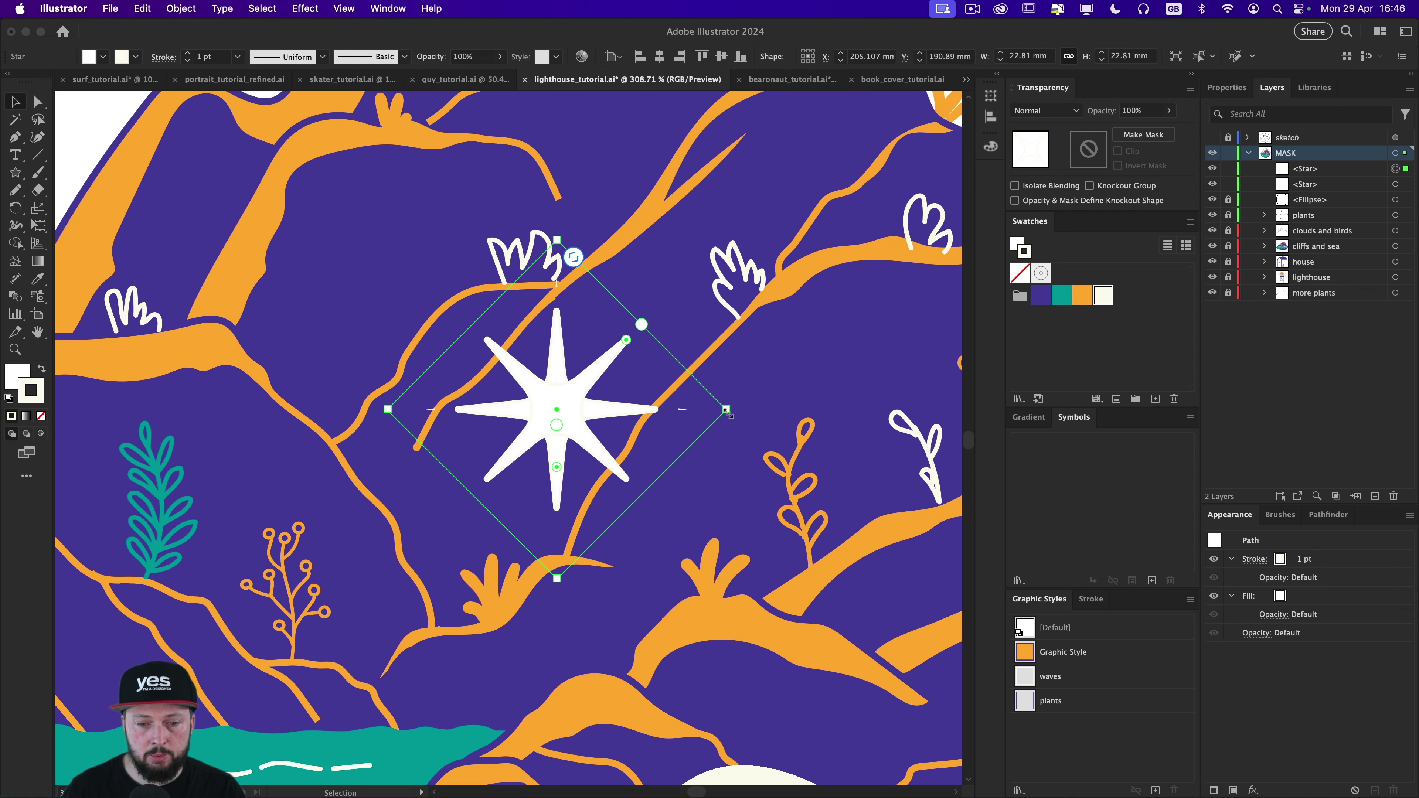
# Step: Scale the rotated star copy down around its centre to about 12 mm wide, then deselect it
pyautogui.moveTo(726, 410); pyautogui.dragTo(578, 388)
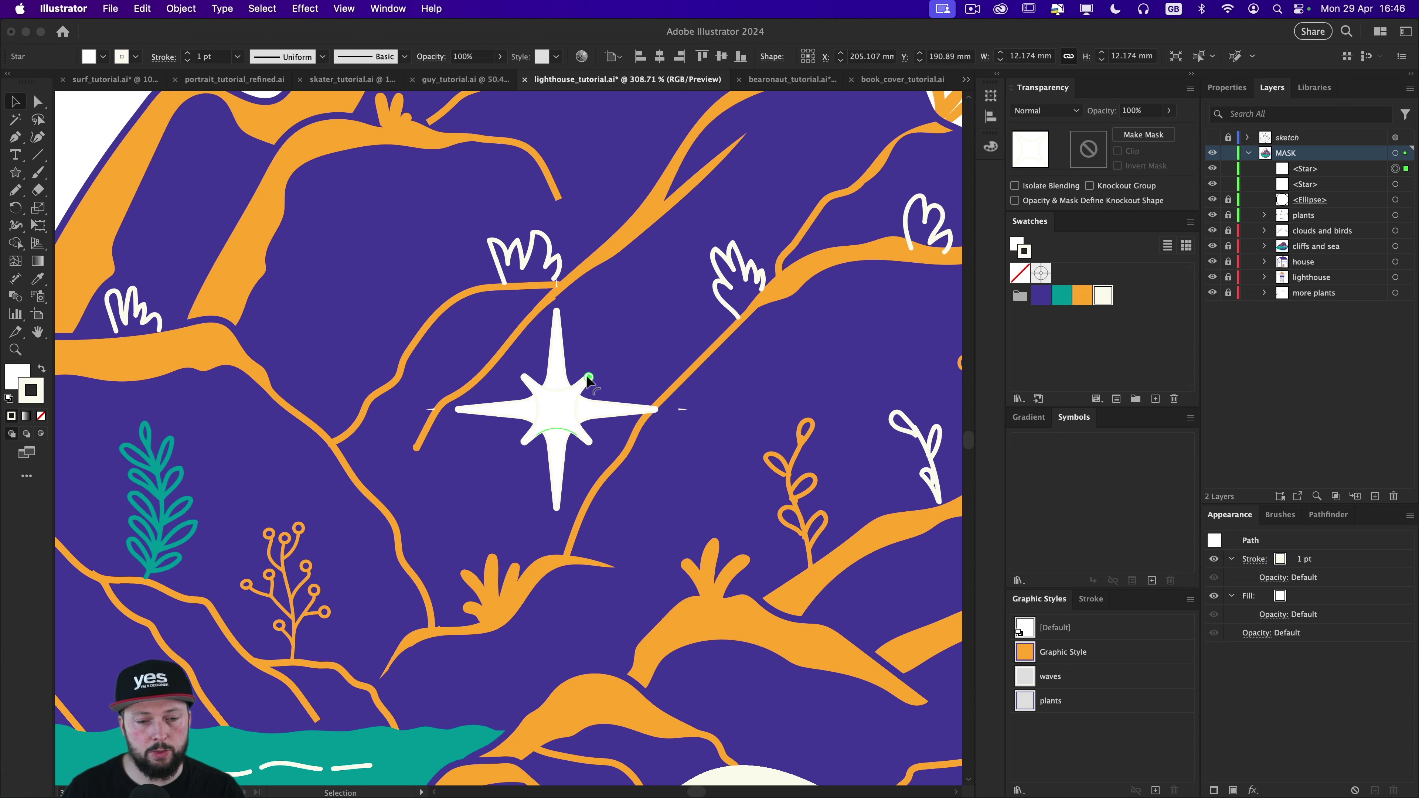
pyautogui.click(697, 499)
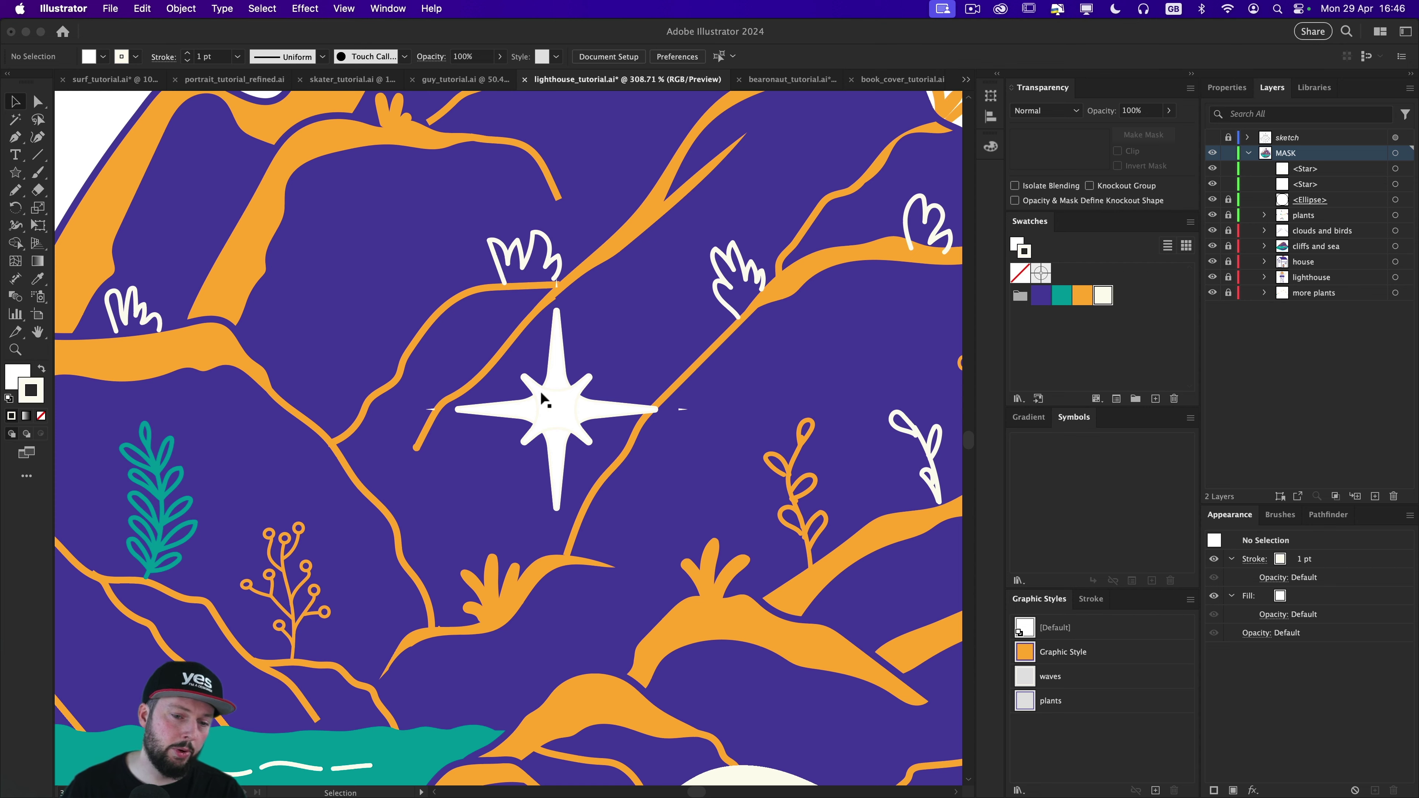
# Step: Select both stars and unite them into a single path with Pathfinder
pyautogui.click(1396, 169)
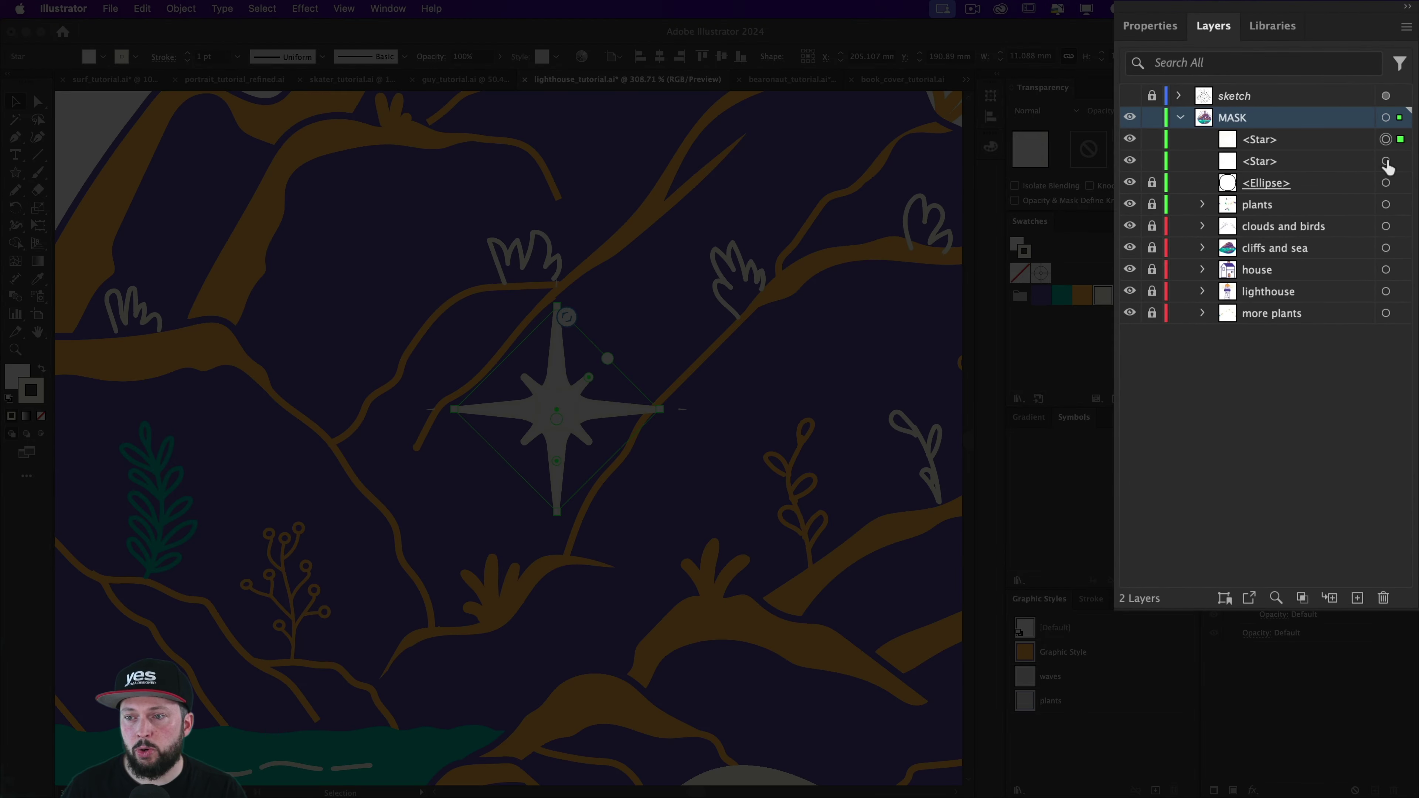
pyautogui.keyDown('shift'); pyautogui.click(1396, 185); pyautogui.keyUp('shift')
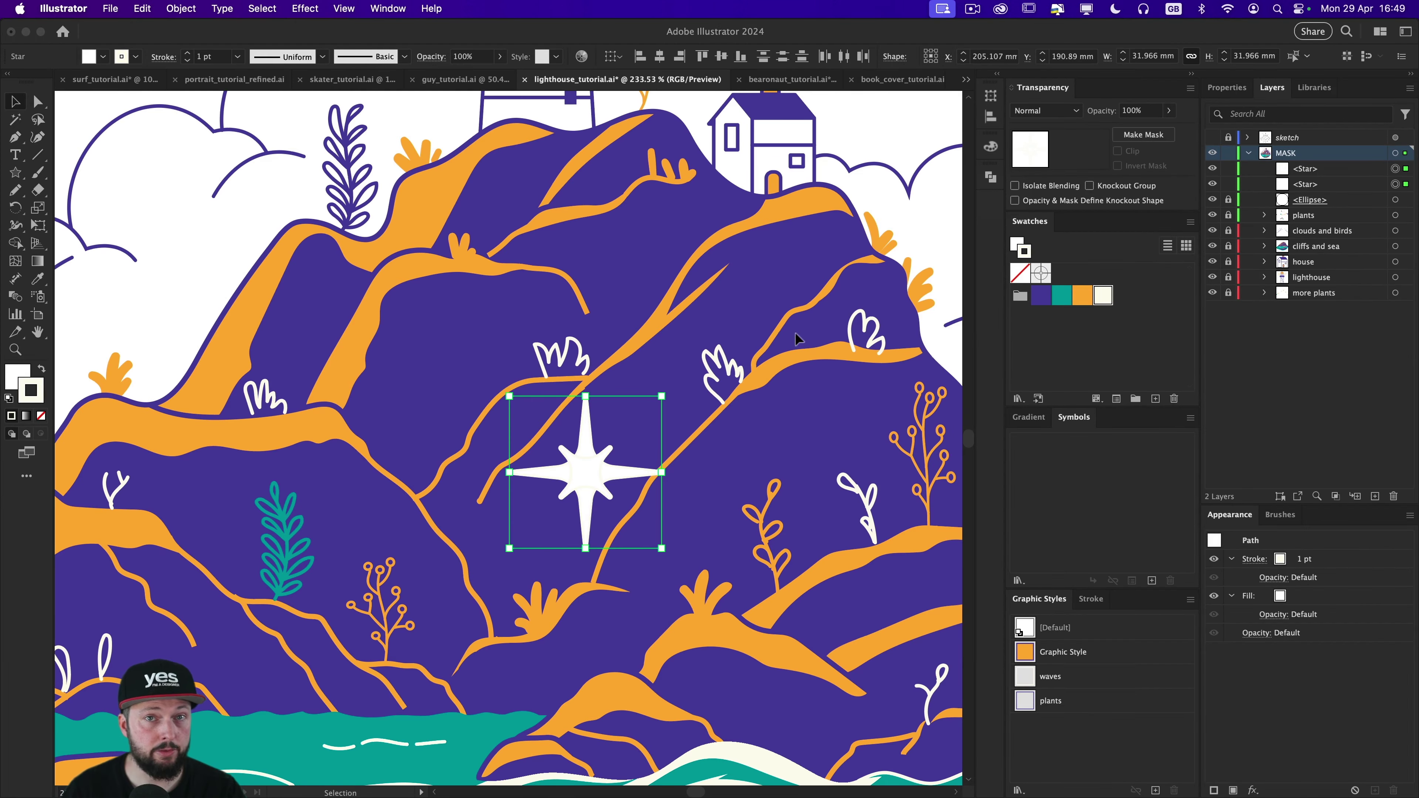
pyautogui.click(989, 179)
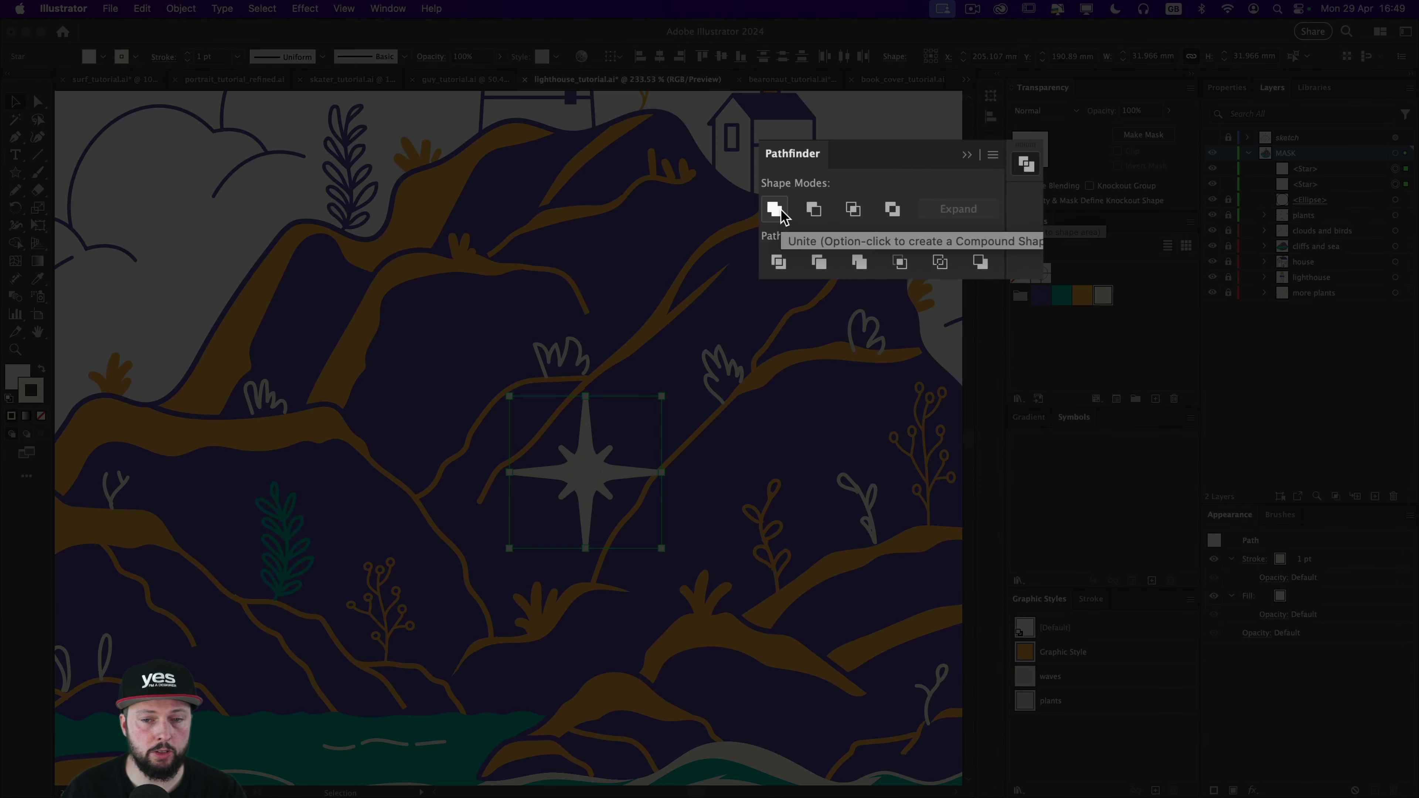
pyautogui.click(782, 215)
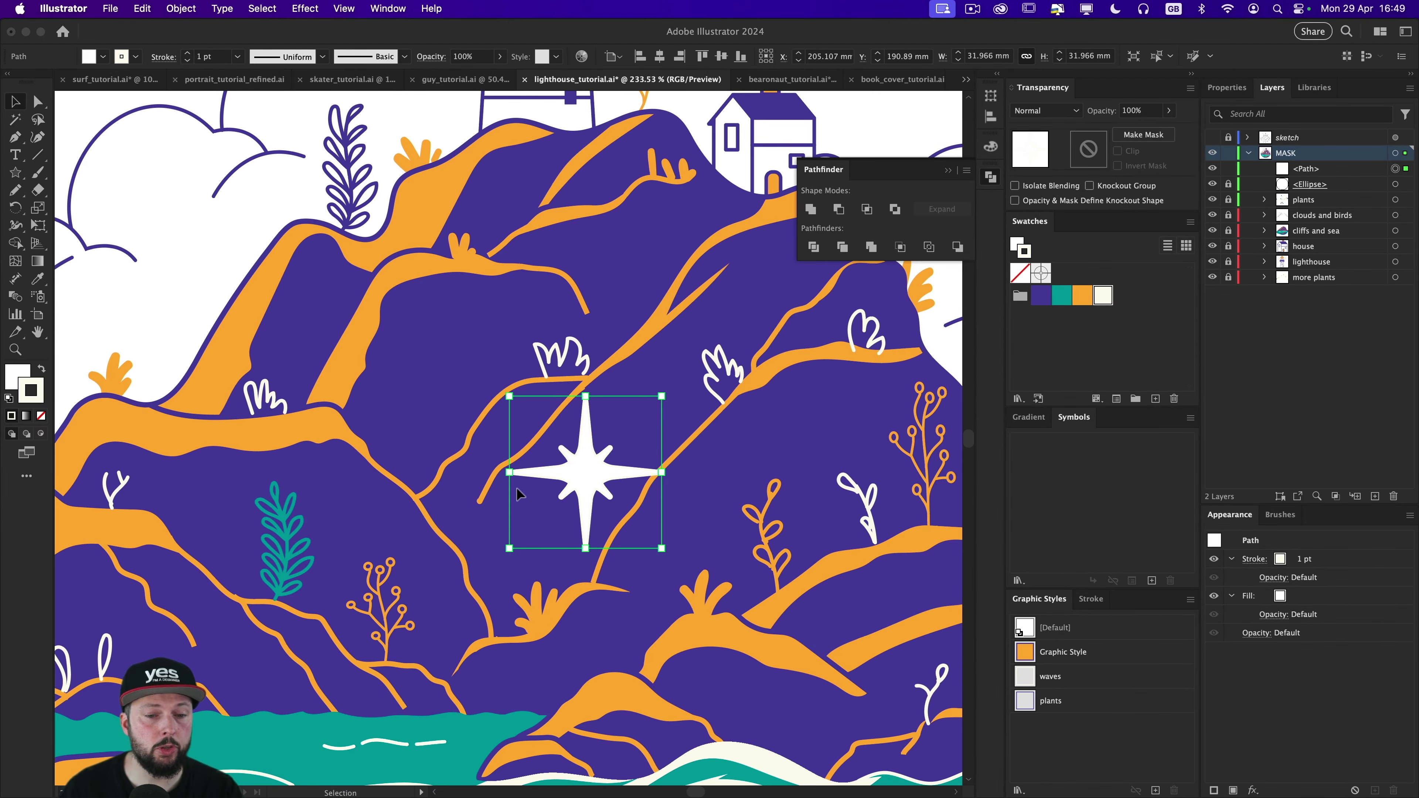
pyautogui.click(991, 177)
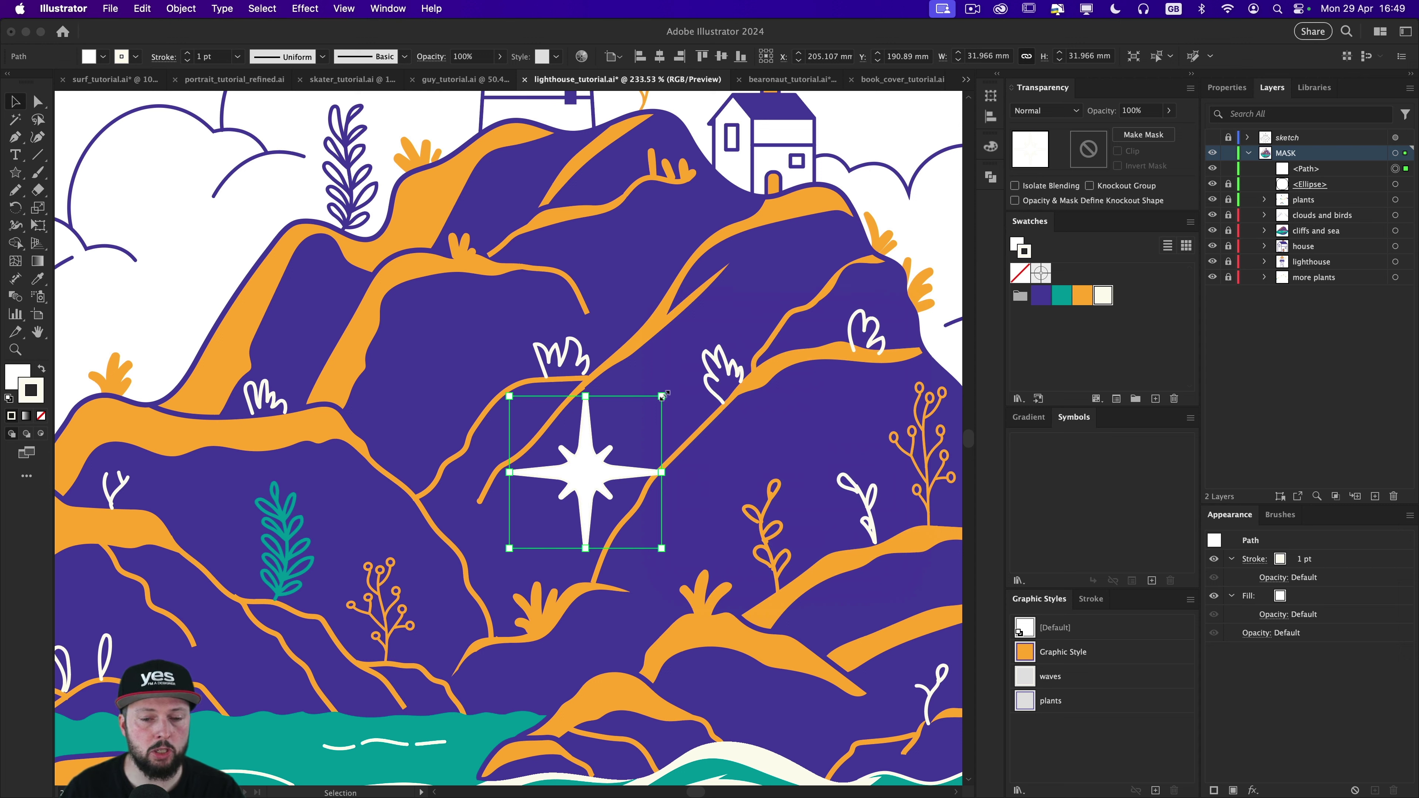
# Step: Scale the united star down around its centre to about 6.6 mm and save it as a dynamic symbol named "star"
pyautogui.moveTo(661, 396); pyautogui.dragTo(604, 456)
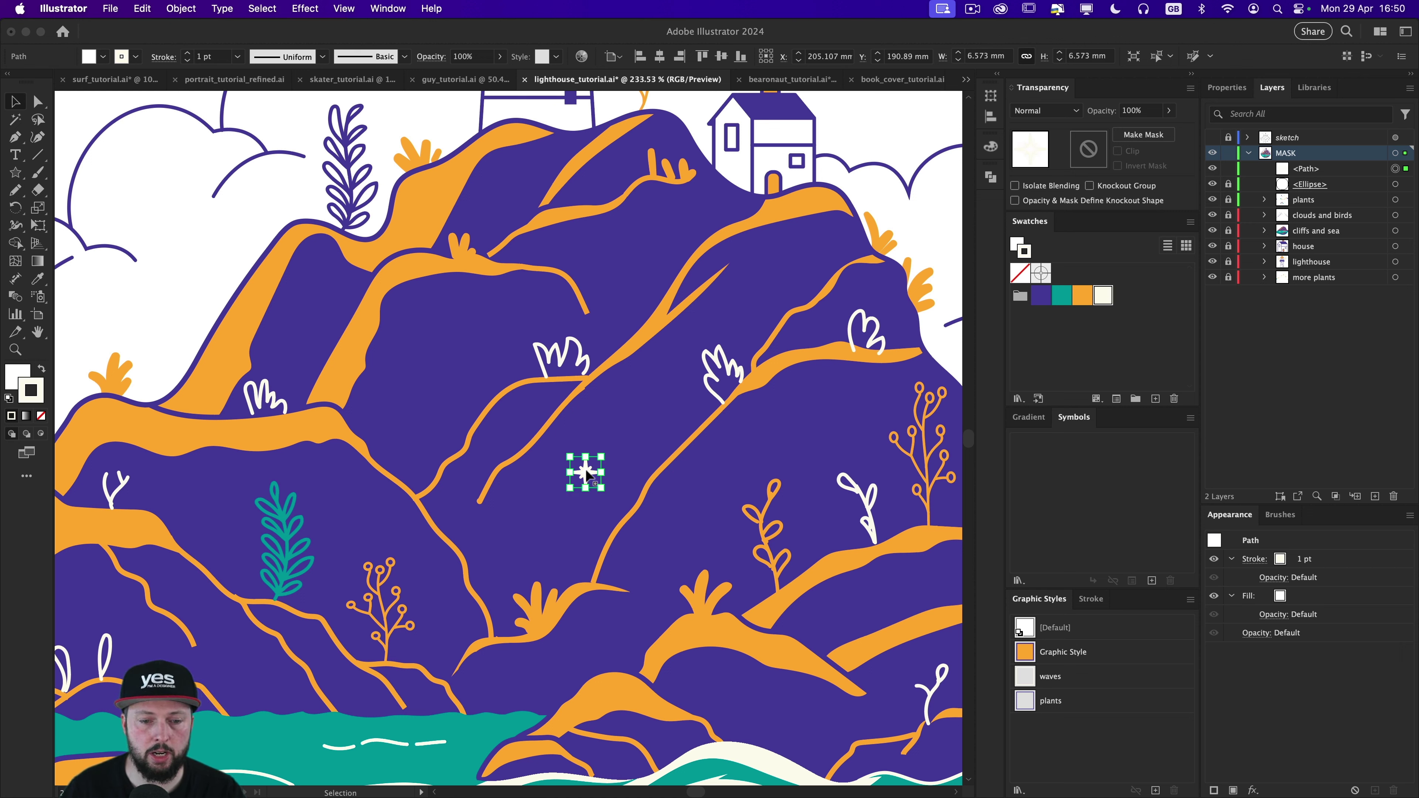
pyautogui.moveTo(587, 478); pyautogui.dragTo(1054, 500)
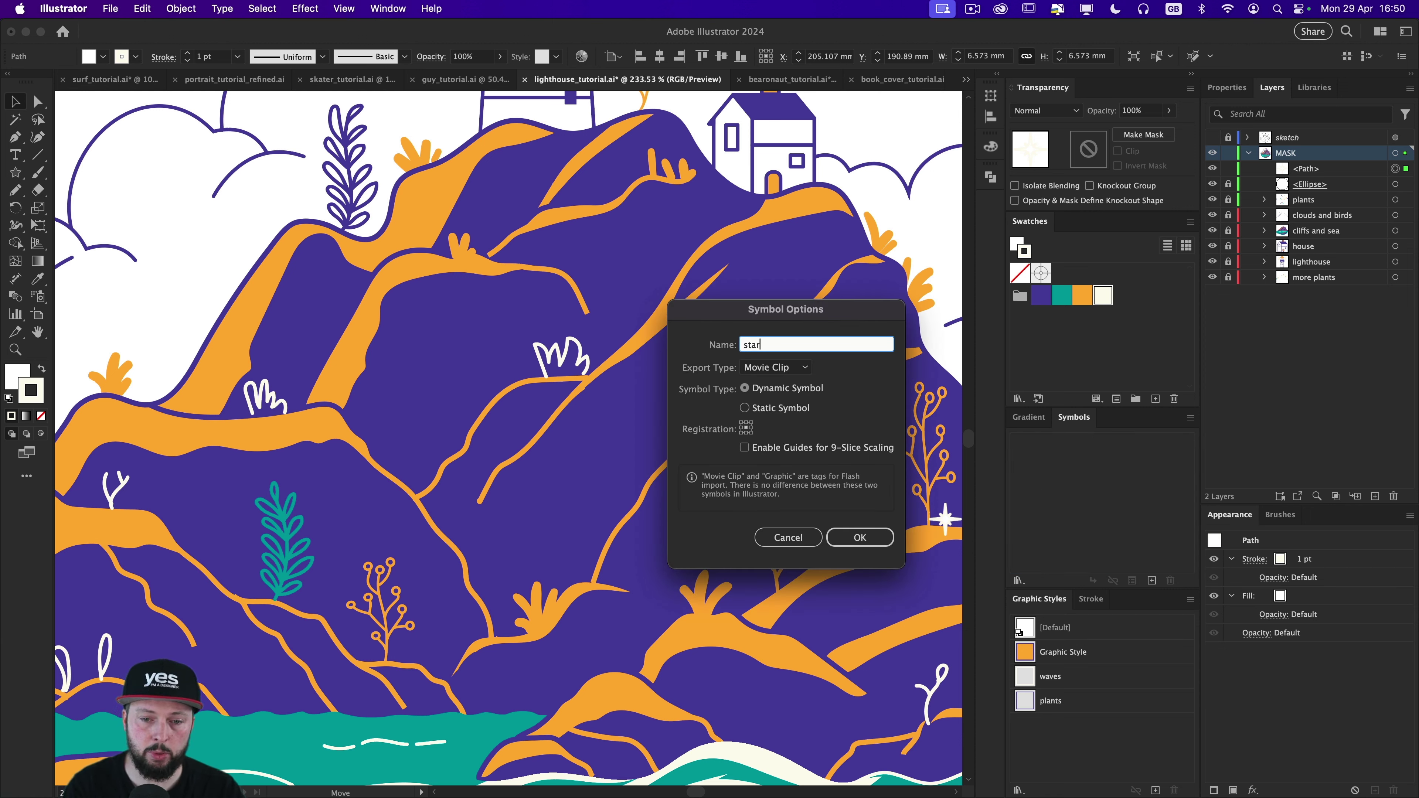
pyautogui.write('star')
pyautogui.press('Return')
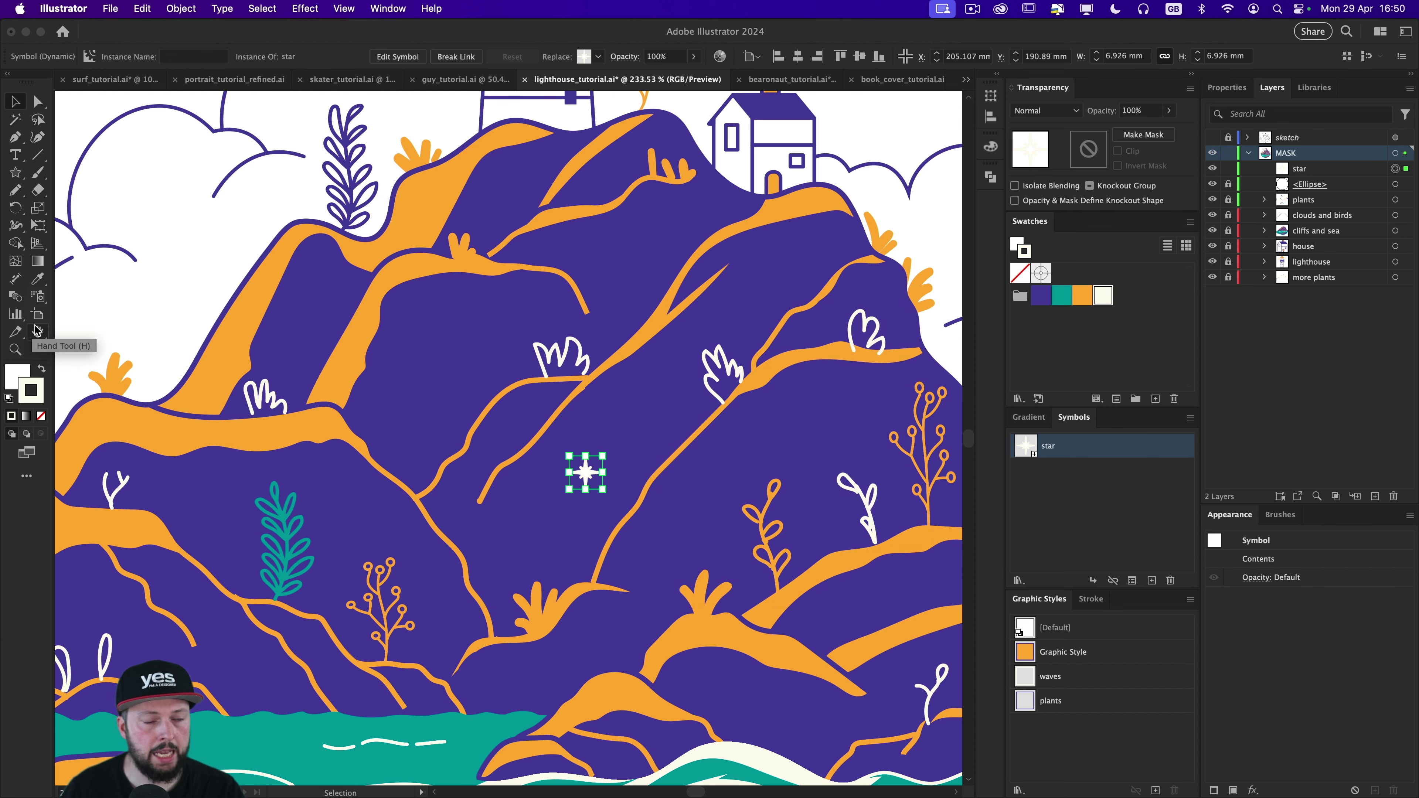
# Step: Detach the symbol tools as a floating toolbar over the upper cliff and activate the Symbol Sprayer tool
pyautogui.click(40, 301)
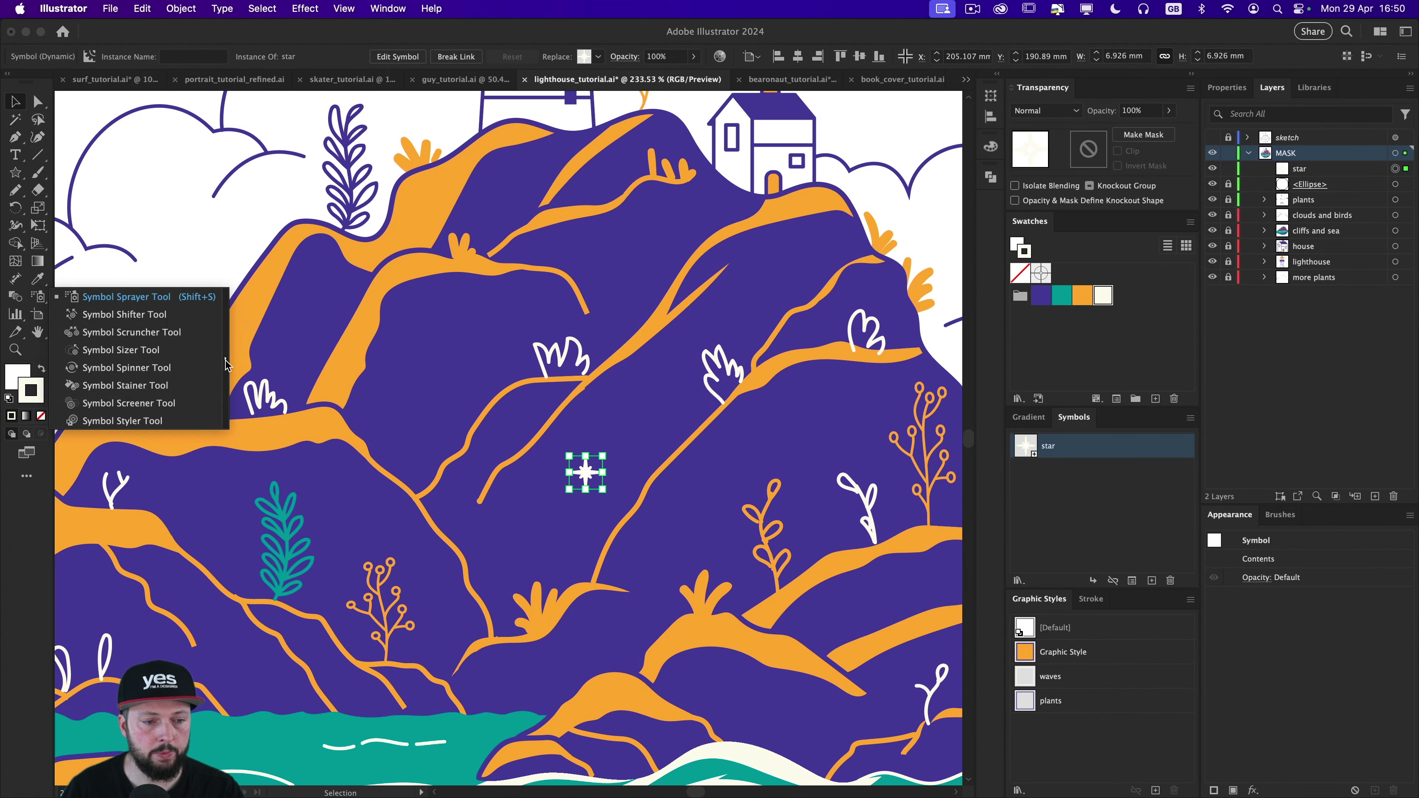
pyautogui.click(225, 360)
pyautogui.moveTo(163, 307)
pyautogui.mouseDown()
pyautogui.moveTo(623, 207)
pyautogui.moveTo(645, 238)
pyautogui.moveTo(615, 238)
pyautogui.mouseUp()
pyautogui.click(472, 263)
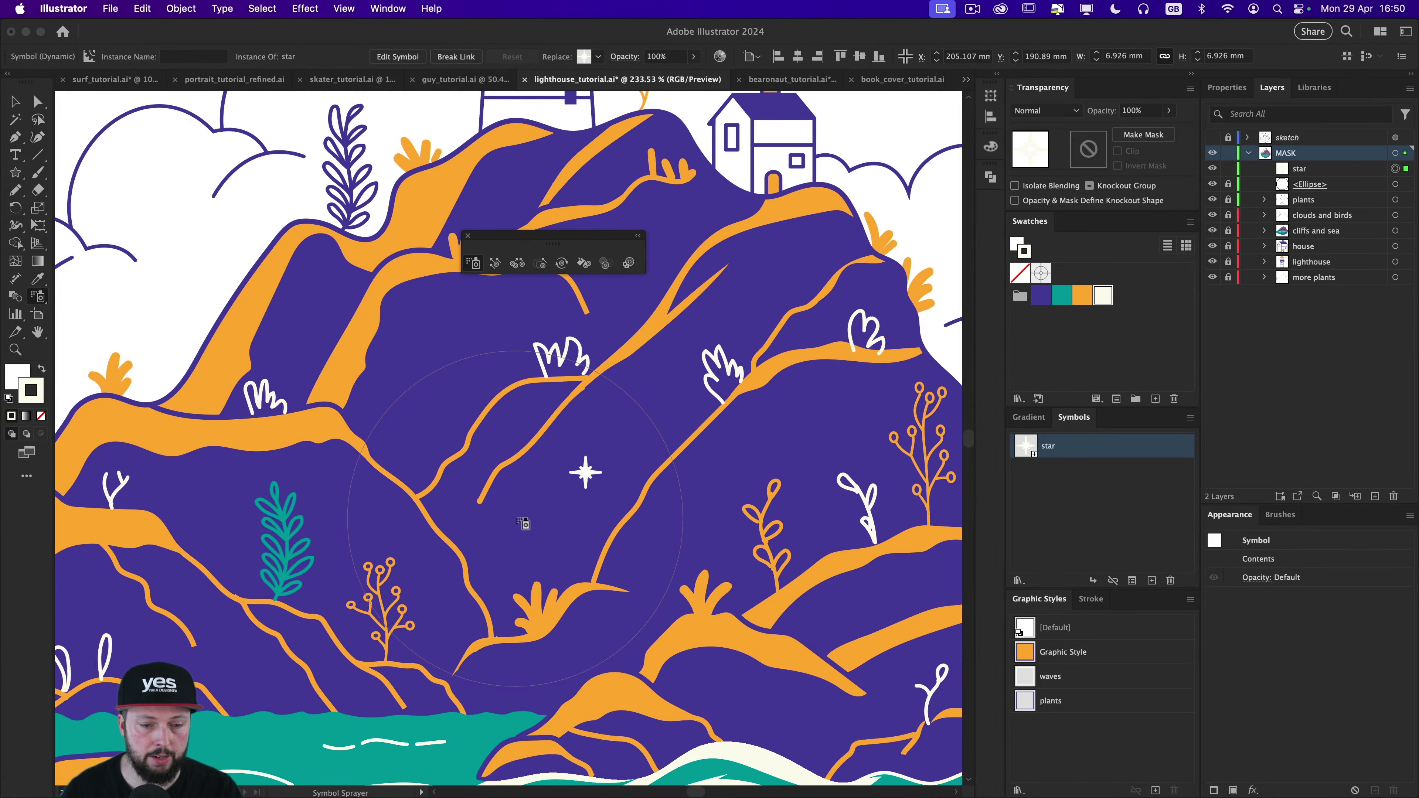
# Step: Spray star symbols across the whole purple cliff area beneath the lighthouse with the Symbol Sprayer
pyautogui.press('super+minus')
pyautogui.press('super+minus')
pyautogui.press('super+minus')
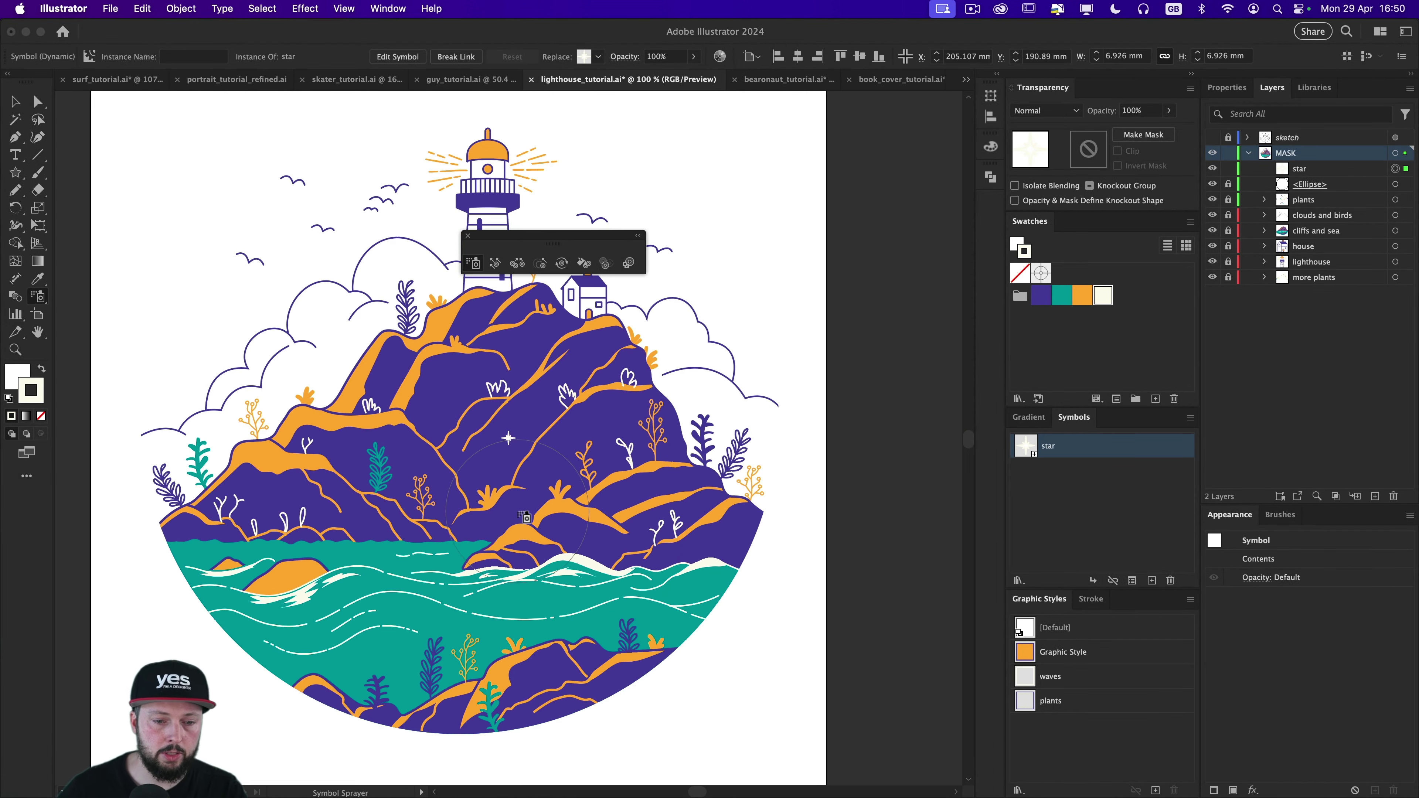
pyautogui.moveTo(465, 431)
pyautogui.mouseDown()
pyautogui.moveTo(590, 451)
pyautogui.moveTo(438, 456)
pyautogui.moveTo(447, 562)
pyautogui.moveTo(555, 461)
pyautogui.moveTo(715, 534)
pyautogui.moveTo(692, 388)
pyautogui.moveTo(620, 366)
pyautogui.moveTo(614, 497)
pyautogui.moveTo(413, 535)
pyautogui.moveTo(341, 510)
pyautogui.mouseUp()
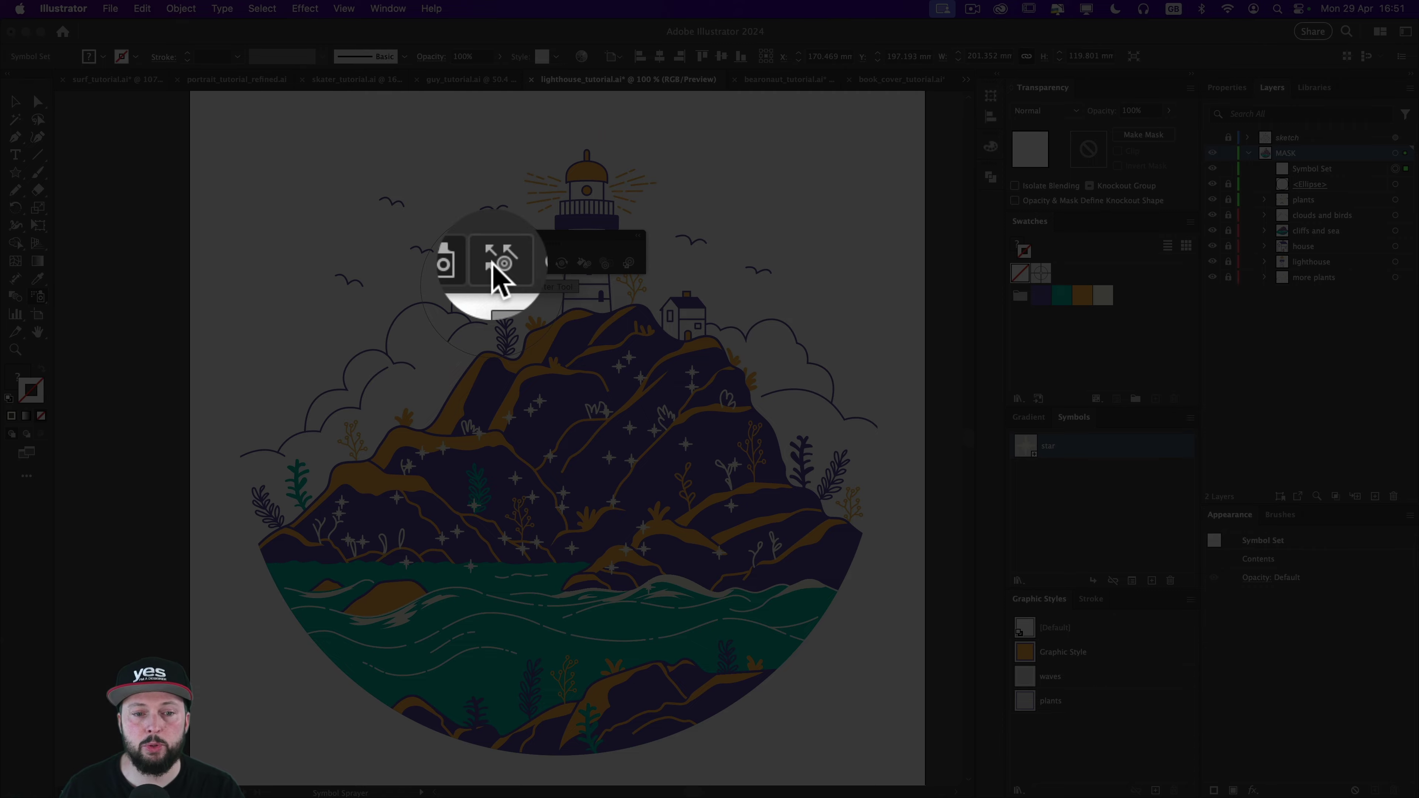
# Step: Redistribute the sprayed stars over the upper, left and lower right cliffs with the Symbol Shifter
pyautogui.click(494, 263)
pyautogui.moveTo(481, 490); pyautogui.dragTo(558, 447)
pyautogui.moveTo(548, 492)
pyautogui.mouseDown()
pyautogui.moveTo(593, 420)
pyautogui.moveTo(637, 400)
pyautogui.moveTo(668, 481)
pyautogui.mouseUp()
pyautogui.moveTo(625, 391)
pyautogui.mouseDown()
pyautogui.moveTo(581, 424)
pyautogui.moveTo(626, 503)
pyautogui.mouseUp()
pyautogui.moveTo(435, 593)
pyautogui.mouseDown()
pyautogui.moveTo(450, 531)
pyautogui.moveTo(393, 447)
pyautogui.mouseUp()
pyautogui.moveTo(355, 520); pyautogui.dragTo(413, 469)
pyautogui.moveTo(498, 456)
pyautogui.mouseDown()
pyautogui.moveTo(482, 509)
pyautogui.moveTo(511, 539)
pyautogui.mouseUp()
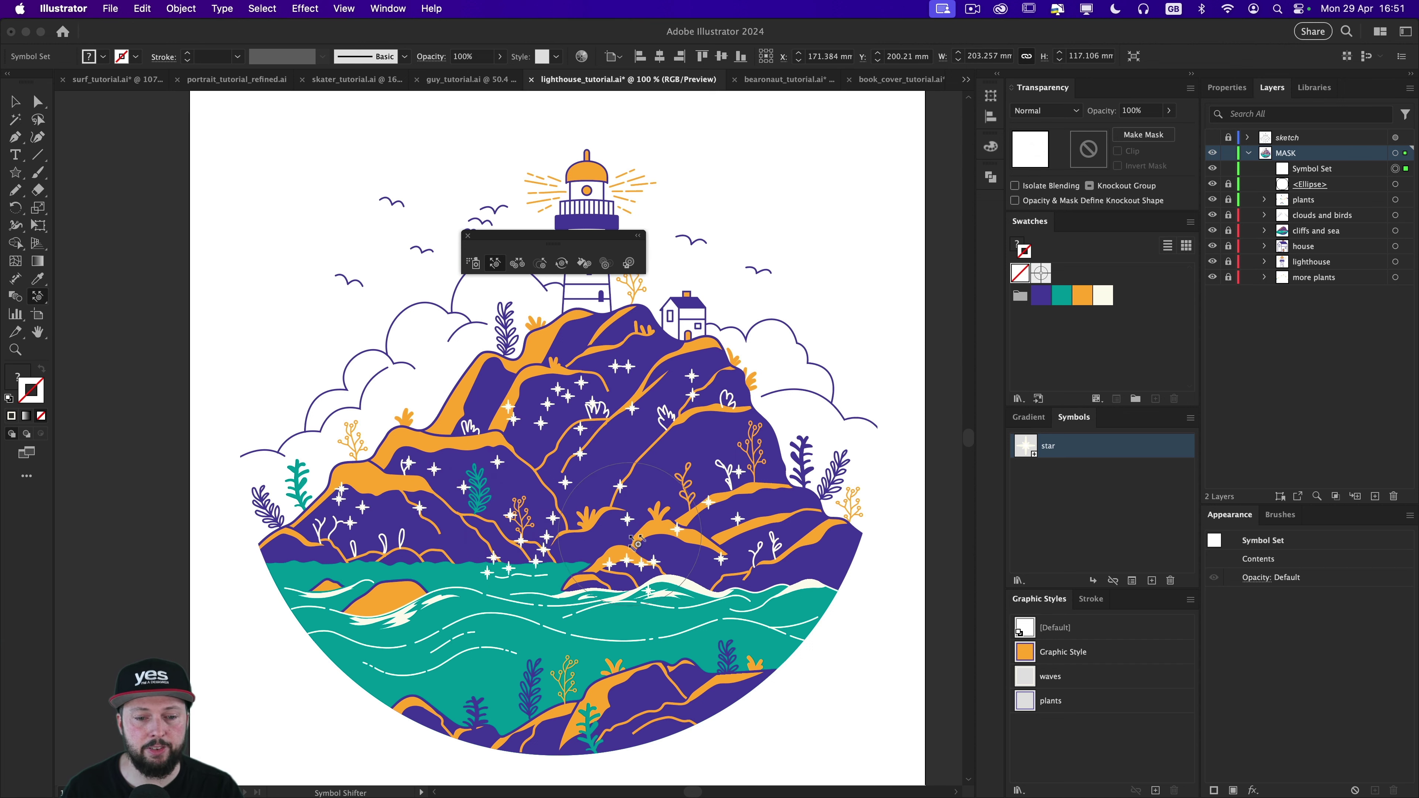
pyautogui.moveTo(637, 559)
pyautogui.mouseDown()
pyautogui.moveTo(684, 492)
pyautogui.moveTo(680, 550)
pyautogui.moveTo(690, 455)
pyautogui.mouseUp()
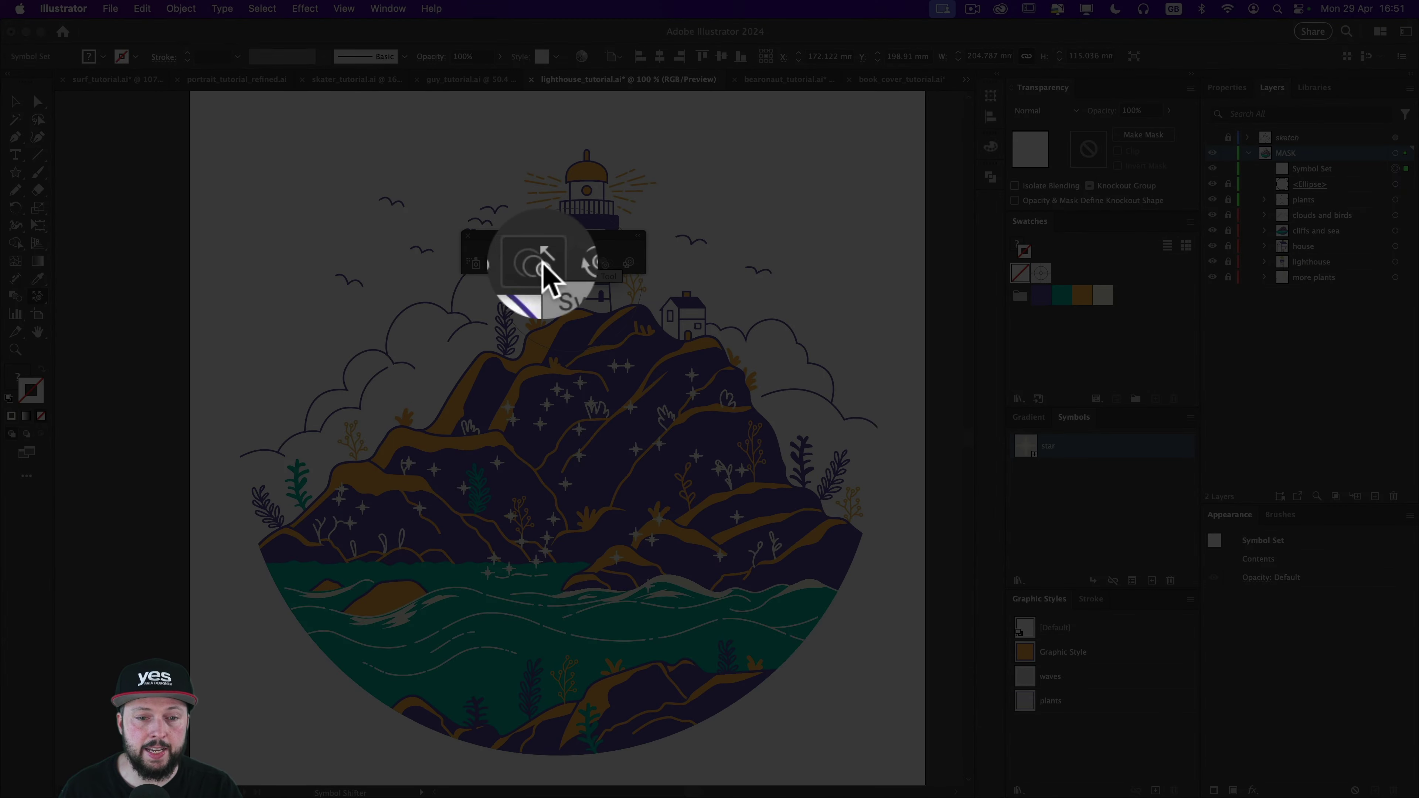
# Step: Enlarge some stars on the upper cliffs and along the waterline with the Symbol Sizer
pyautogui.click(538, 262)
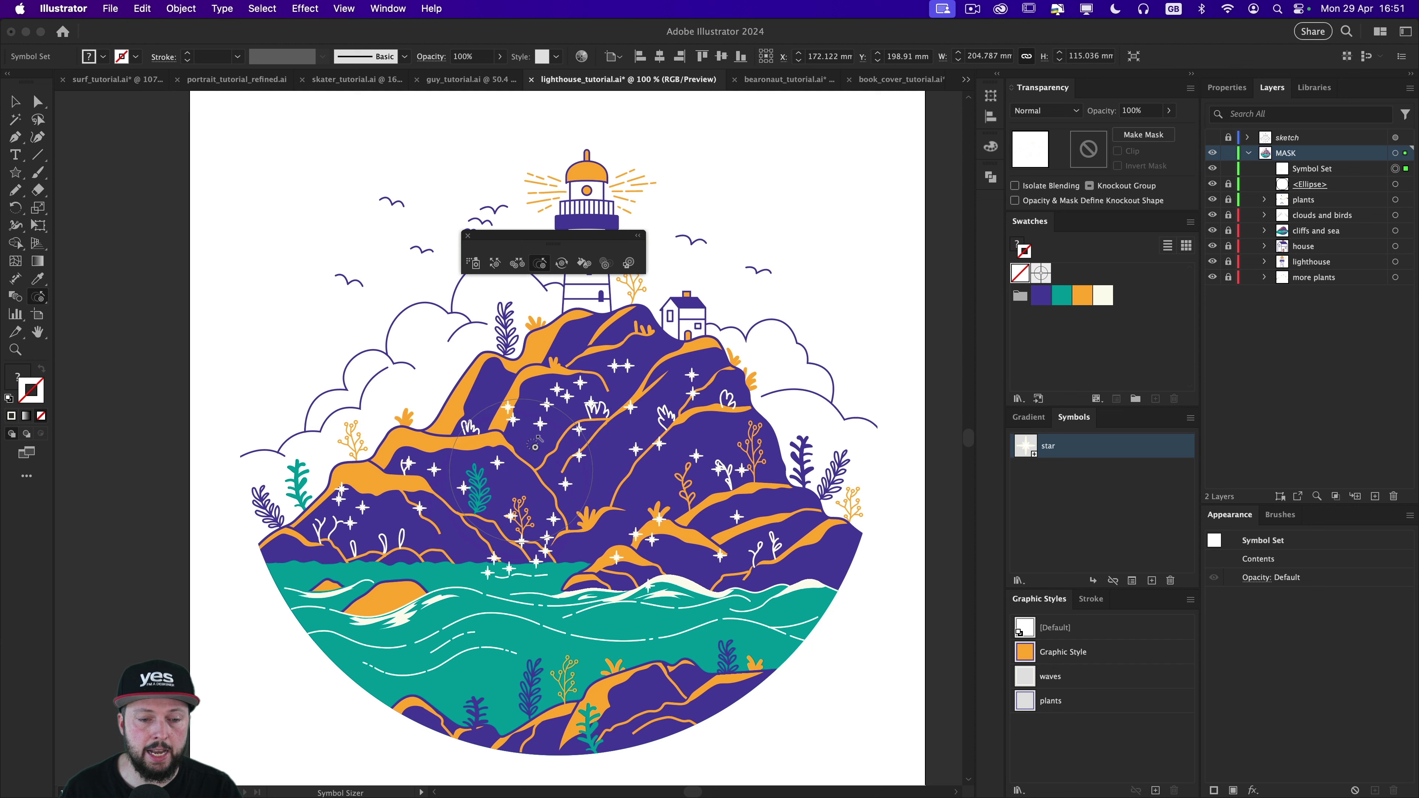
pyautogui.moveTo(535, 446)
pyautogui.mouseDown()
pyautogui.moveTo(548, 405)
pyautogui.moveTo(538, 473)
pyautogui.mouseUp()
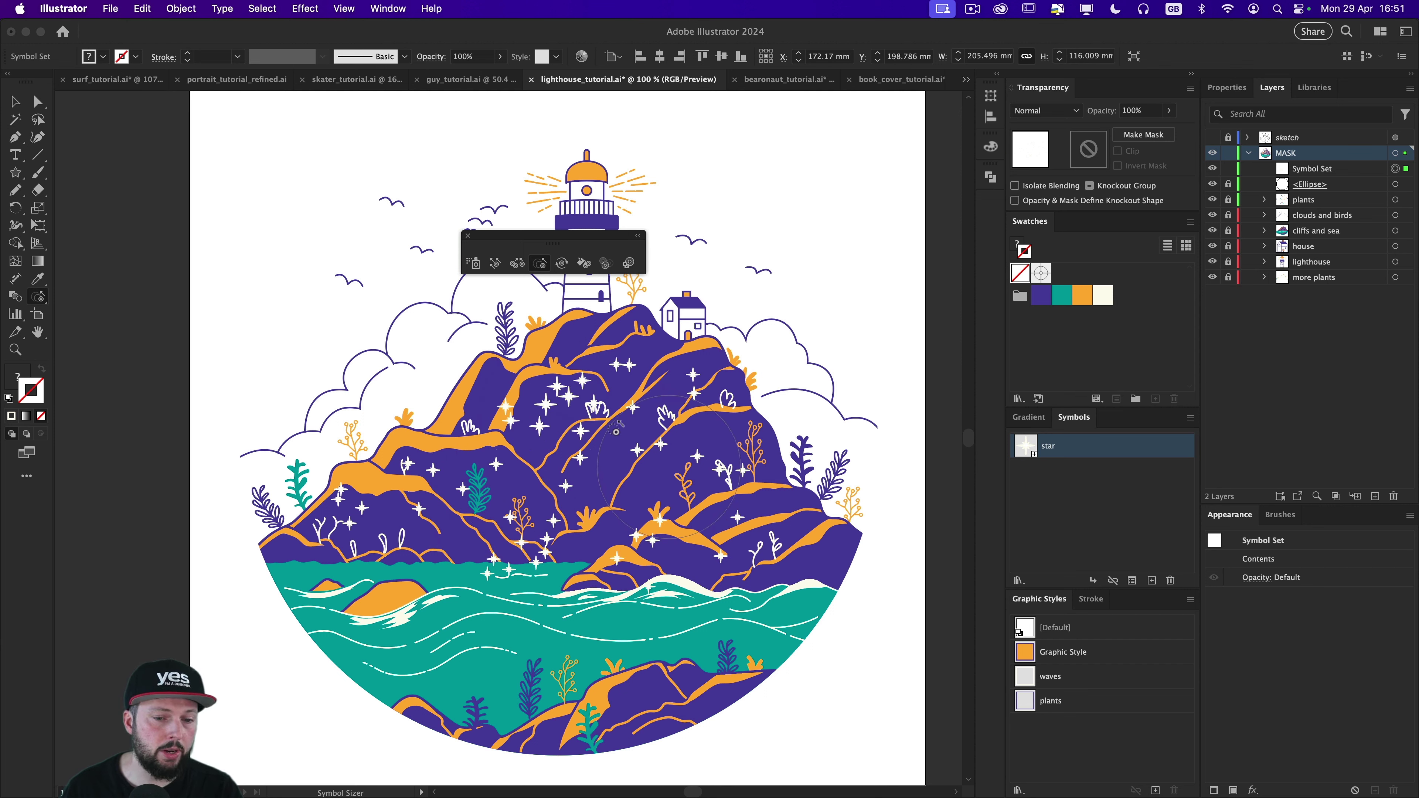
pyautogui.moveTo(530, 536)
pyautogui.mouseDown()
pyautogui.moveTo(537, 564)
pyautogui.moveTo(659, 594)
pyautogui.mouseUp()
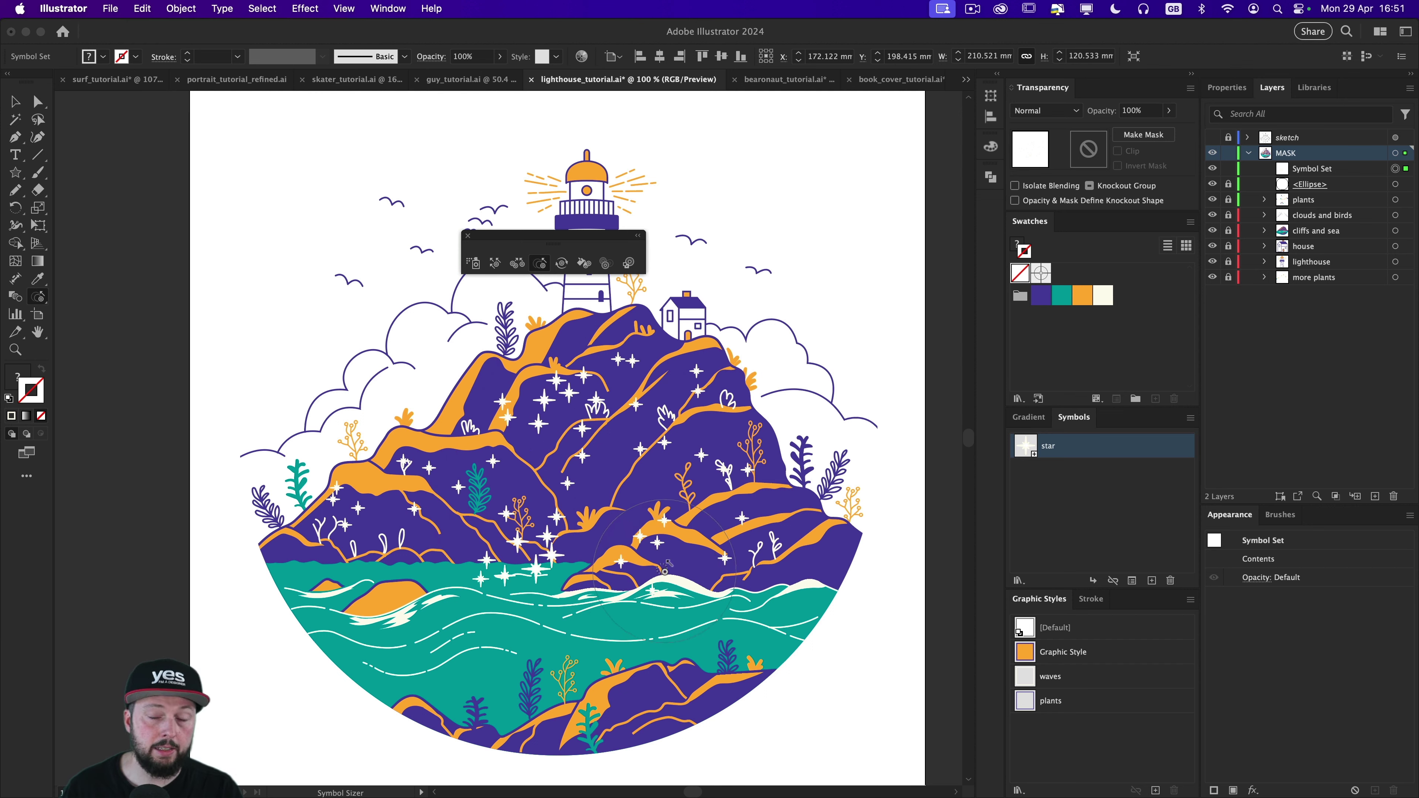
# Step: Shrink groups of stars near the waterline, the upper cliffs and both flanks with the Symbol Sizer to vary their sizes
pyautogui.keyDown('alt'); pyautogui.click(534, 559); pyautogui.keyUp('alt')
pyautogui.keyDown('alt'); pyautogui.click(569, 400); pyautogui.keyUp('alt')
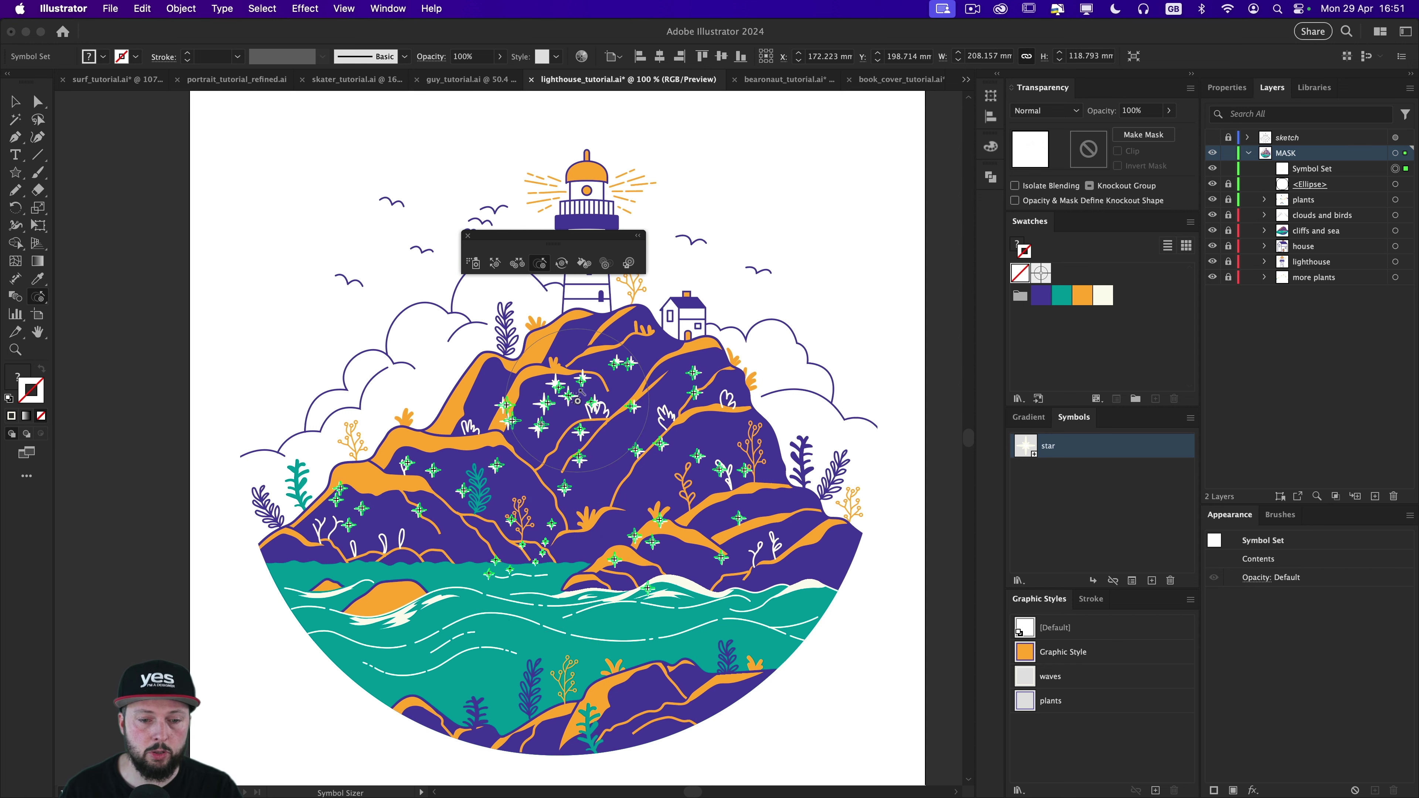
pyautogui.keyDown('alt'); pyautogui.click(638, 393); pyautogui.keyUp('alt')
pyautogui.keyDown('alt'); pyautogui.click(709, 409); pyautogui.keyUp('alt')
pyautogui.keyDown('alt'); pyautogui.click(378, 497); pyautogui.keyUp('alt')
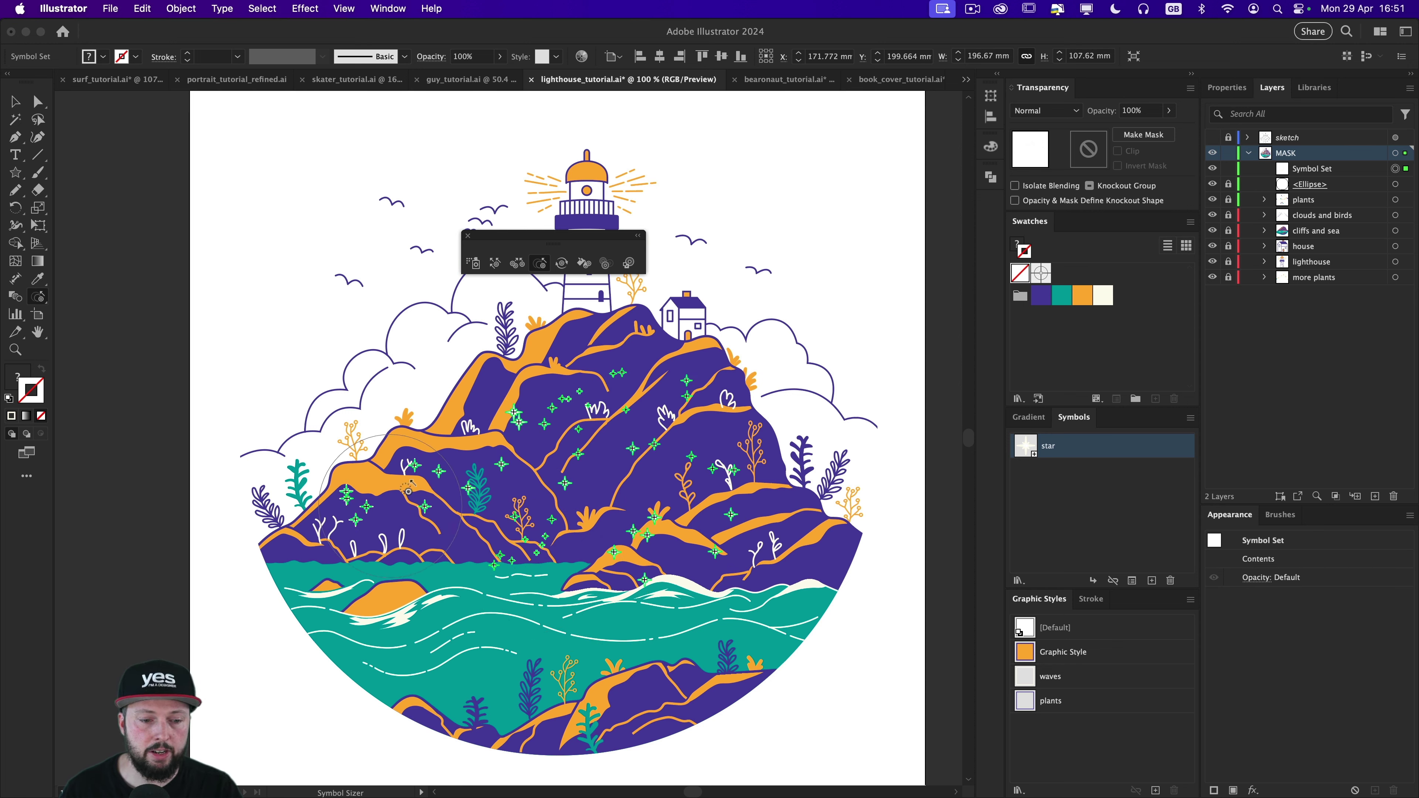
pyautogui.keyDown('alt'); pyautogui.click(736, 508); pyautogui.keyUp('alt')
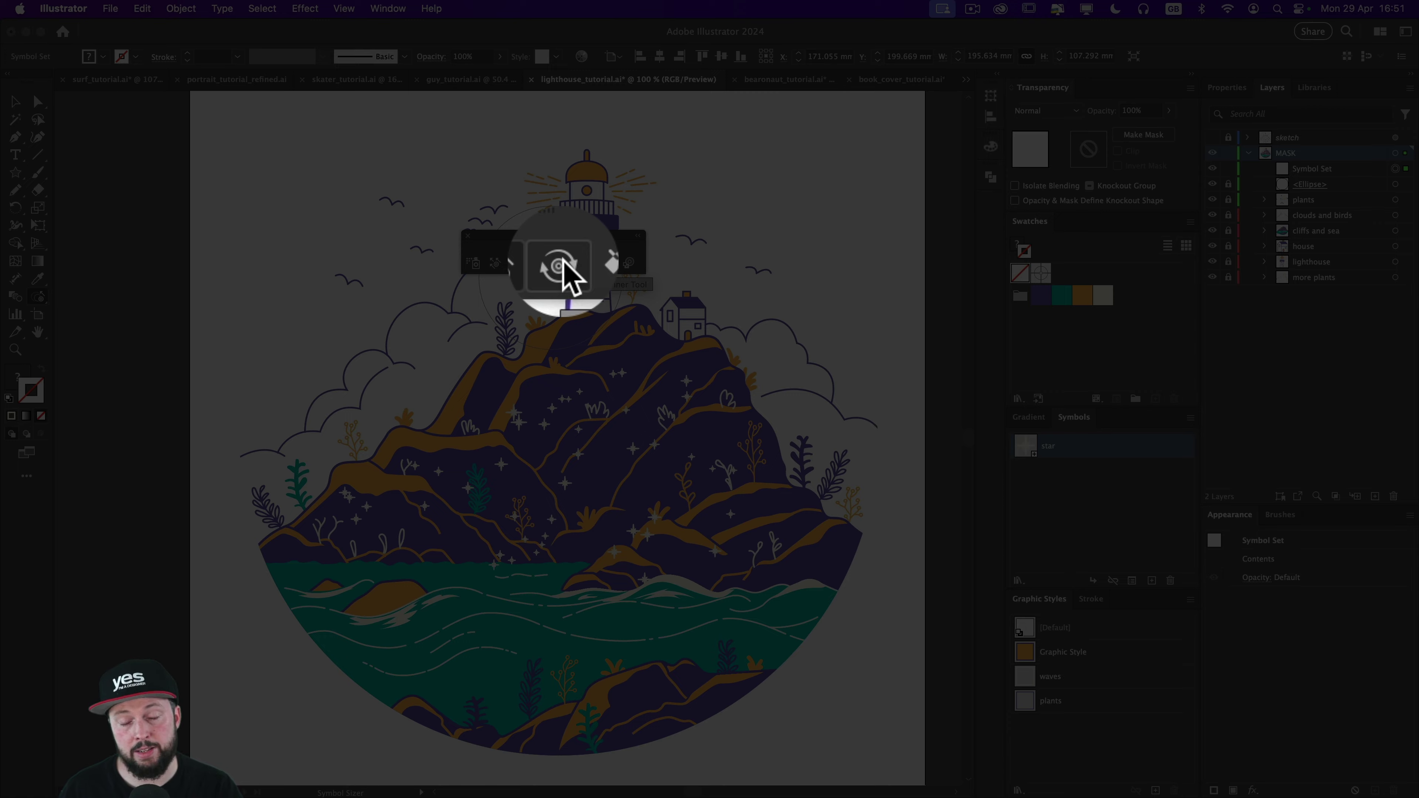
# Step: Rotate the stars on the upper, middle and lower right cliffs to varied angles with the Symbol Spinner
pyautogui.click(560, 266)
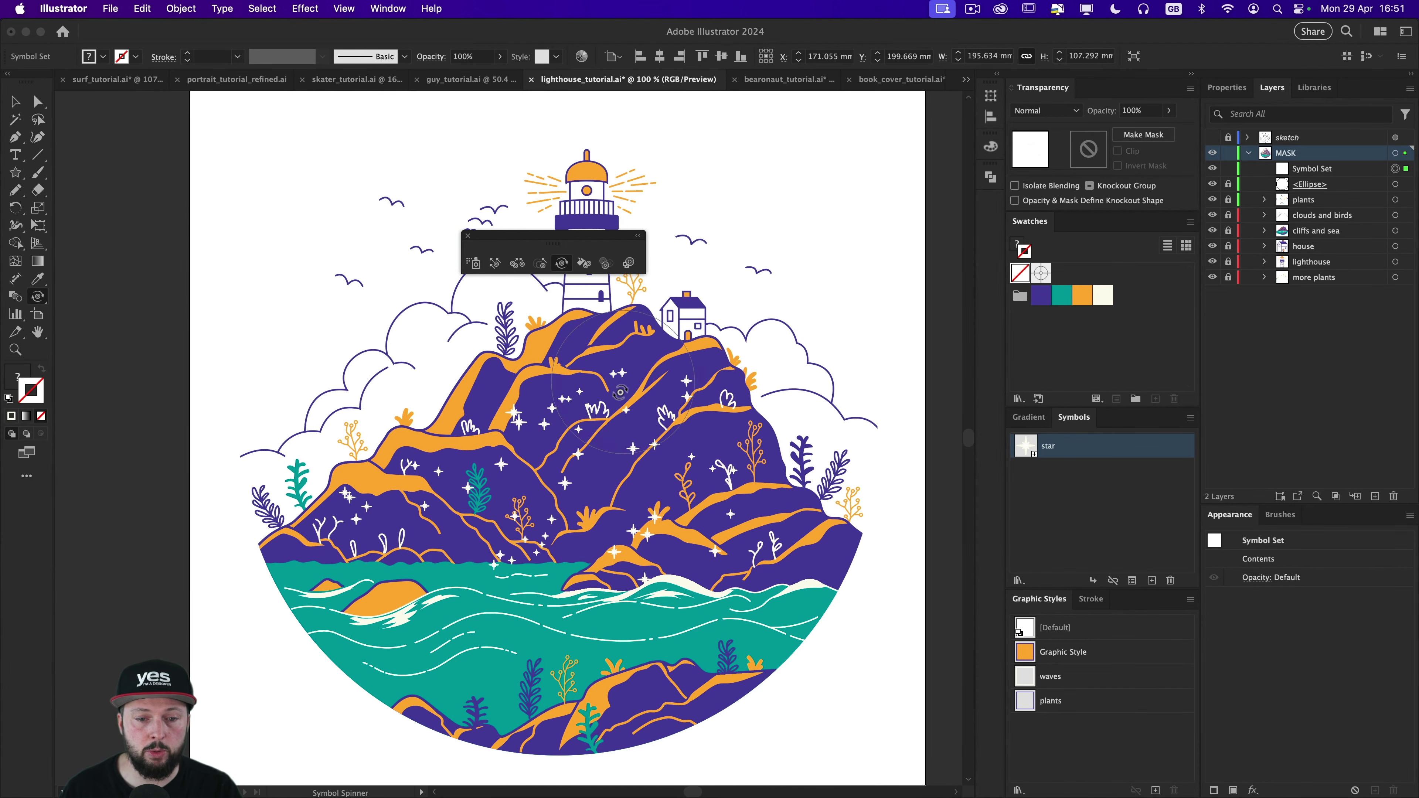
pyautogui.moveTo(652, 407)
pyautogui.mouseDown()
pyautogui.moveTo(596, 395)
pyautogui.moveTo(508, 439)
pyautogui.mouseUp()
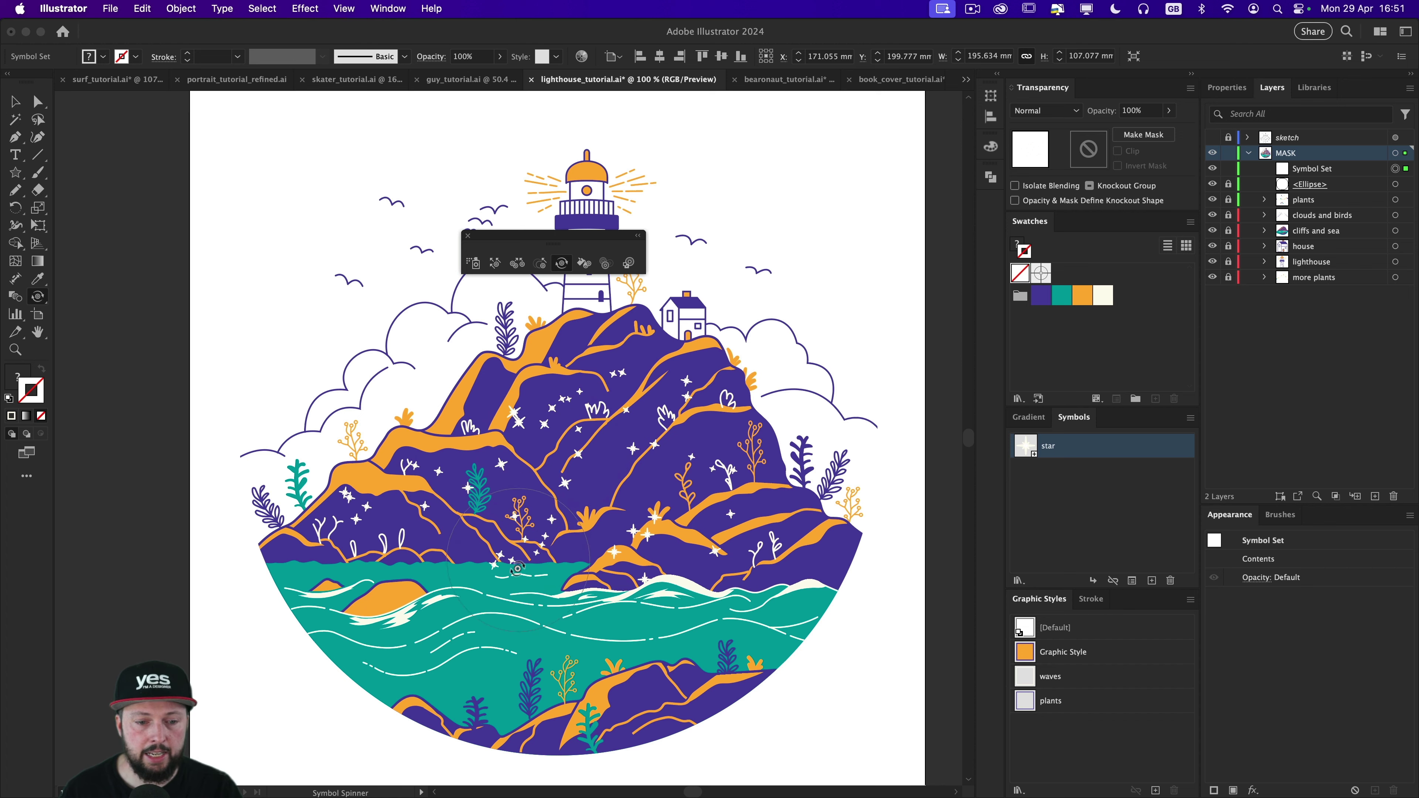
pyautogui.click(491, 474)
pyautogui.moveTo(687, 508); pyautogui.dragTo(614, 500)
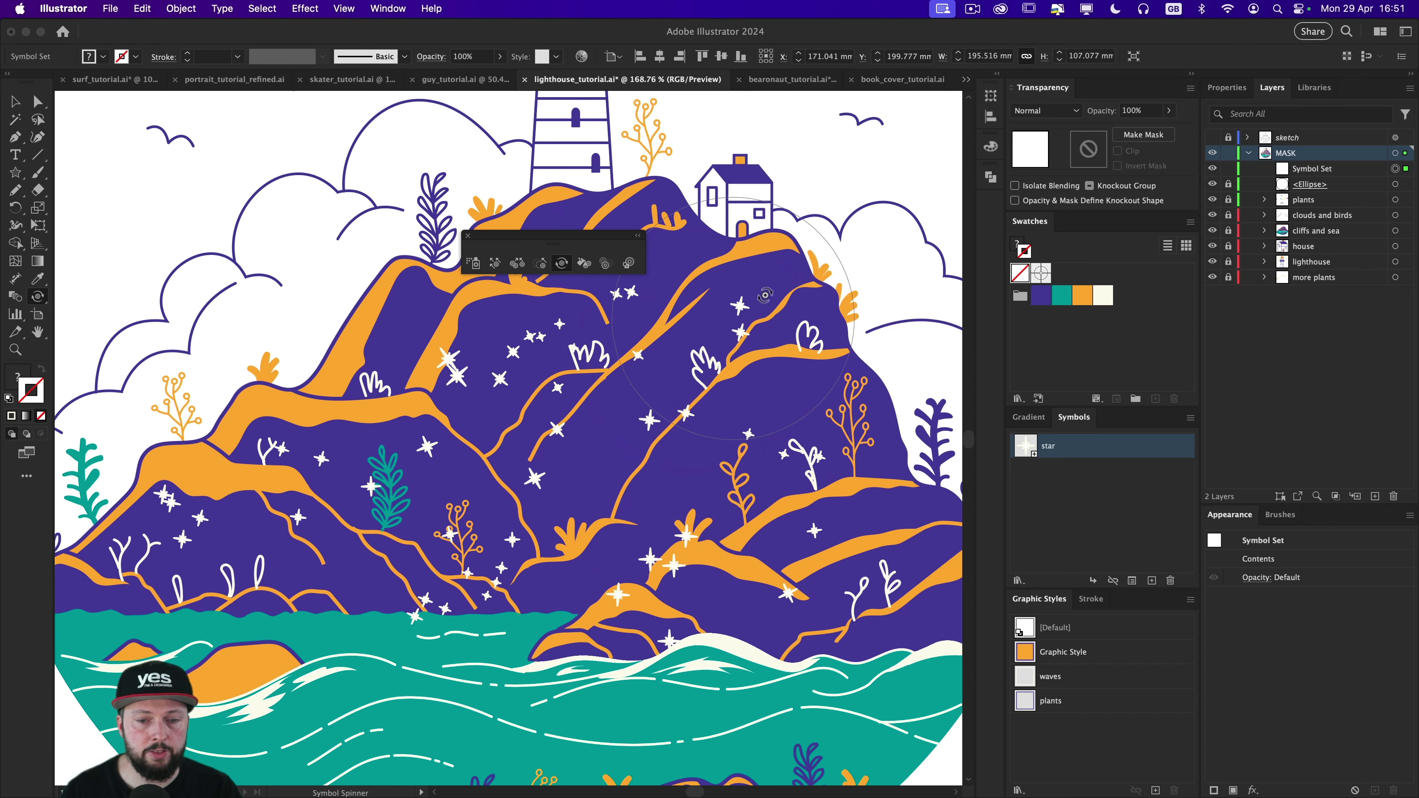
# Step: Shift the stars in the middle, left and right cliff areas with the Symbol Shifter to spread them more evenly
pyautogui.click(473, 263)
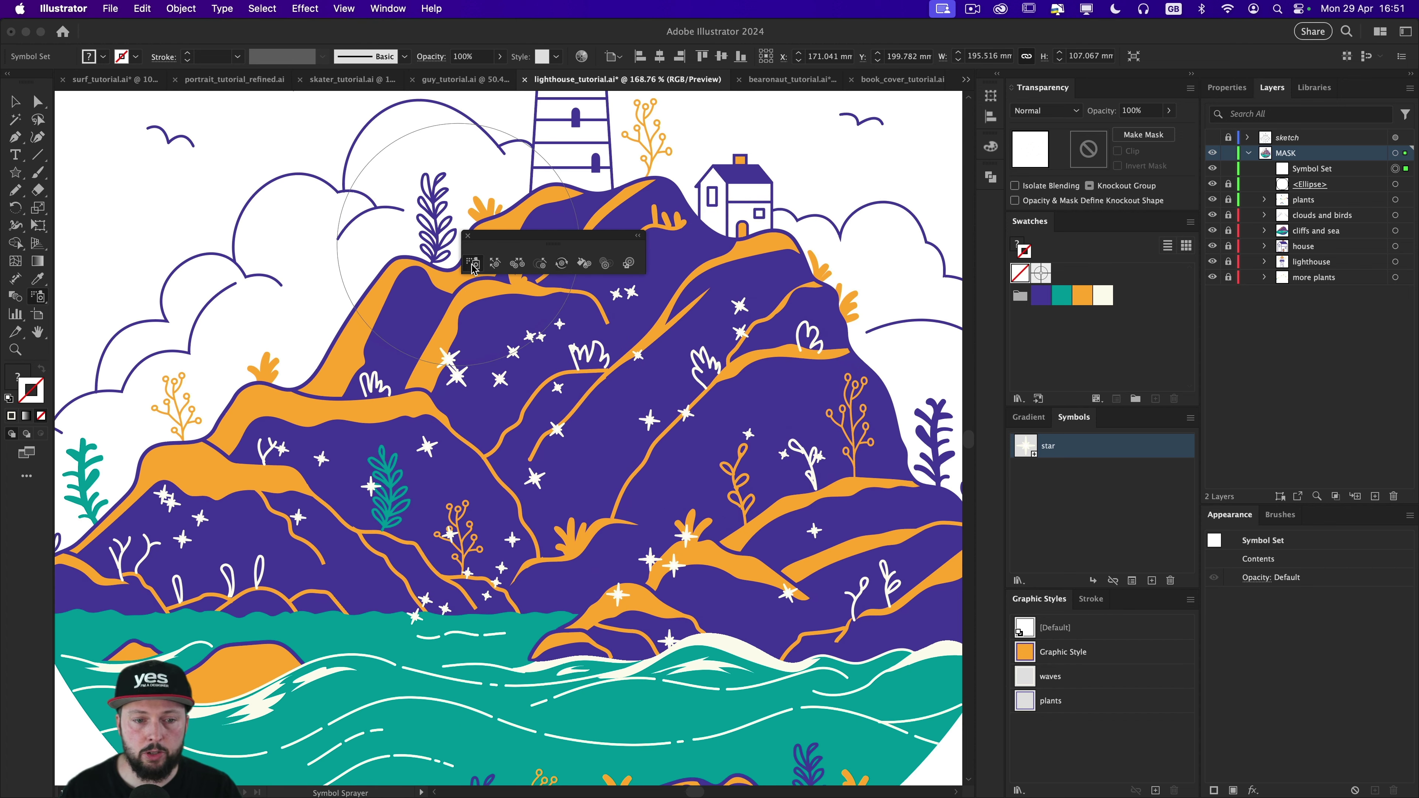
pyautogui.click(495, 263)
pyautogui.moveTo(492, 416)
pyautogui.mouseDown()
pyautogui.moveTo(612, 417)
pyautogui.moveTo(588, 383)
pyautogui.moveTo(555, 448)
pyautogui.moveTo(505, 433)
pyautogui.mouseUp()
pyautogui.moveTo(412, 534)
pyautogui.mouseDown()
pyautogui.moveTo(363, 507)
pyautogui.moveTo(316, 507)
pyautogui.mouseUp()
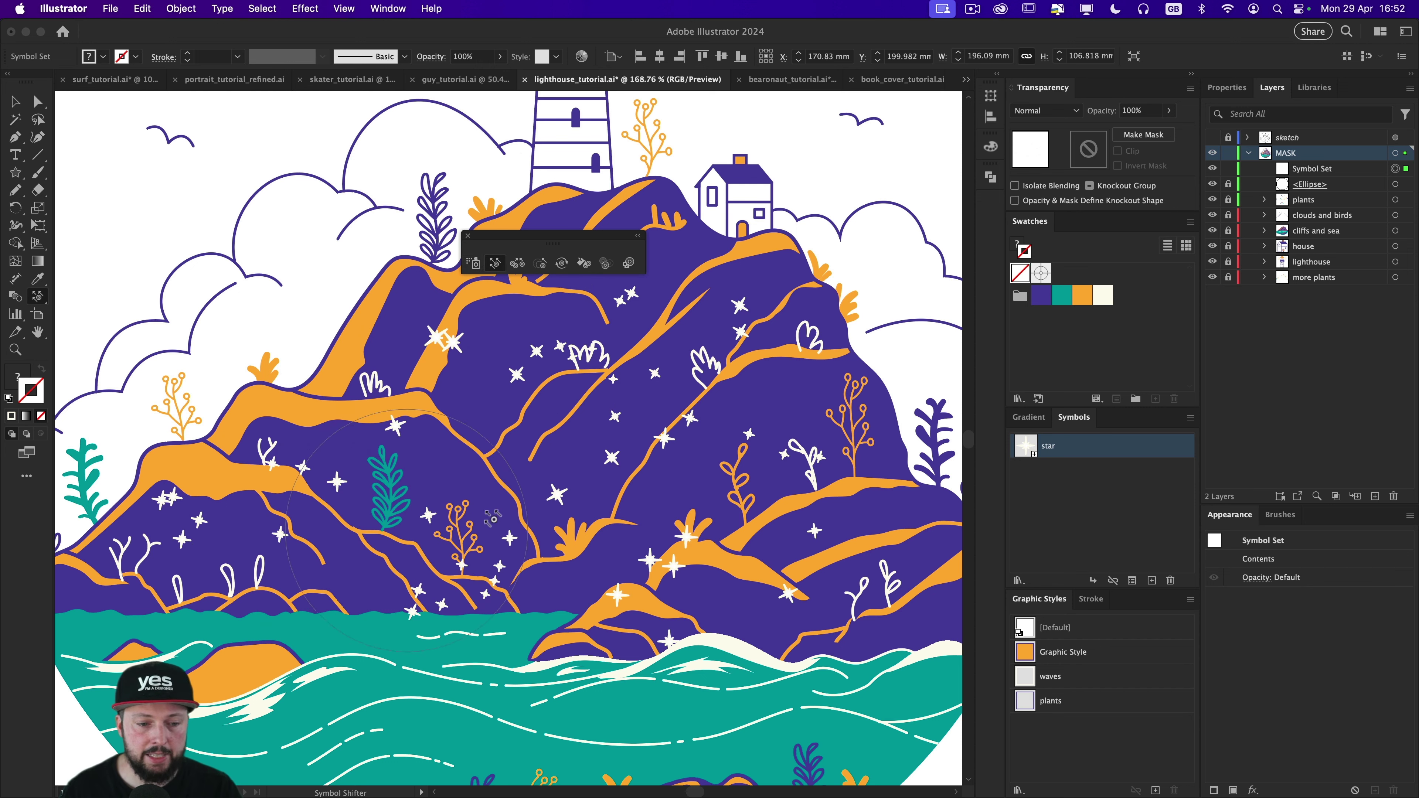
pyautogui.moveTo(726, 487)
pyautogui.mouseDown()
pyautogui.moveTo(669, 474)
pyautogui.moveTo(659, 456)
pyautogui.mouseUp()
pyautogui.moveTo(693, 497)
pyautogui.mouseDown()
pyautogui.moveTo(657, 499)
pyautogui.moveTo(686, 460)
pyautogui.mouseUp()
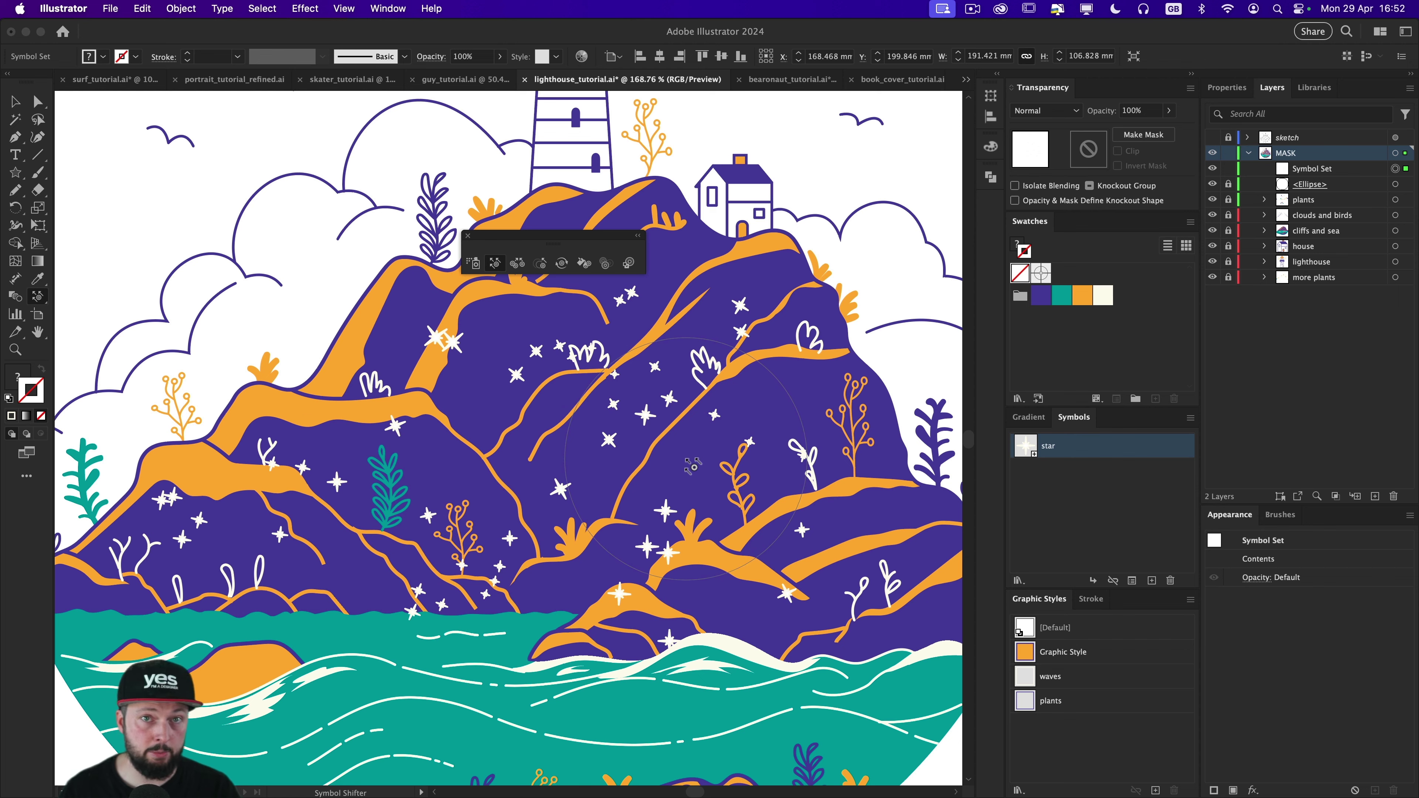
# Step: Toggle the visibility of the star symbol set to compare the artwork, and target the set in the layer list
pyautogui.press('v')
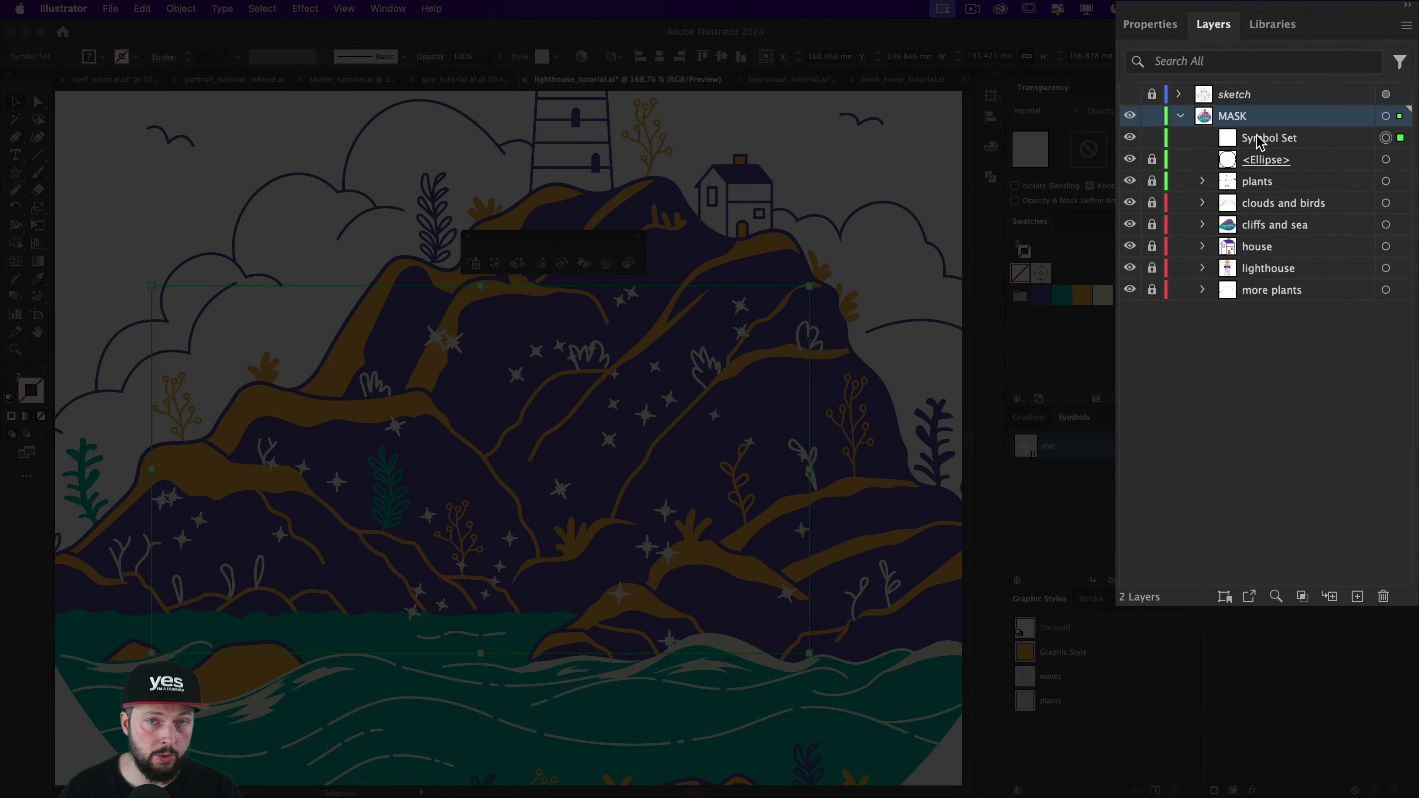
pyautogui.click(1130, 138)
pyautogui.click(1212, 170)
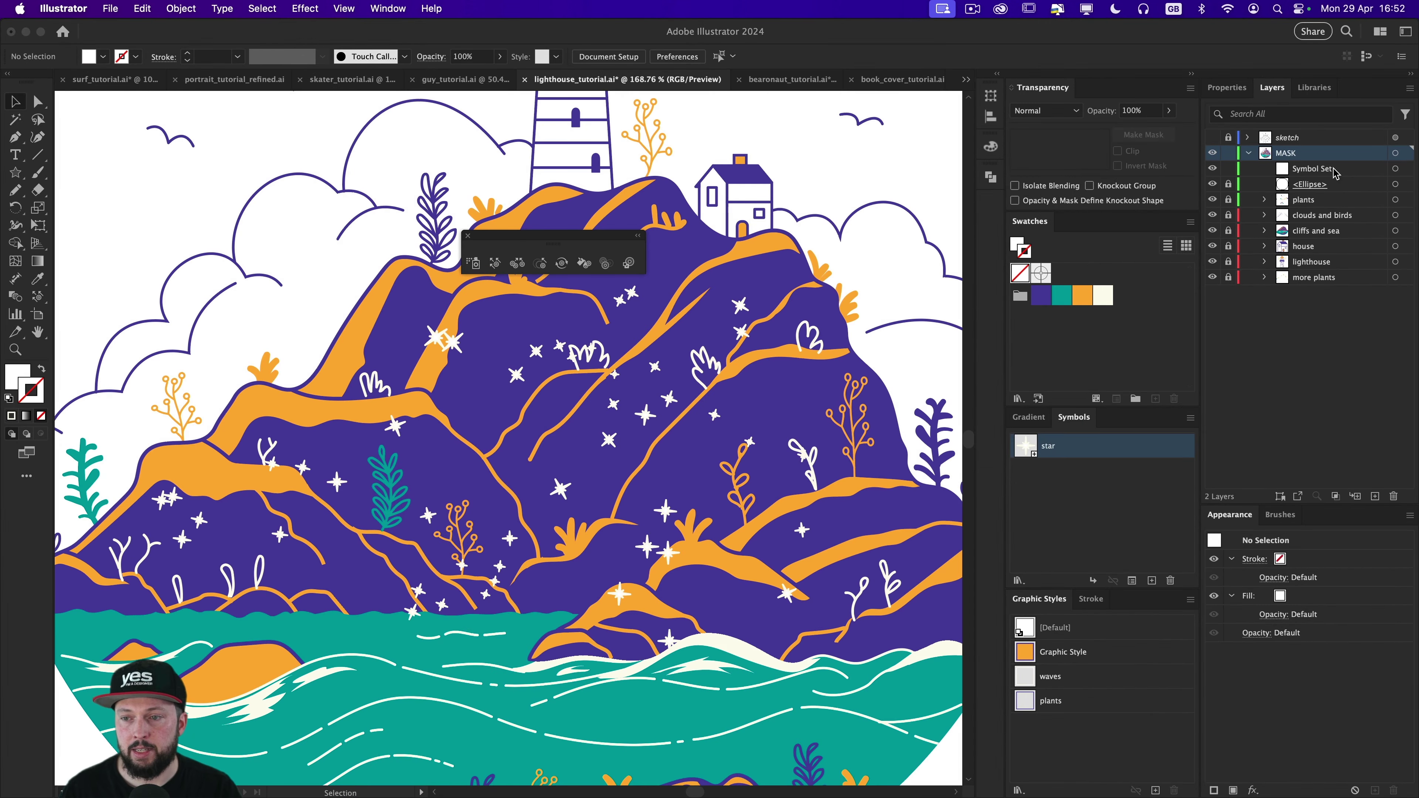
pyautogui.click(1395, 169)
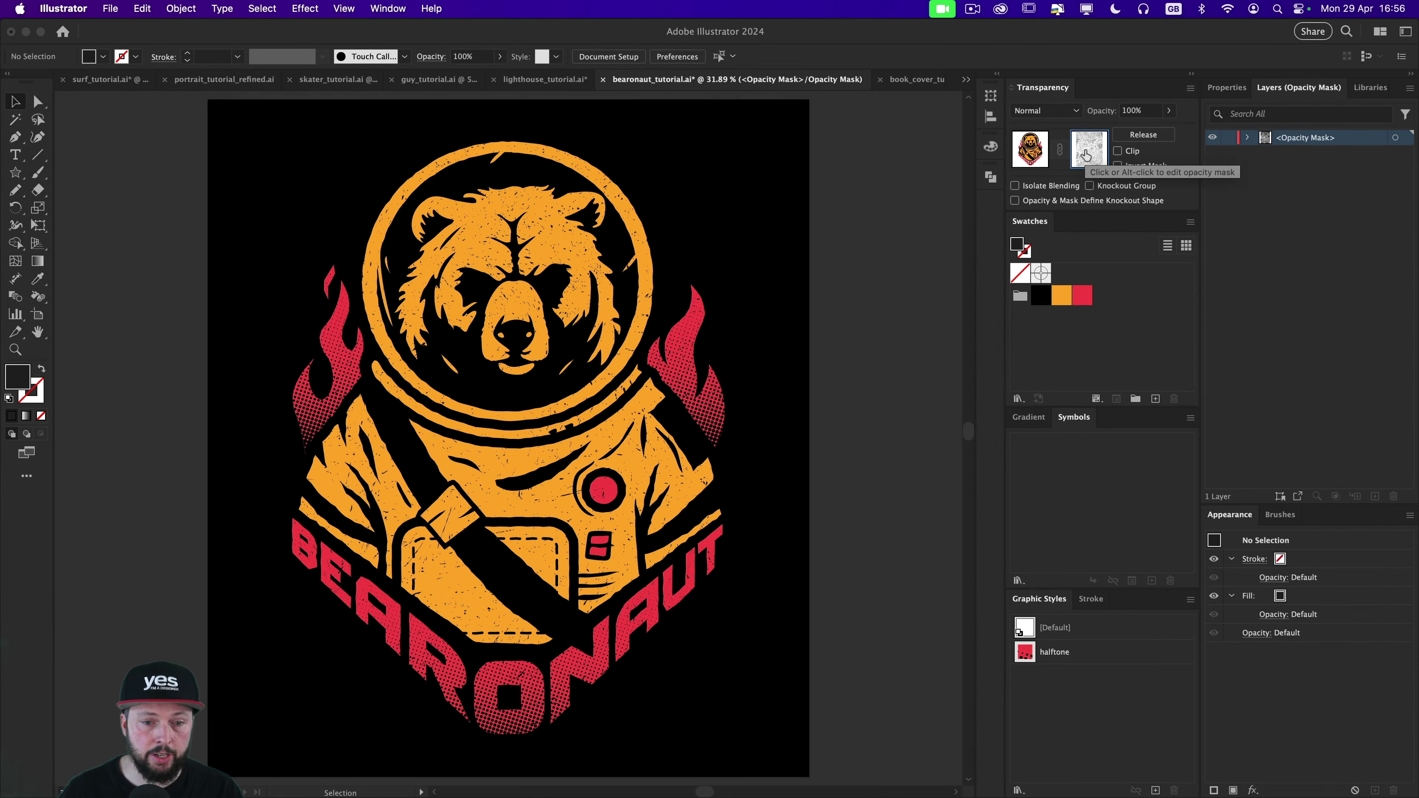
# Step: Inspect the bear's face in the bearonaut artwork and temporarily disable its opacity mask to compare with and without texture
pyautogui.moveTo(492, 276); pyautogui.dragTo(642, 294)
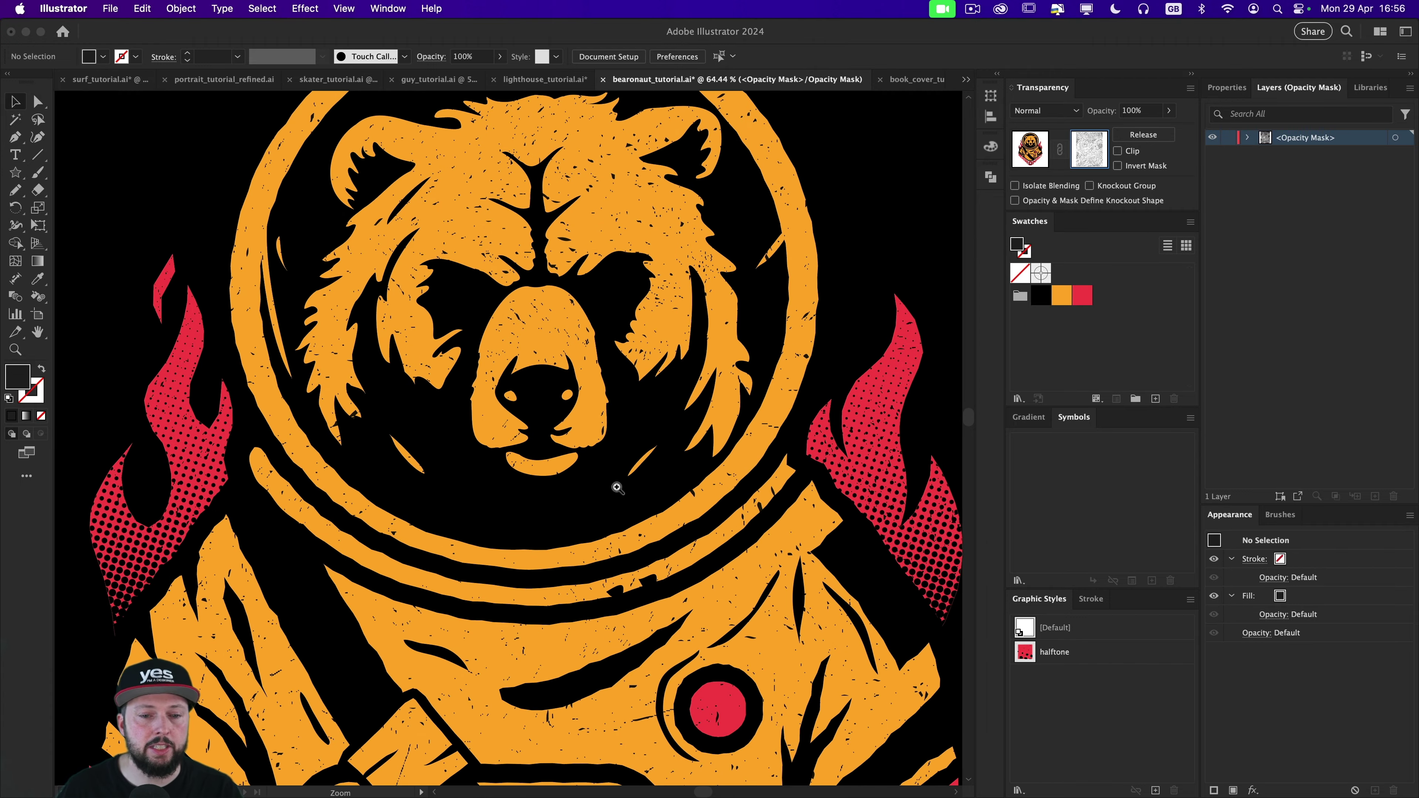
pyautogui.moveTo(616, 487); pyautogui.dragTo(544, 481)
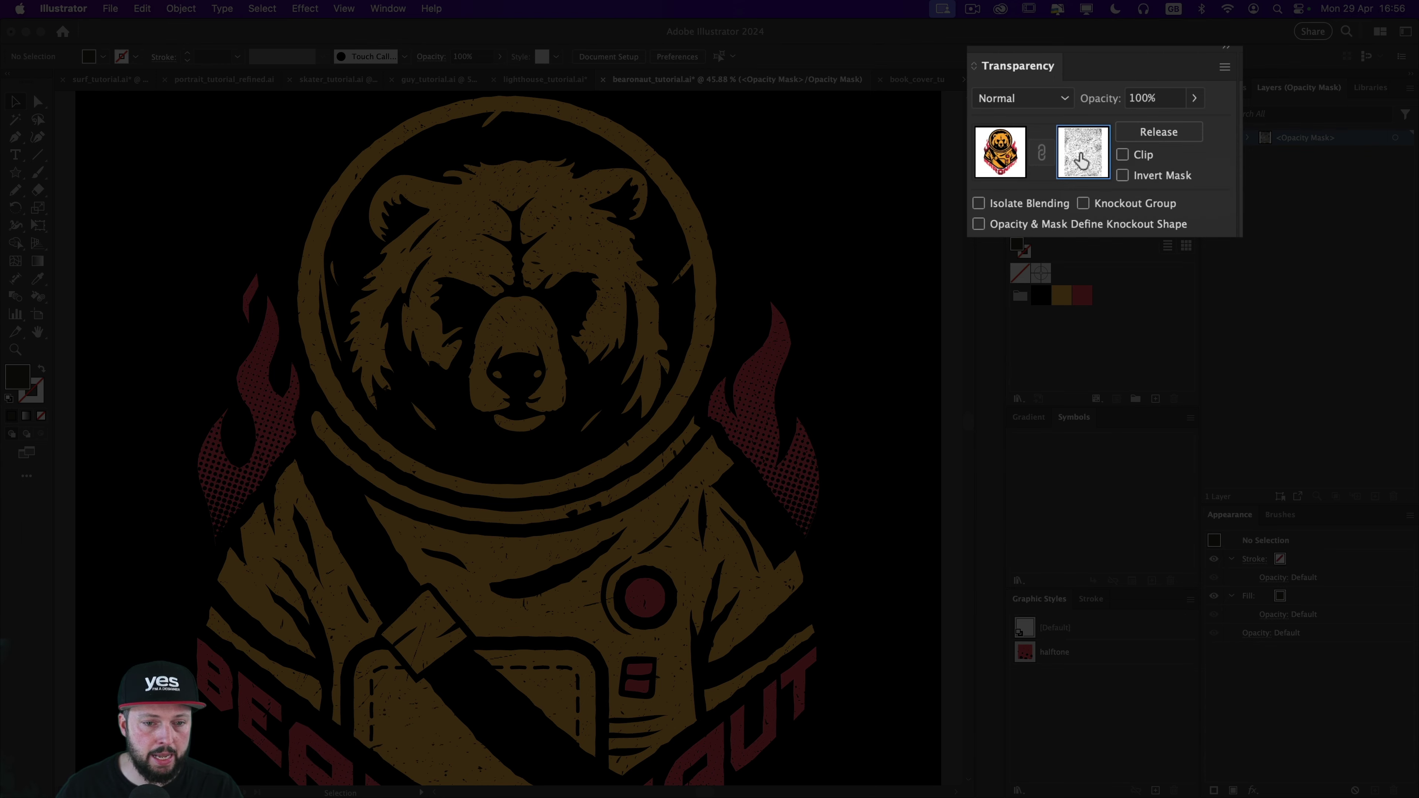
pyautogui.keyDown('shift'); pyautogui.click(1081, 162); pyautogui.keyUp('shift')
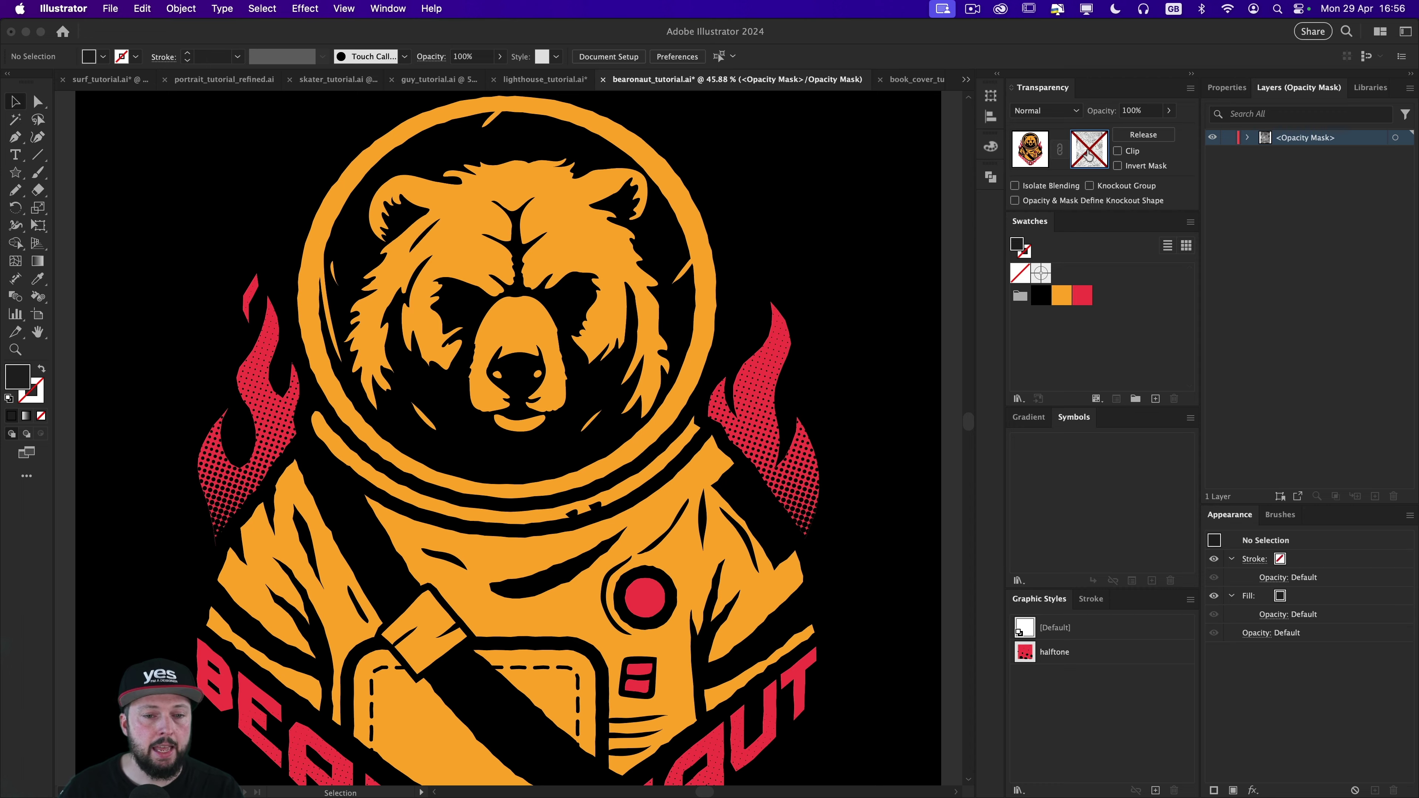
pyautogui.keyDown('shift'); pyautogui.click(1088, 155); pyautogui.keyUp('shift')
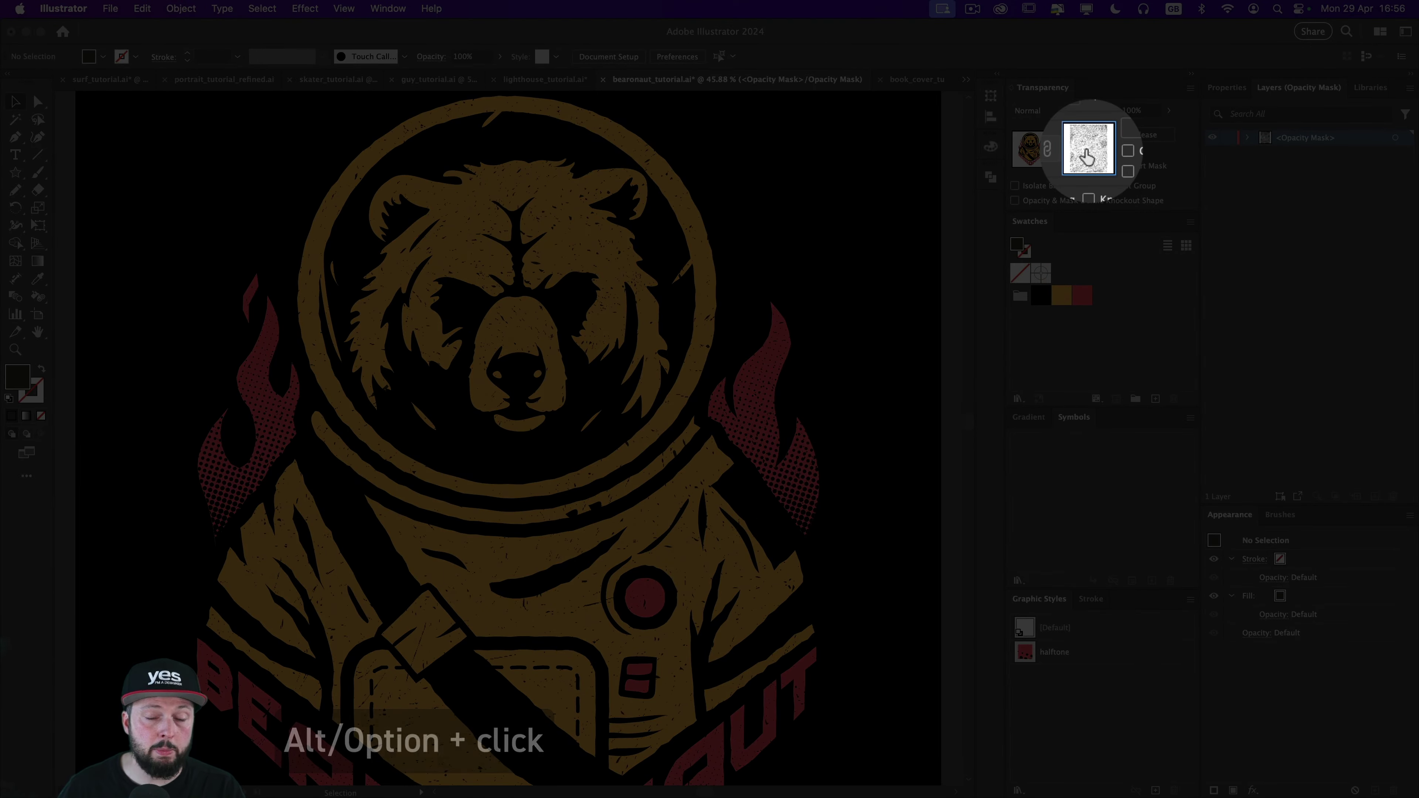
# Step: View the opacity mask's speckled texture on its own across the full artboard, and return to the artwork display
pyautogui.keyDown('alt'); pyautogui.click(1088, 156); pyautogui.keyUp('alt')
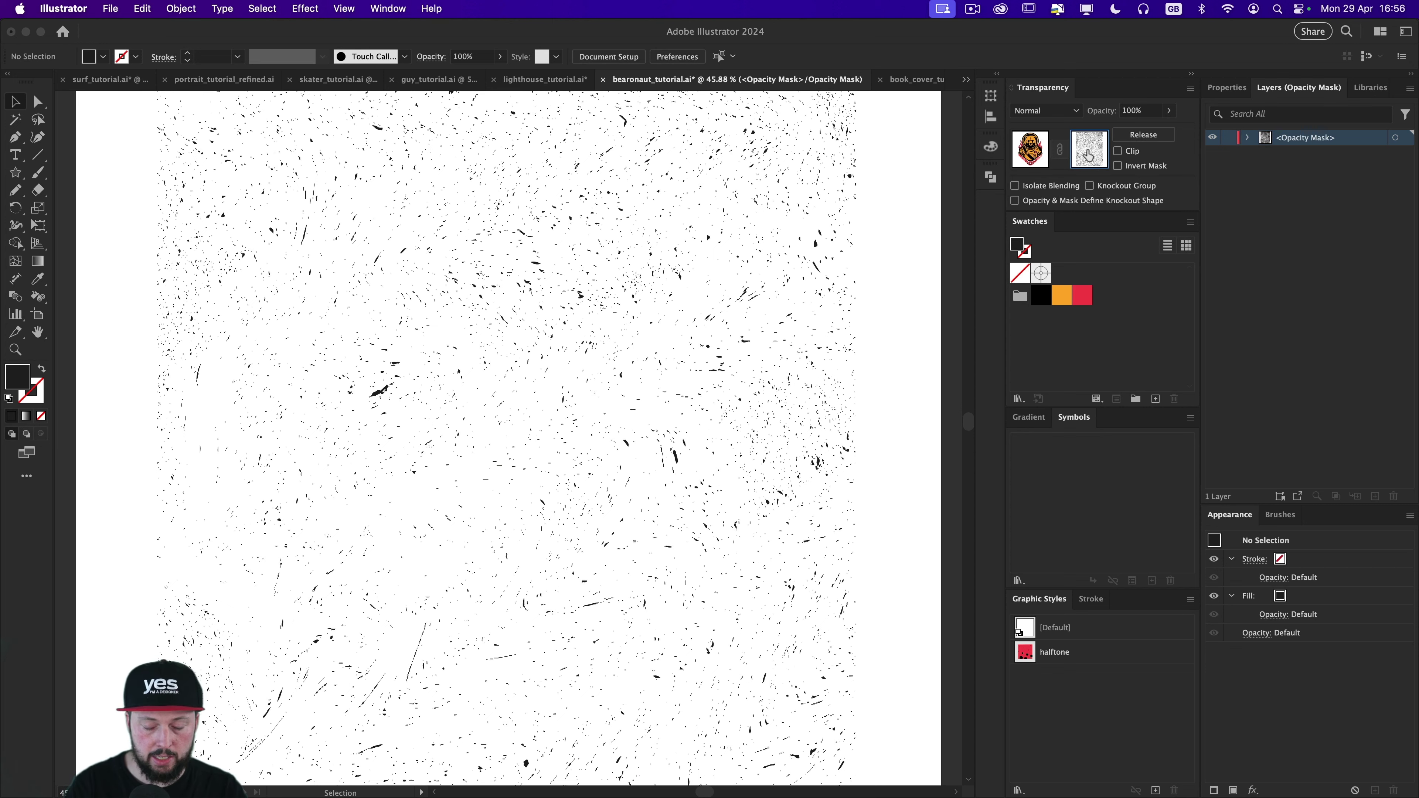
pyautogui.press('super+0')
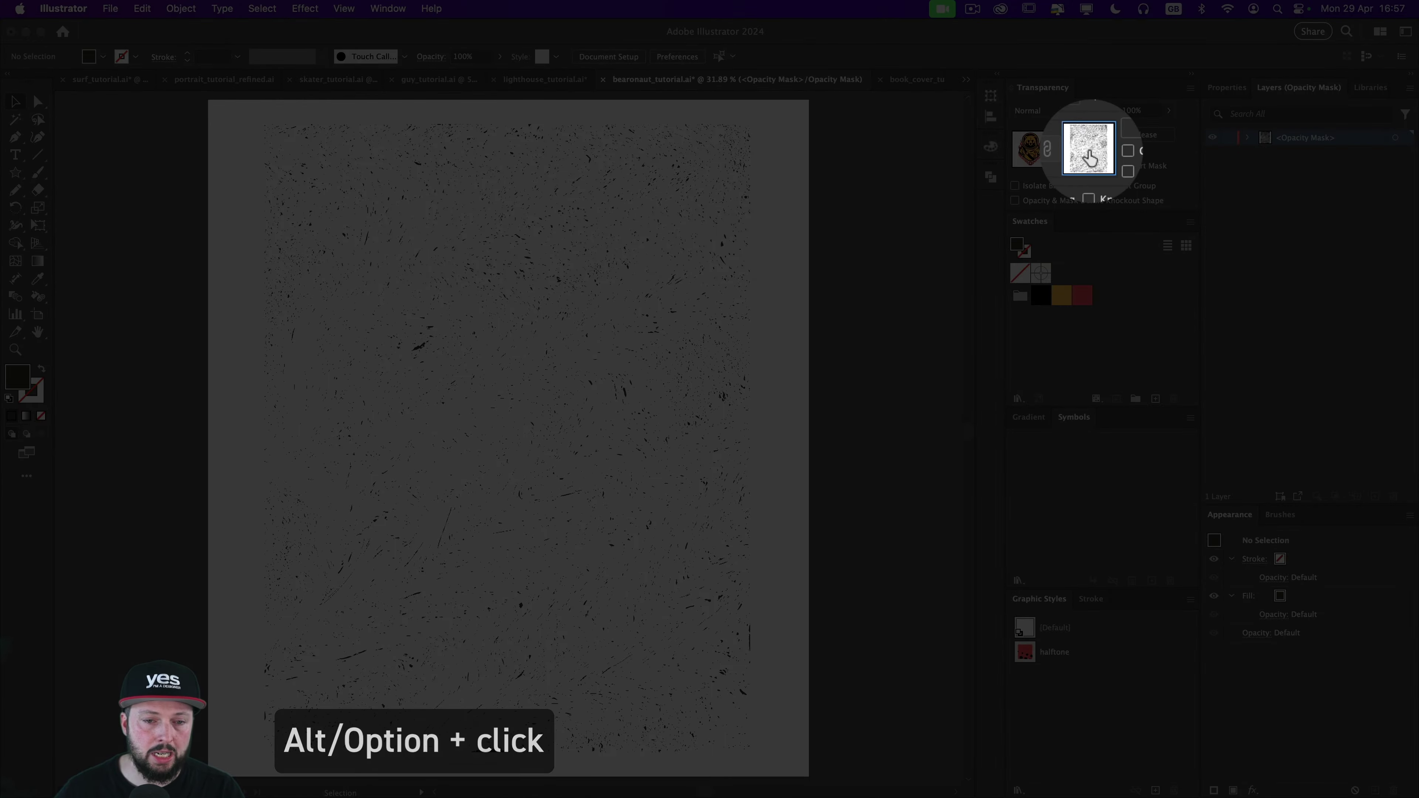
pyautogui.keyDown('alt'); pyautogui.click(1089, 156); pyautogui.keyUp('alt')
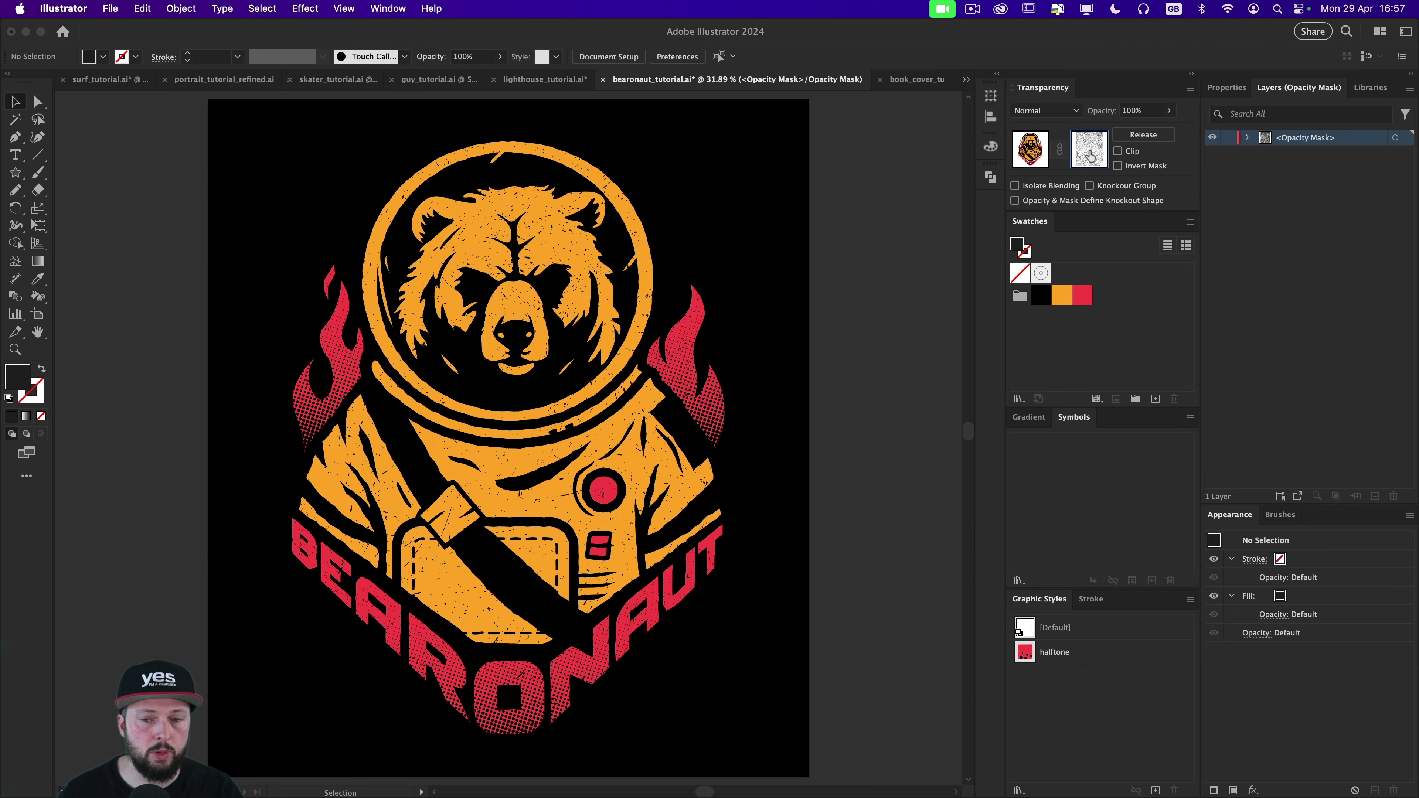
# Step: Expand the opacity mask's contents and toggle the visibility of its compound path
pyautogui.click(1247, 138)
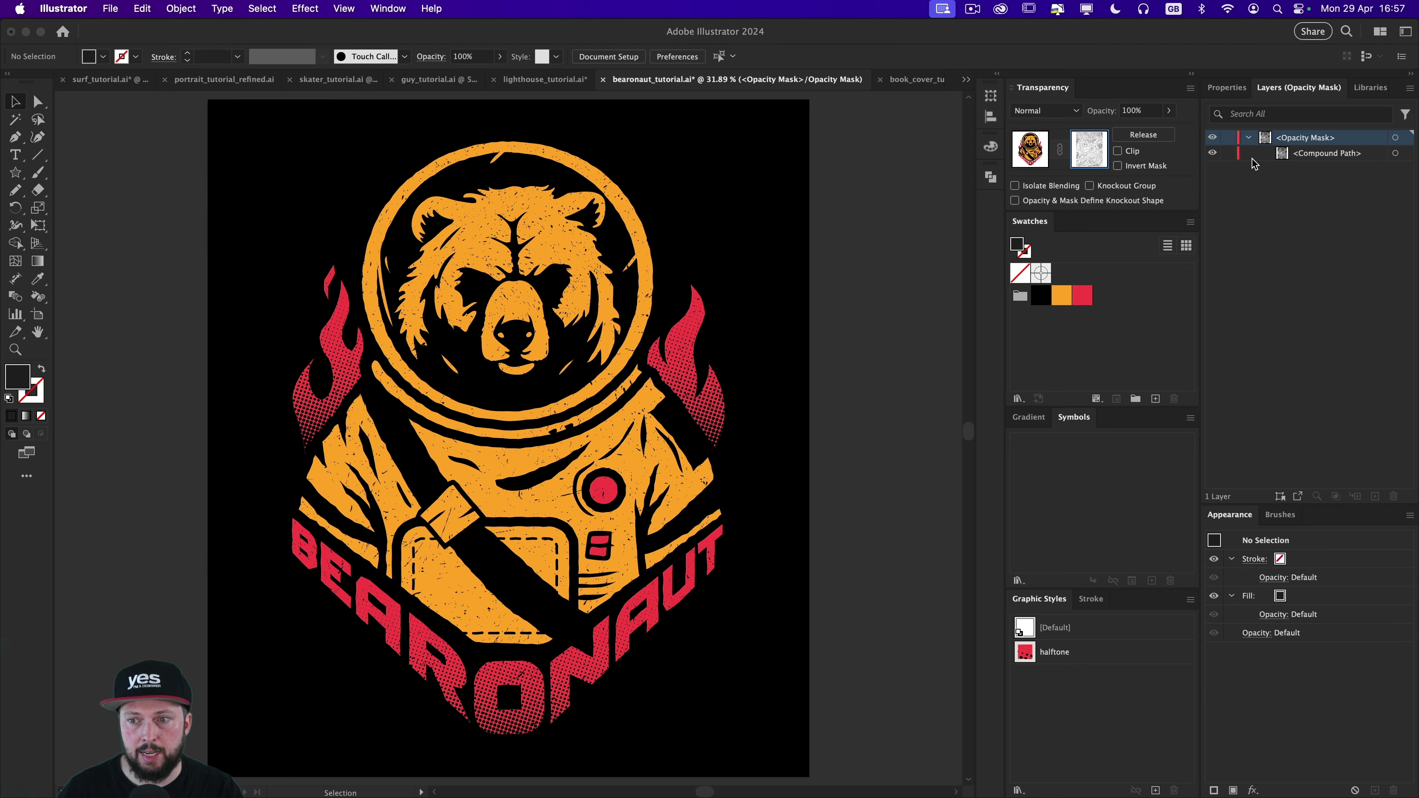
pyautogui.click(1358, 153)
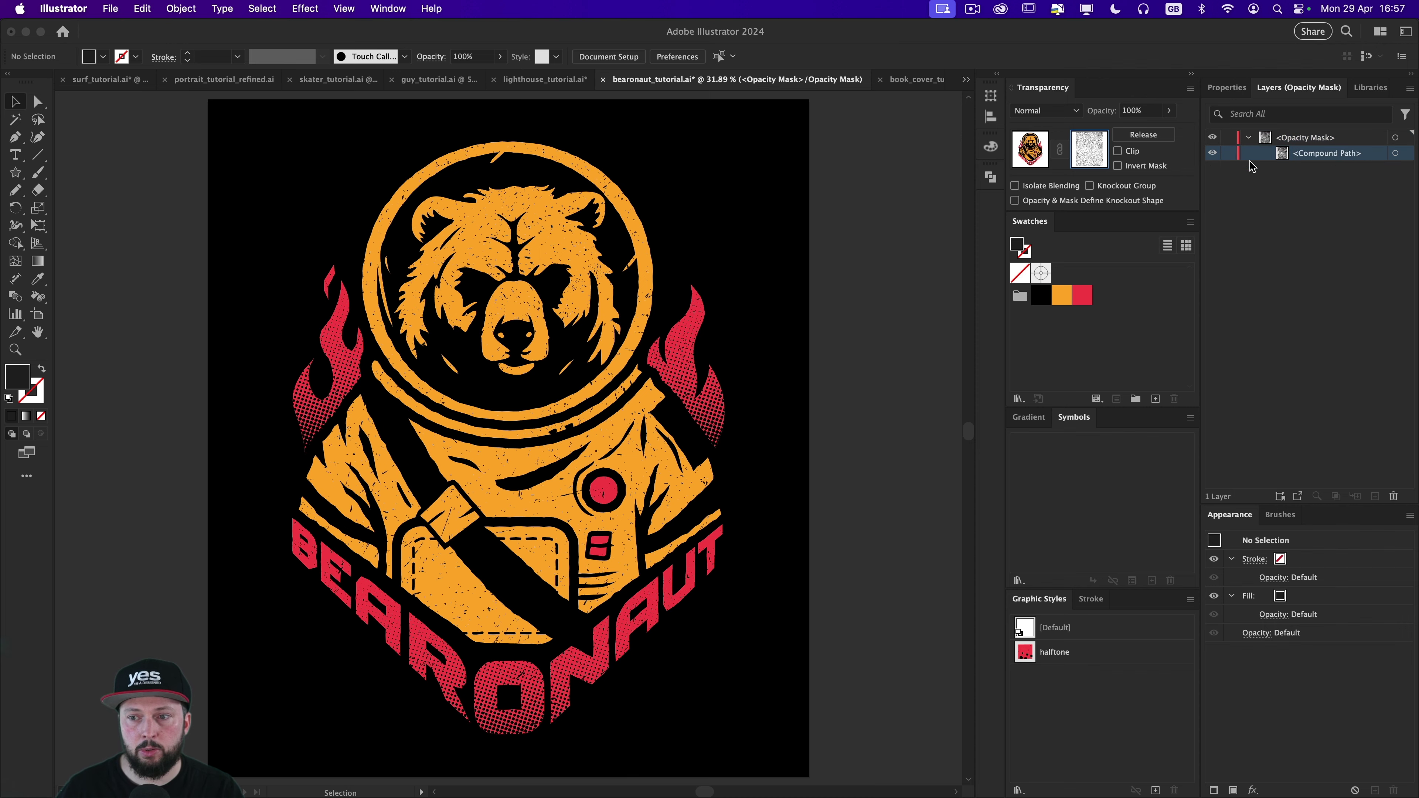
pyautogui.click(1213, 154)
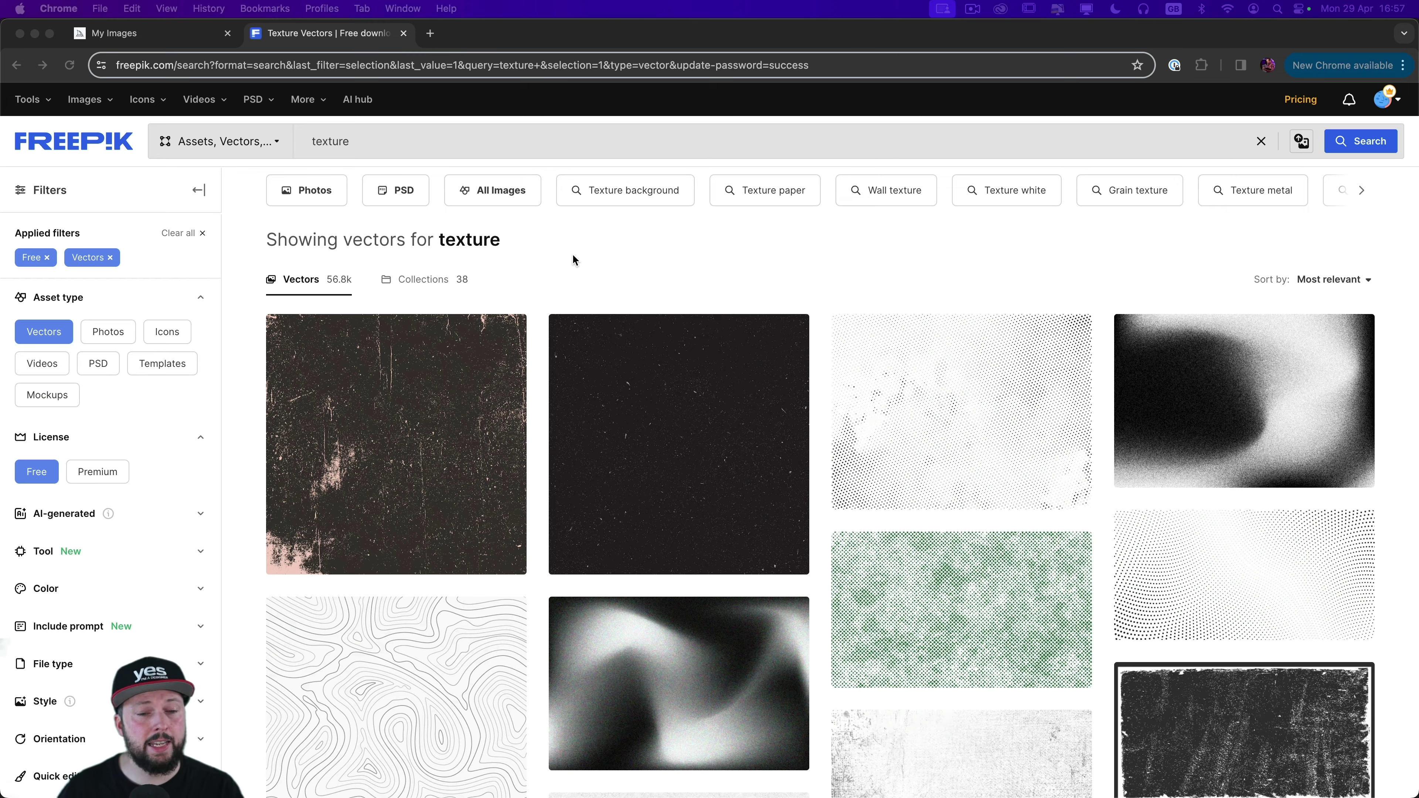
# Step: Switch to Freepik in the browser, look through the free texture vectors and open the four-part grunge texture
pyautogui.scroll(-4, 572, 252)
pyautogui.scroll(-1, 573, 255)
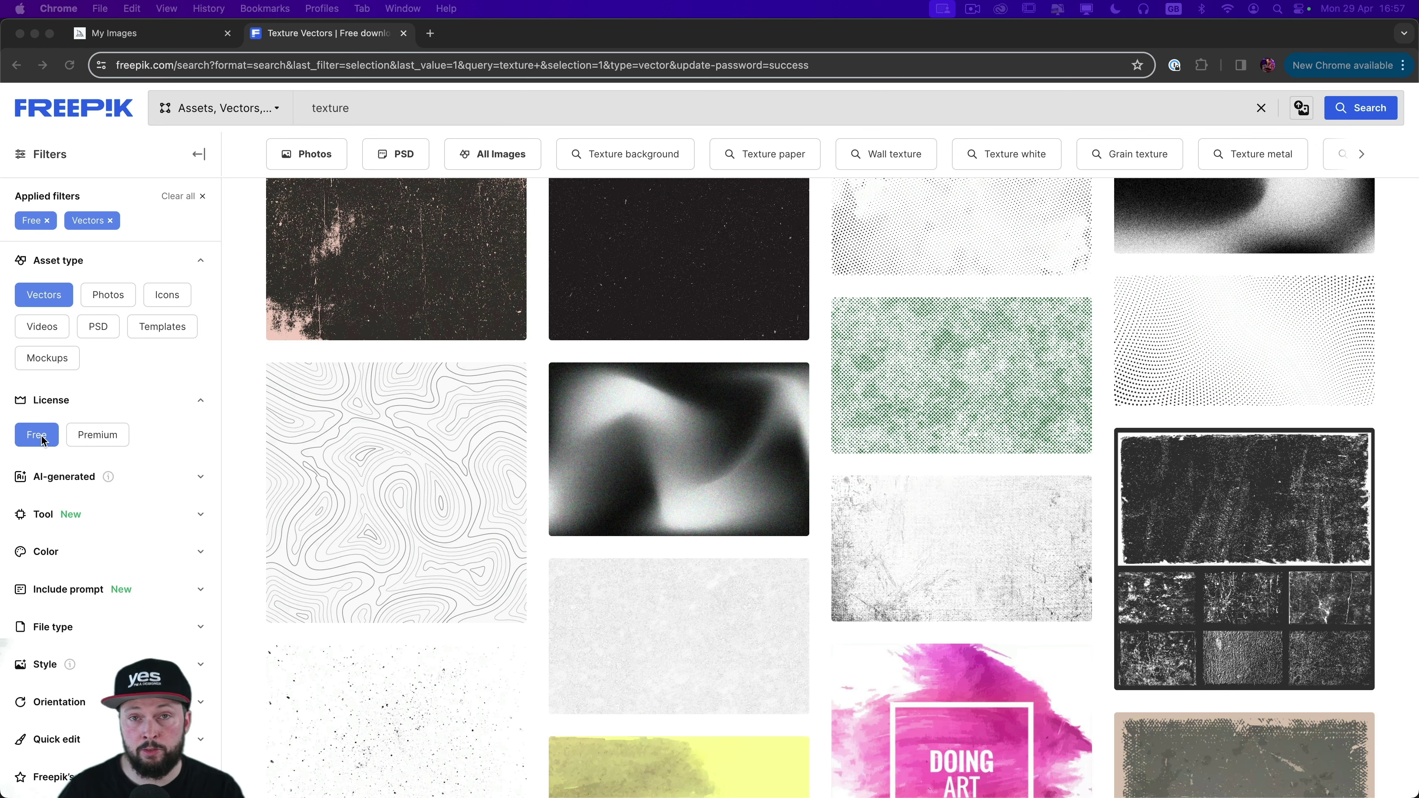
pyautogui.scroll(-3, 600, 489)
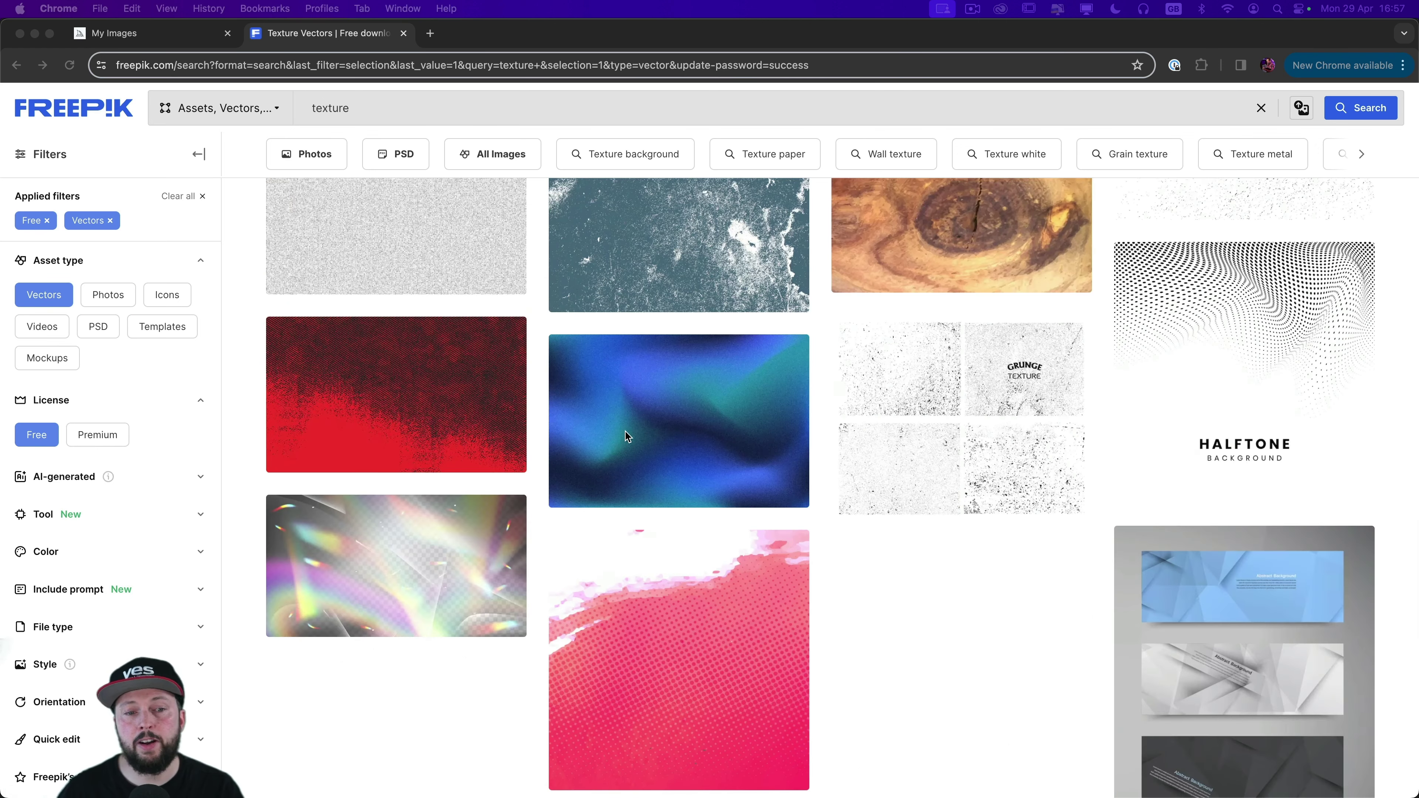
pyautogui.scroll(1, 636, 429)
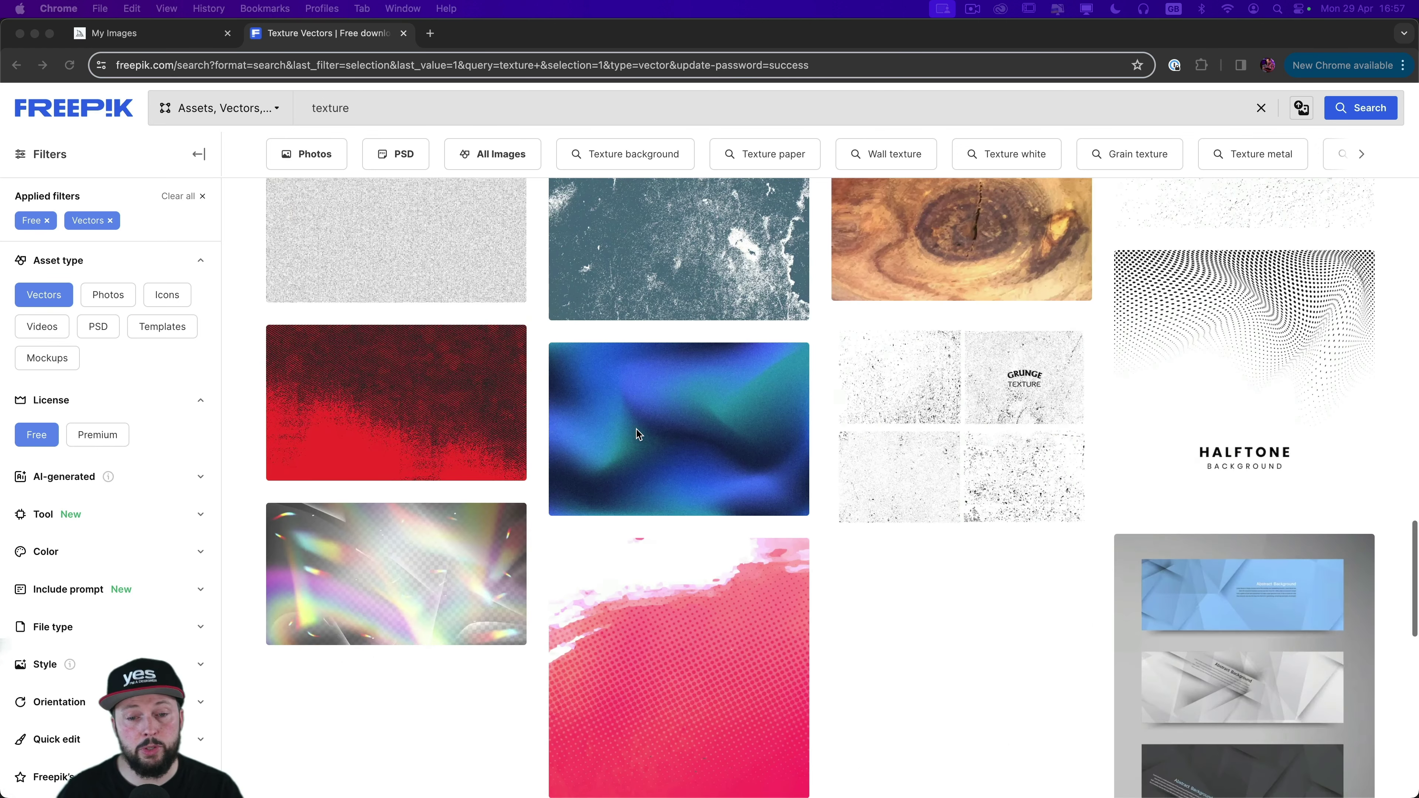
pyautogui.click(900, 440)
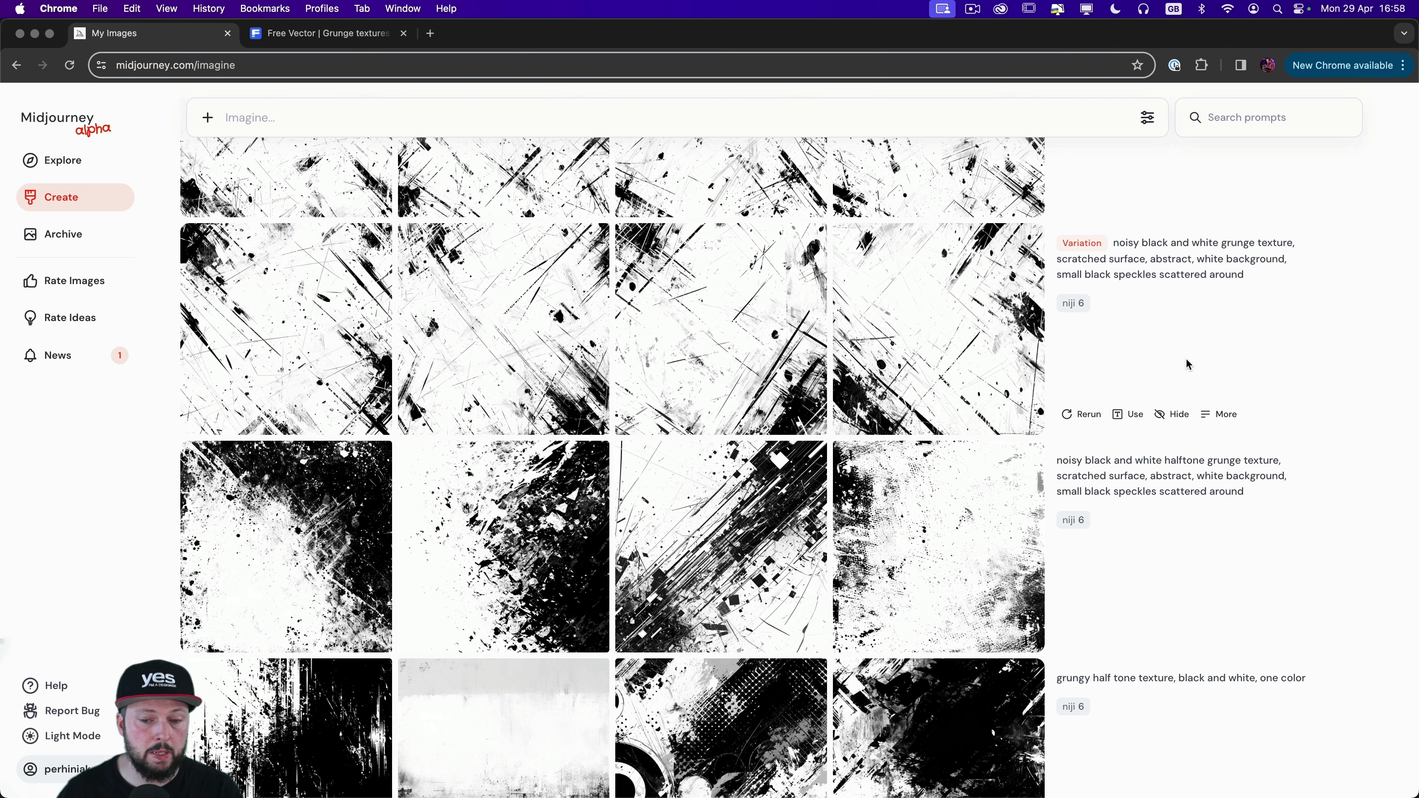
# Step: Open the rightmost halftone grunge texture in Midjourney and highlight its full prompt text
pyautogui.click(964, 516)
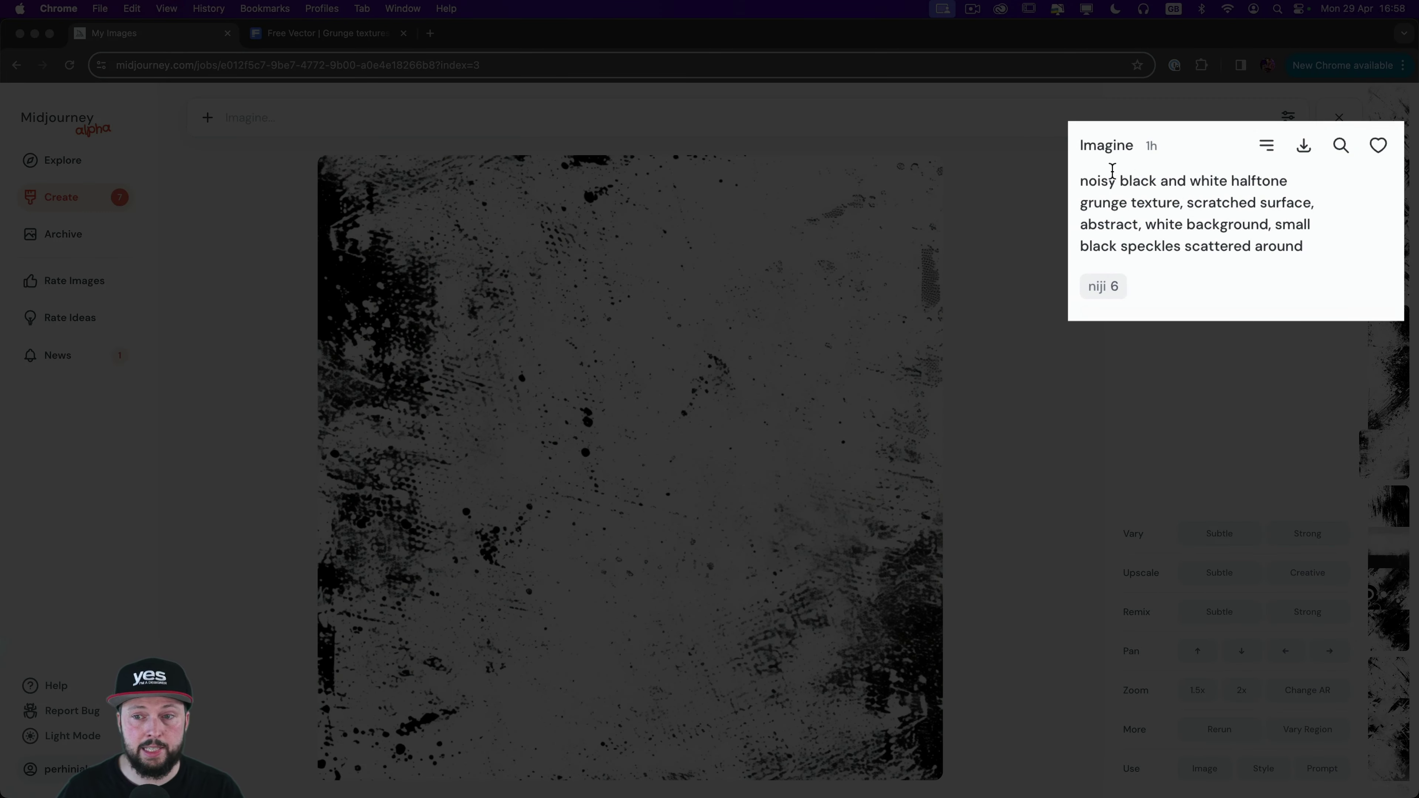
pyautogui.moveTo(1092, 185); pyautogui.dragTo(1347, 270)
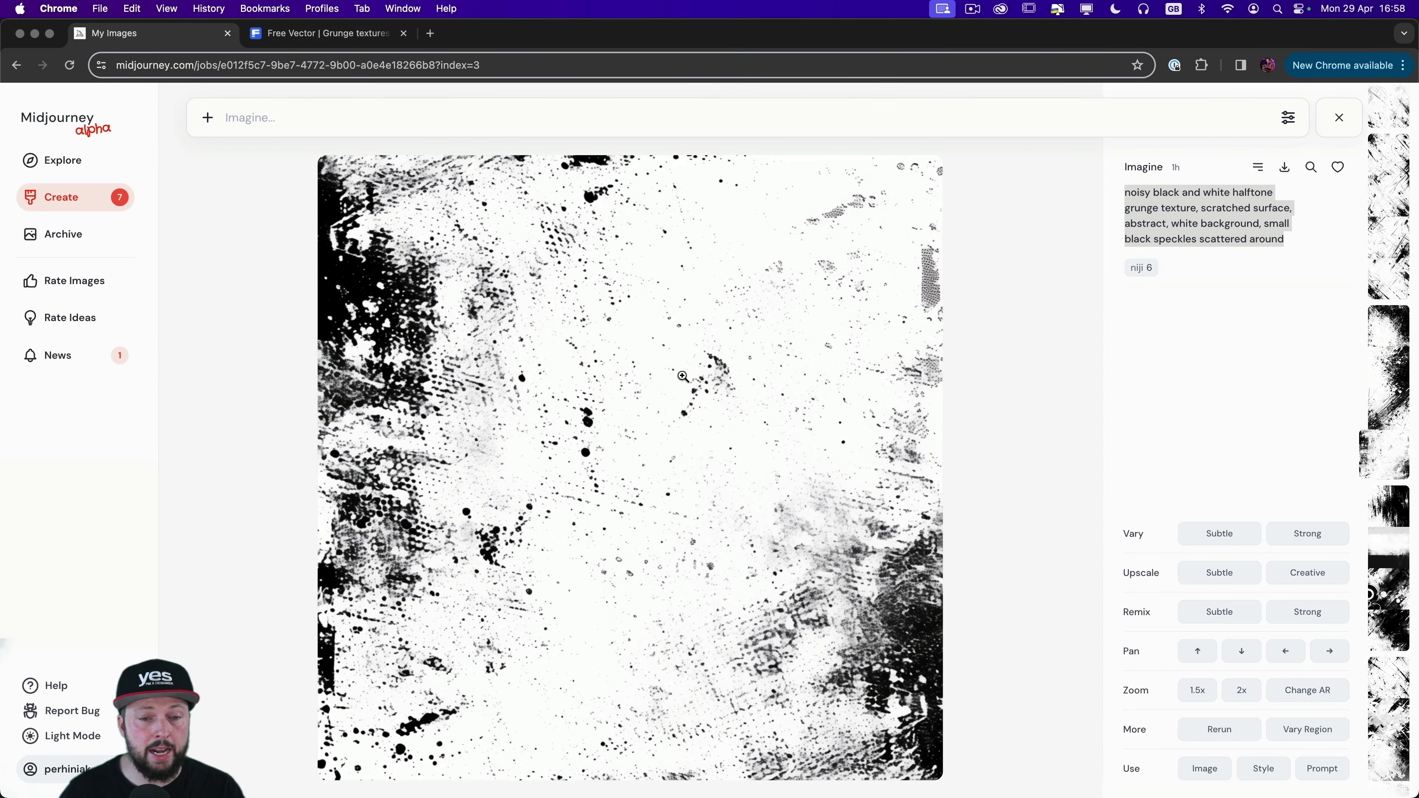
# Step: Copy the halftone grunge texture image from Midjourney and paste it into the bear artwork's opacity mask in Illustrator
pyautogui.rightClick(614, 343)
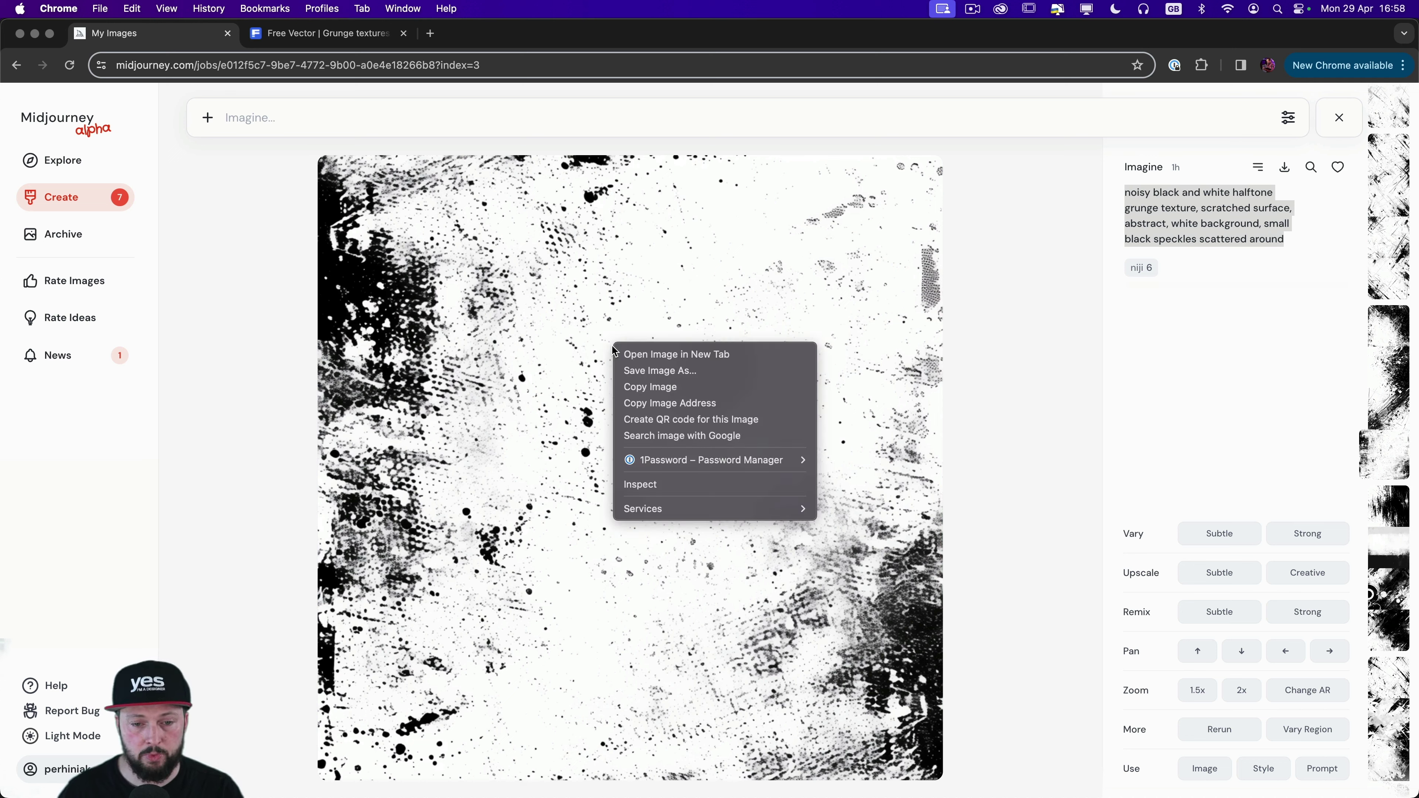
pyautogui.click(651, 389)
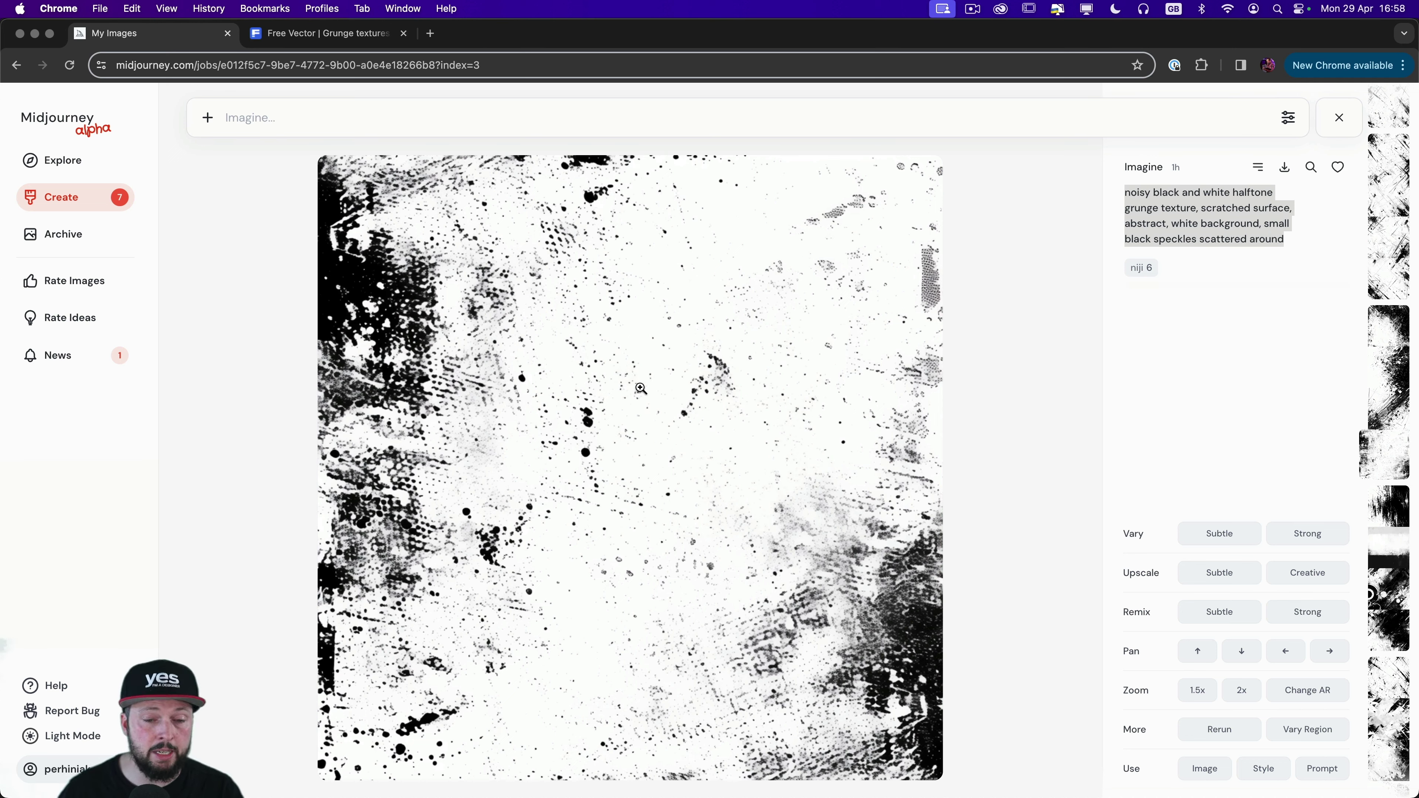
pyautogui.press('super+Tab')
pyautogui.press('super+v')
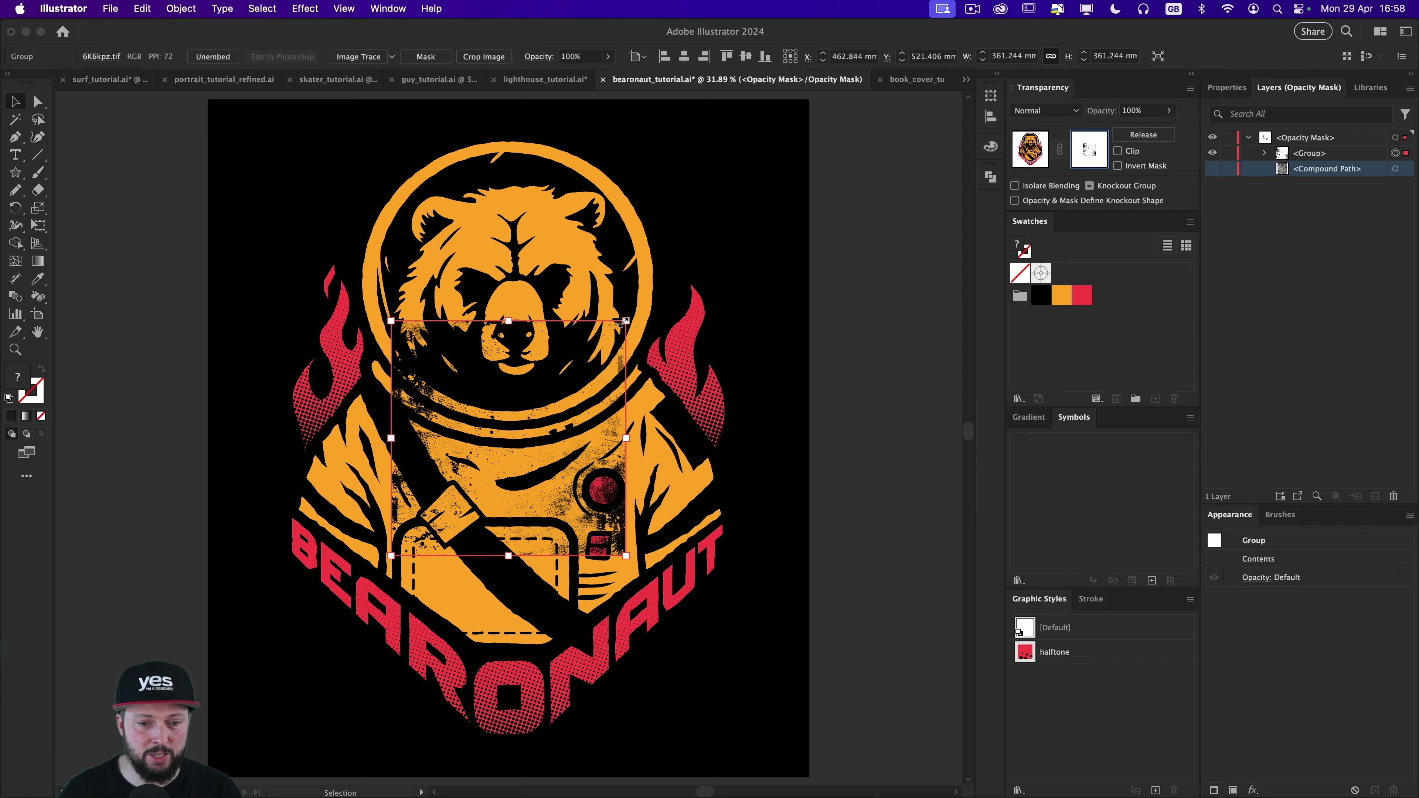
# Step: Enlarge the pasted texture to about 724 by 958 mm over the bear illustration and trace it with the Noise effect preset
pyautogui.moveTo(625, 320); pyautogui.dragTo(745, 129)
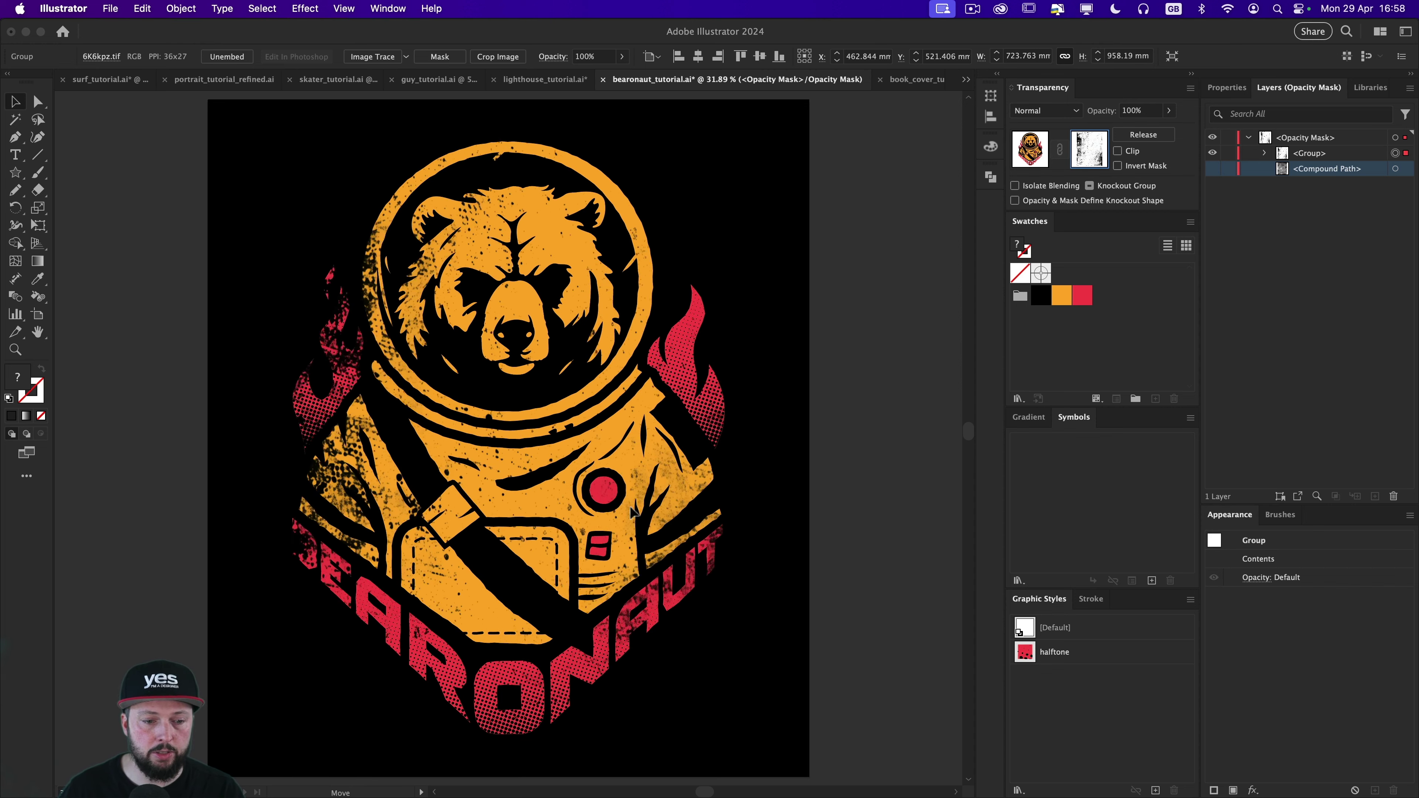
pyautogui.moveTo(630, 513); pyautogui.dragTo(620, 510)
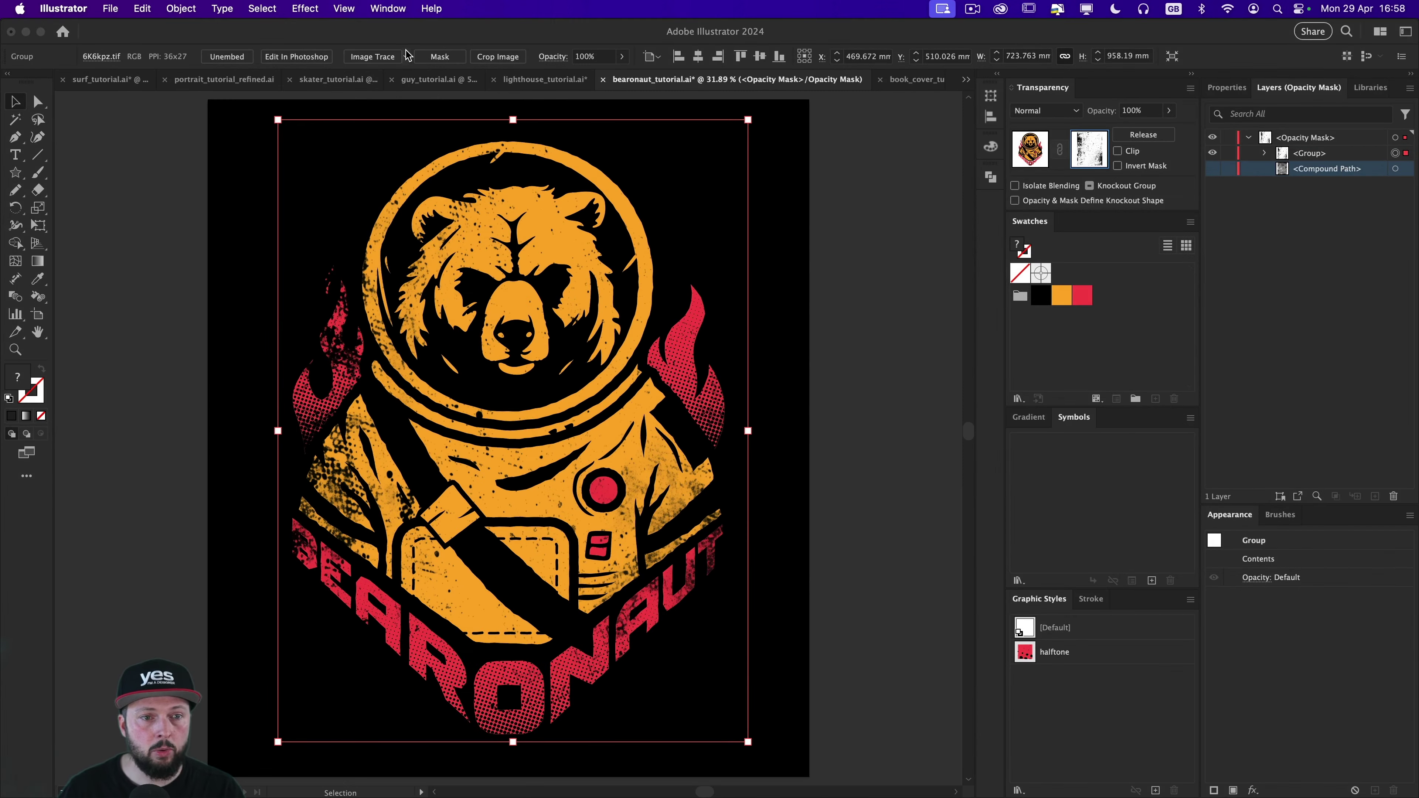
pyautogui.click(406, 56)
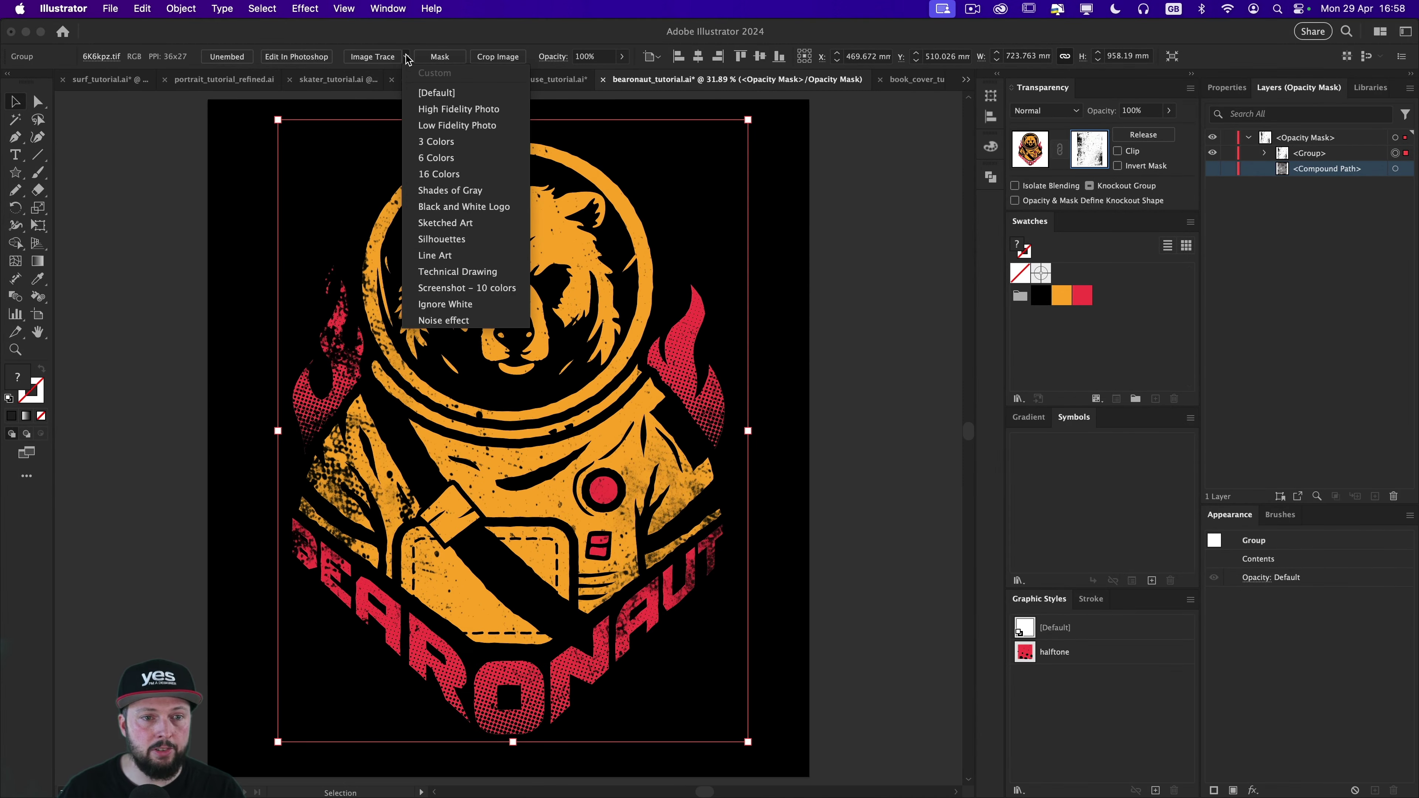
pyautogui.click(444, 320)
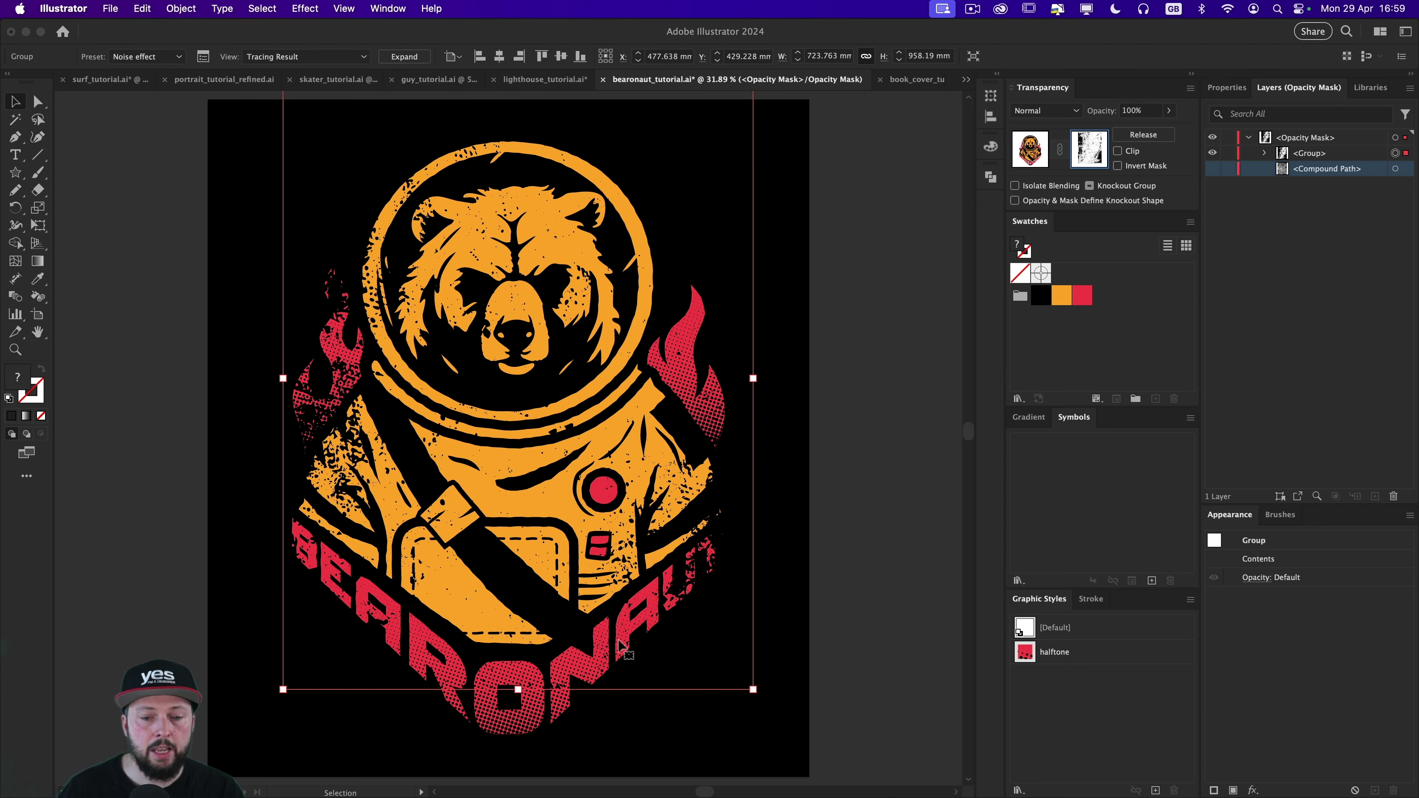
# Step: Shift the traced texture upwards over the bear and toggle its group's visibility in the opacity mask
pyautogui.moveTo(705, 649)
pyautogui.mouseDown()
pyautogui.moveTo(697, 566)
pyautogui.moveTo(719, 575)
pyautogui.mouseUp()
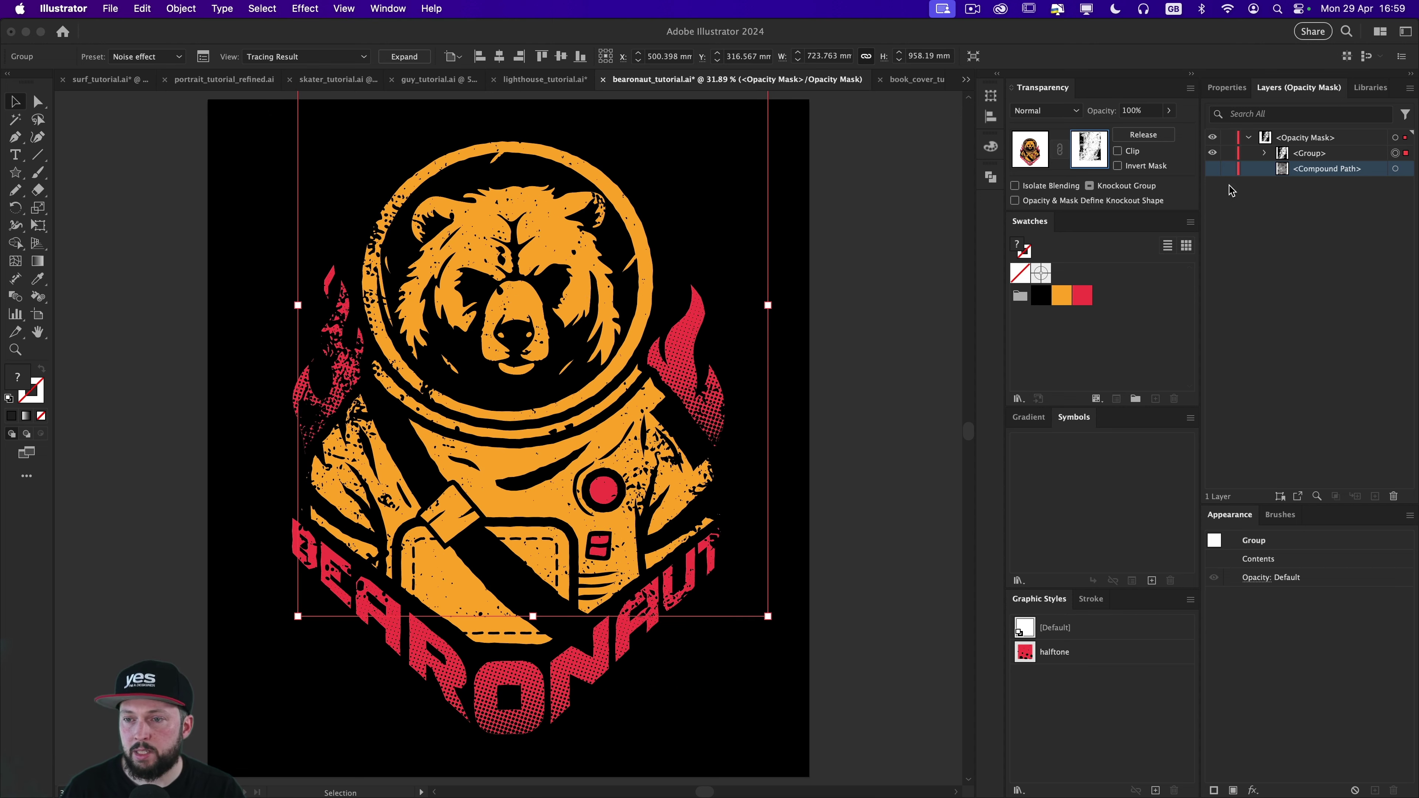
pyautogui.click(1212, 155)
pyautogui.click(1212, 154)
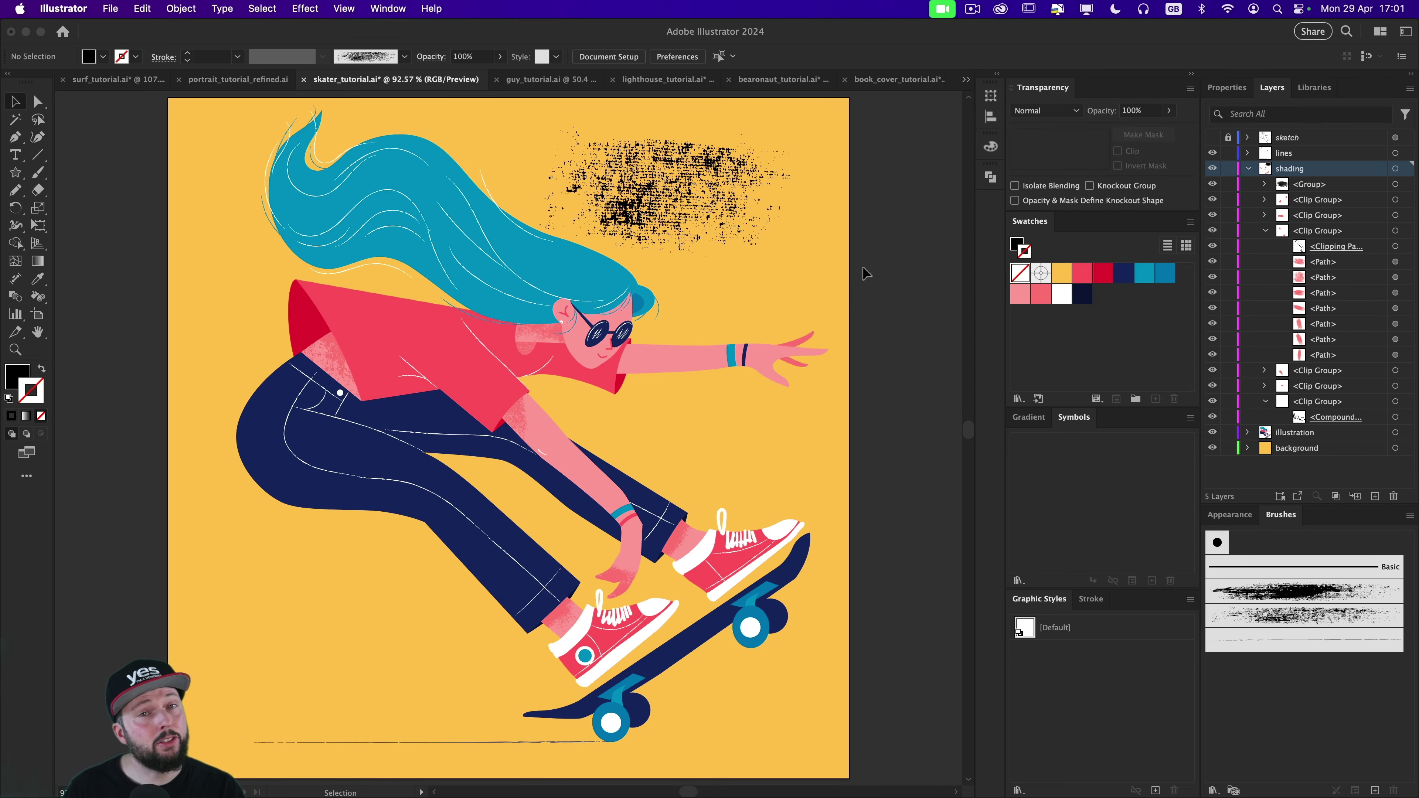
# Step: Create an art brush from the black grunge texture in the skater document, using the Tints colorization method
pyautogui.click(697, 199)
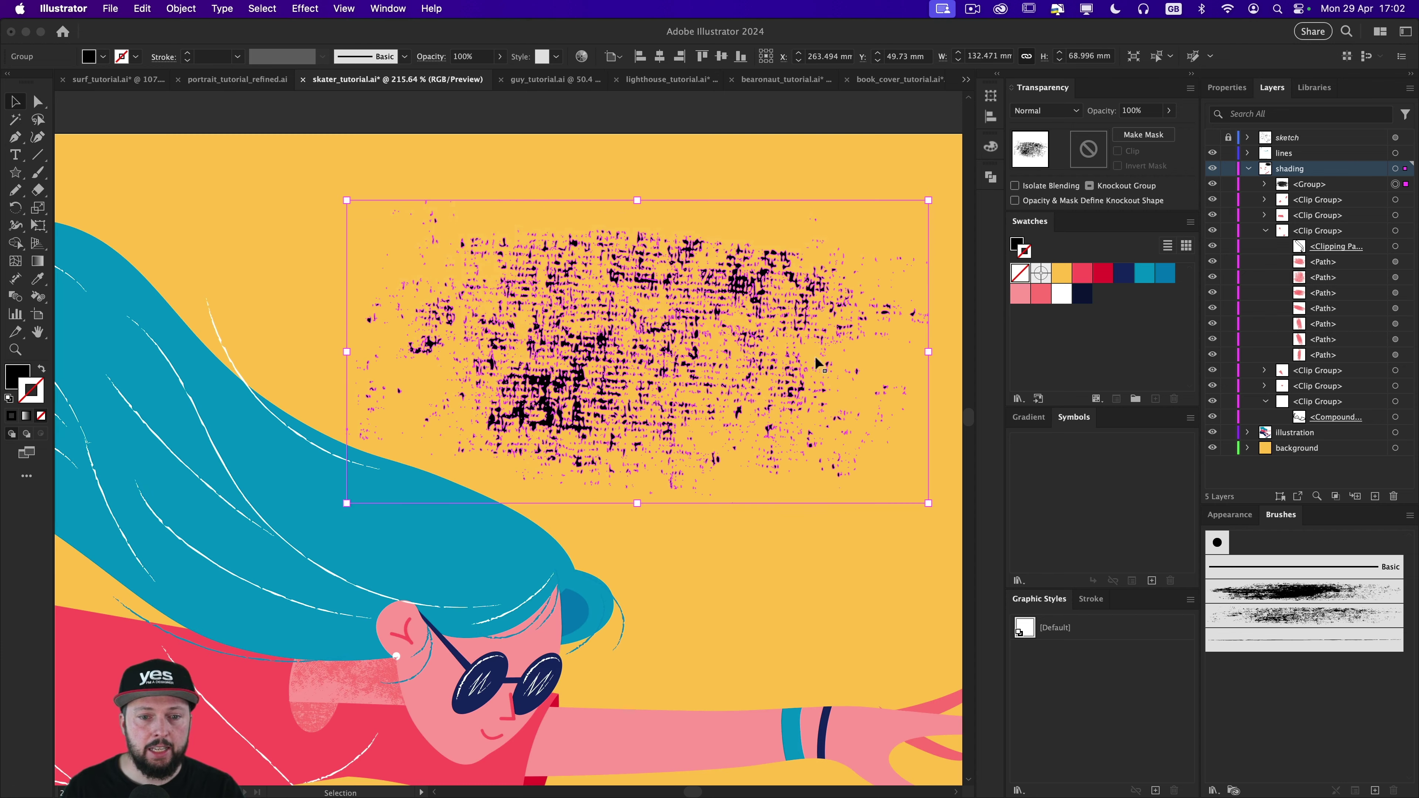
pyautogui.moveTo(678, 334)
pyautogui.mouseDown()
pyautogui.moveTo(944, 441)
pyautogui.moveTo(1258, 699)
pyautogui.moveTo(1283, 696)
pyautogui.mouseUp()
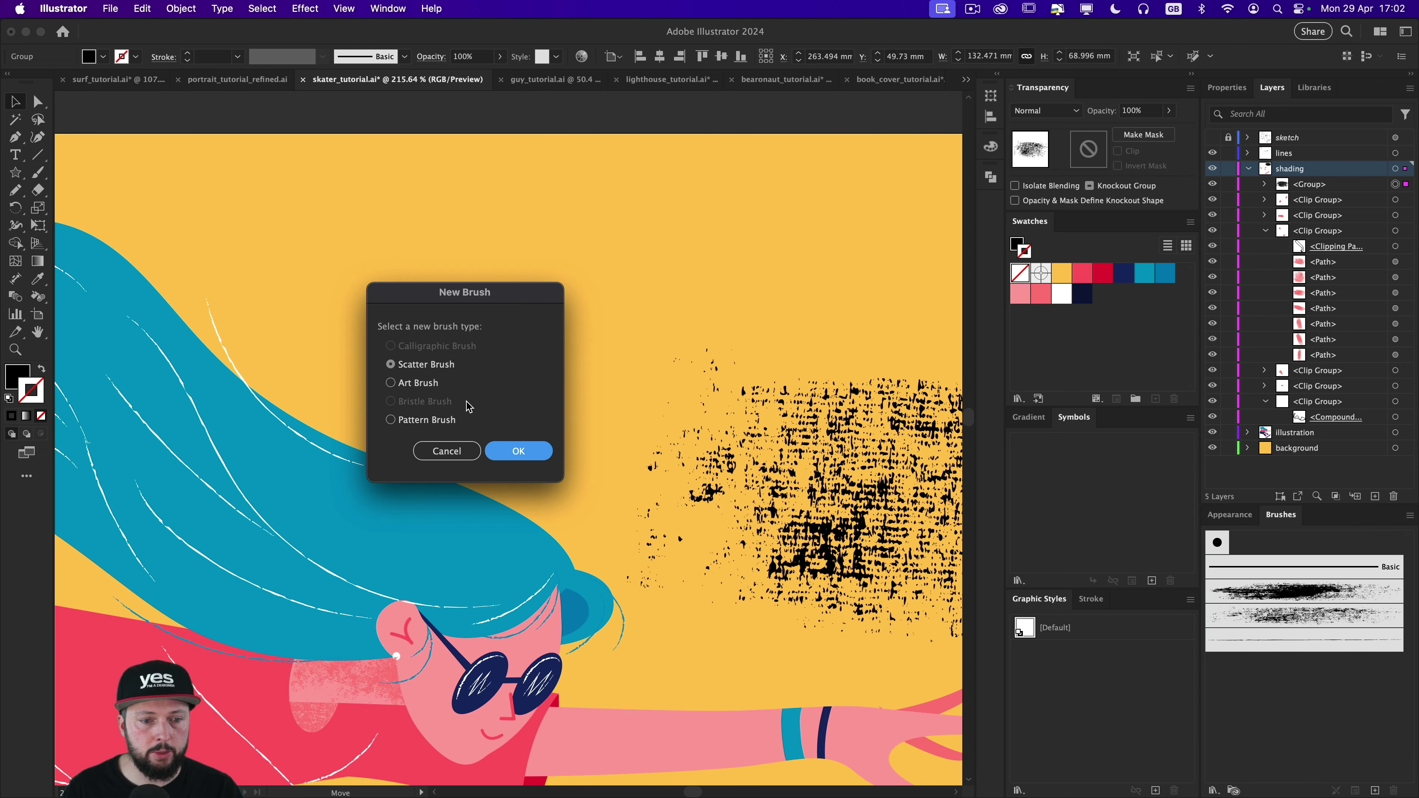
pyautogui.click(409, 384)
pyautogui.click(500, 447)
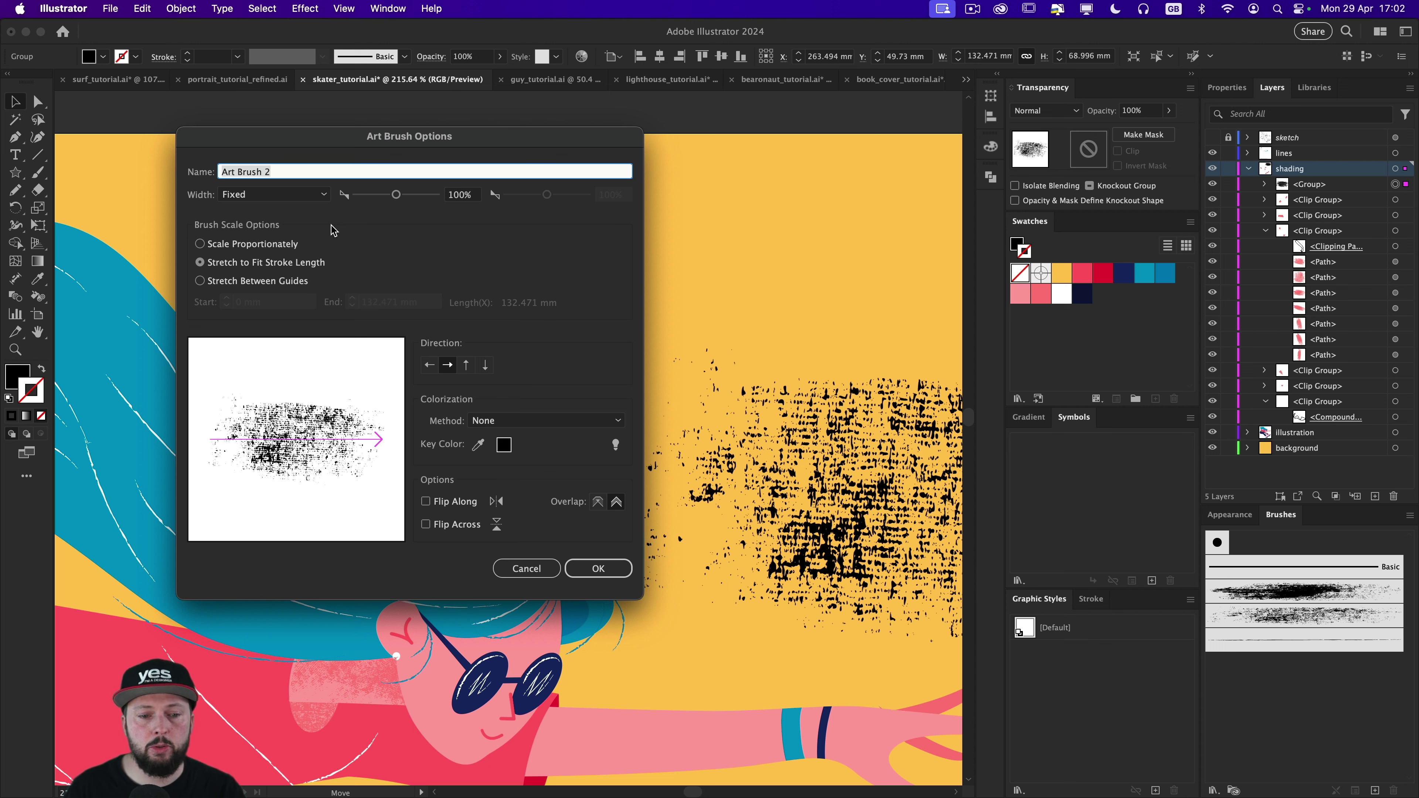
pyautogui.click(503, 424)
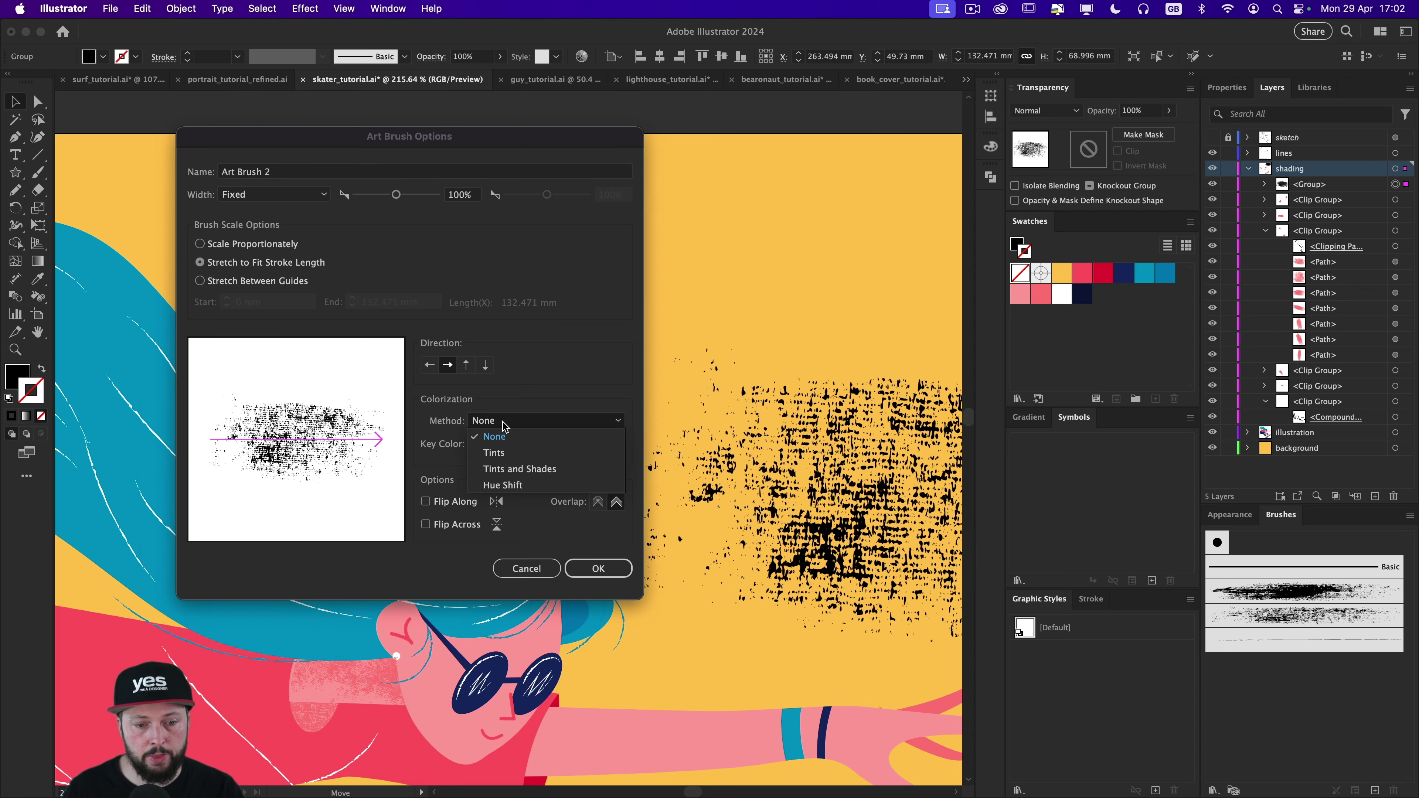
pyautogui.click(500, 456)
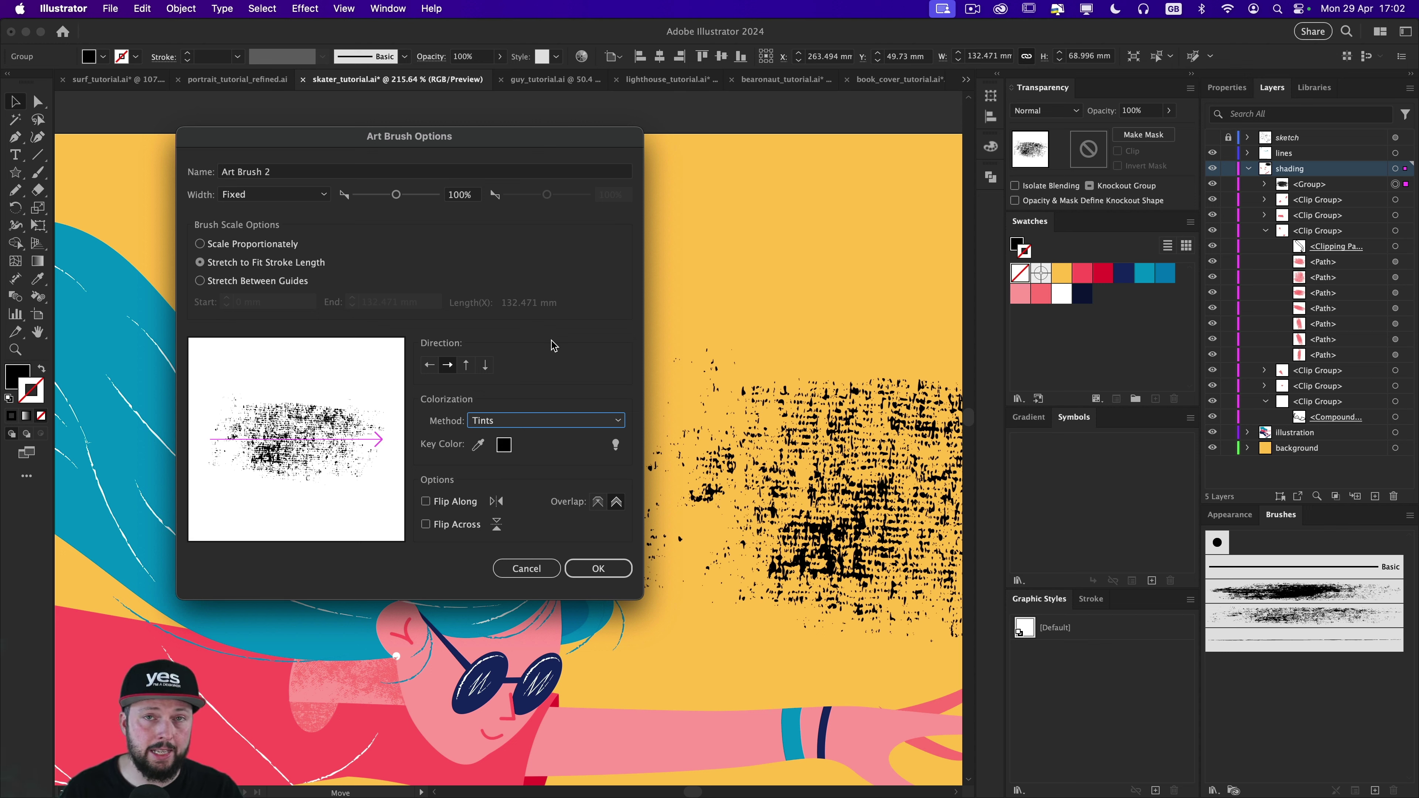
pyautogui.moveTo(385, 199); pyautogui.dragTo(379, 199)
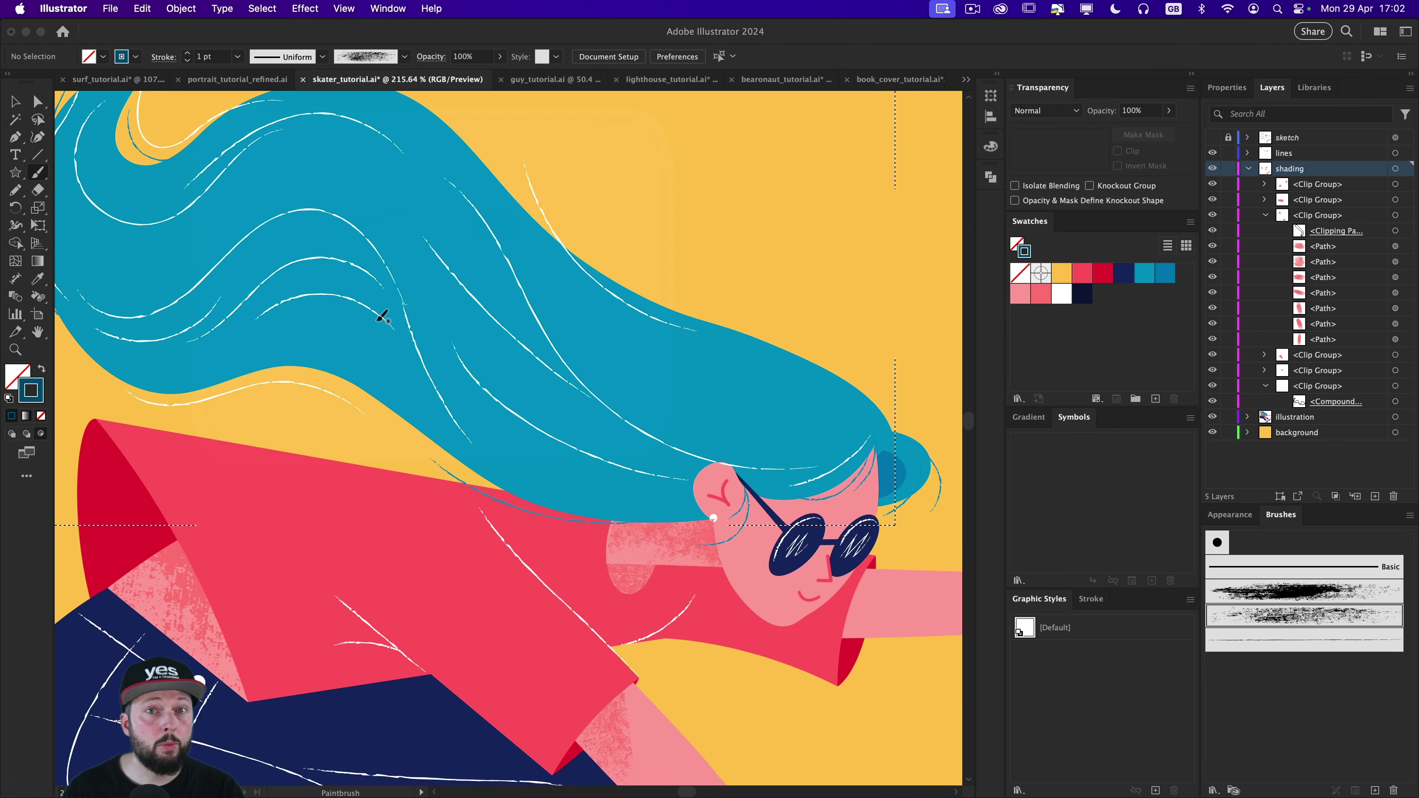
# Step: Paint dark teal textured brush strokes along the lower strands of the skater's hair with the Paintbrush
pyautogui.moveTo(162, 326)
pyautogui.mouseDown()
pyautogui.moveTo(275, 277)
pyautogui.moveTo(438, 420)
pyautogui.mouseUp()
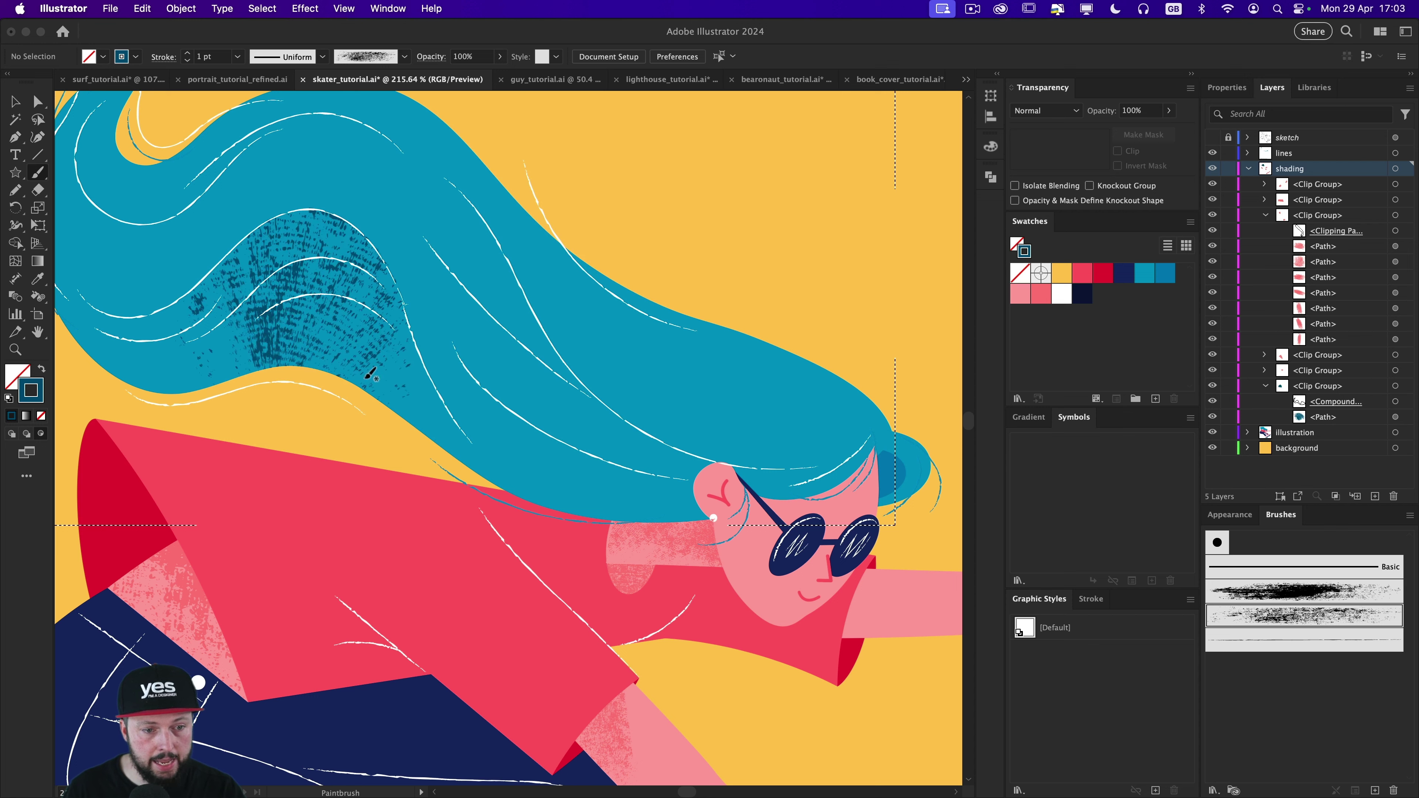
pyautogui.moveTo(353, 336)
pyautogui.mouseDown()
pyautogui.moveTo(487, 500)
pyautogui.moveTo(504, 485)
pyautogui.mouseUp()
pyautogui.moveTo(127, 347); pyautogui.dragTo(265, 345)
pyautogui.moveTo(202, 198); pyautogui.dragTo(427, 434)
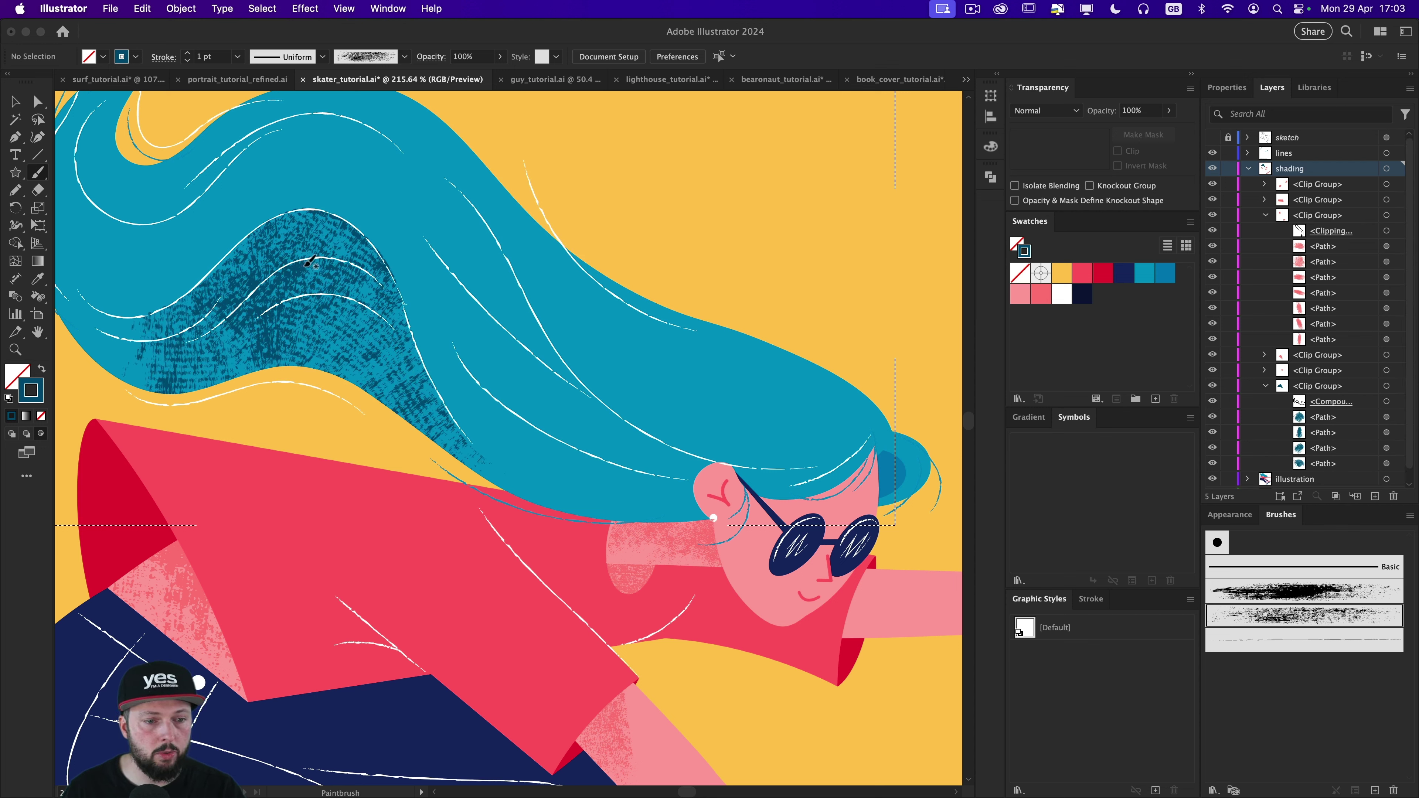
pyautogui.moveTo(305, 267); pyautogui.dragTo(571, 427)
pyautogui.press('space')
pyautogui.moveTo(417, 367); pyautogui.dragTo(514, 397)
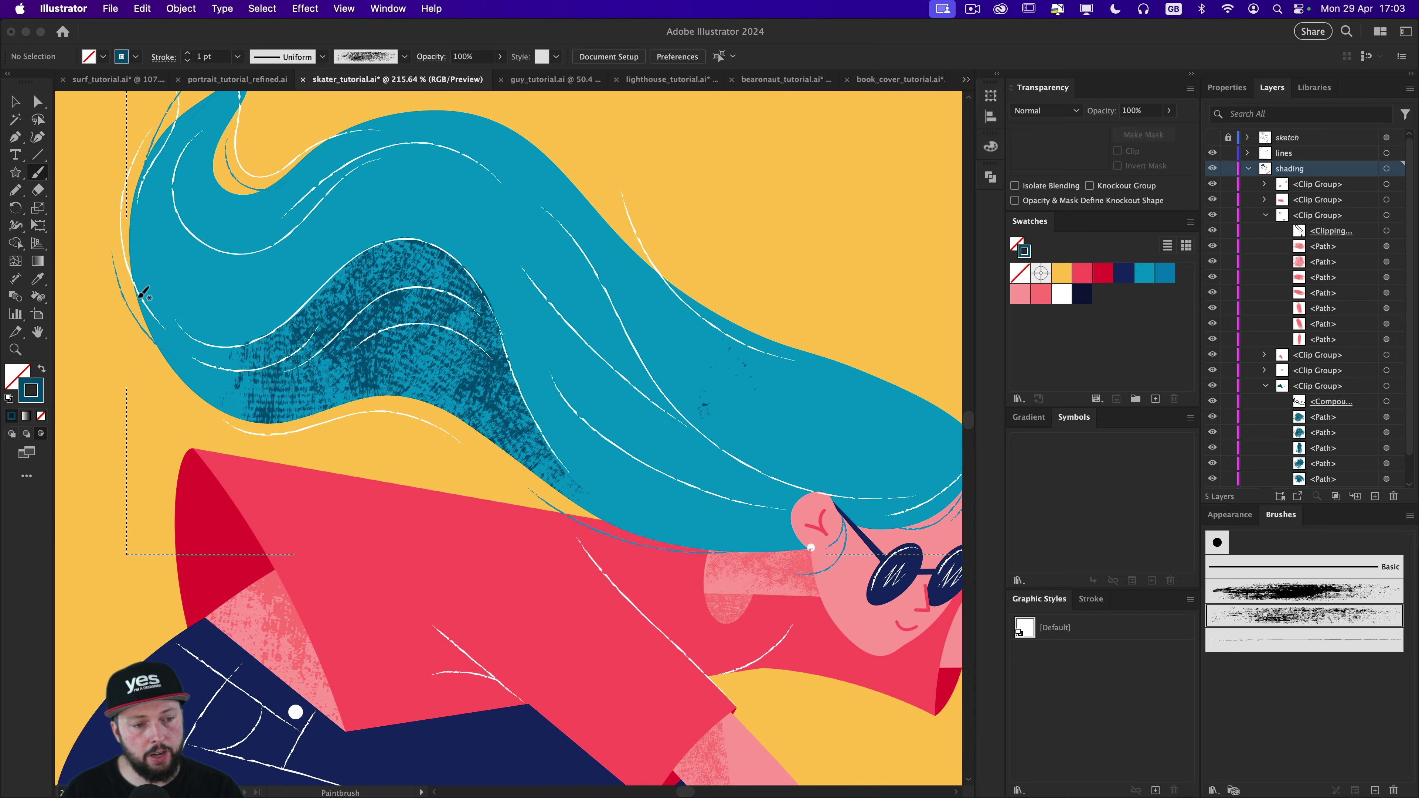
pyautogui.moveTo(545, 458); pyautogui.dragTo(613, 521)
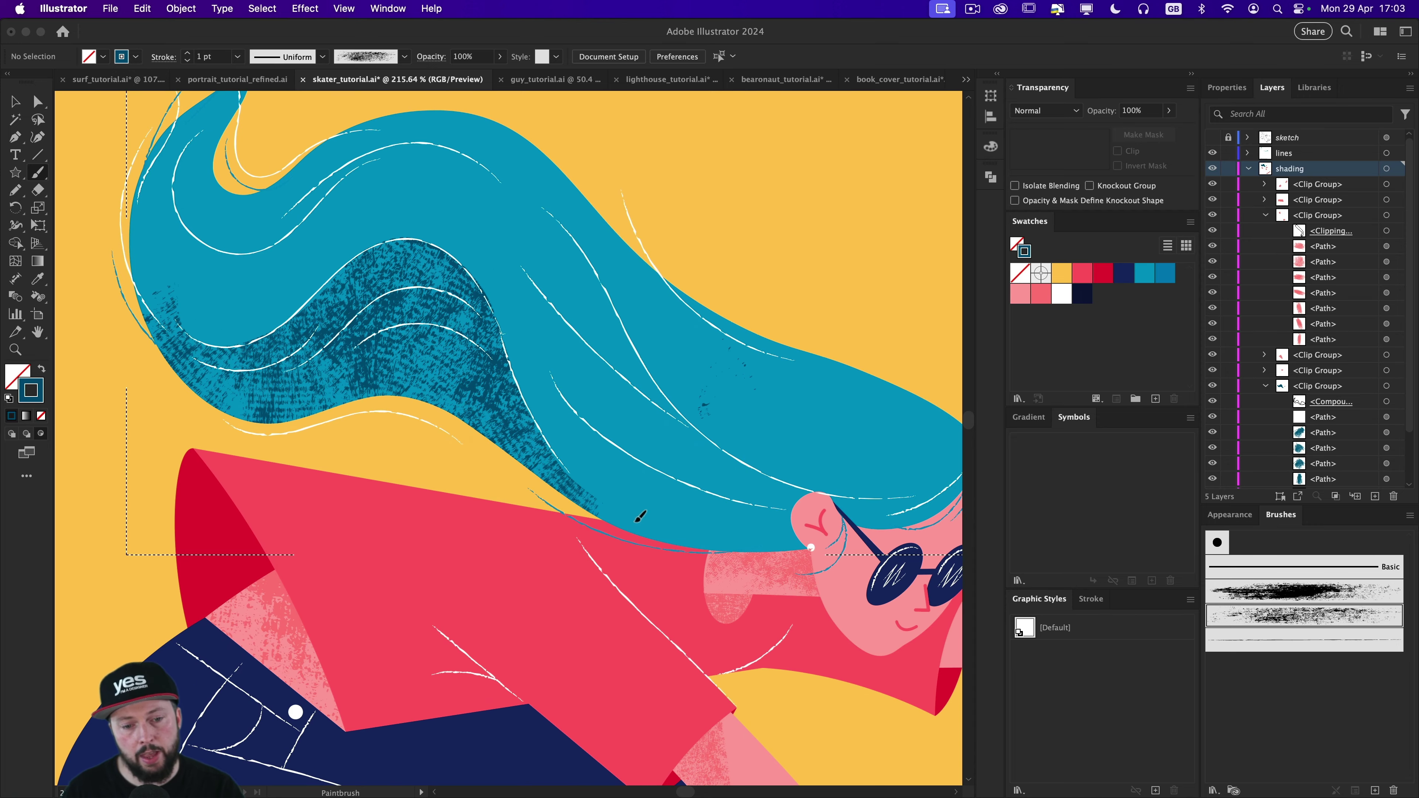
pyautogui.press('space')
pyautogui.moveTo(606, 580); pyautogui.dragTo(585, 449)
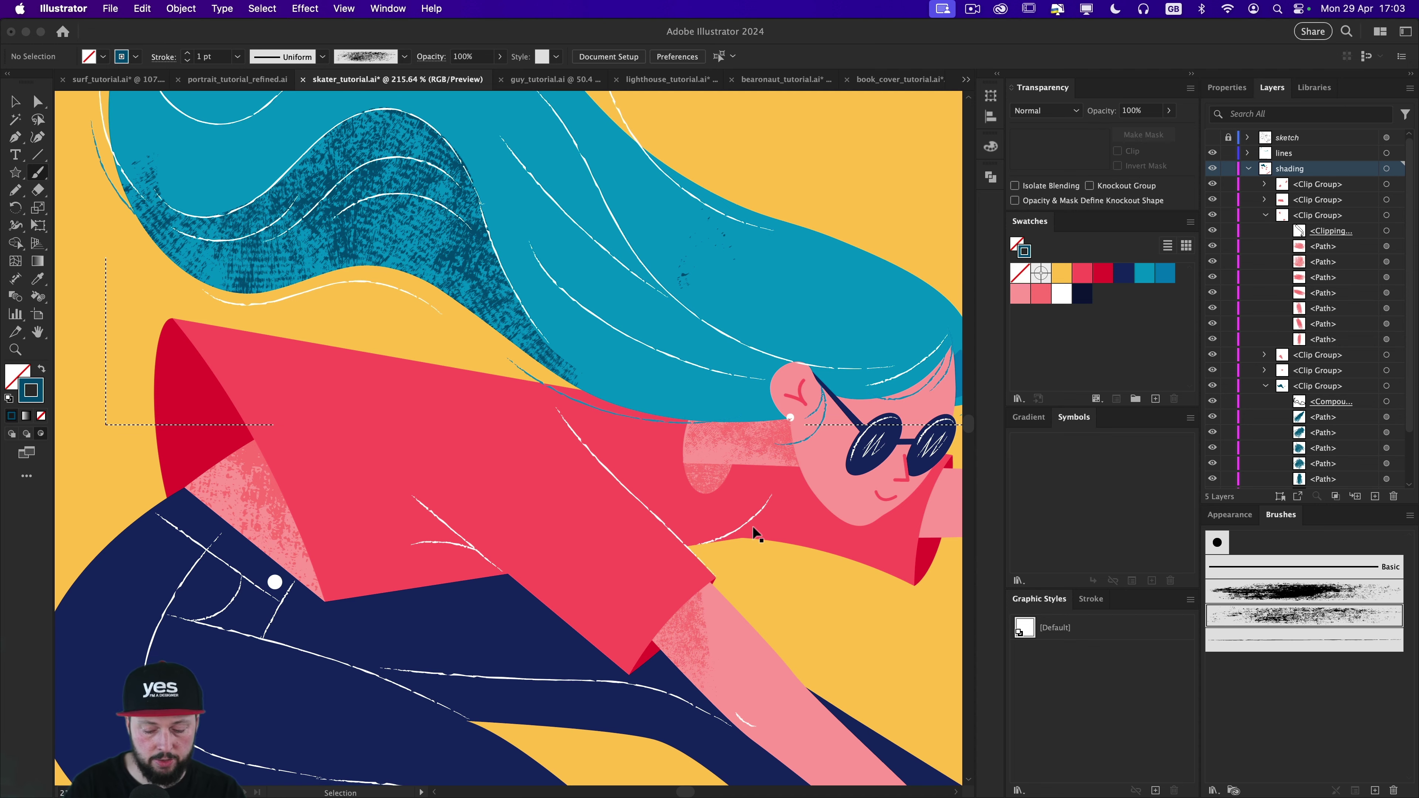
pyautogui.press('super+0')
pyautogui.press('v')
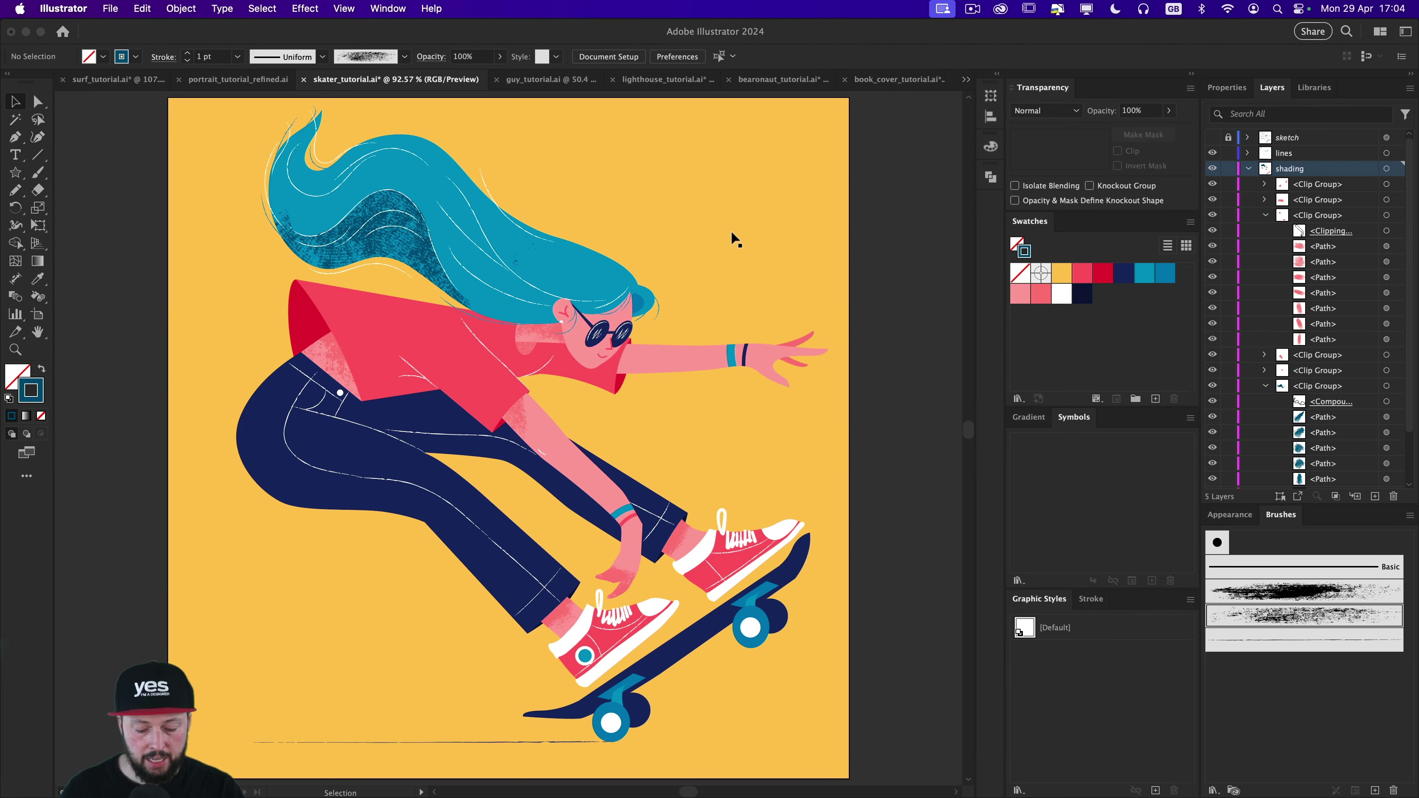
# Step: Paint a dark teal textured stroke about 148 mm wide on the yellow background above the arm and select it
pyautogui.press('b')
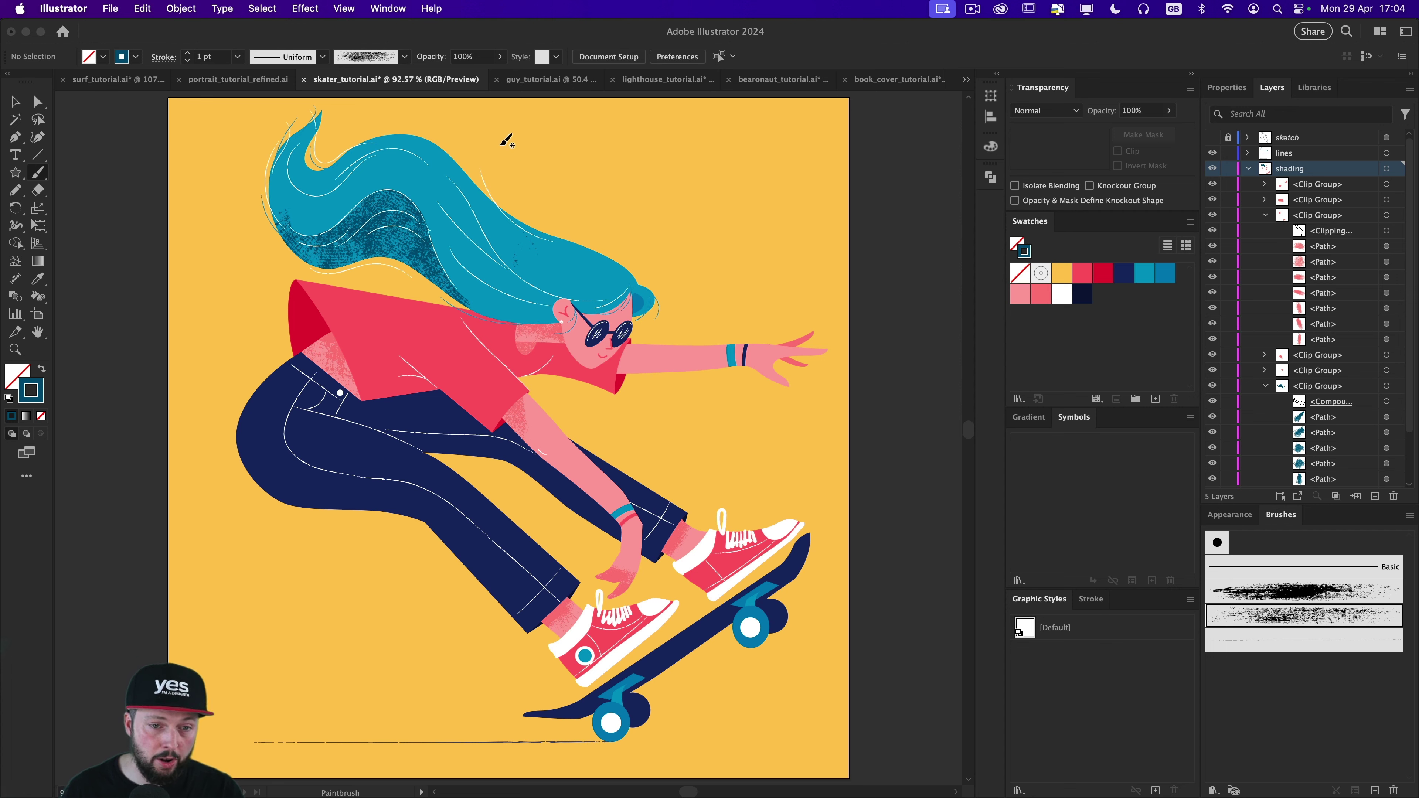
pyautogui.moveTo(502, 143); pyautogui.dragTo(565, 182)
pyautogui.moveTo(784, 218); pyautogui.dragTo(783, 220)
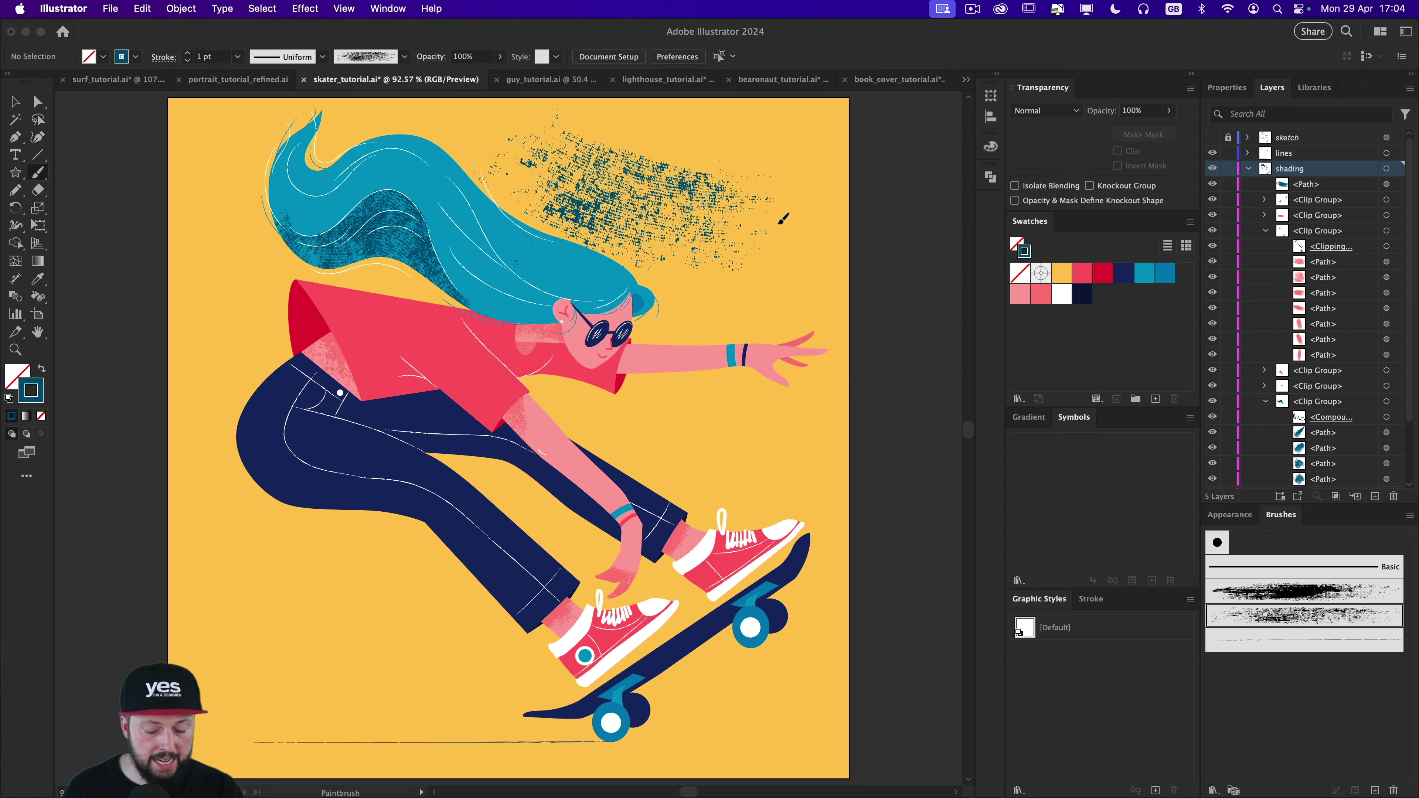
pyautogui.press('v')
pyautogui.click(670, 227)
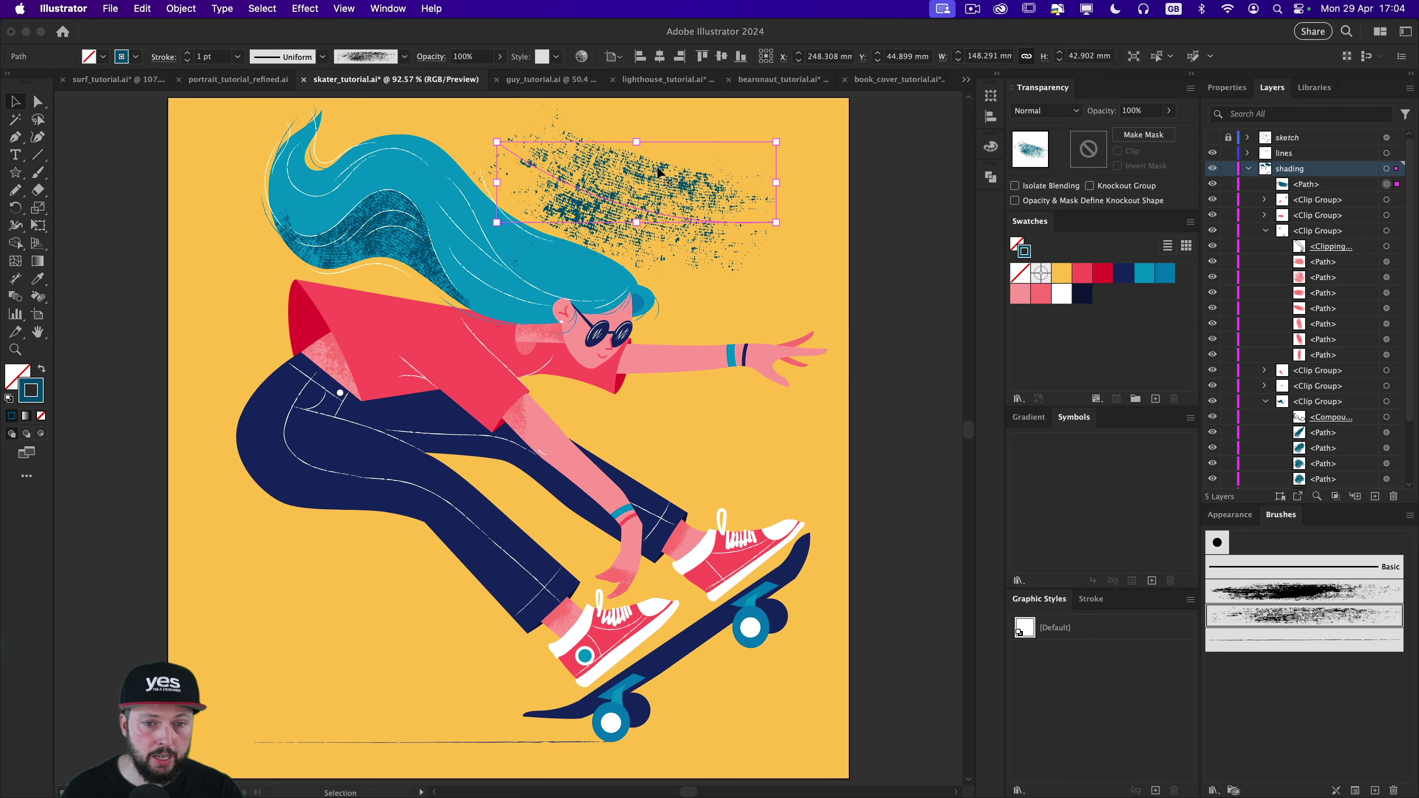
pyautogui.moveTo(668, 224); pyautogui.dragTo(709, 225)
pyautogui.moveTo(625, 235)
pyautogui.mouseDown()
pyautogui.moveTo(654, 241)
pyautogui.moveTo(559, 297)
pyautogui.mouseUp()
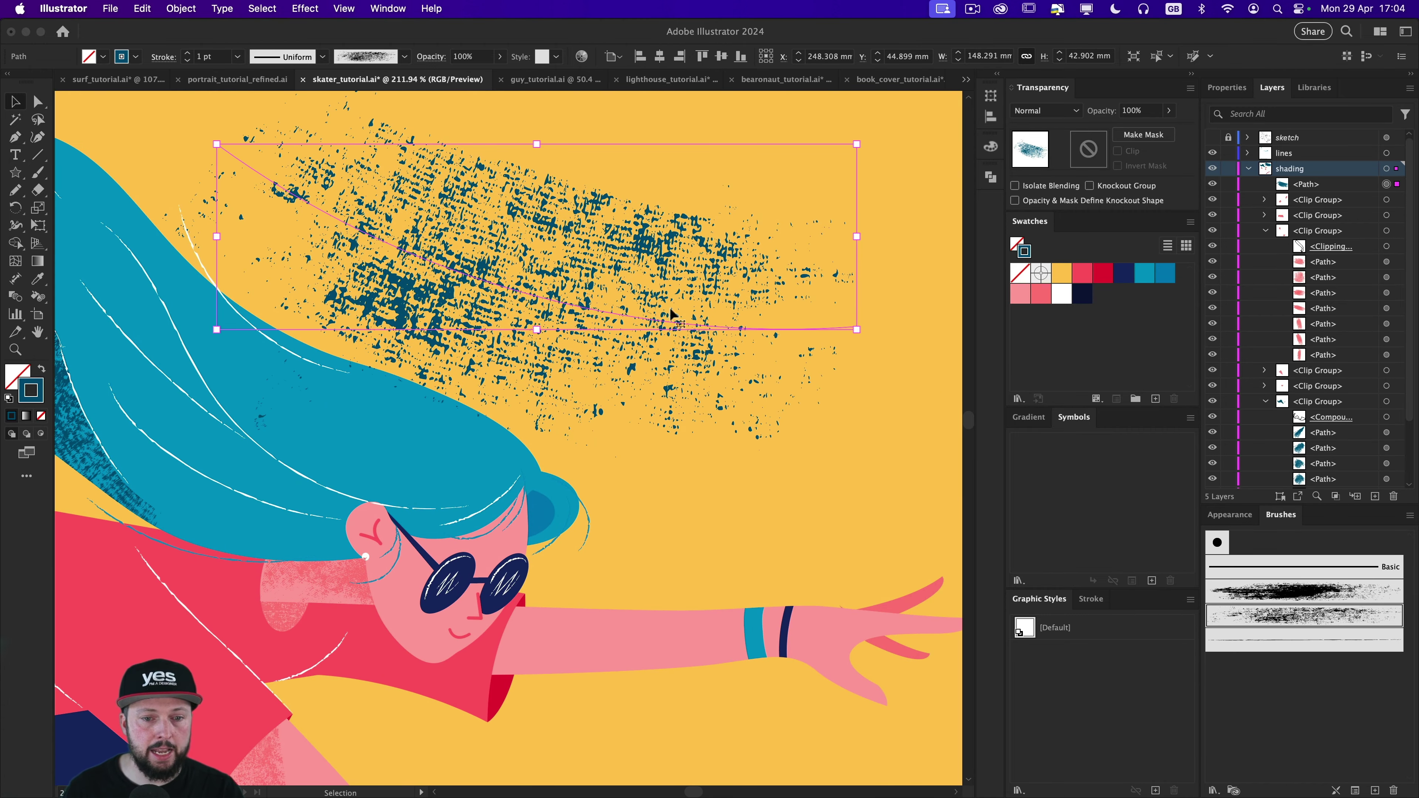
# Step: Turn the selected textured stroke into a dashed line with a 100 pt dash
pyautogui.click(1222, 514)
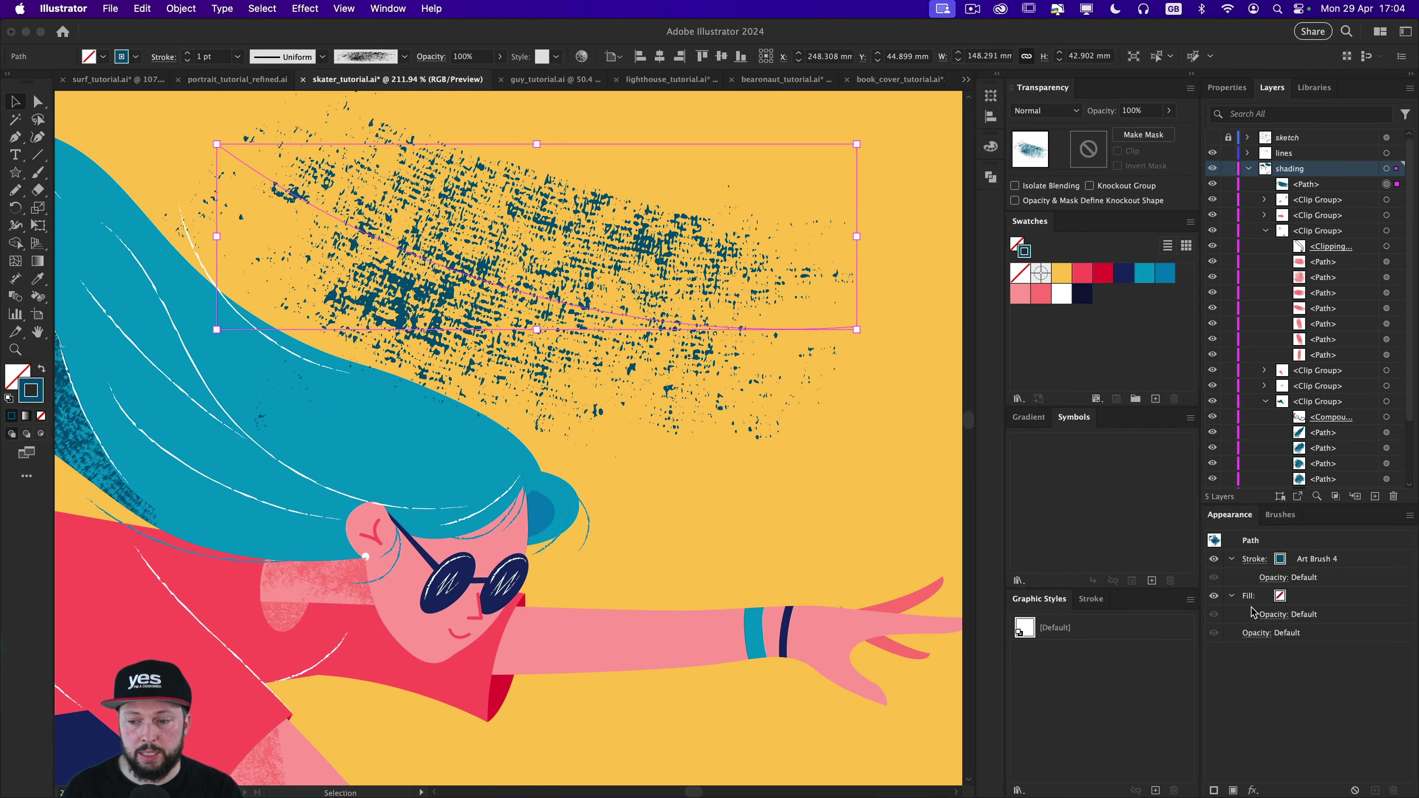
pyautogui.click(1254, 559)
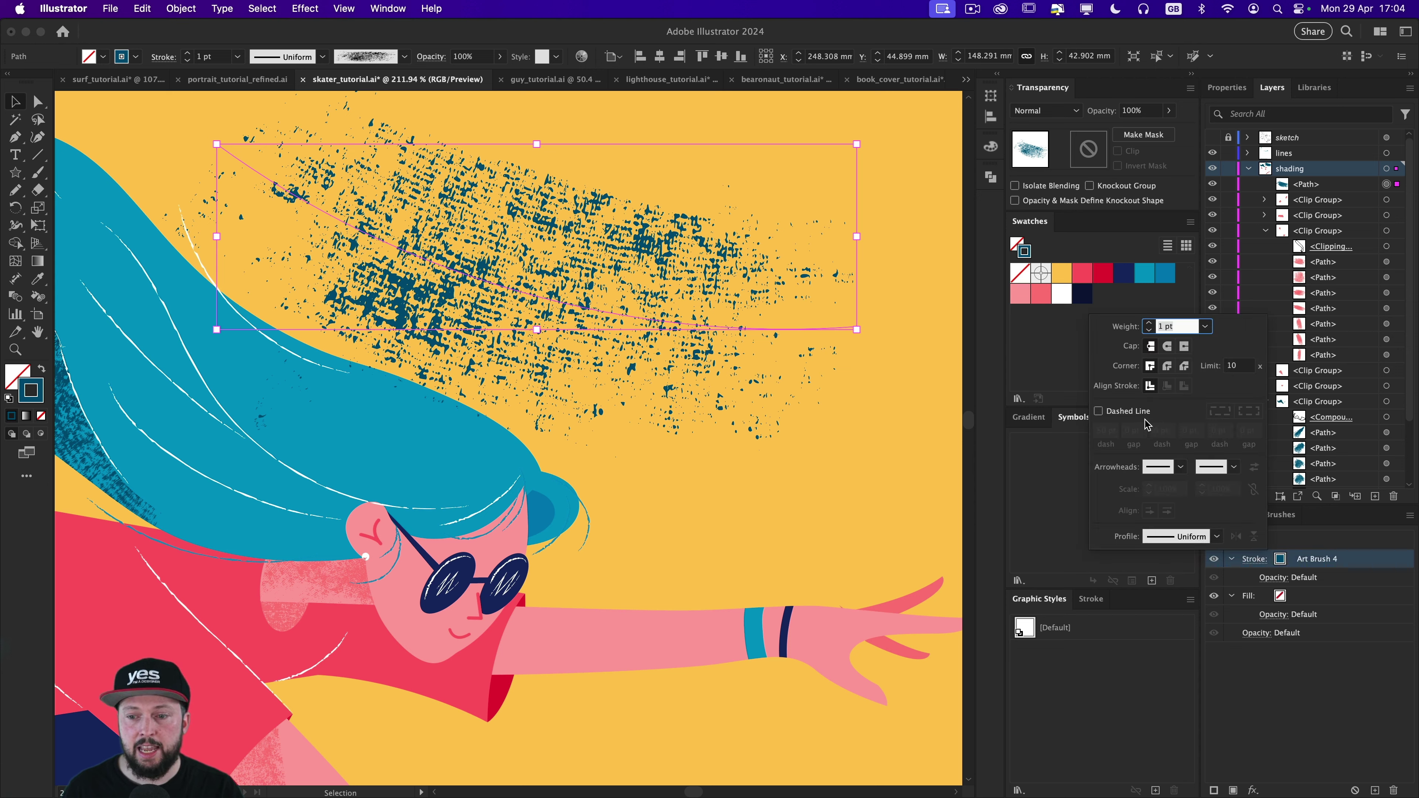
pyautogui.click(1109, 412)
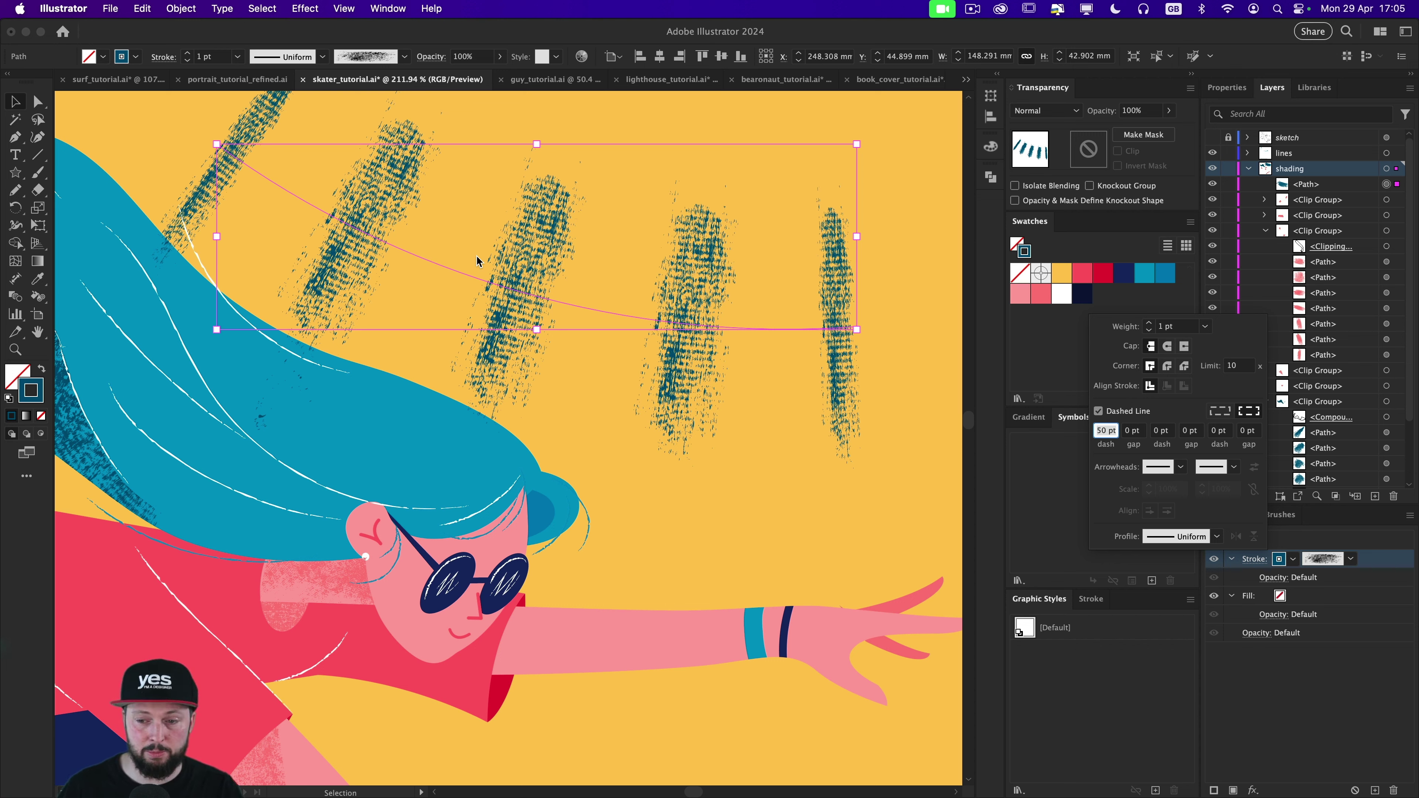
pyautogui.write('1')
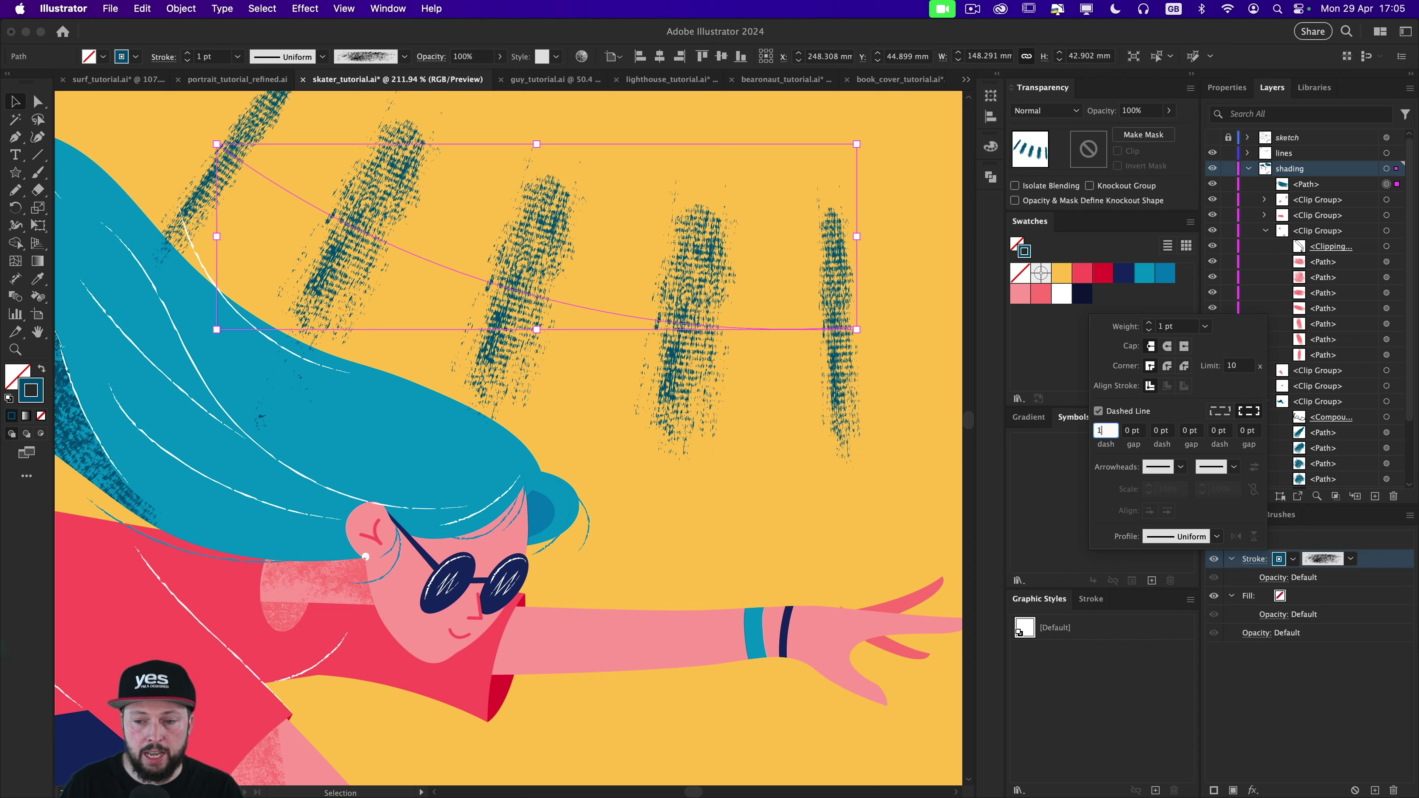
pyautogui.write('00')
pyautogui.press('Return')
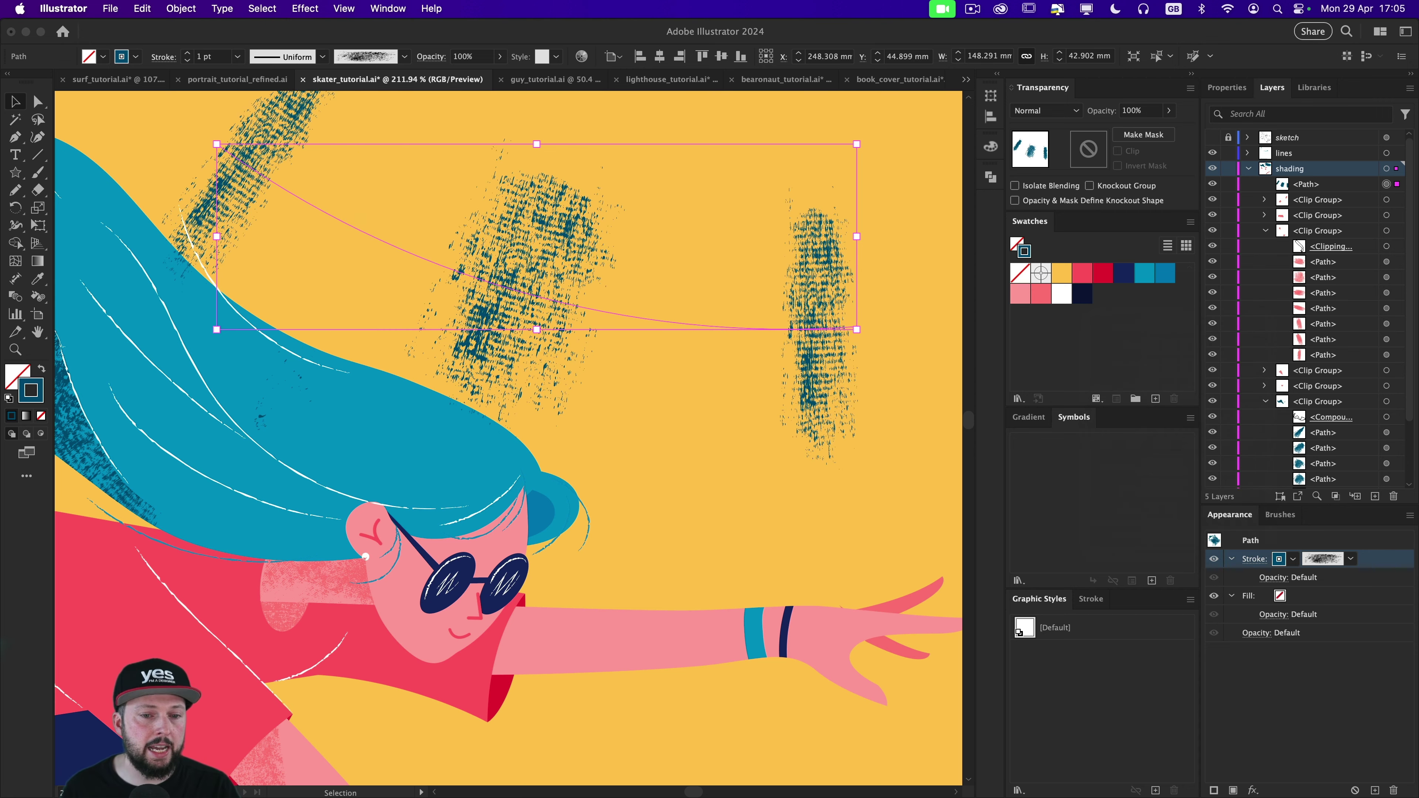
# Step: Move the dashed path's right end anchor outwards beyond the artboard, stretching the path to about 325 mm wide
pyautogui.moveTo(844, 251); pyautogui.dragTo(898, 303)
pyautogui.press('a')
pyautogui.click(556, 312)
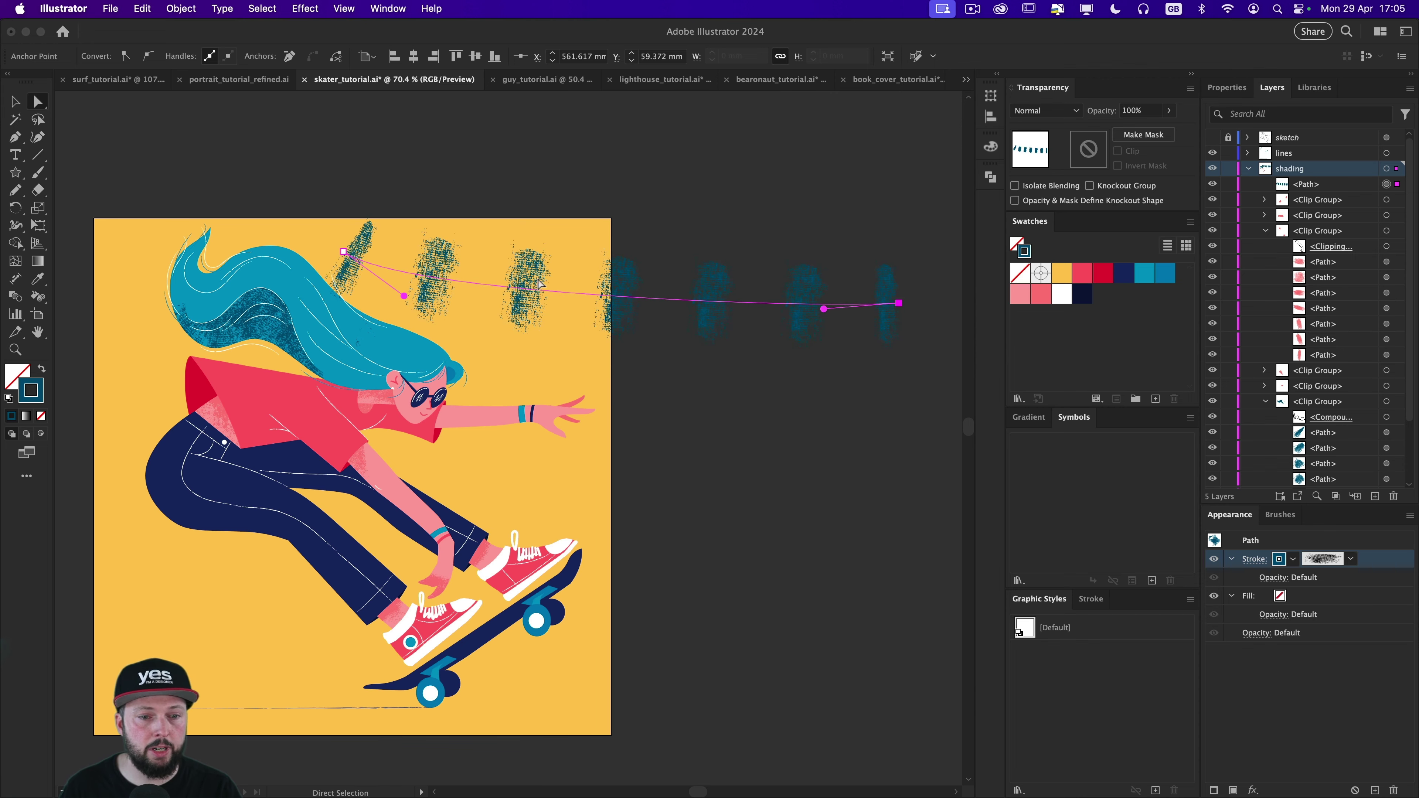
pyautogui.press('v')
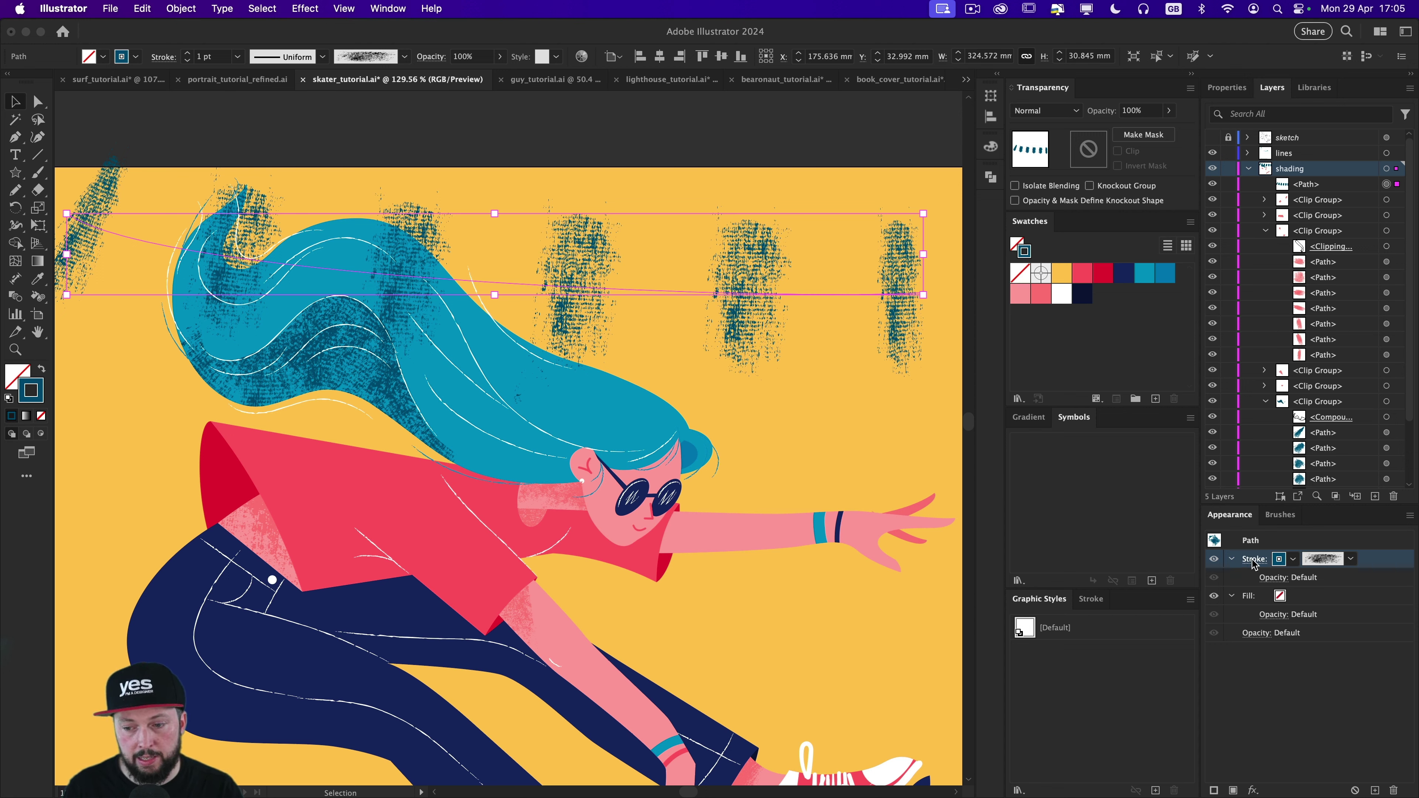
# Step: Adjust the first gap value in the dashed line settings of the stretched textured stroke
pyautogui.click(1253, 561)
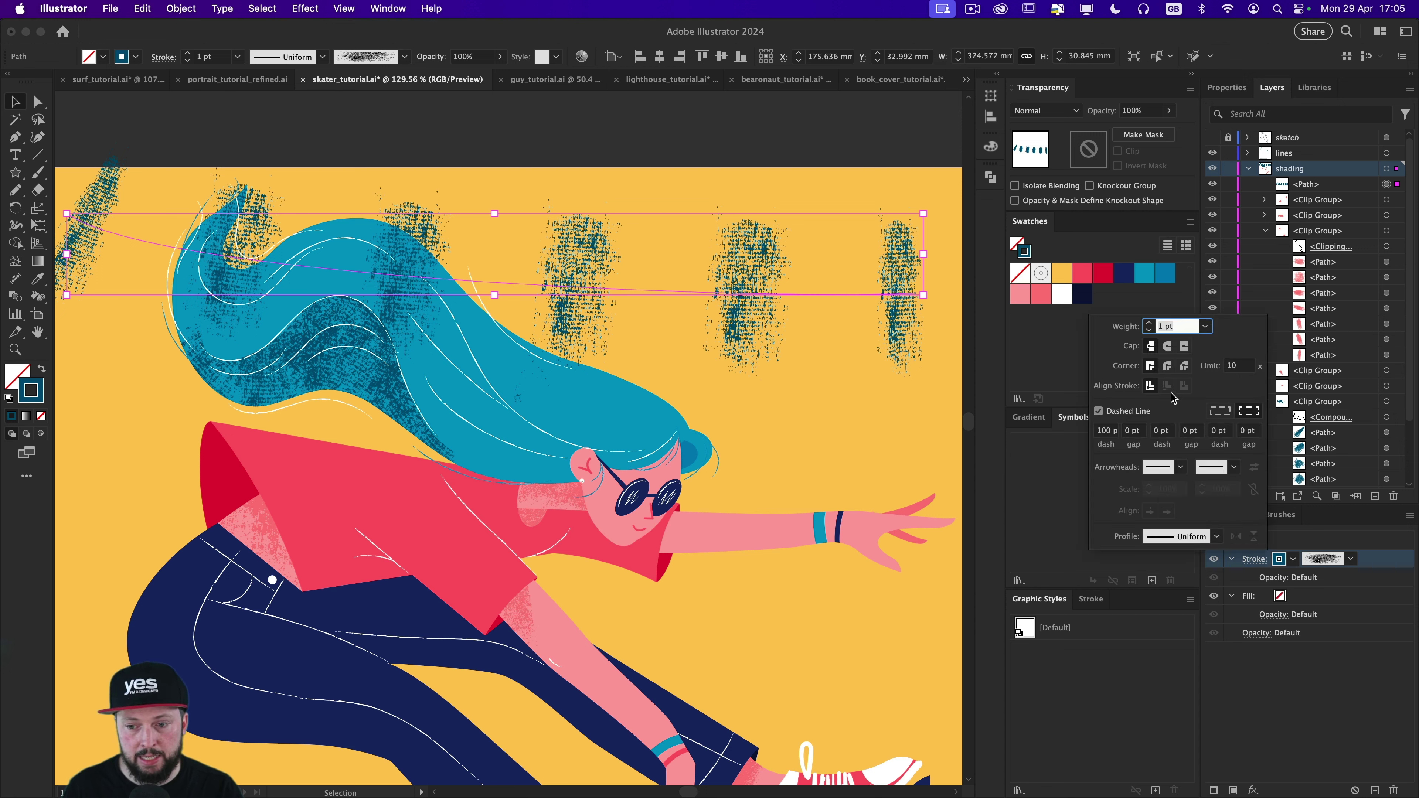
pyautogui.click(1129, 432)
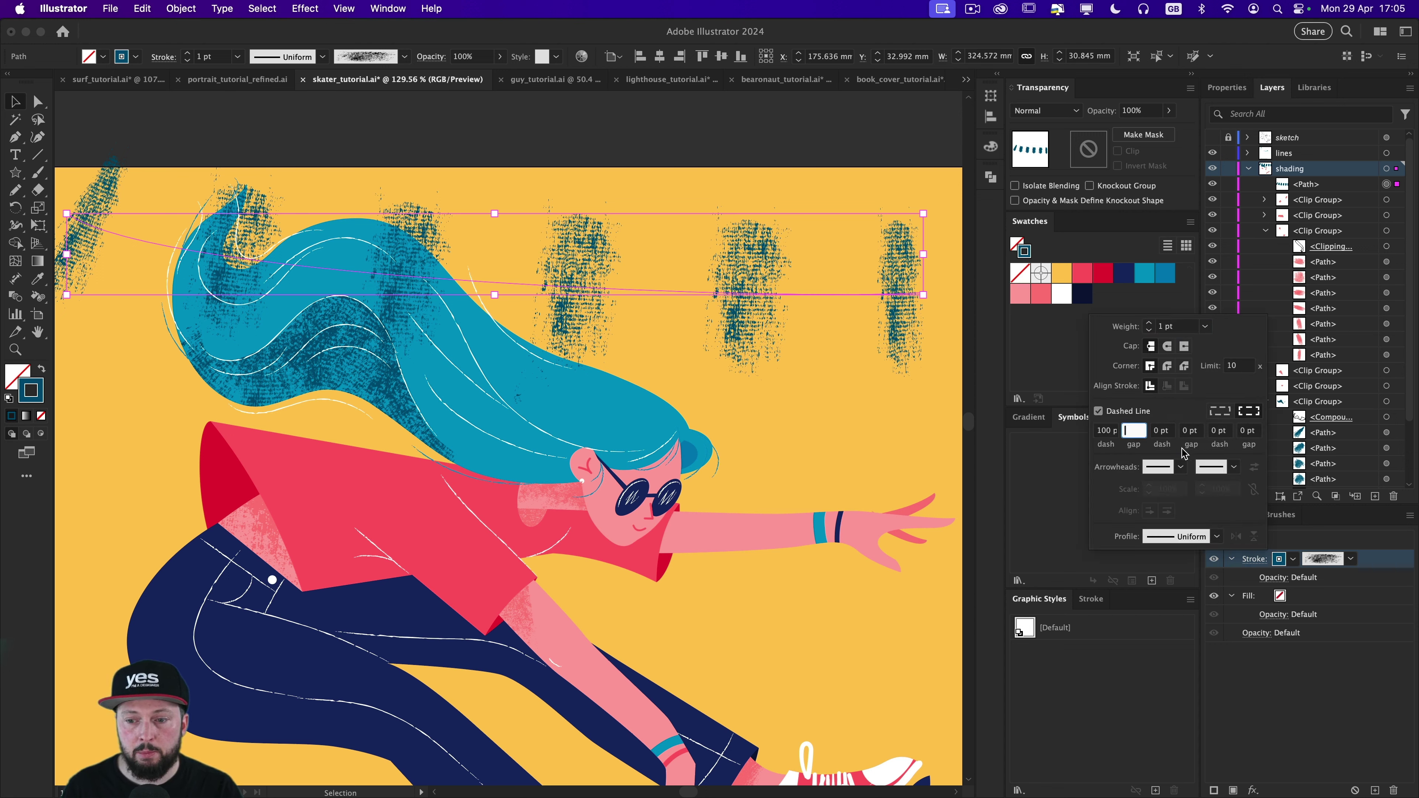
pyautogui.press('Down')
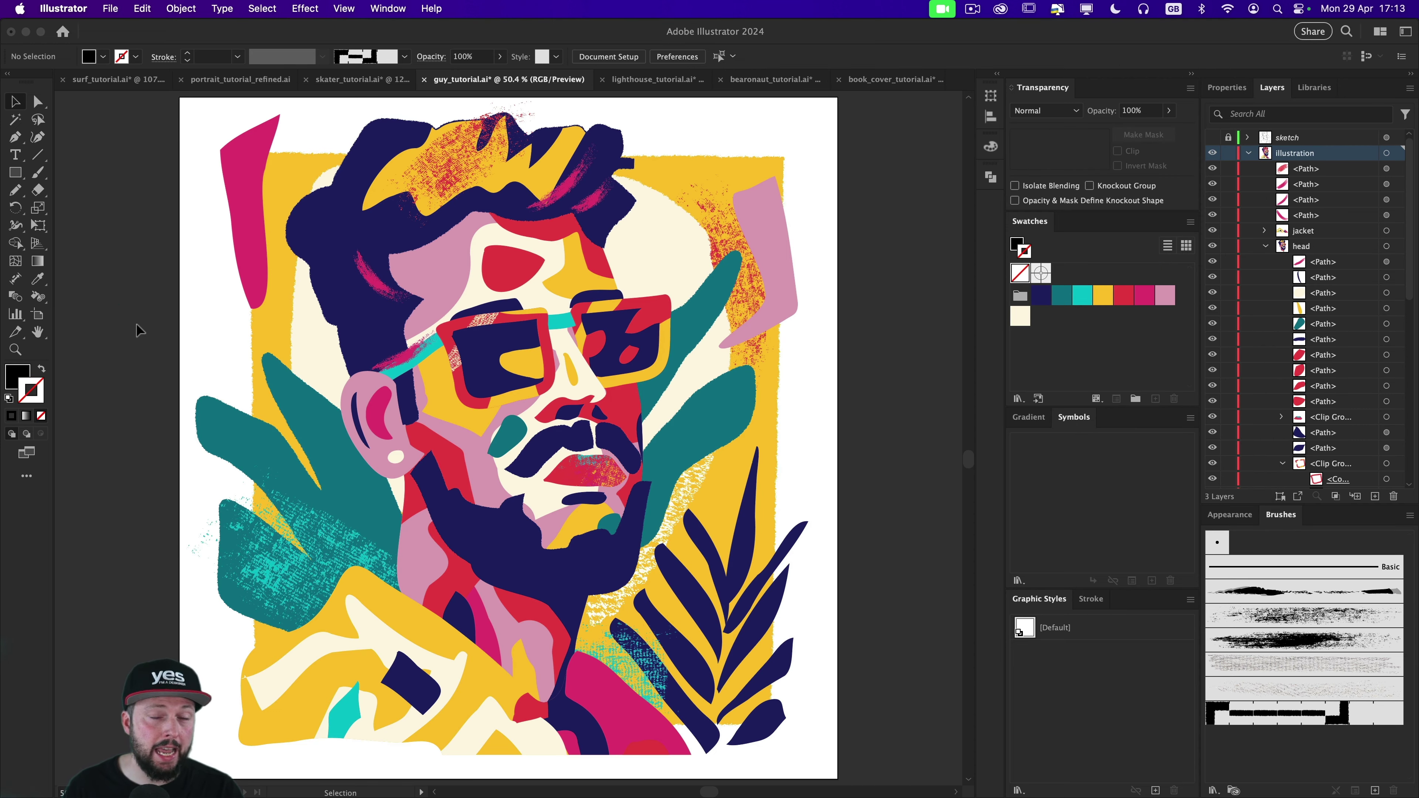
# Step: Draw a black rectangle about 47 × 12 mm on the white area beside the yellow frame, above the teal leaf
pyautogui.moveTo(142, 413); pyautogui.dragTo(537, 416)
pyautogui.moveTo(551, 367); pyautogui.dragTo(437, 320)
pyautogui.moveTo(658, 285); pyautogui.dragTo(482, 346)
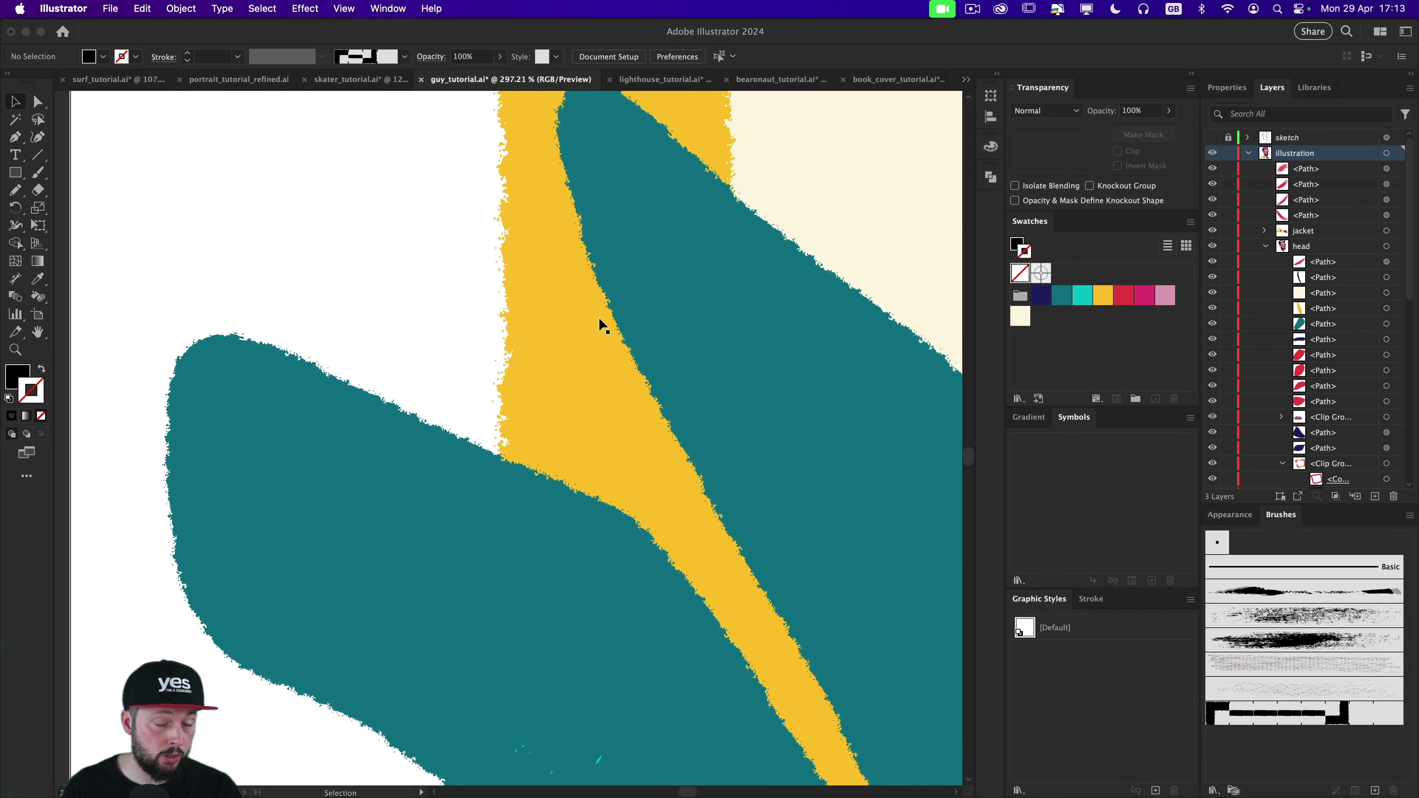
pyautogui.moveTo(374, 268); pyautogui.dragTo(445, 412)
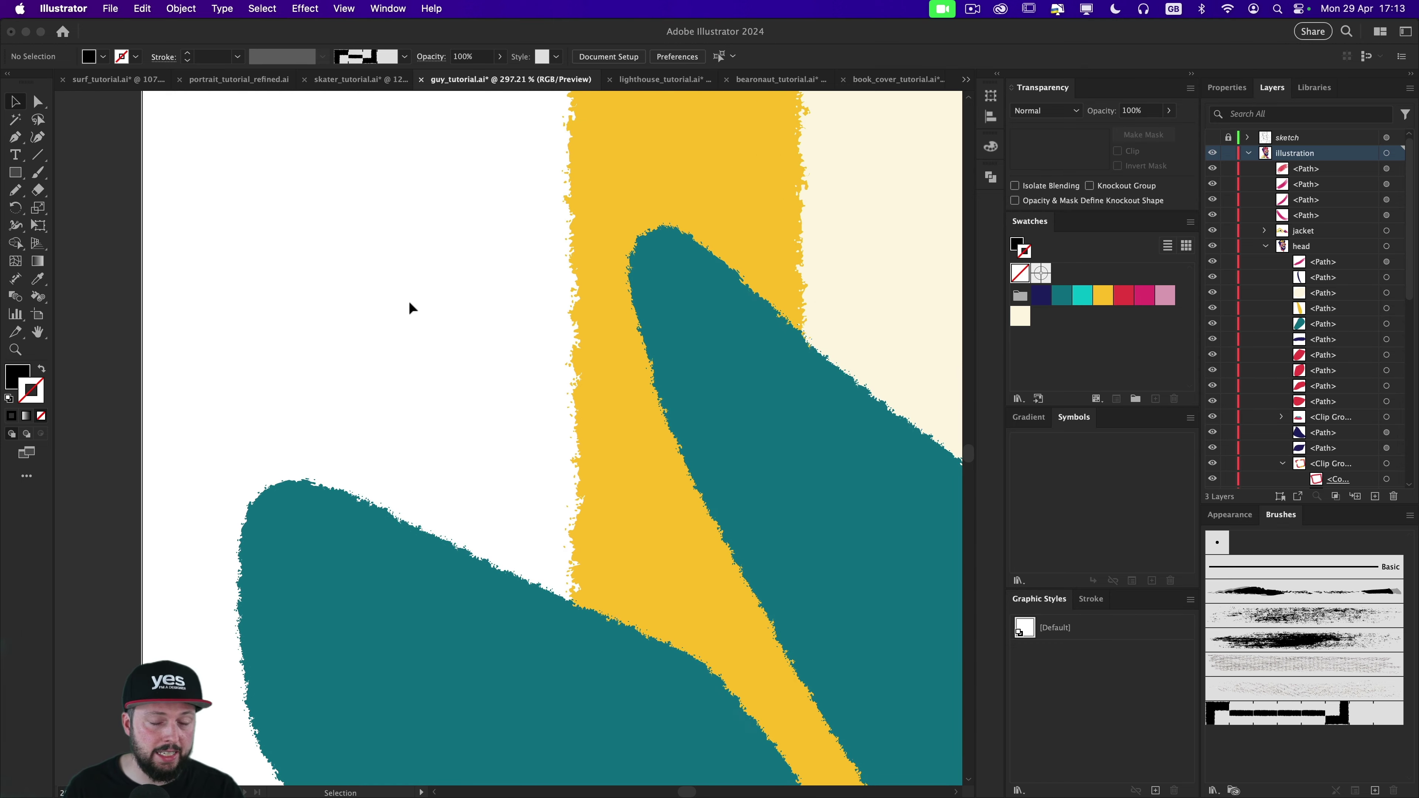
pyautogui.moveTo(366, 288); pyautogui.dragTo(401, 354)
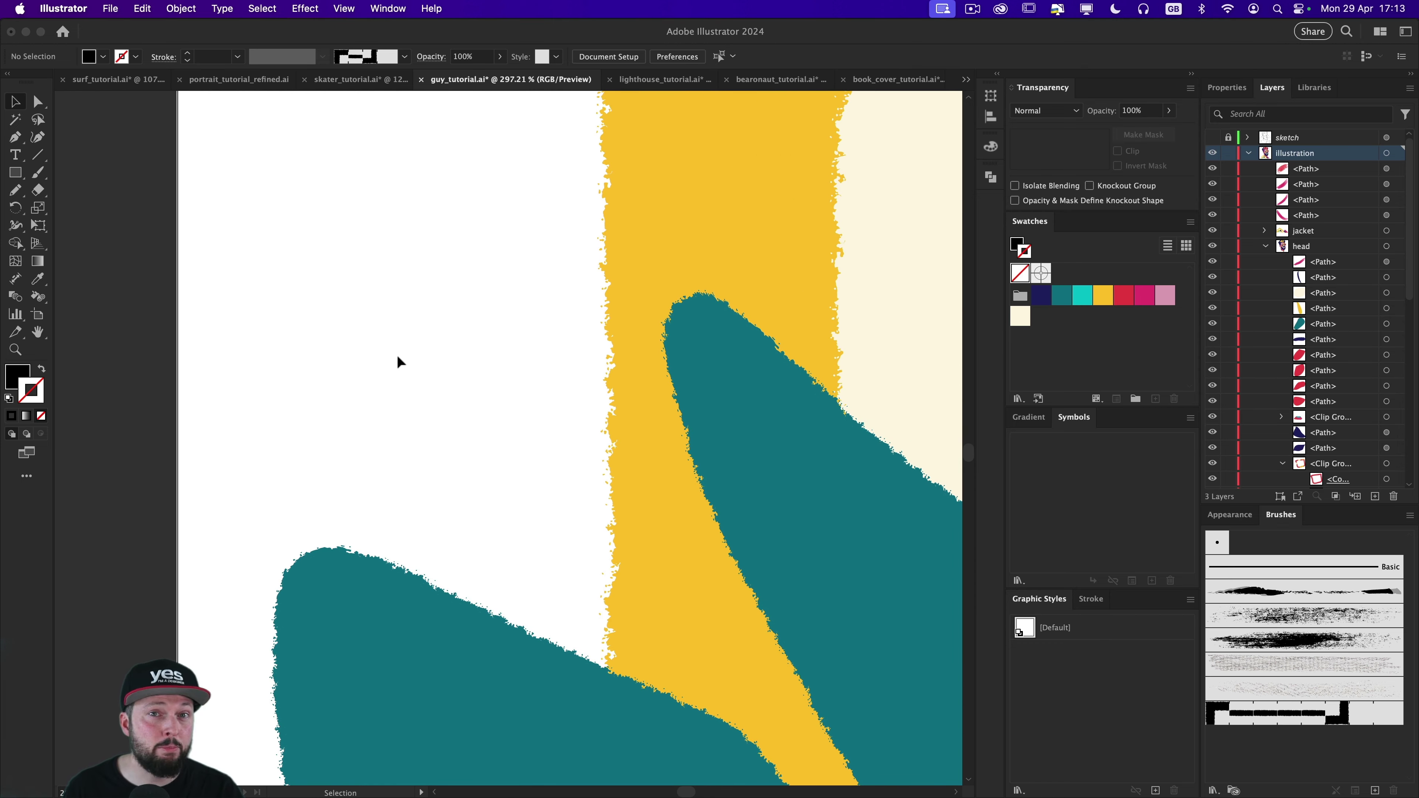
pyautogui.moveTo(307, 367); pyautogui.dragTo(382, 373)
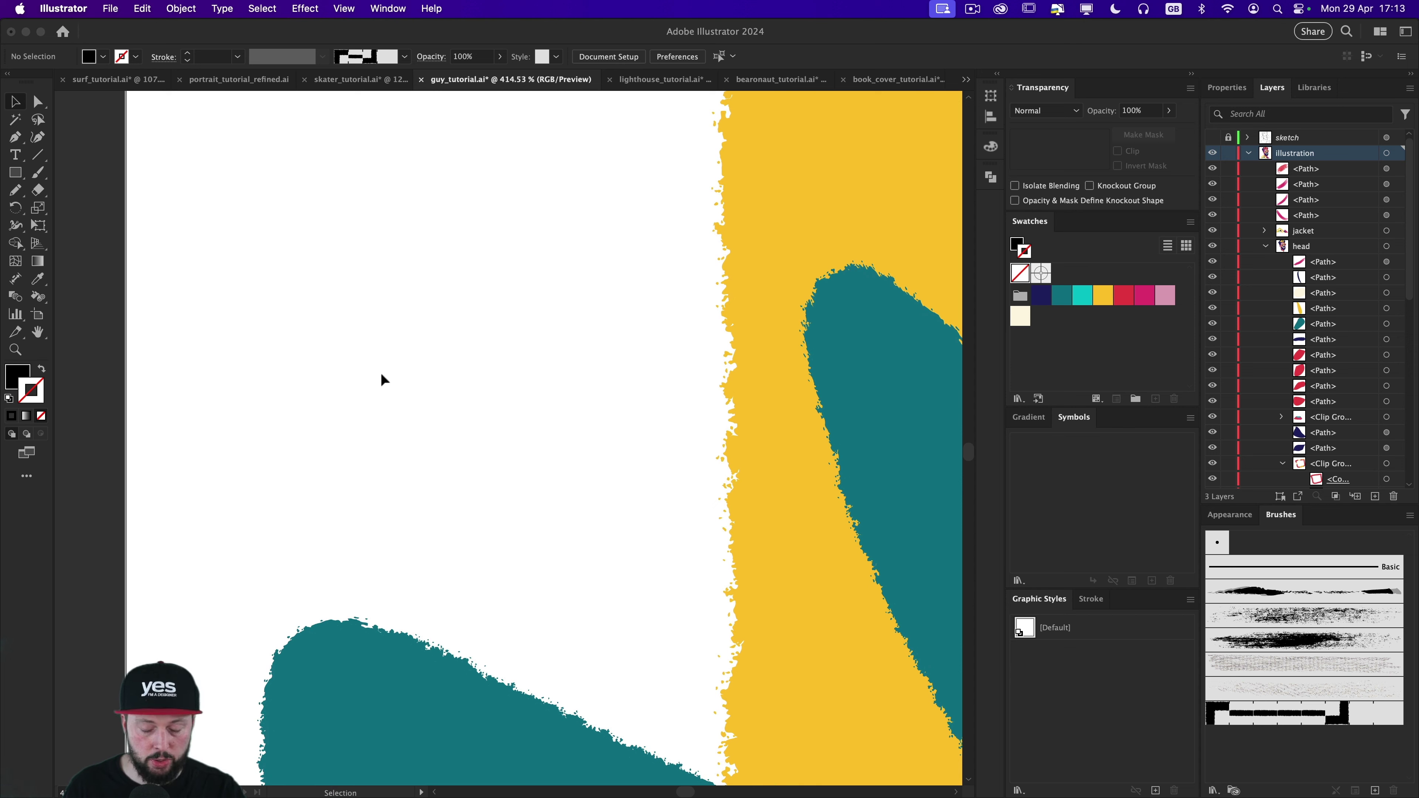
pyautogui.press('m')
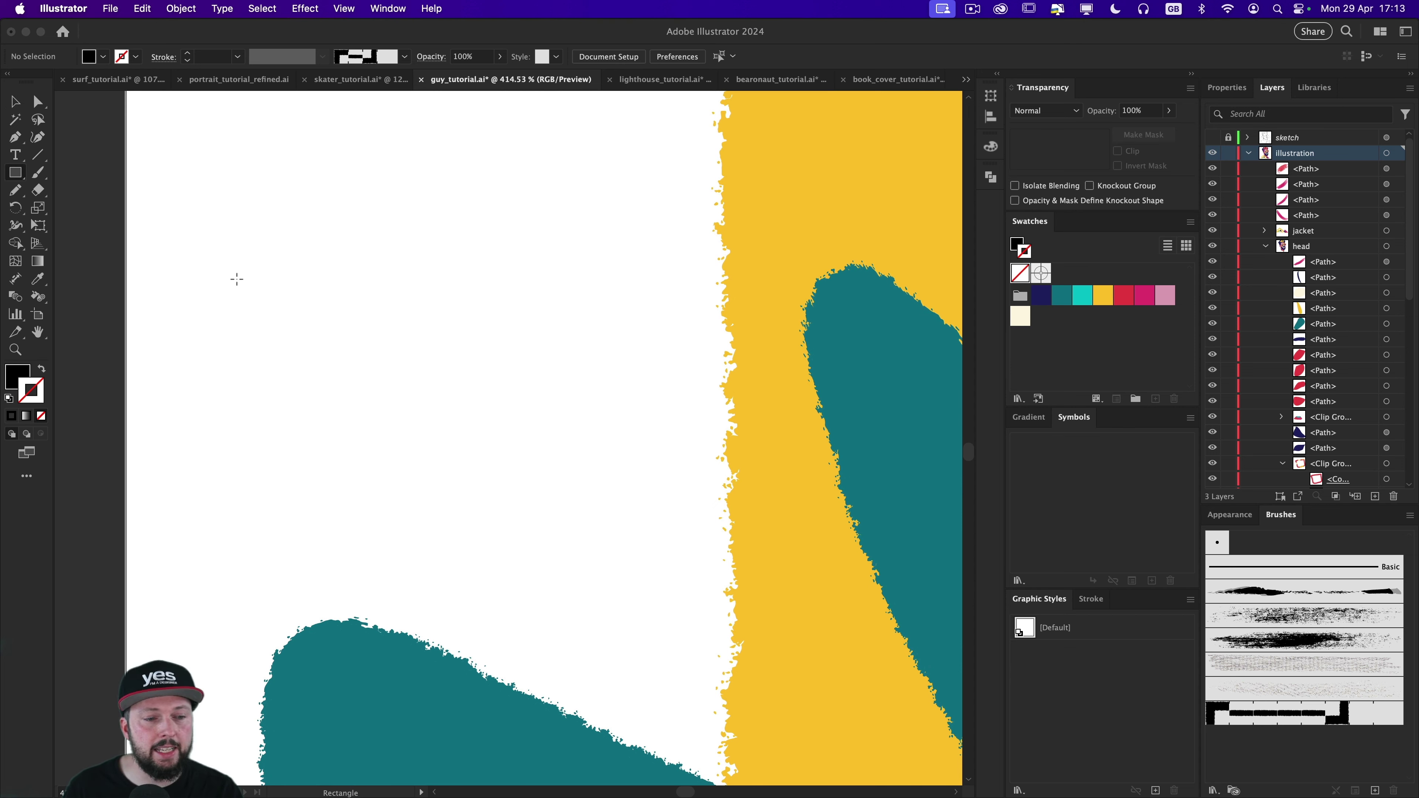
pyautogui.moveTo(218, 273); pyautogui.dragTo(615, 372)
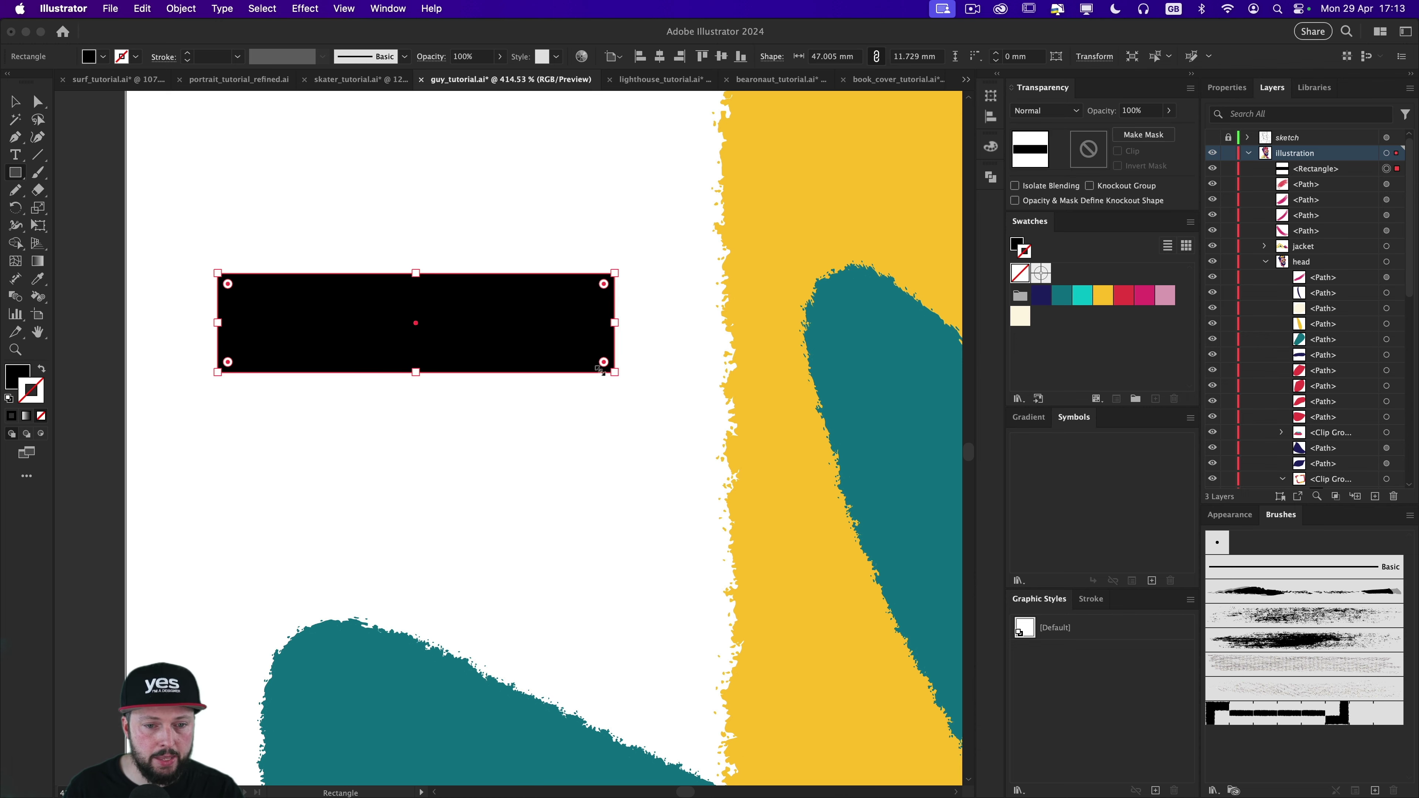
pyautogui.press('v')
# Step: Apply a Roughen effect to the black rectangle with 1% relative size, detail of 100 per inch and smooth points
pyautogui.click(318, 15)
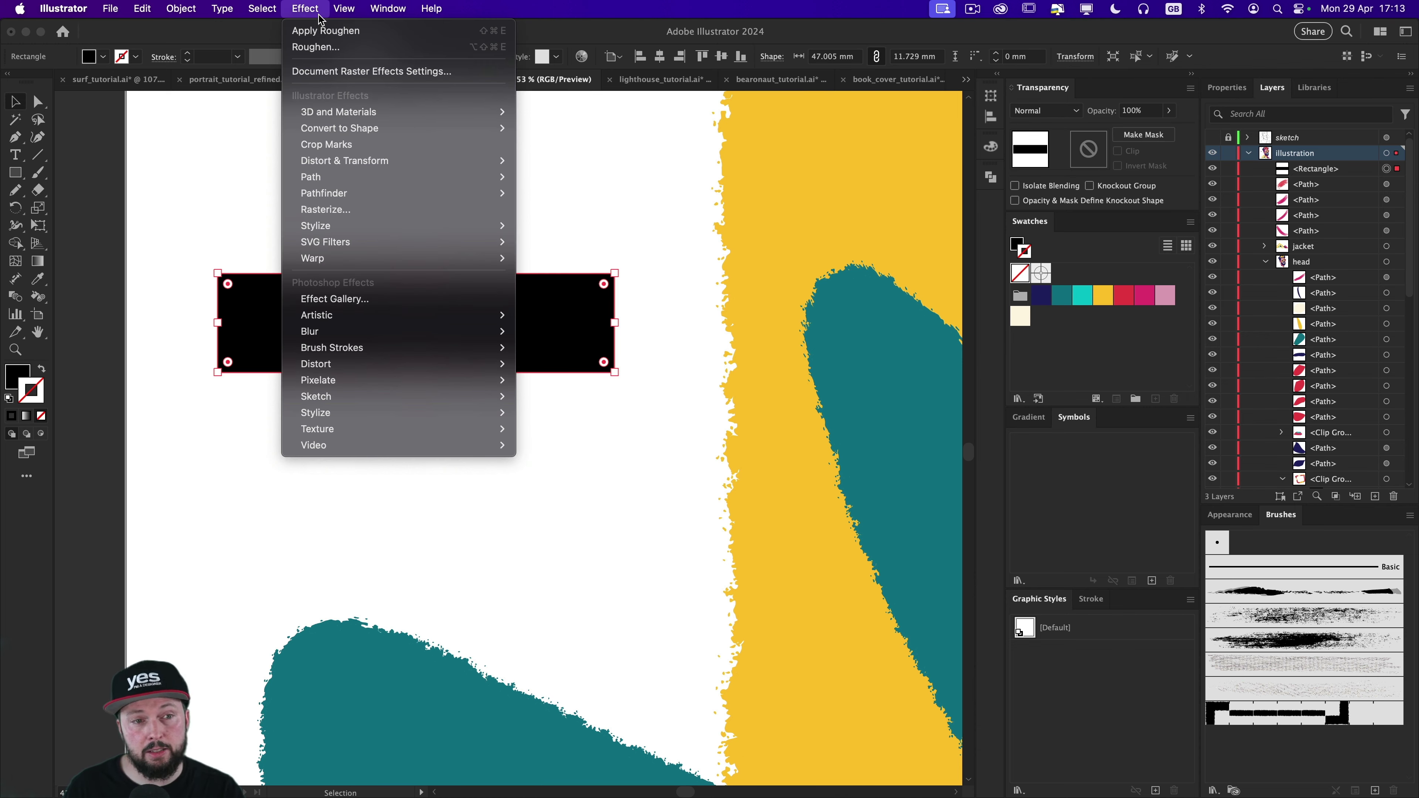
pyautogui.moveTo(325, 159)
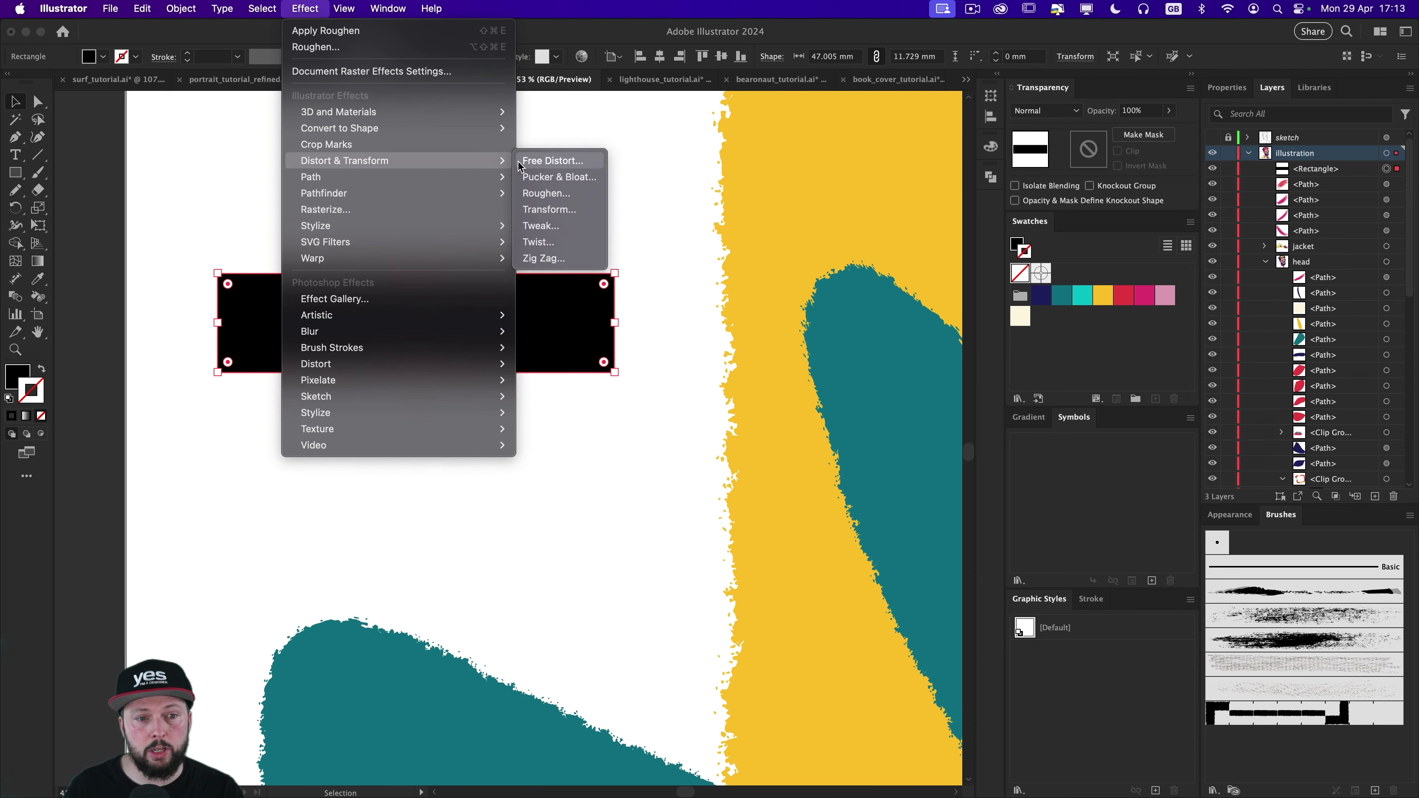
pyautogui.click(556, 196)
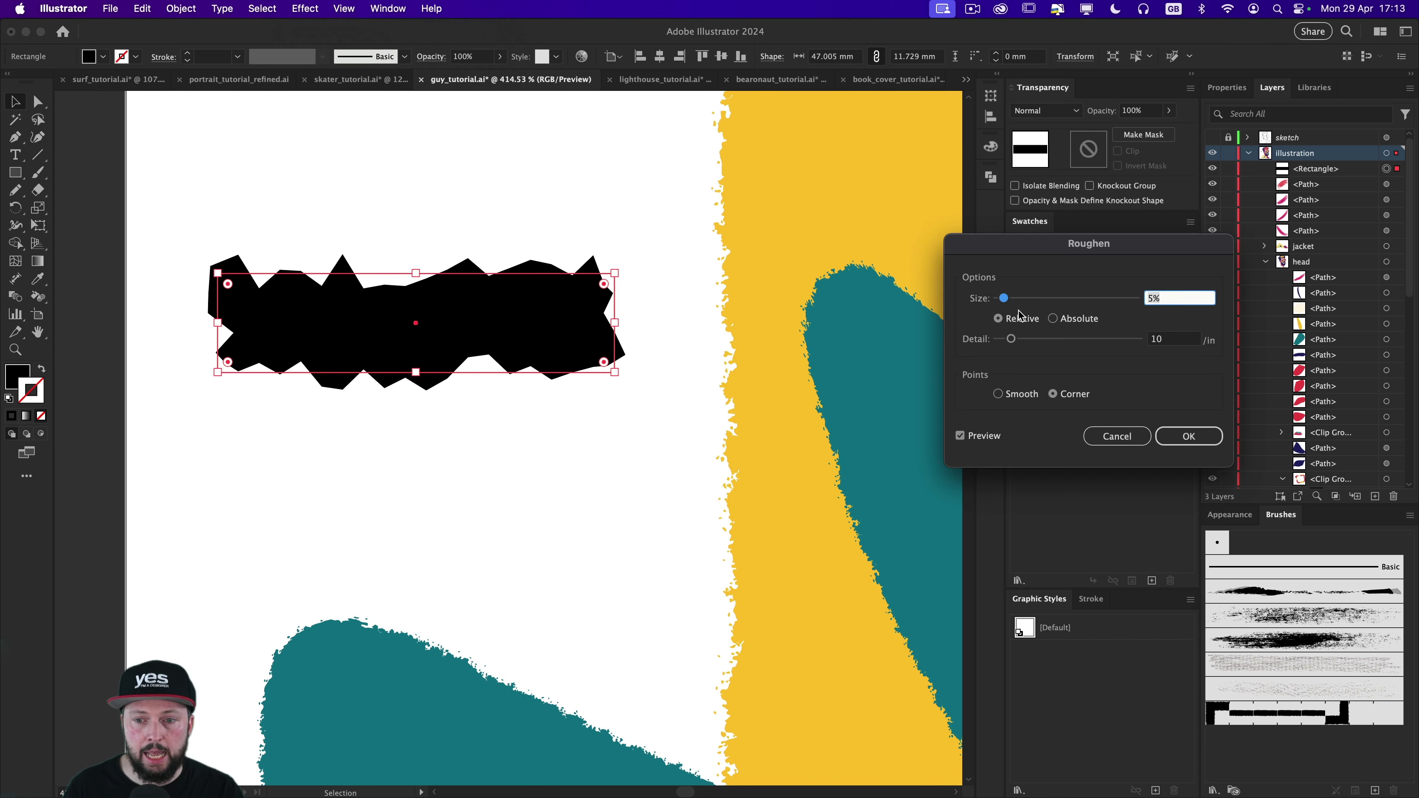
pyautogui.press('Tab')
pyautogui.write('100')
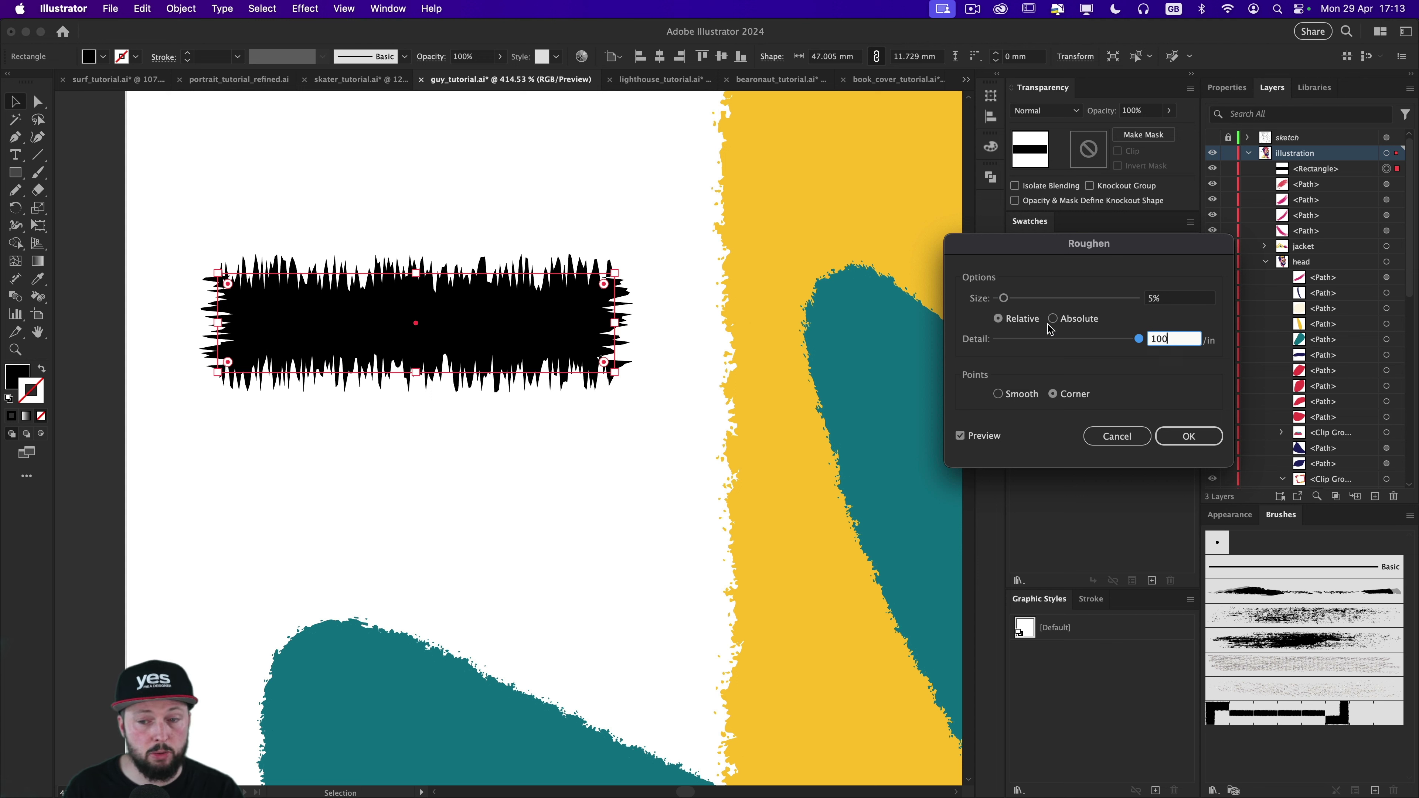
pyautogui.moveTo(1004, 298); pyautogui.dragTo(997, 300)
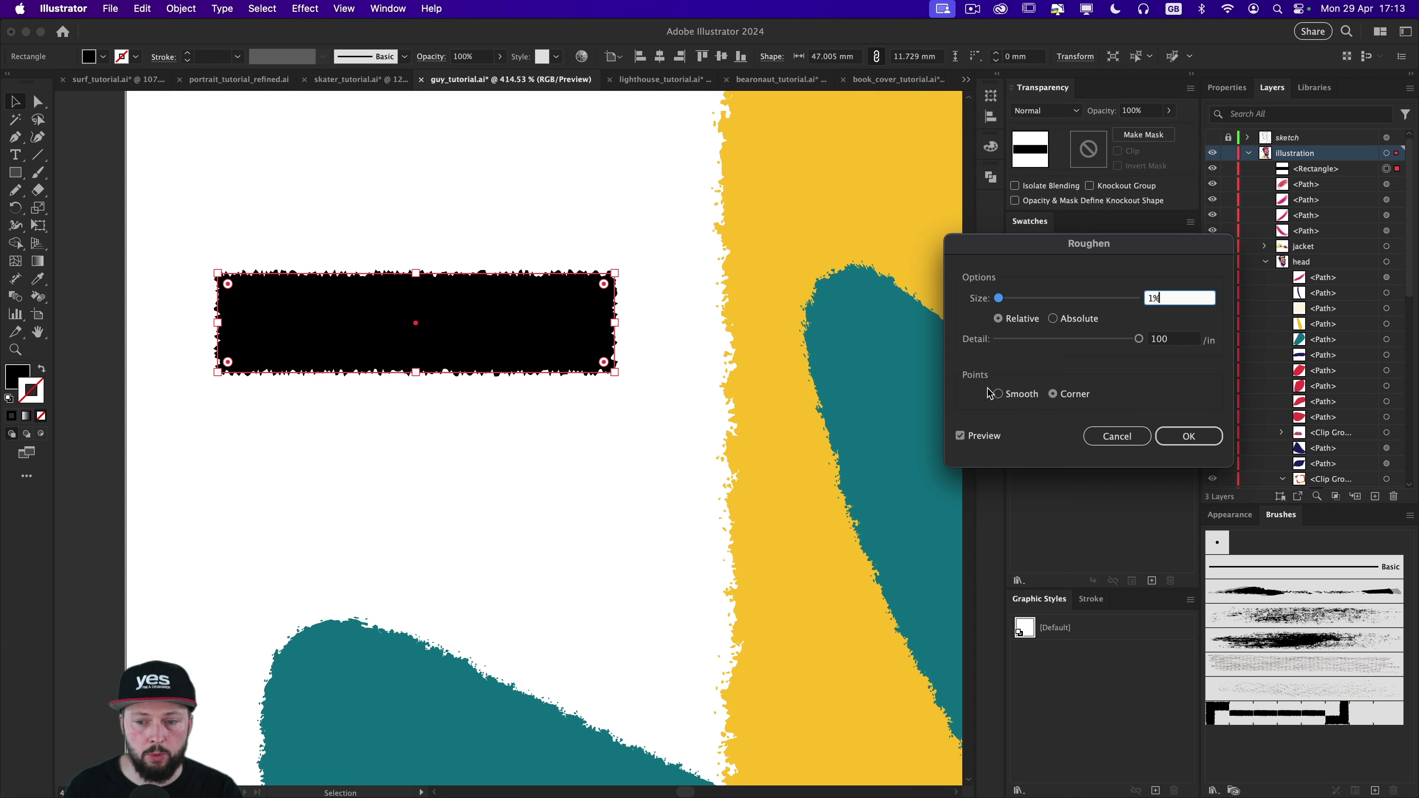
pyautogui.click(999, 394)
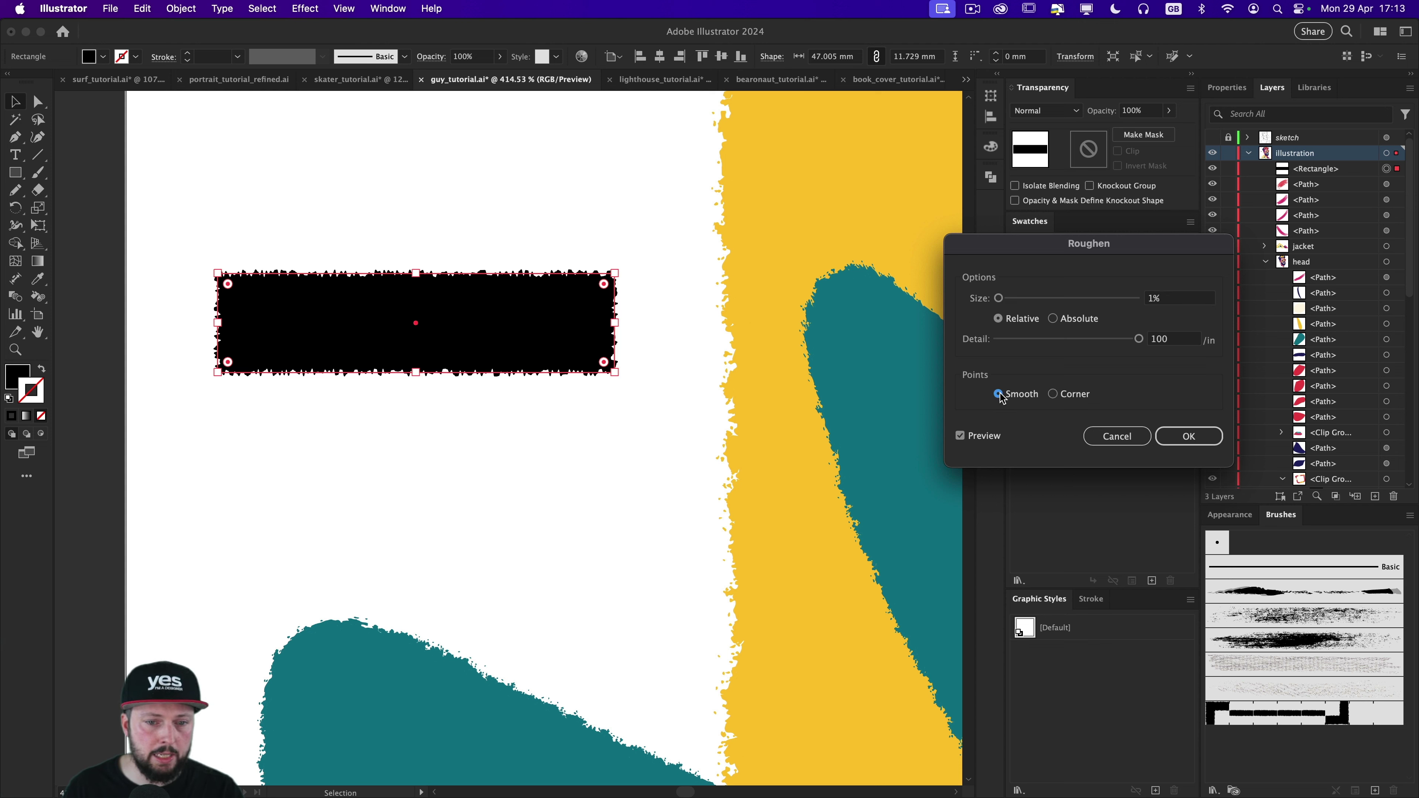
pyautogui.click(1052, 393)
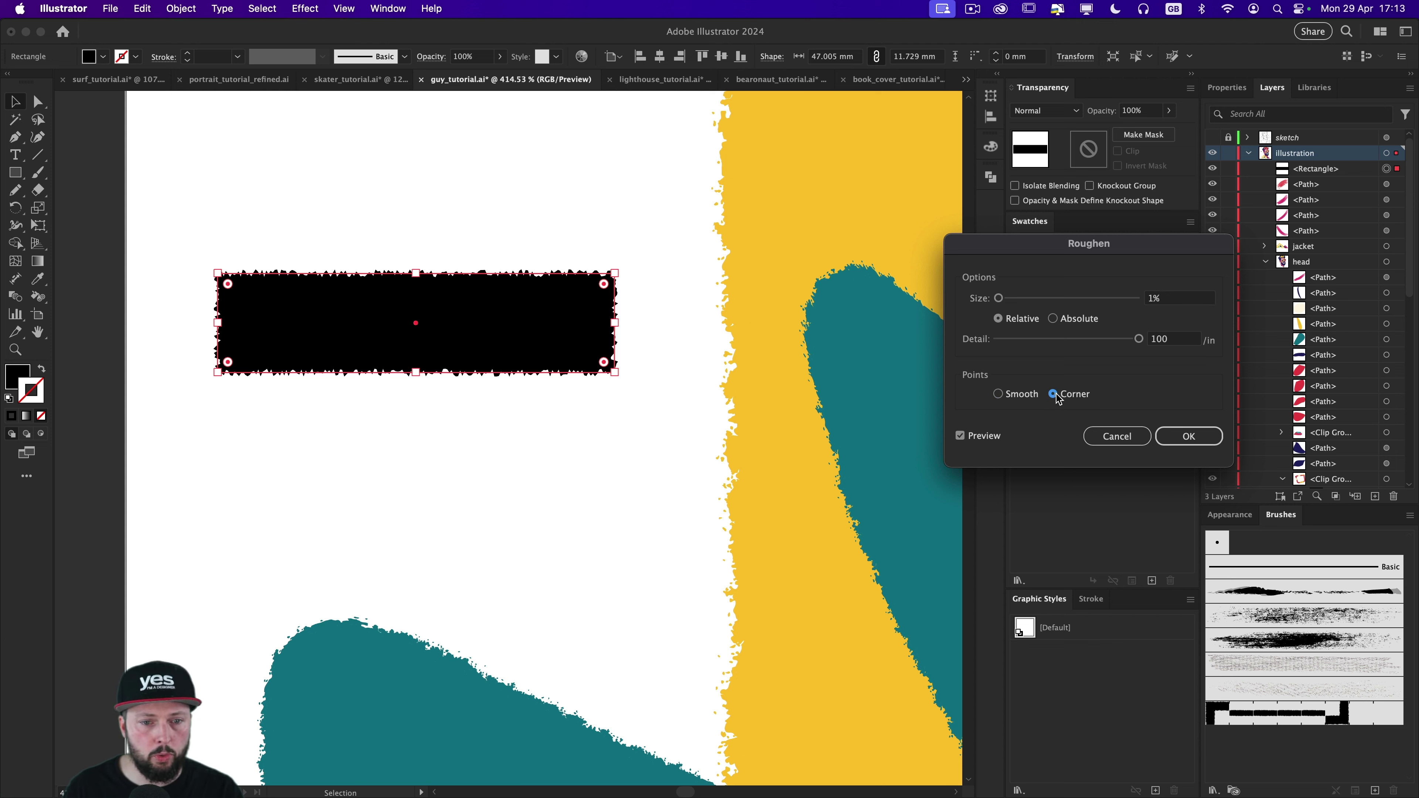
pyautogui.click(998, 394)
pyautogui.click(1203, 435)
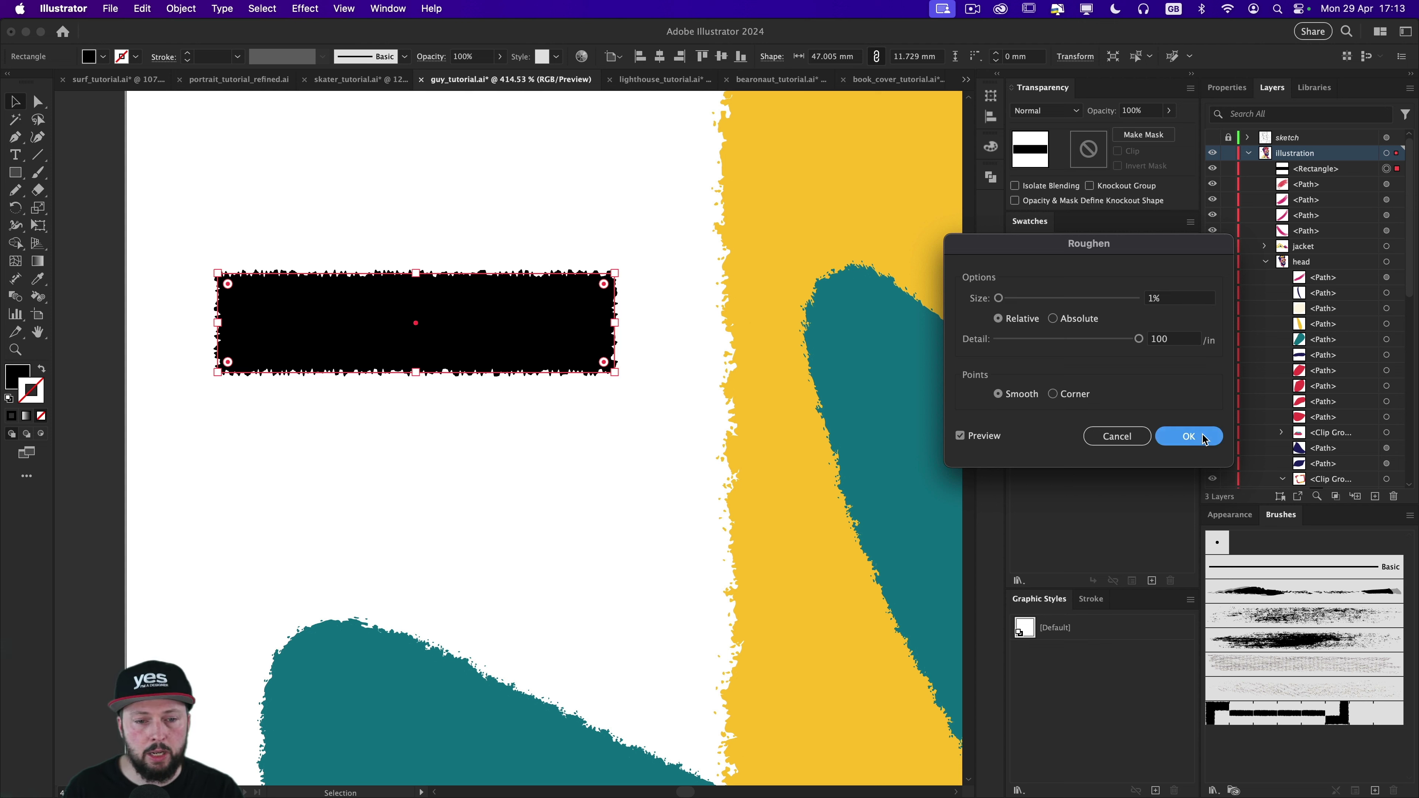
# Step: Expand the appearance of the roughened rectangle into an editable path
pyautogui.click(468, 423)
pyautogui.moveTo(375, 323); pyautogui.dragTo(528, 340)
pyautogui.moveTo(462, 308); pyautogui.dragTo(525, 376)
pyautogui.moveTo(531, 378); pyautogui.dragTo(499, 378)
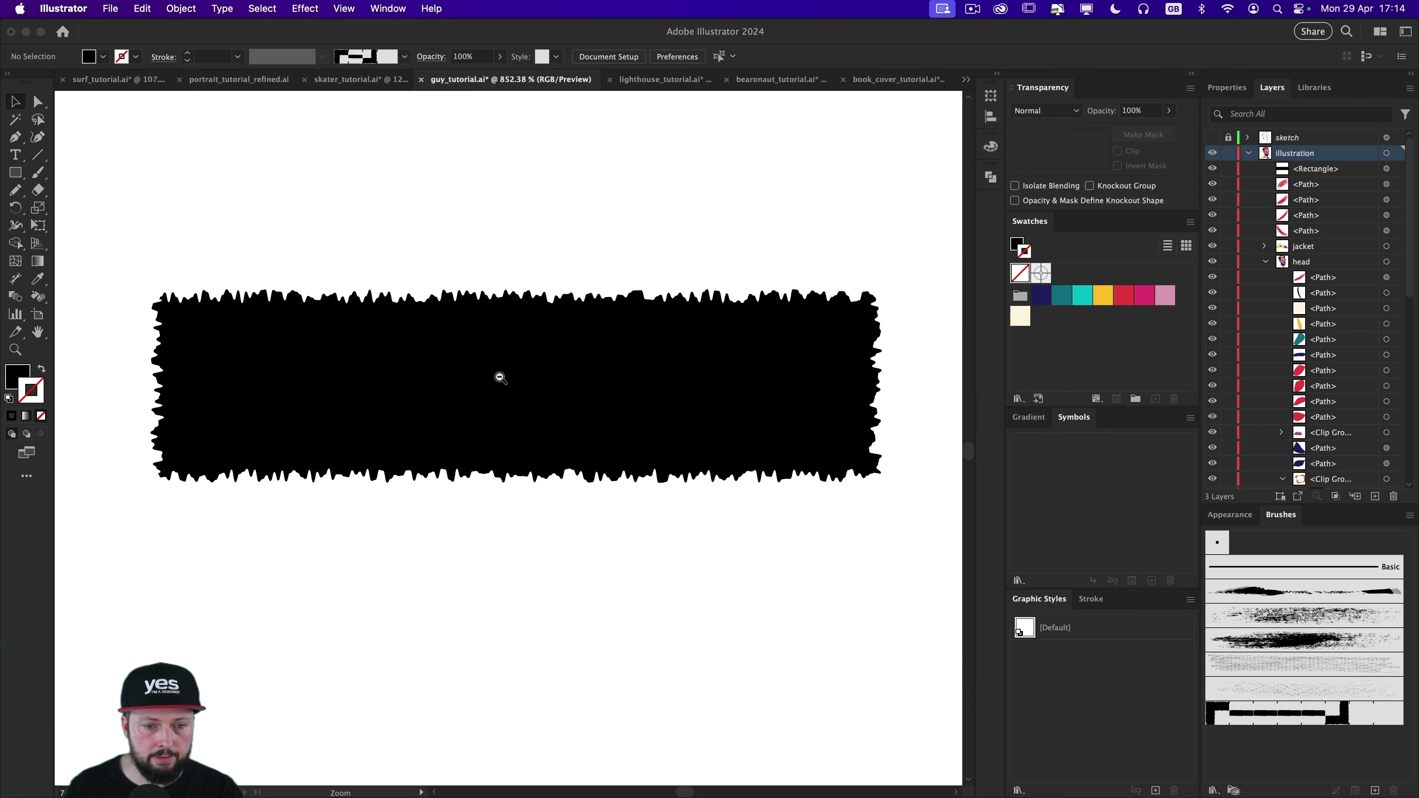
pyautogui.click(626, 353)
pyautogui.click(194, 8)
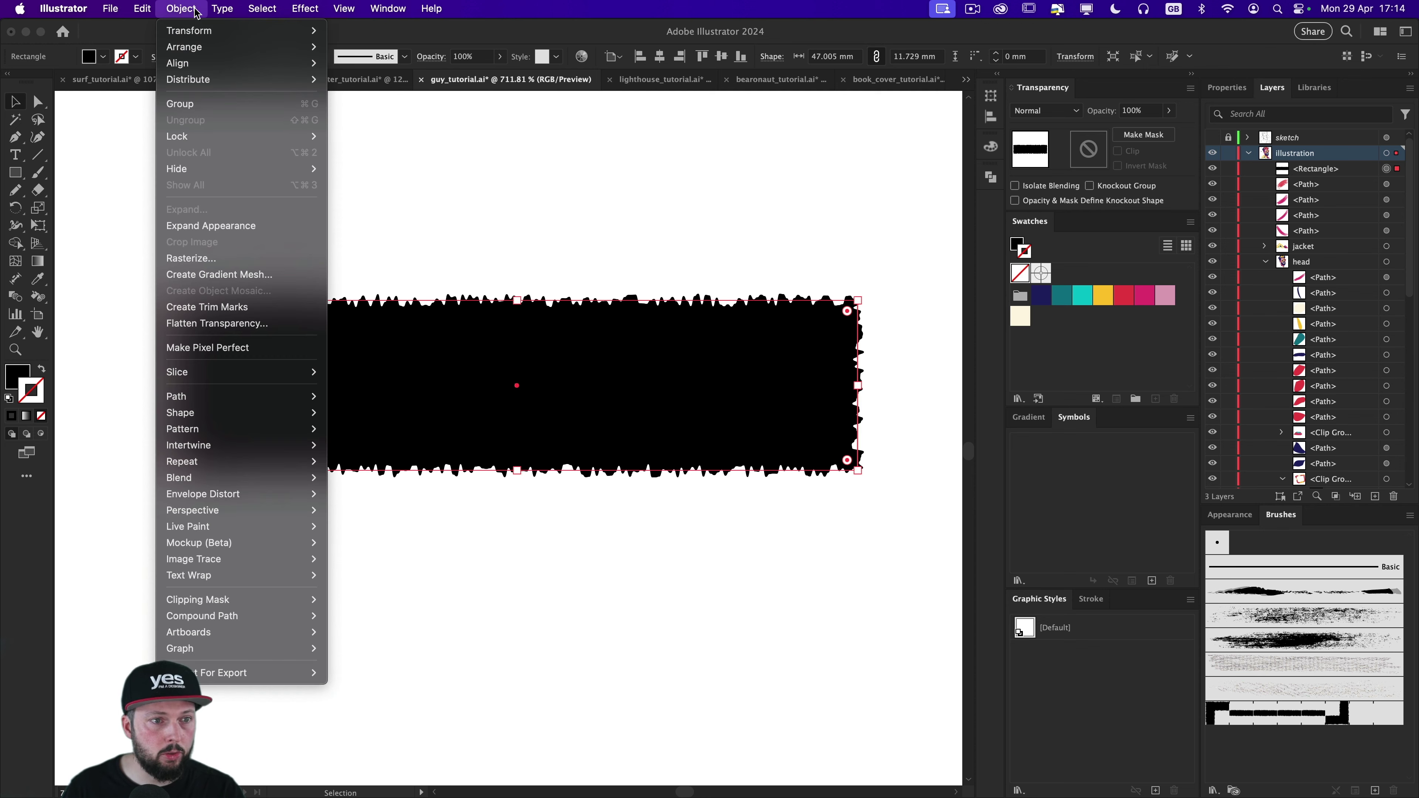
pyautogui.click(252, 227)
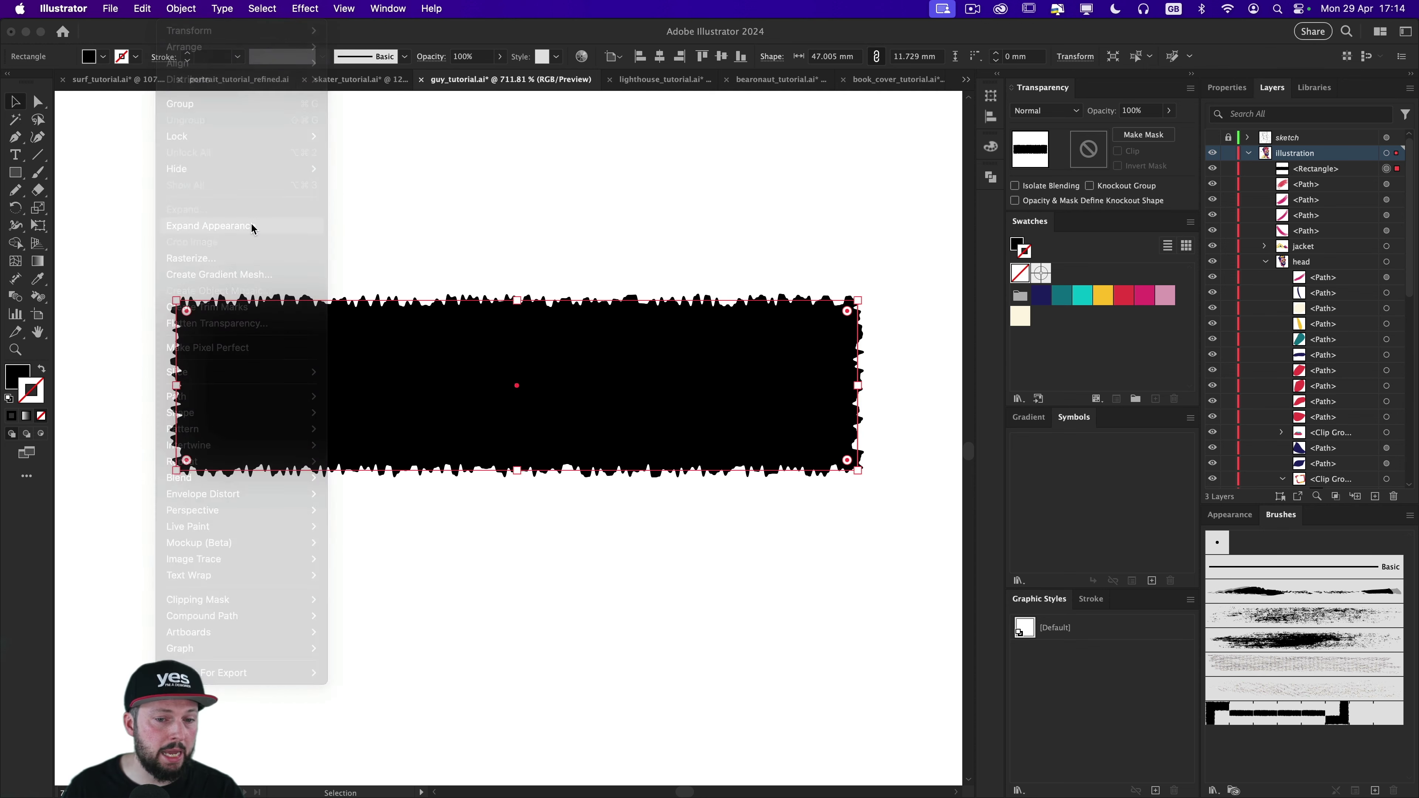
# Step: Erase both rough ends of the black bar with straight vertical cuts, leaving a middle piece about 24 mm wide
pyautogui.hotkey('shift', 'e')
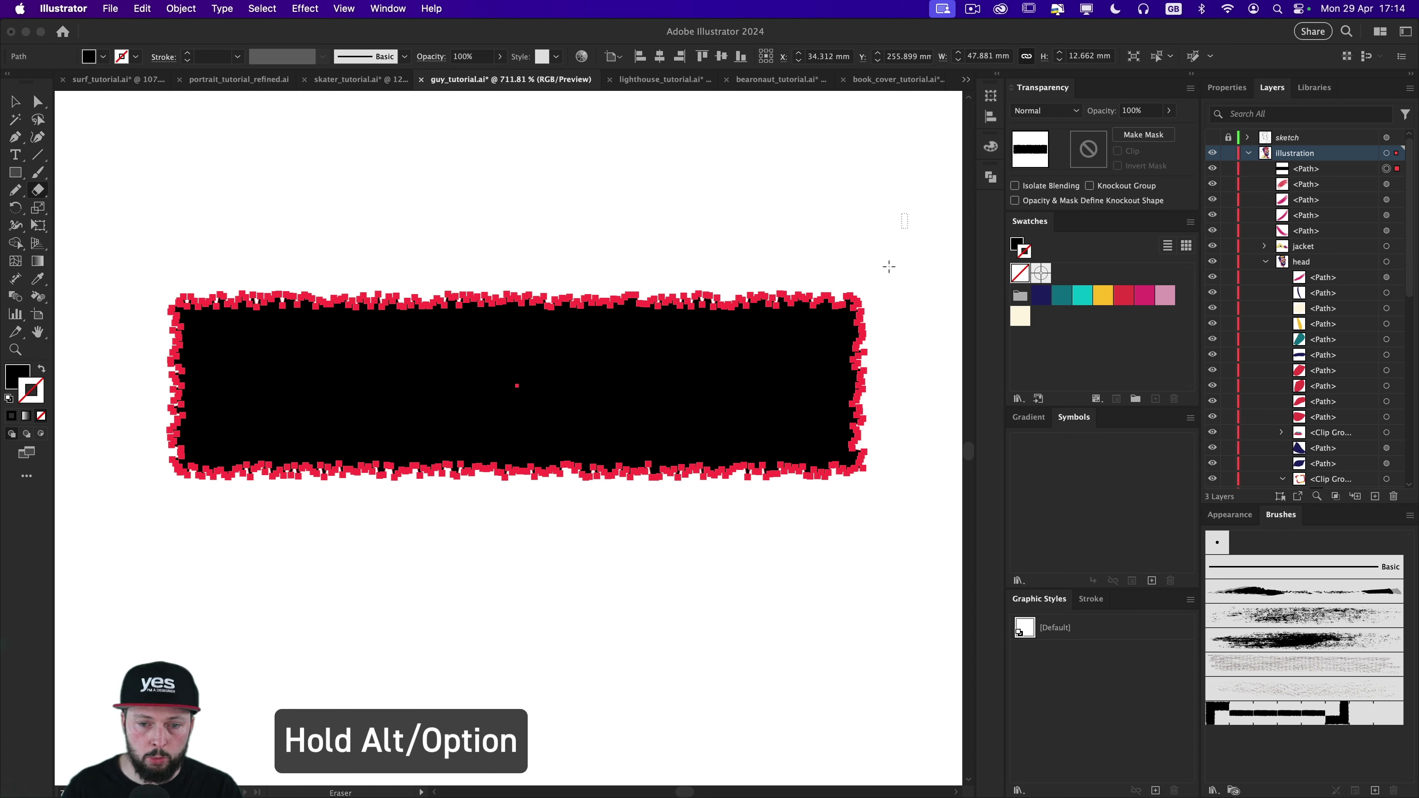
pyautogui.moveTo(908, 213)
pyautogui.mouseDown()
pyautogui.moveTo(770, 522)
pyautogui.moveTo(804, 535)
pyautogui.moveTo(761, 533)
pyautogui.mouseUp()
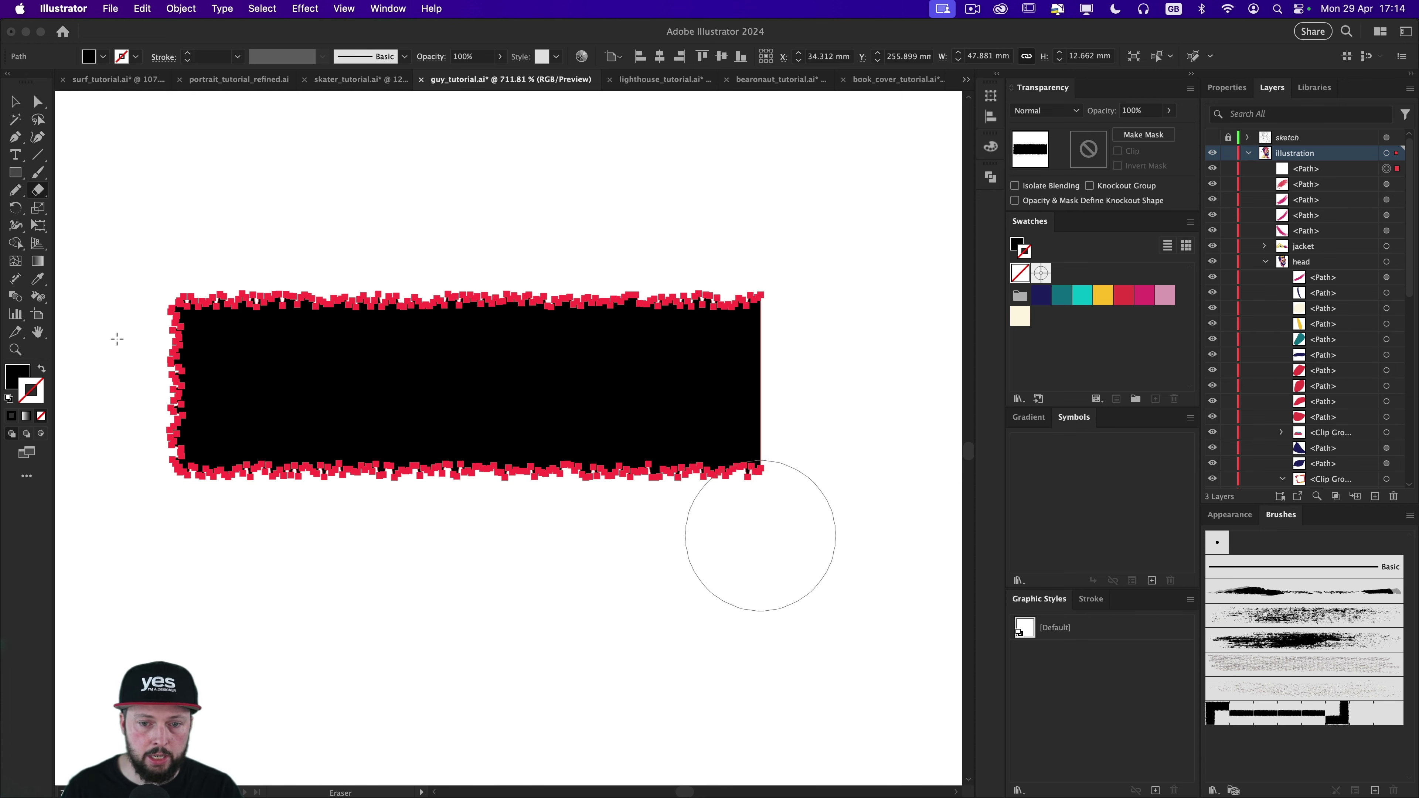
pyautogui.moveTo(129, 206)
pyautogui.mouseDown()
pyautogui.moveTo(179, 401)
pyautogui.moveTo(301, 594)
pyautogui.moveTo(409, 599)
pyautogui.mouseUp()
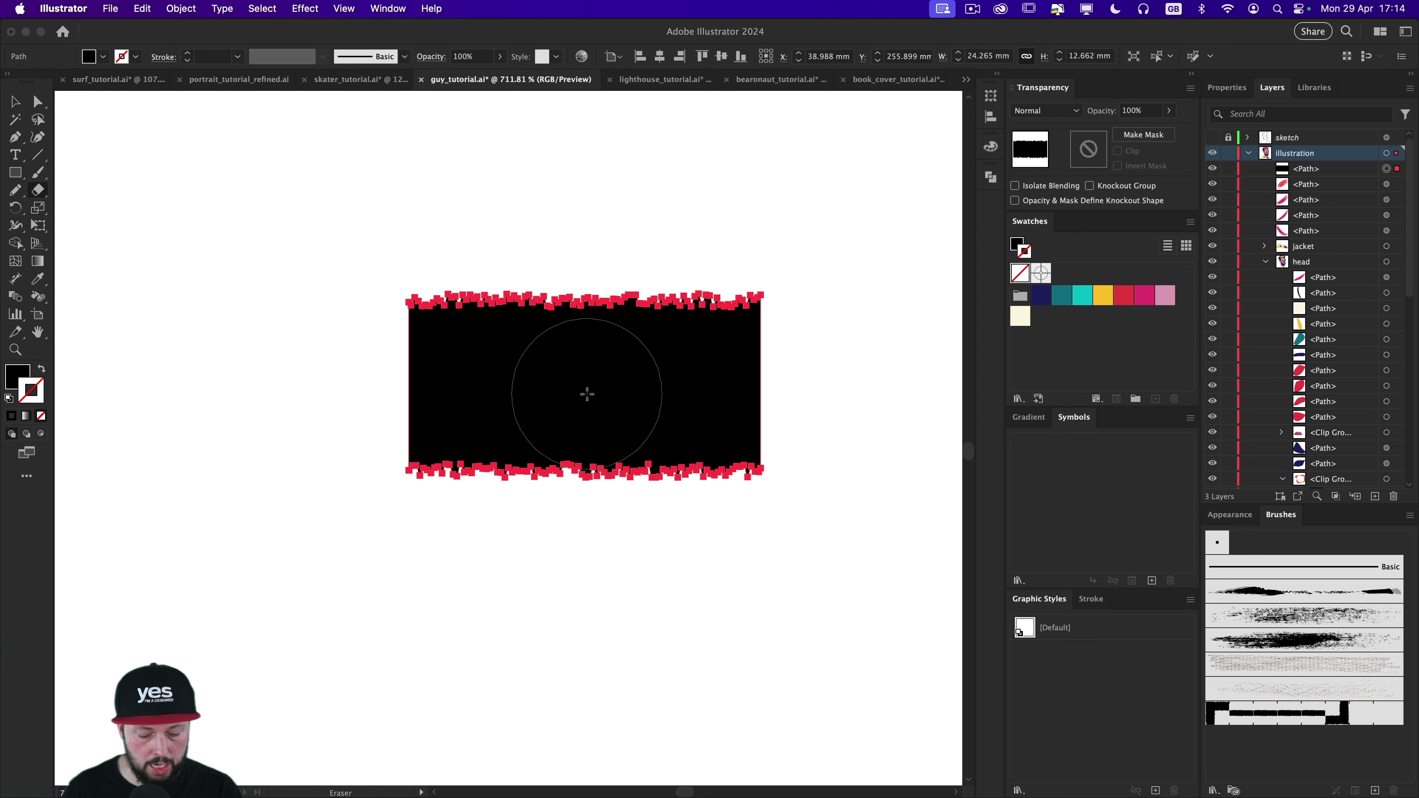
# Step: Move the trimmed piece about 14 mm to the left and reflect a mirrored copy across its right edge
pyautogui.press('v')
pyautogui.click(699, 226)
pyautogui.moveTo(551, 395); pyautogui.dragTo(355, 307)
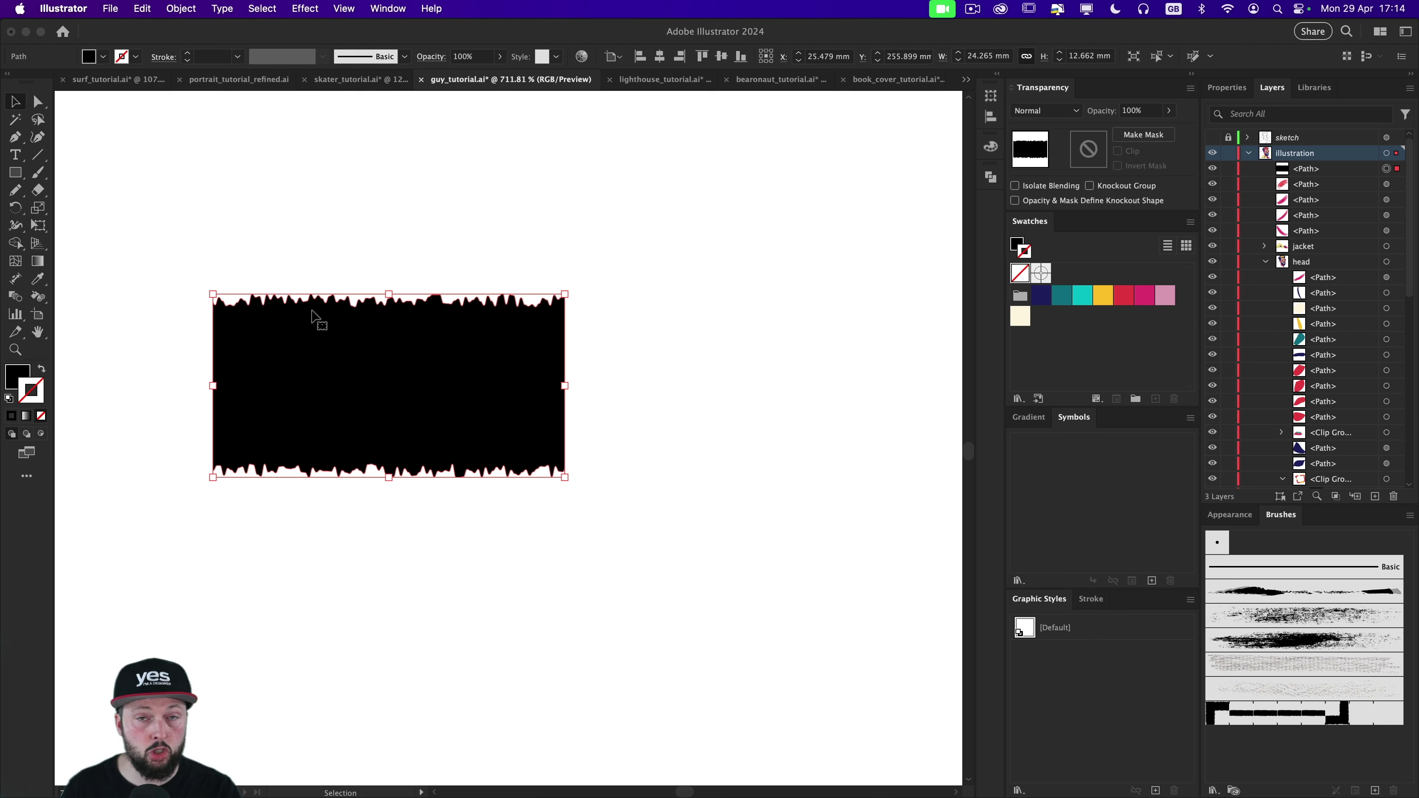
pyautogui.press('o')
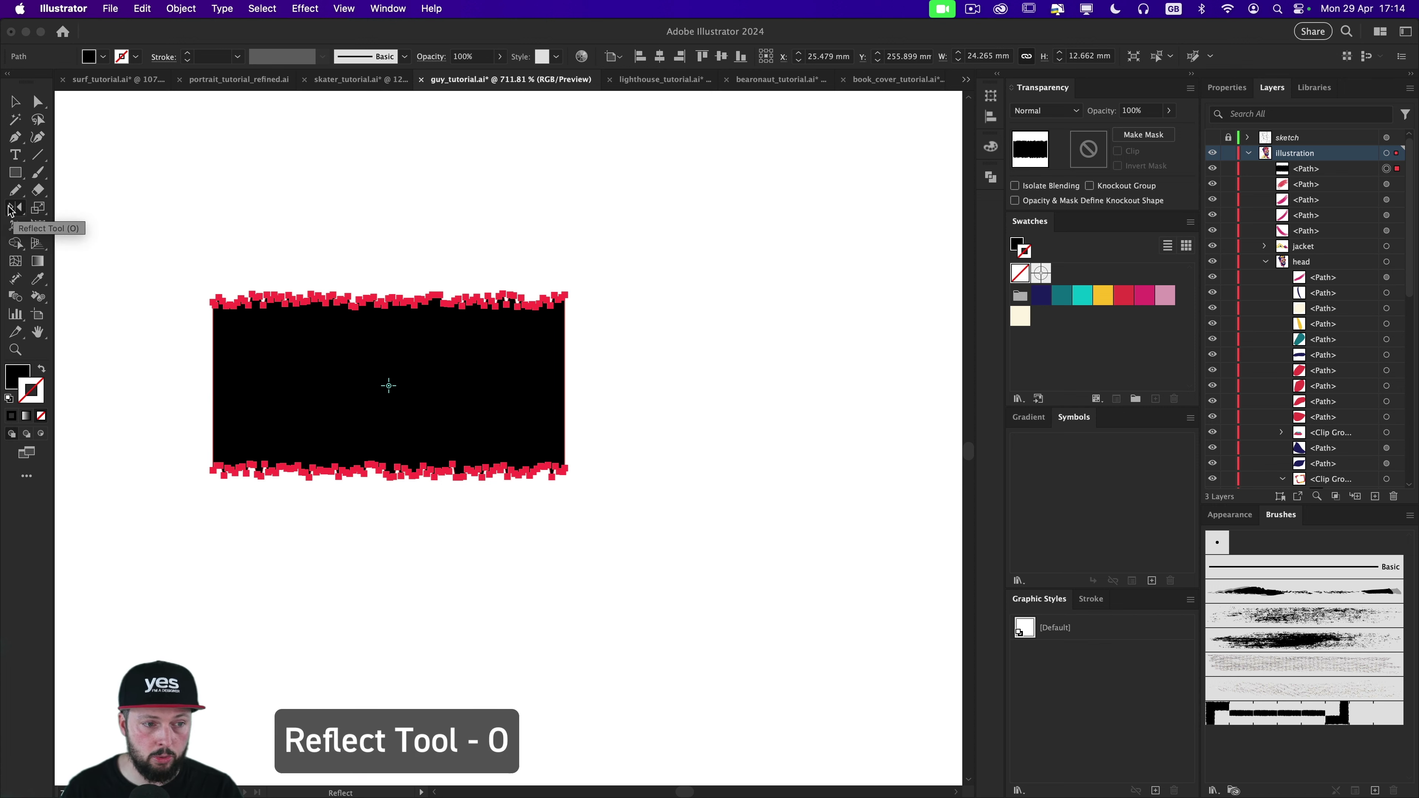
pyautogui.click(565, 295)
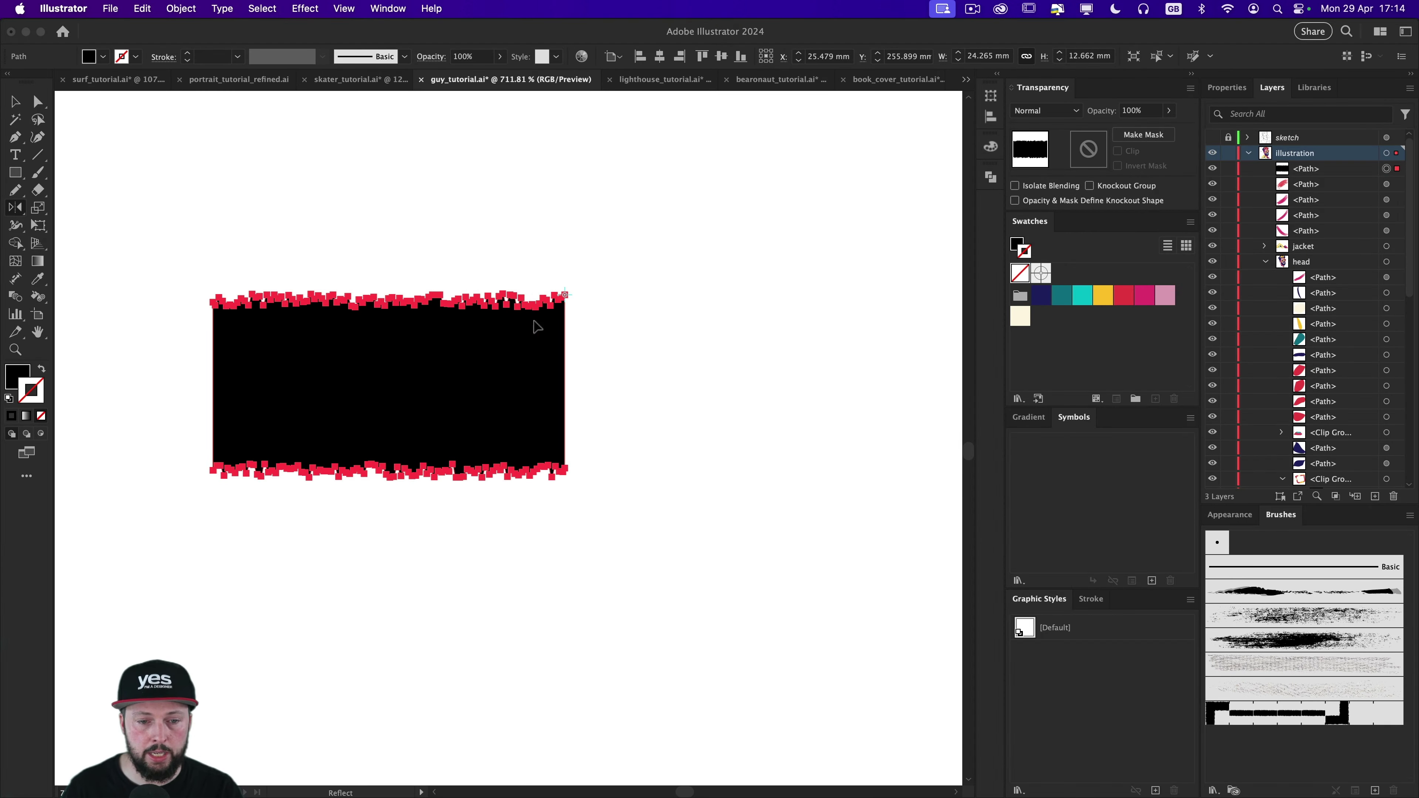
pyautogui.moveTo(360, 375); pyautogui.dragTo(704, 348)
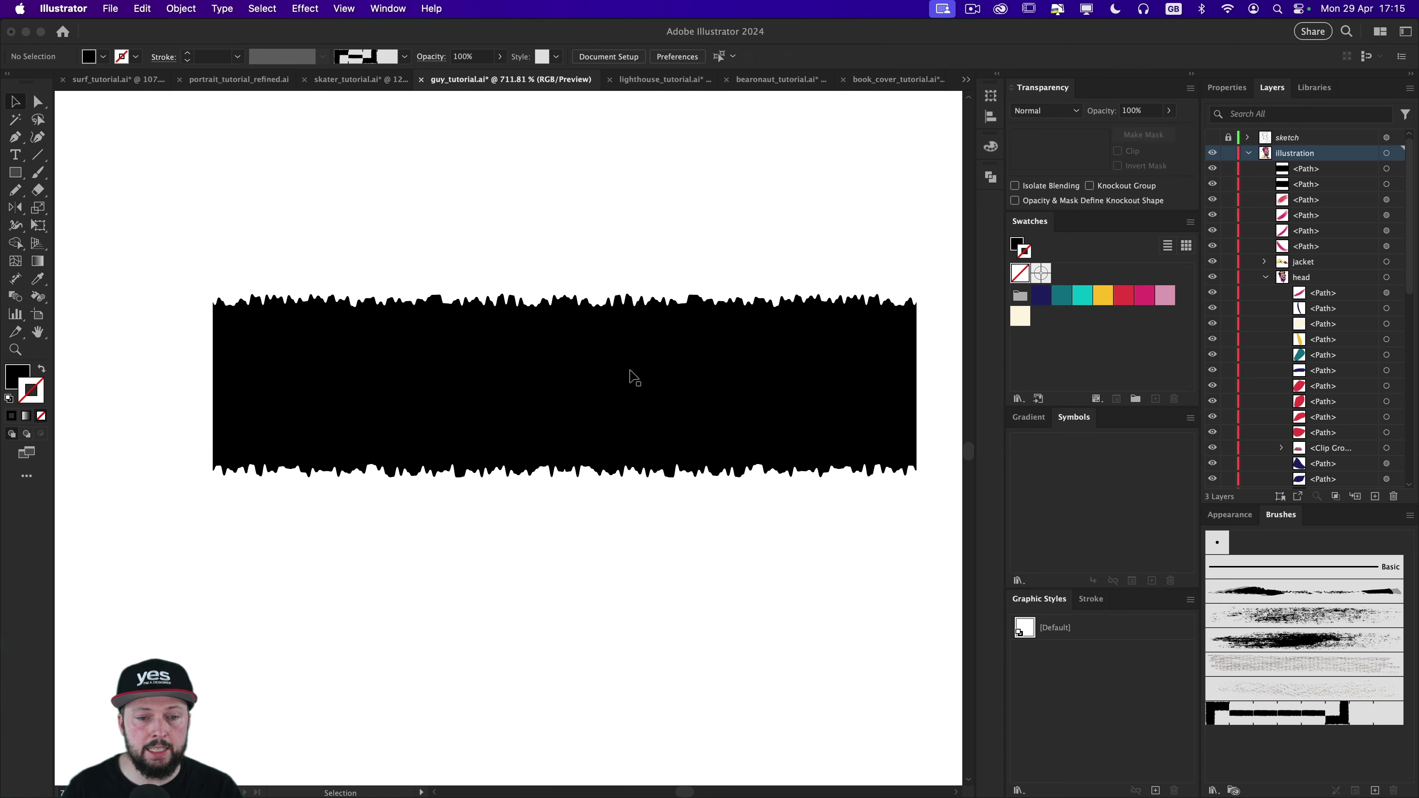
# Step: Check the matching end anchors of the two mirrored halves and unite both halves into a single shape
pyautogui.click(633, 377)
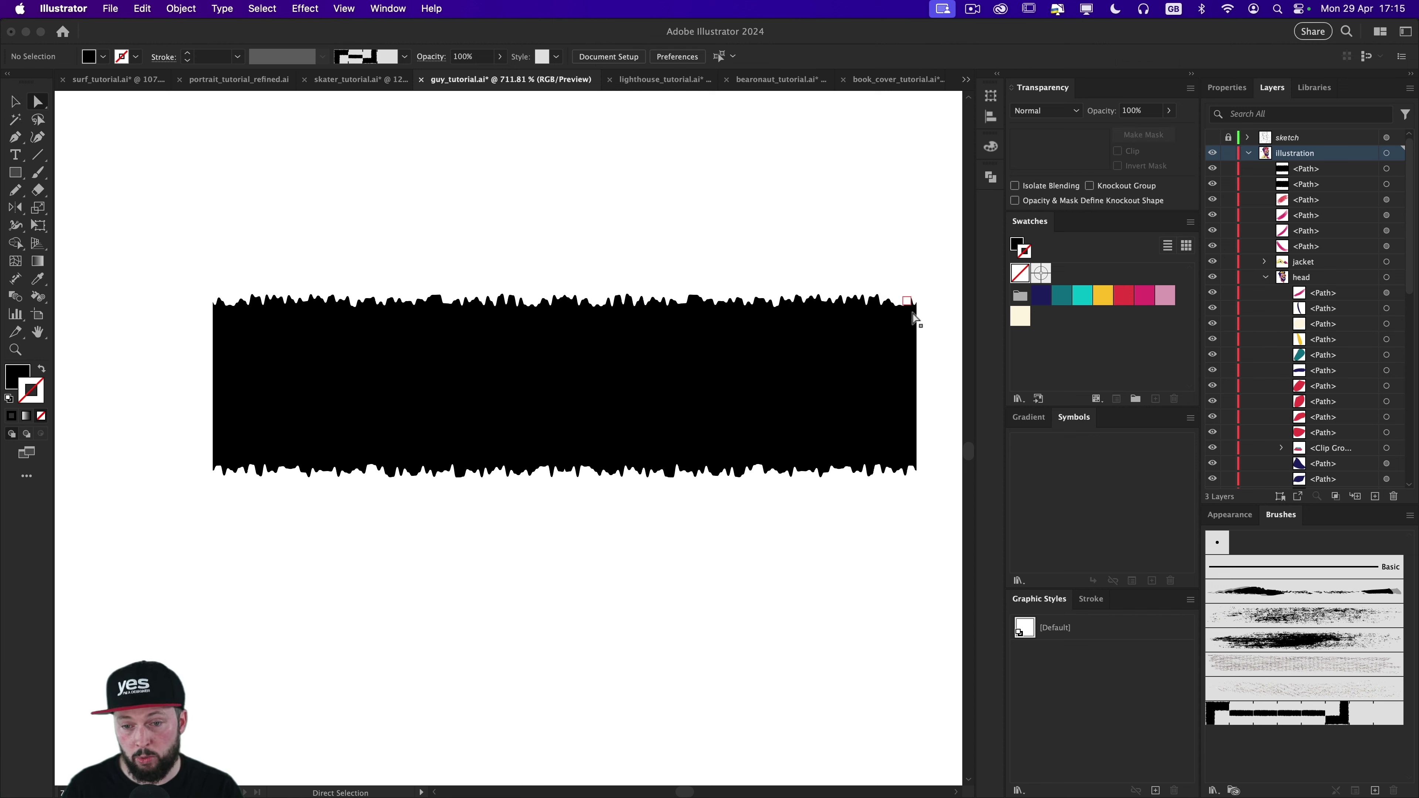
pyautogui.moveTo(938, 258); pyautogui.dragTo(913, 518)
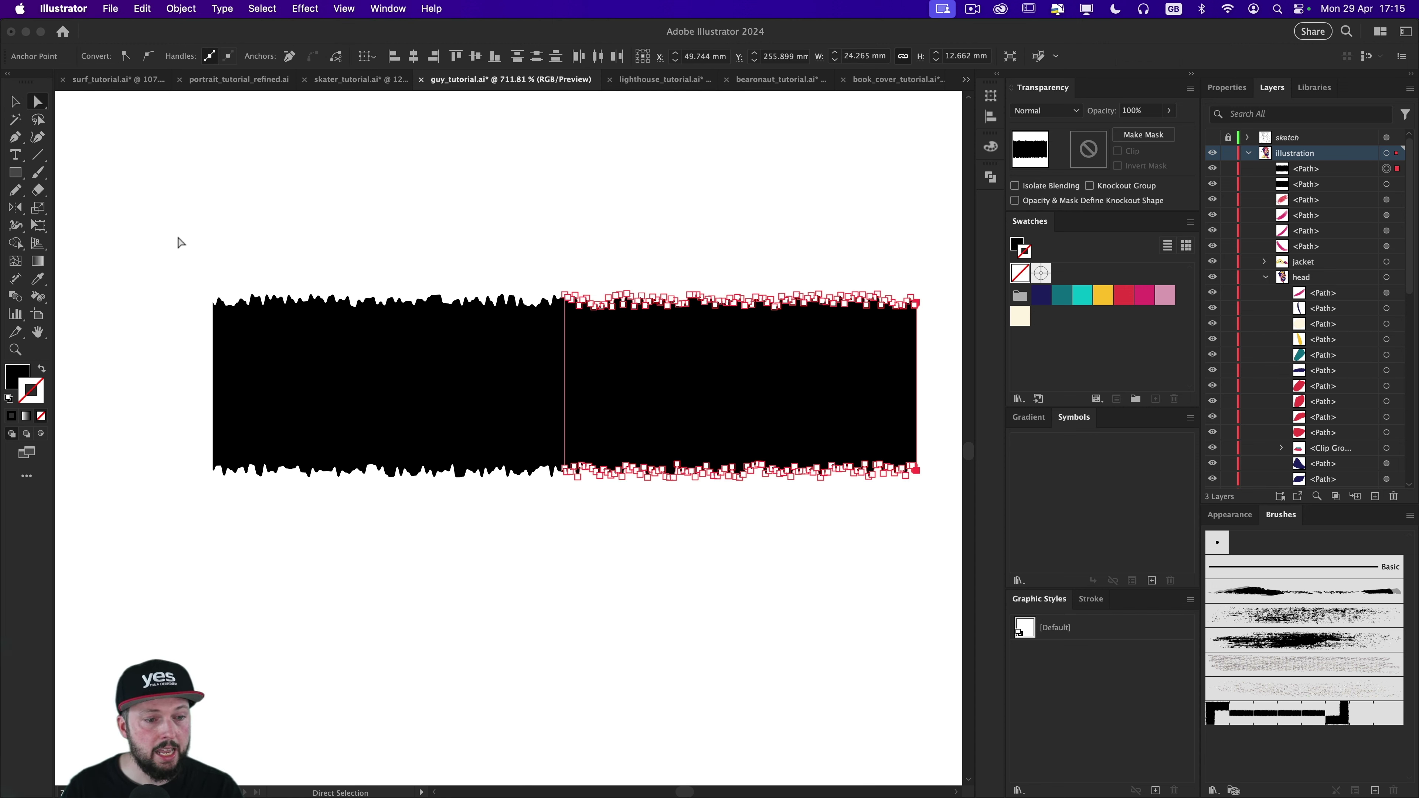
pyautogui.moveTo(178, 238); pyautogui.dragTo(237, 572)
pyautogui.press('v')
pyautogui.moveTo(906, 241); pyautogui.dragTo(231, 460)
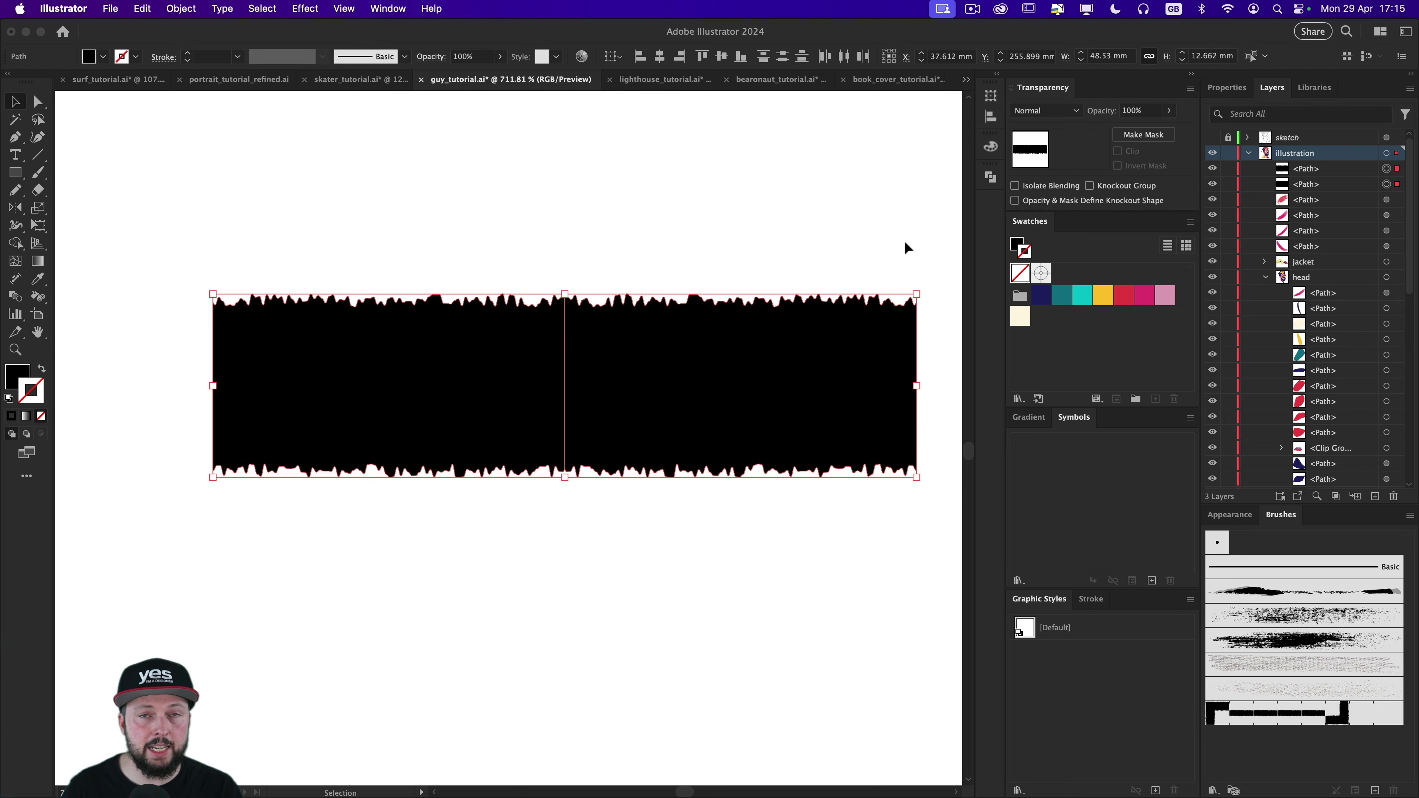
pyautogui.click(994, 179)
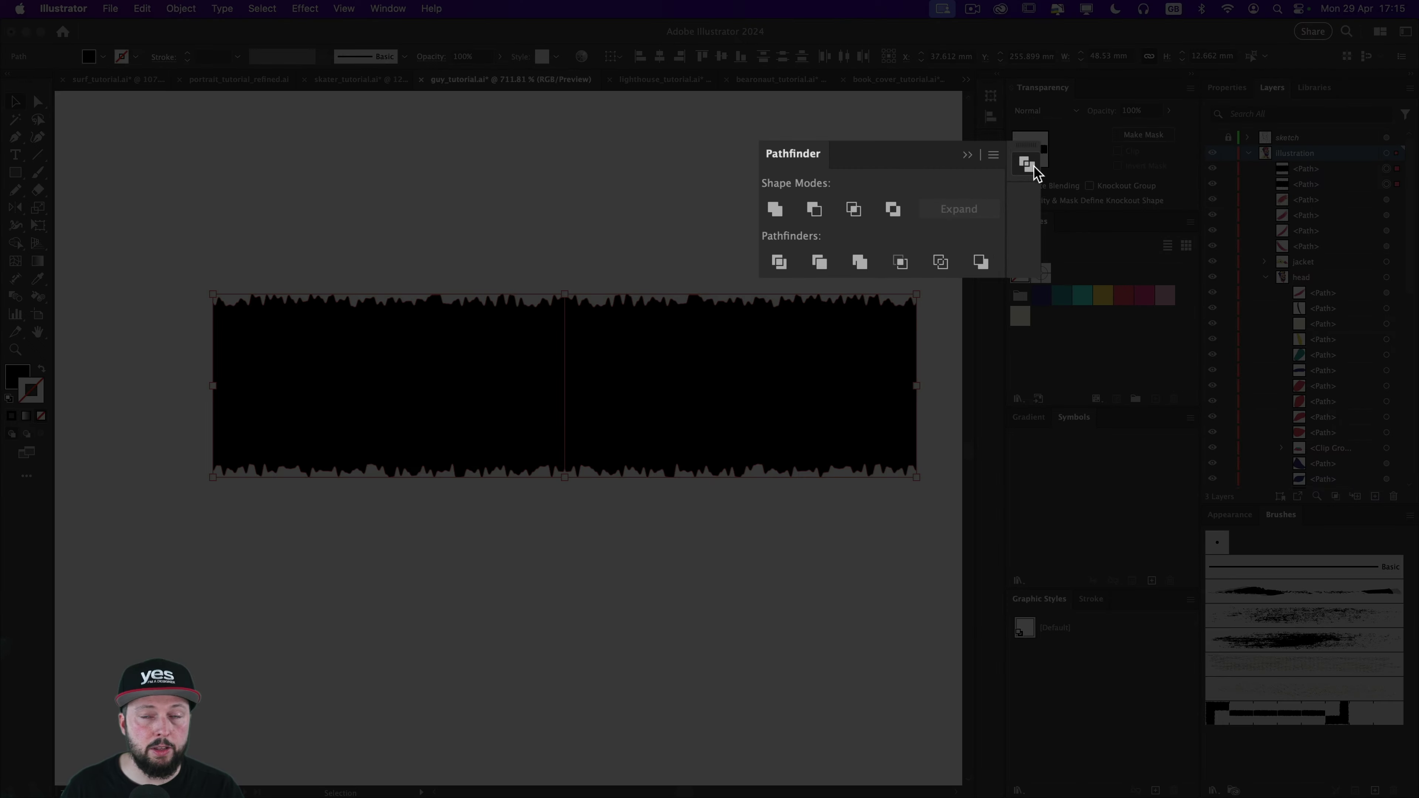
pyautogui.click(774, 209)
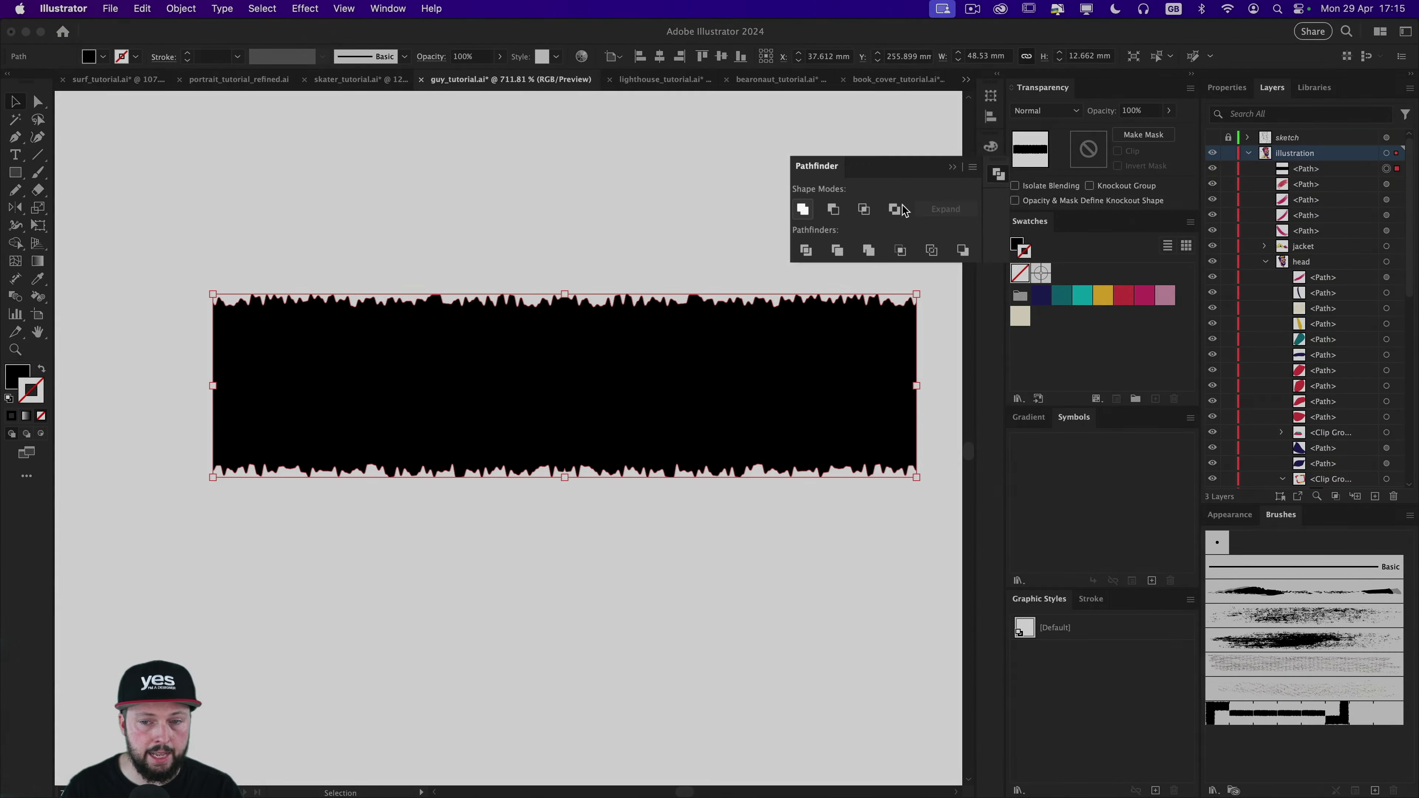
pyautogui.click(990, 172)
# Step: Create a new pattern brush from the united rough-edged shape, with the colorization method set to Tints
pyautogui.moveTo(721, 414)
pyautogui.mouseDown()
pyautogui.moveTo(885, 494)
pyautogui.moveTo(1241, 773)
pyautogui.moveTo(1262, 746)
pyautogui.mouseUp()
pyautogui.click(415, 421)
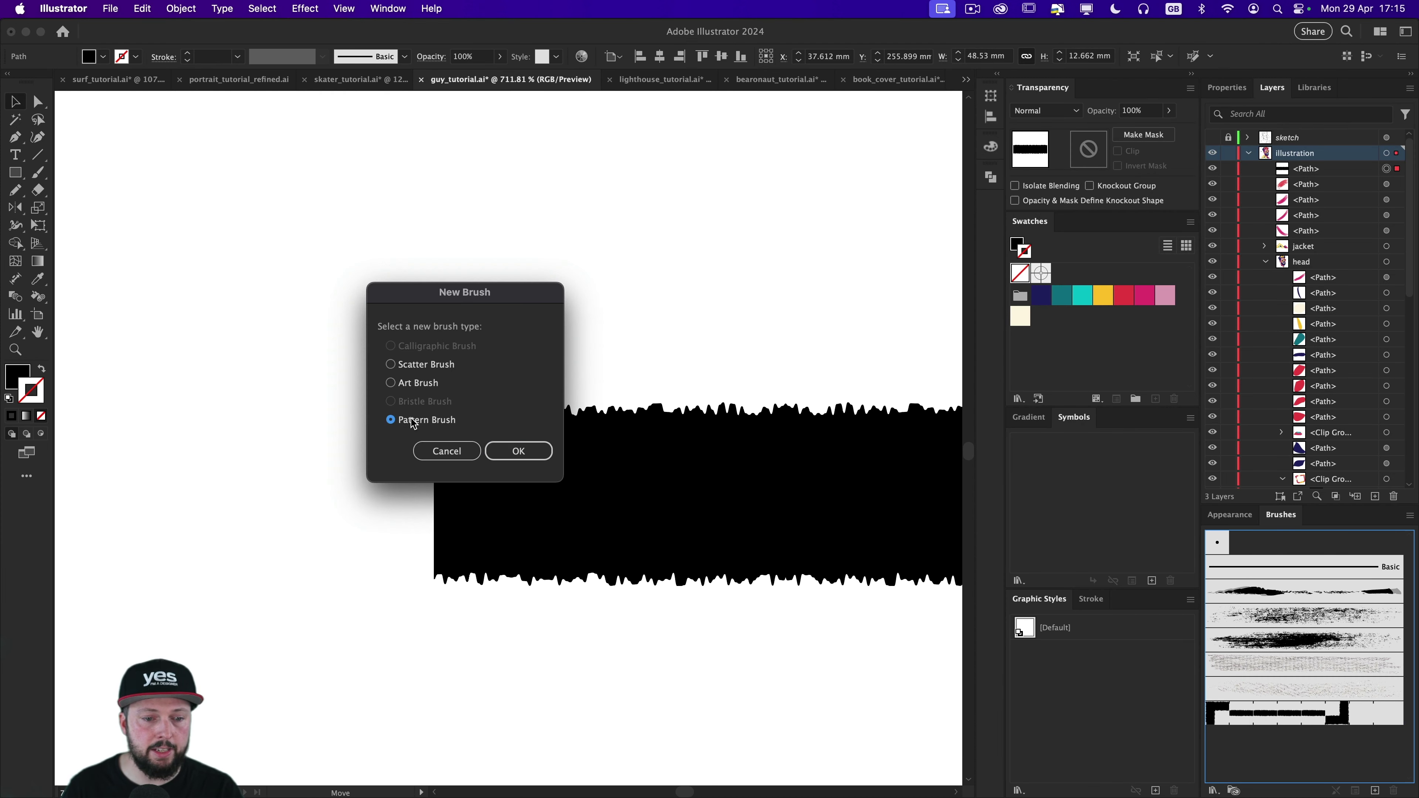
pyautogui.click(530, 452)
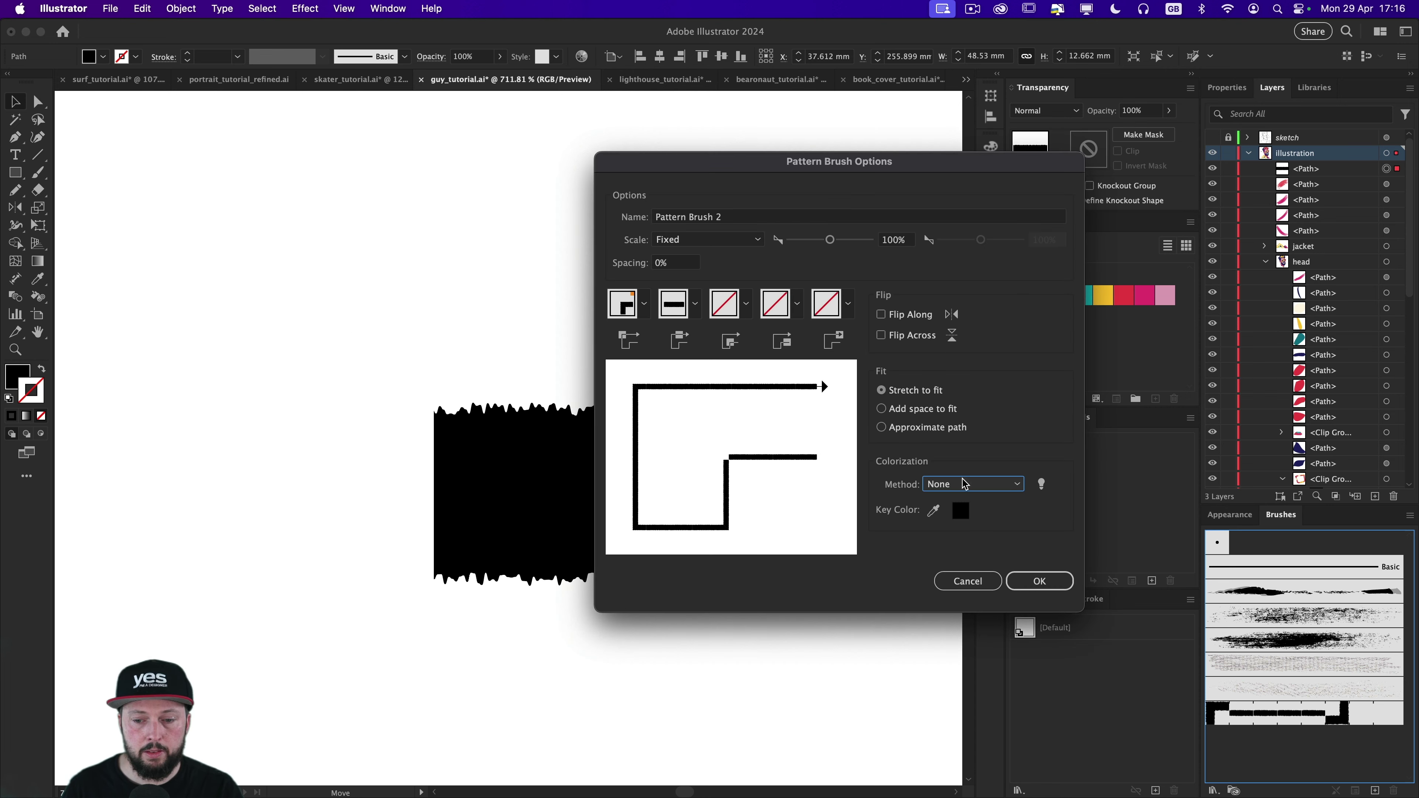
pyautogui.click(950, 484)
pyautogui.click(950, 517)
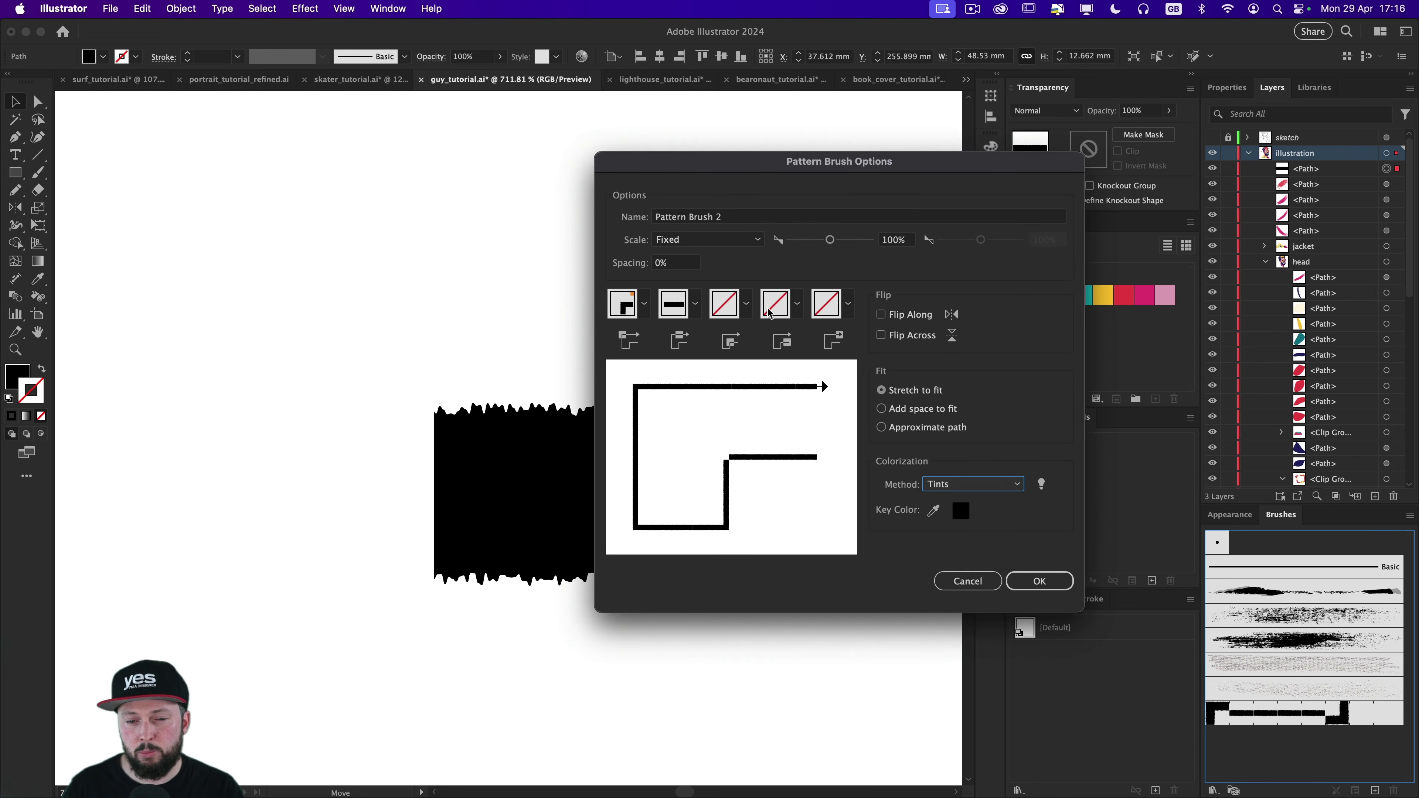
pyautogui.click(1050, 583)
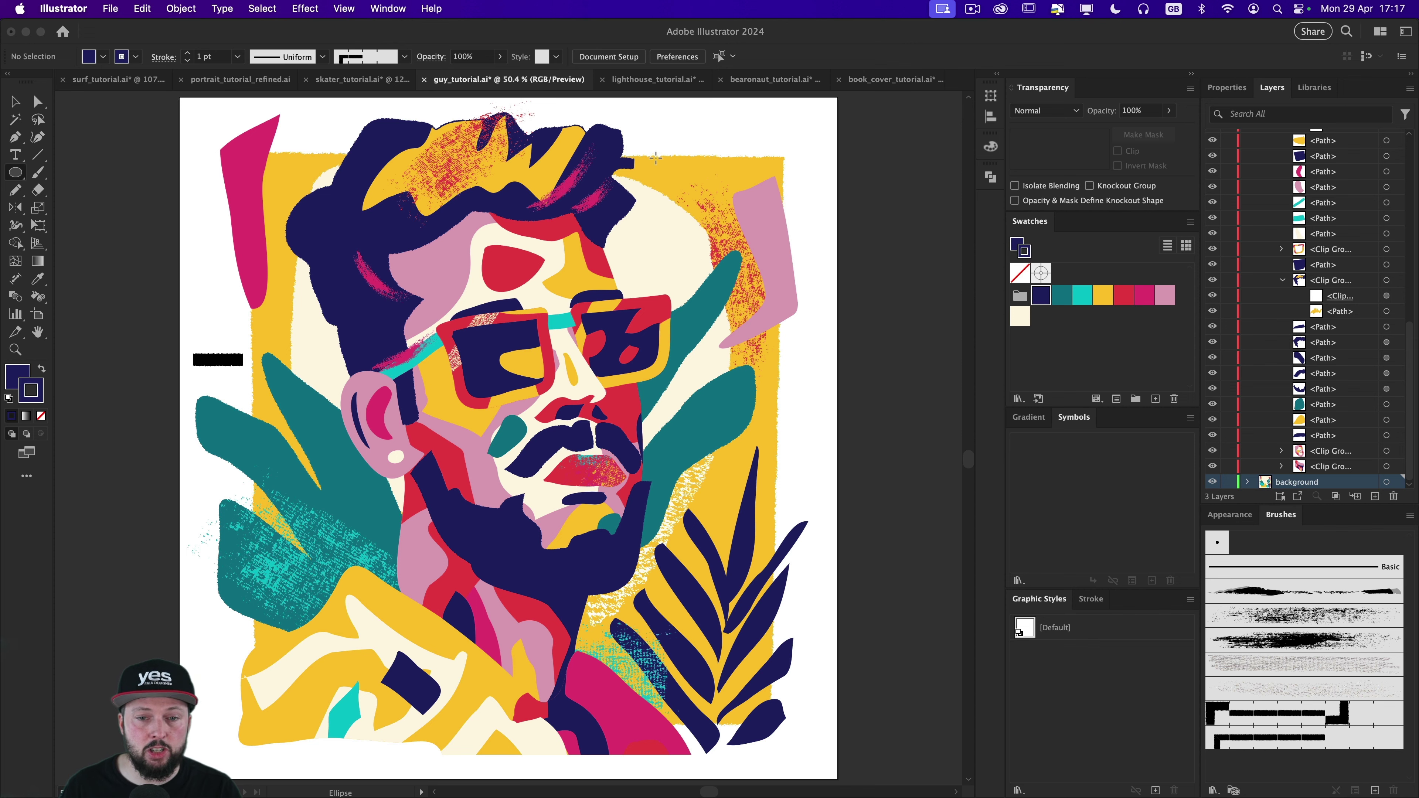
# Step: Draw a dark blue circle about 127 mm in diameter on the background layer over the yellow frame's upper-right corner
pyautogui.moveTo(658, 164)
pyautogui.mouseDown()
pyautogui.moveTo(673, 197)
pyautogui.moveTo(788, 294)
pyautogui.mouseUp()
pyautogui.press('v')
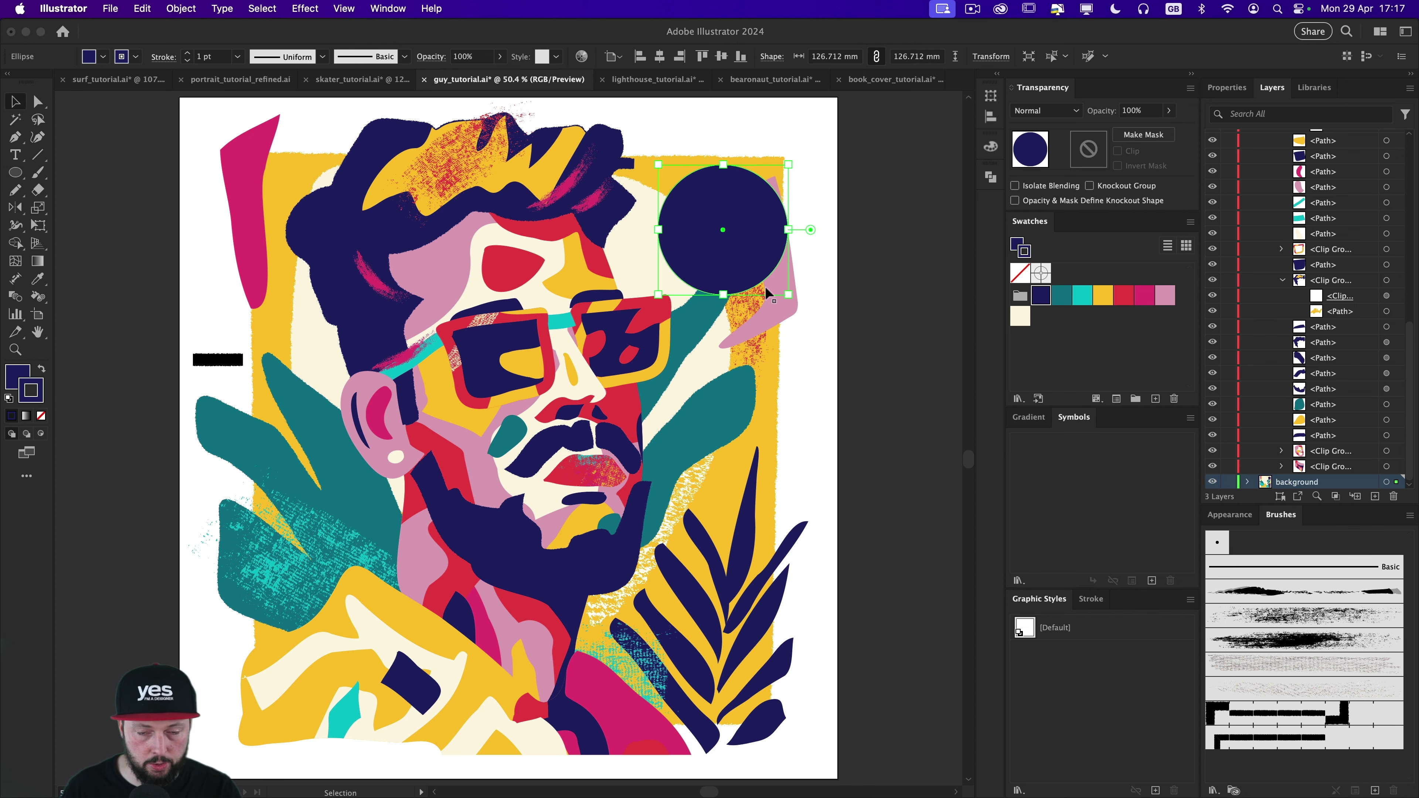
pyautogui.moveTo(740, 189); pyautogui.dragTo(779, 266)
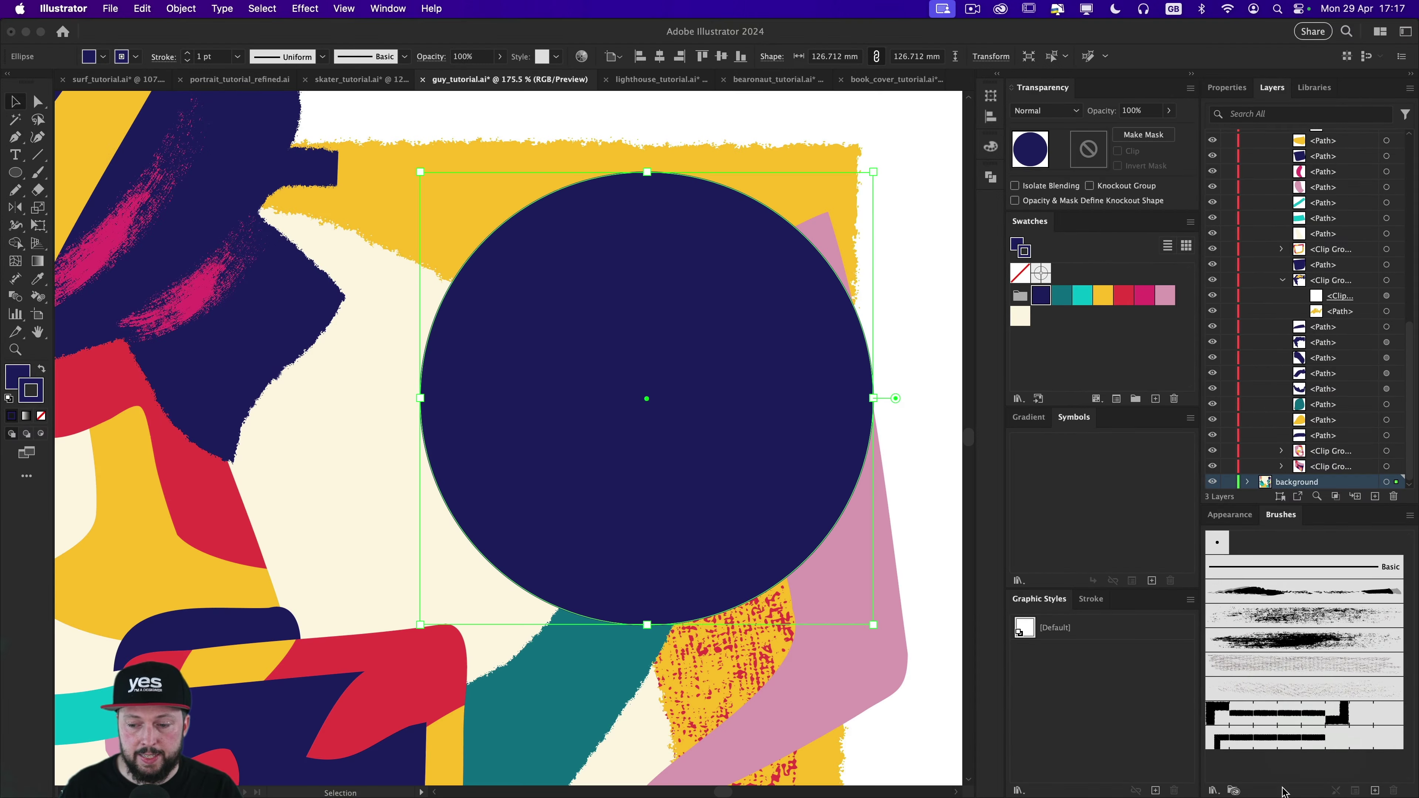
# Step: Apply the new rough-edged pattern brush to the dark blue circle's outline and inspect its textured edge up close
pyautogui.click(1281, 743)
pyautogui.click(908, 240)
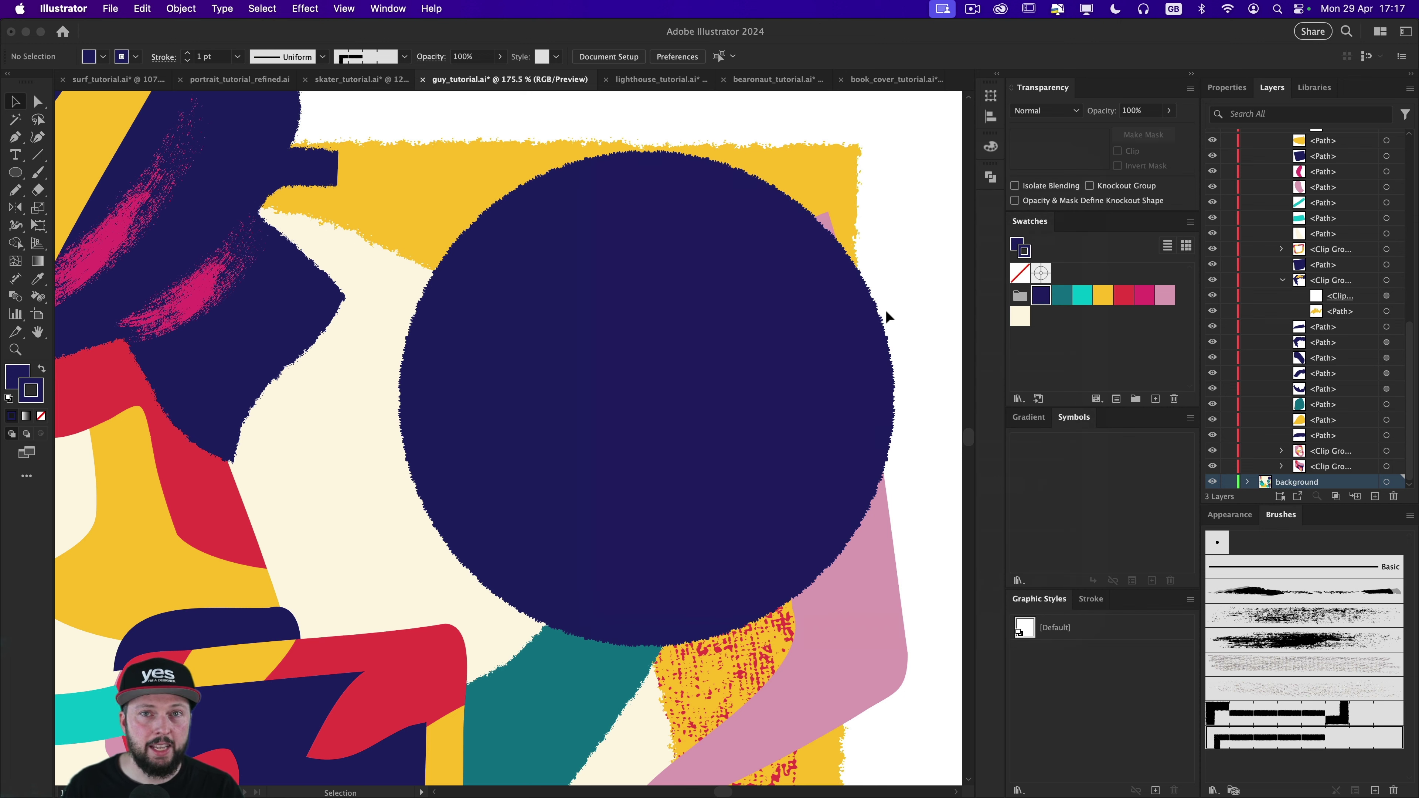
pyautogui.moveTo(498, 136); pyautogui.dragTo(599, 147)
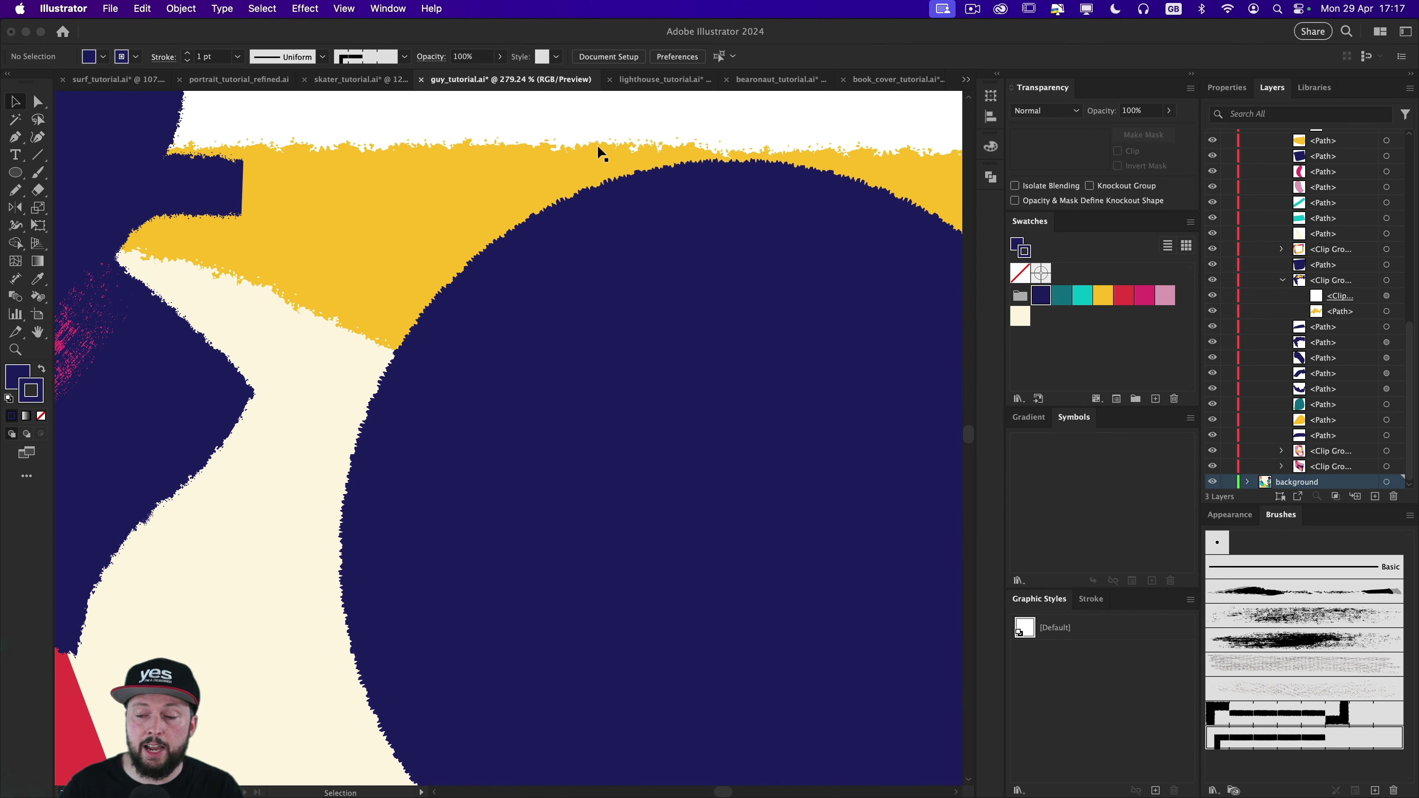
# Step: Open the options of the new pattern brush and adjust its scale while keeping the textured circle in view
pyautogui.doubleClick(1304, 743)
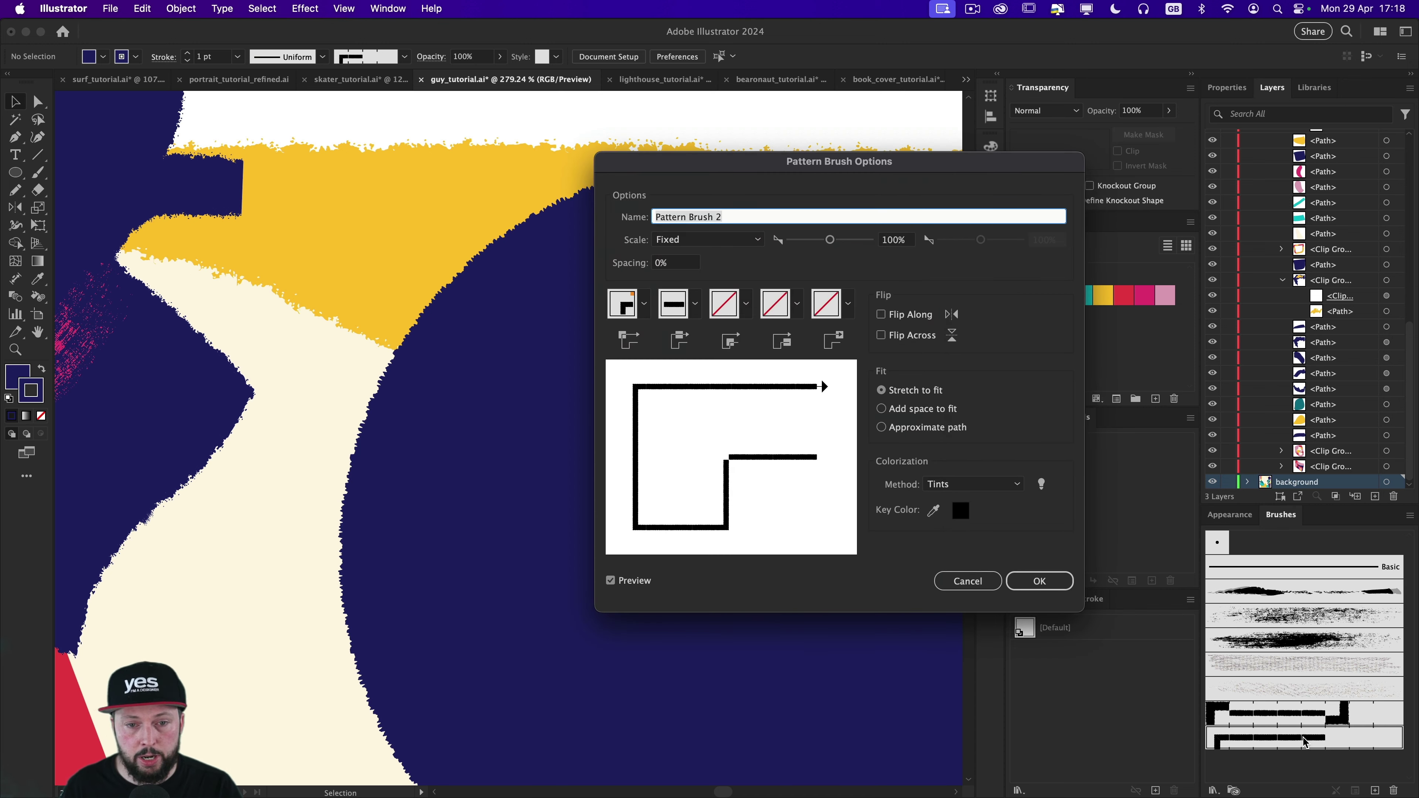
pyautogui.moveTo(834, 162); pyautogui.dragTo(967, 164)
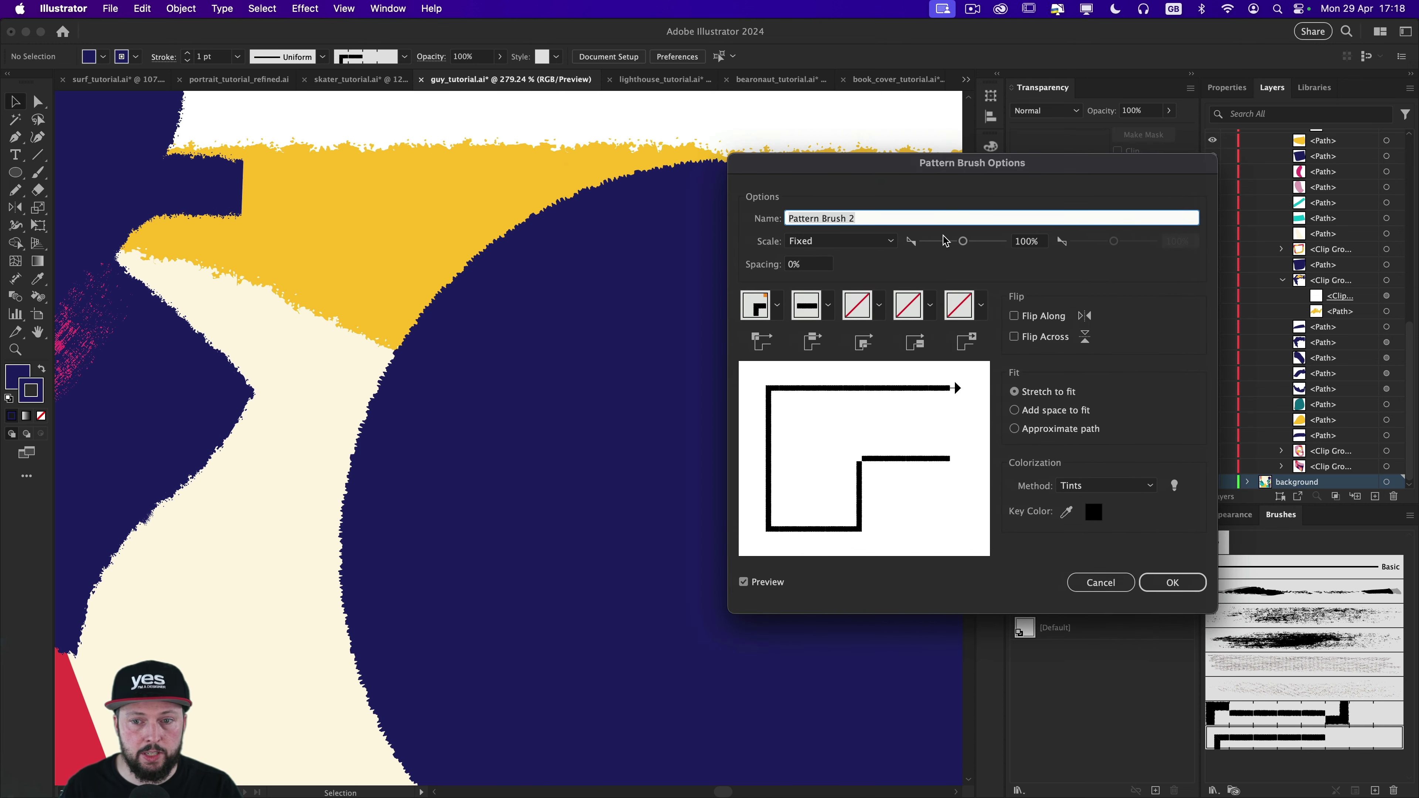
pyautogui.moveTo(944, 241)
pyautogui.mouseDown()
pyautogui.moveTo(959, 241)
pyautogui.moveTo(931, 240)
pyautogui.moveTo(969, 241)
pyautogui.mouseUp()
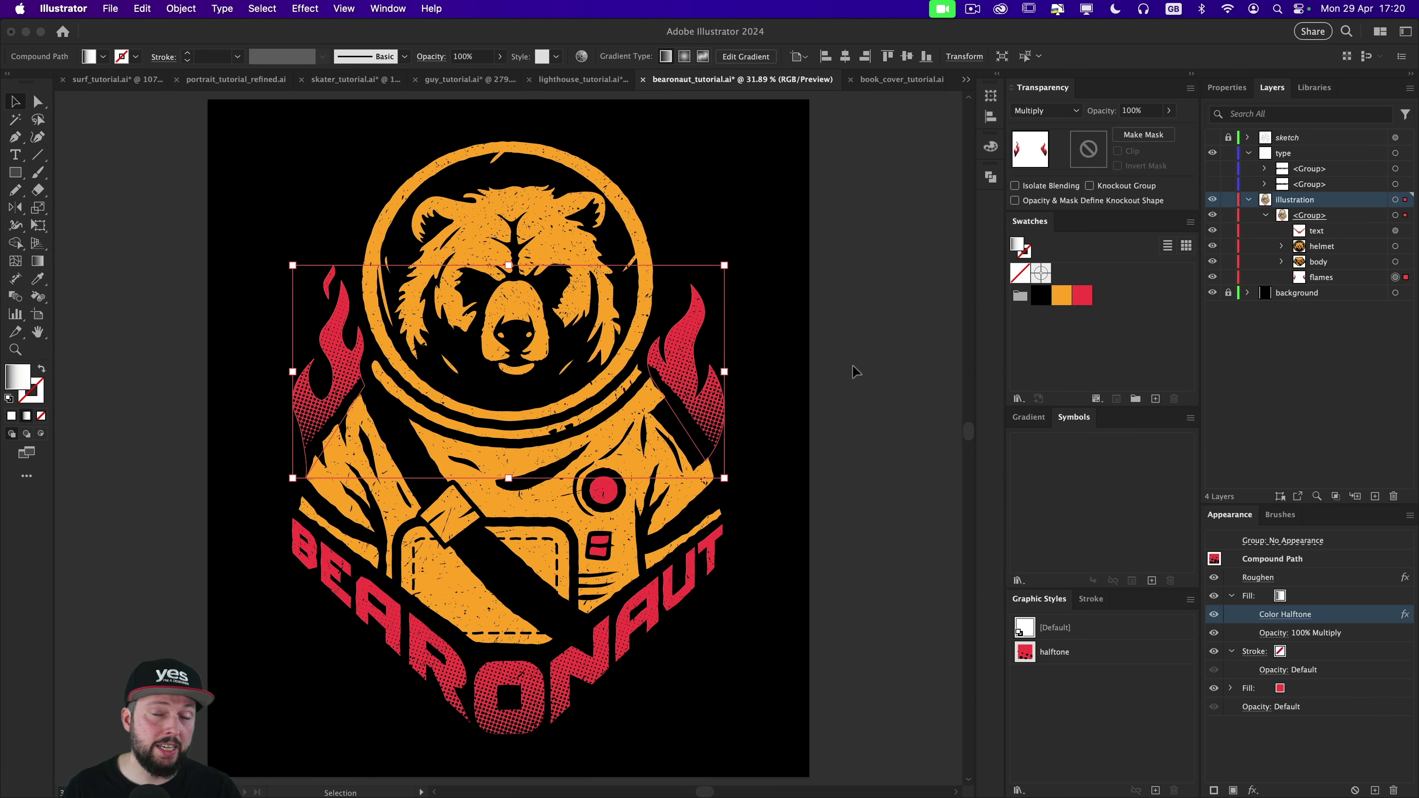
# Step: Examine the gradient fill of the flames and its blending mode in the bearonaut illustration
pyautogui.moveTo(689, 367); pyautogui.dragTo(941, 384)
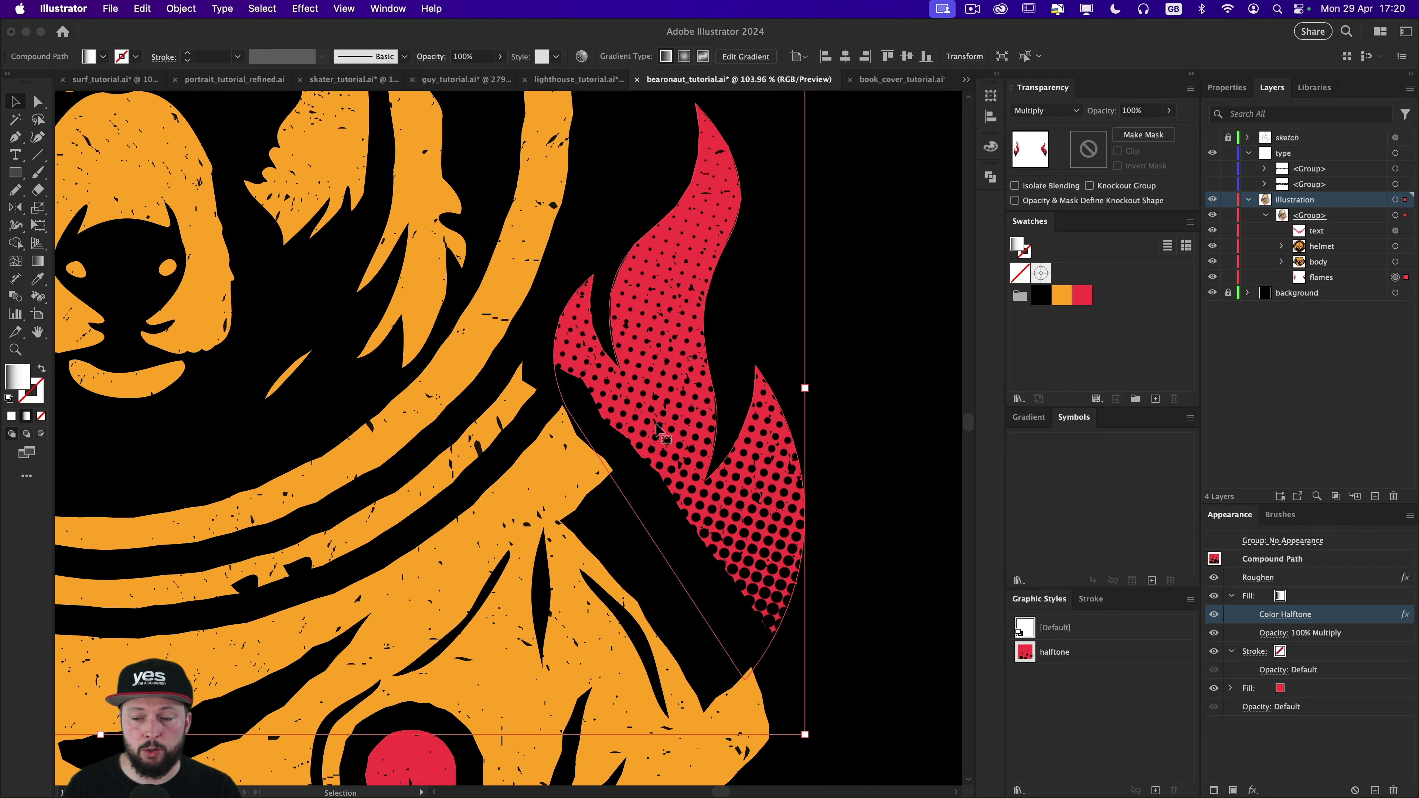
pyautogui.click(1311, 595)
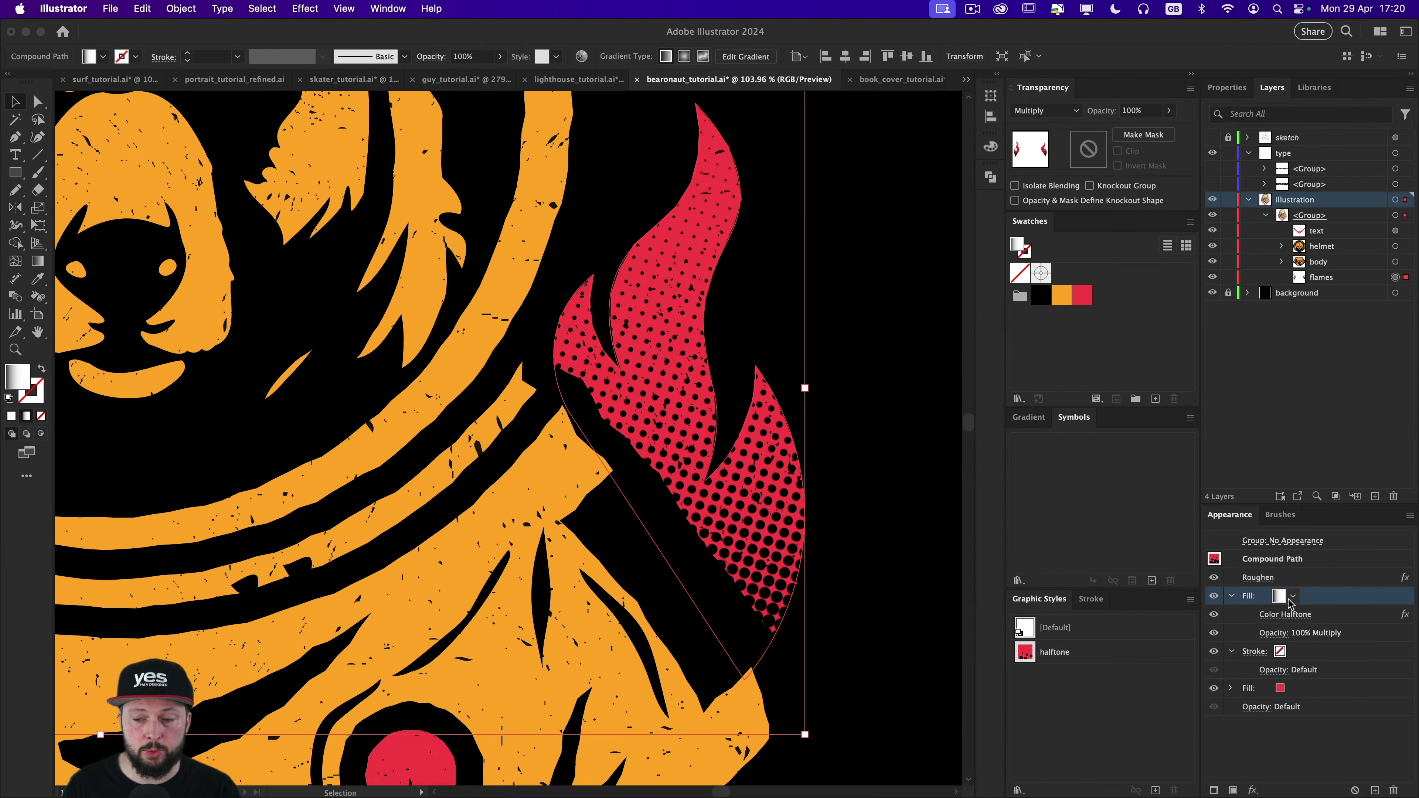
pyautogui.click(1278, 636)
pyautogui.click(1278, 636)
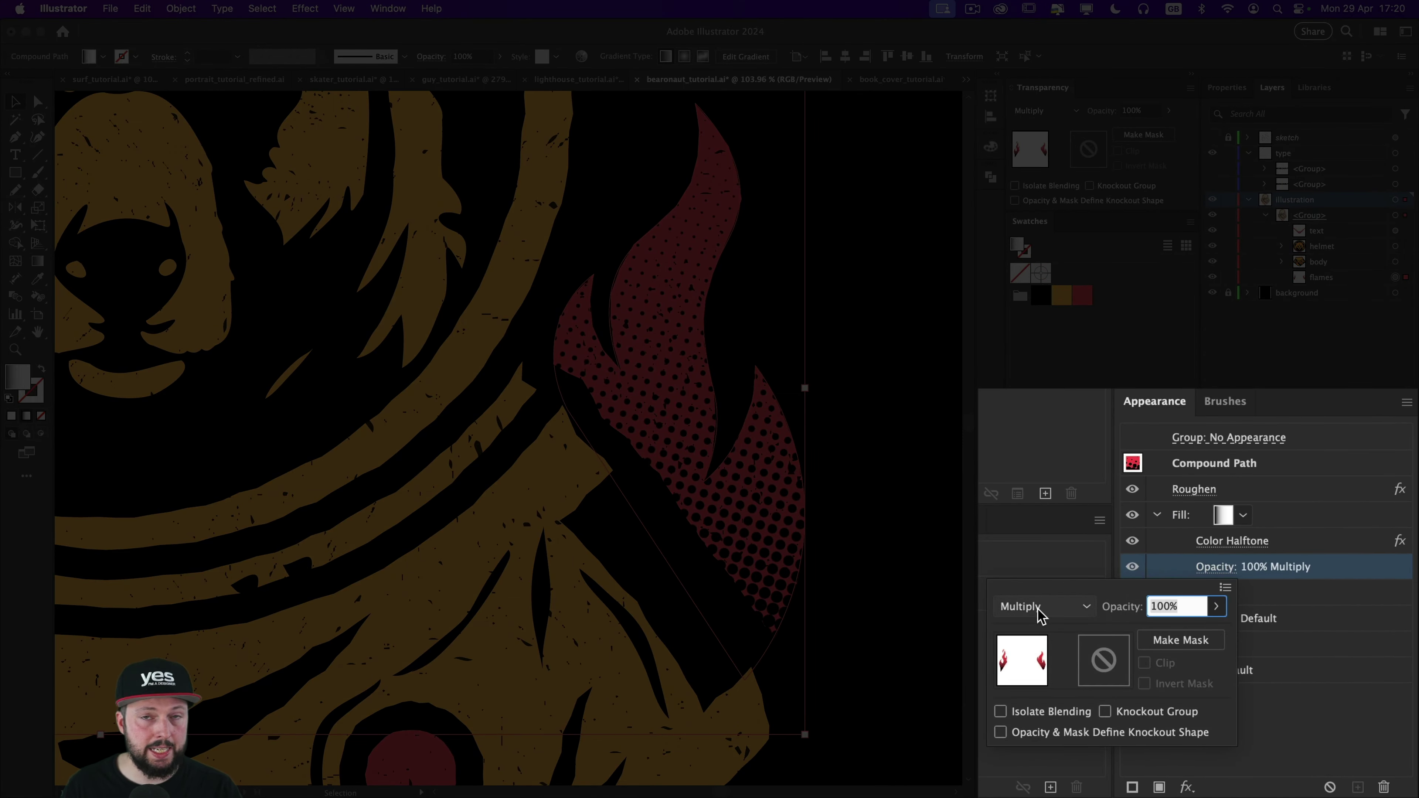
pyautogui.click(1398, 683)
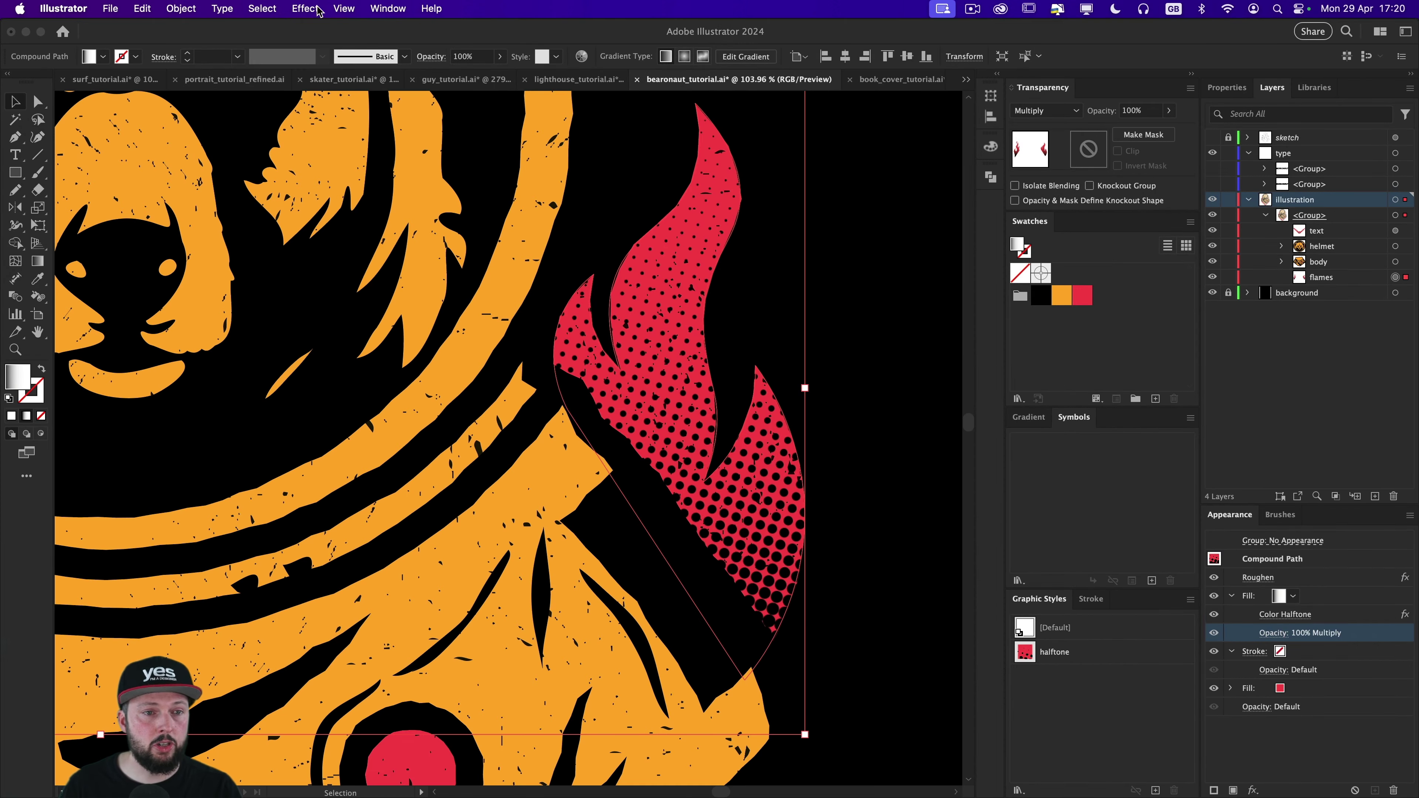
# Step: Set the maximum radius of the Color Halftone effect on the flames' gradient fill to 20 pixels
pyautogui.click(306, 8)
pyautogui.moveTo(364, 382)
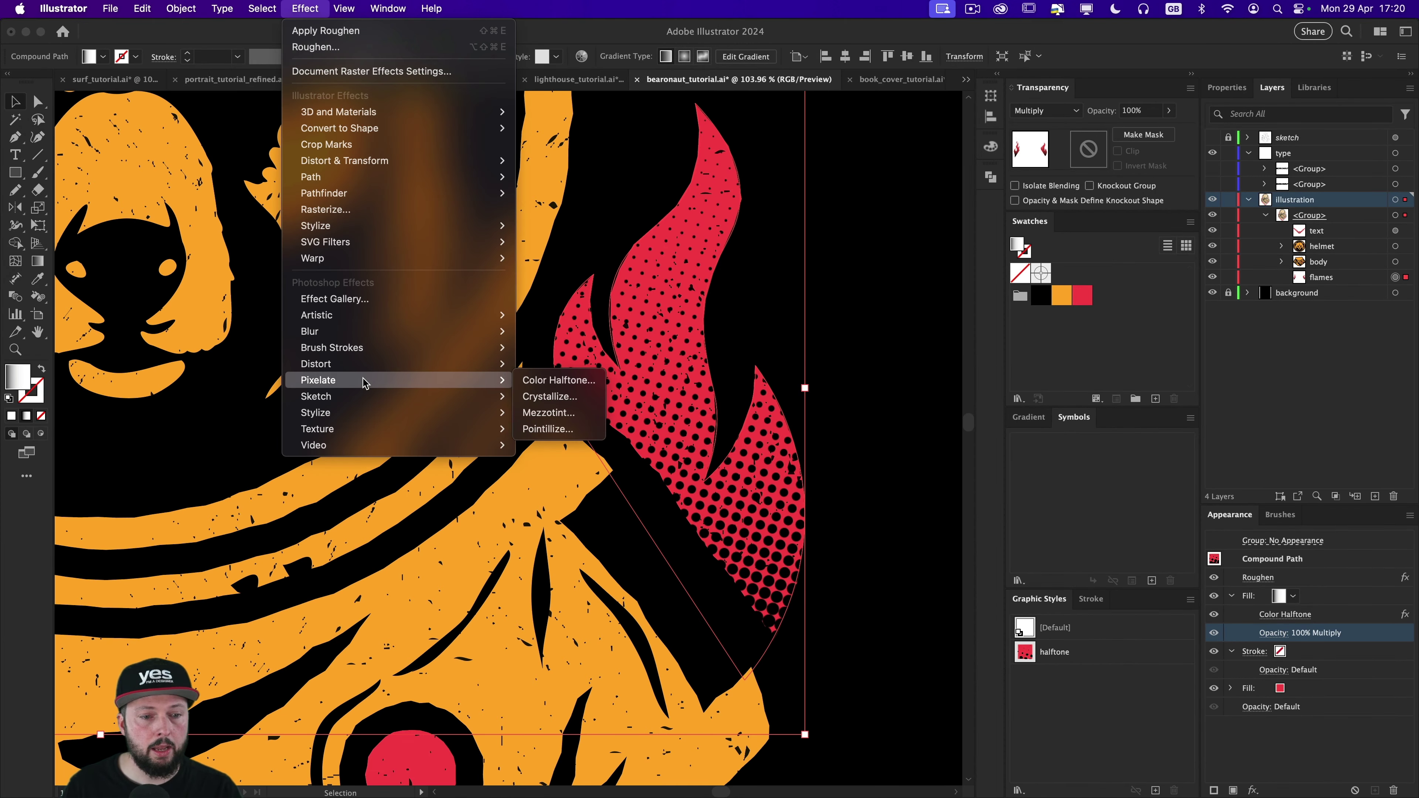
pyautogui.click(538, 380)
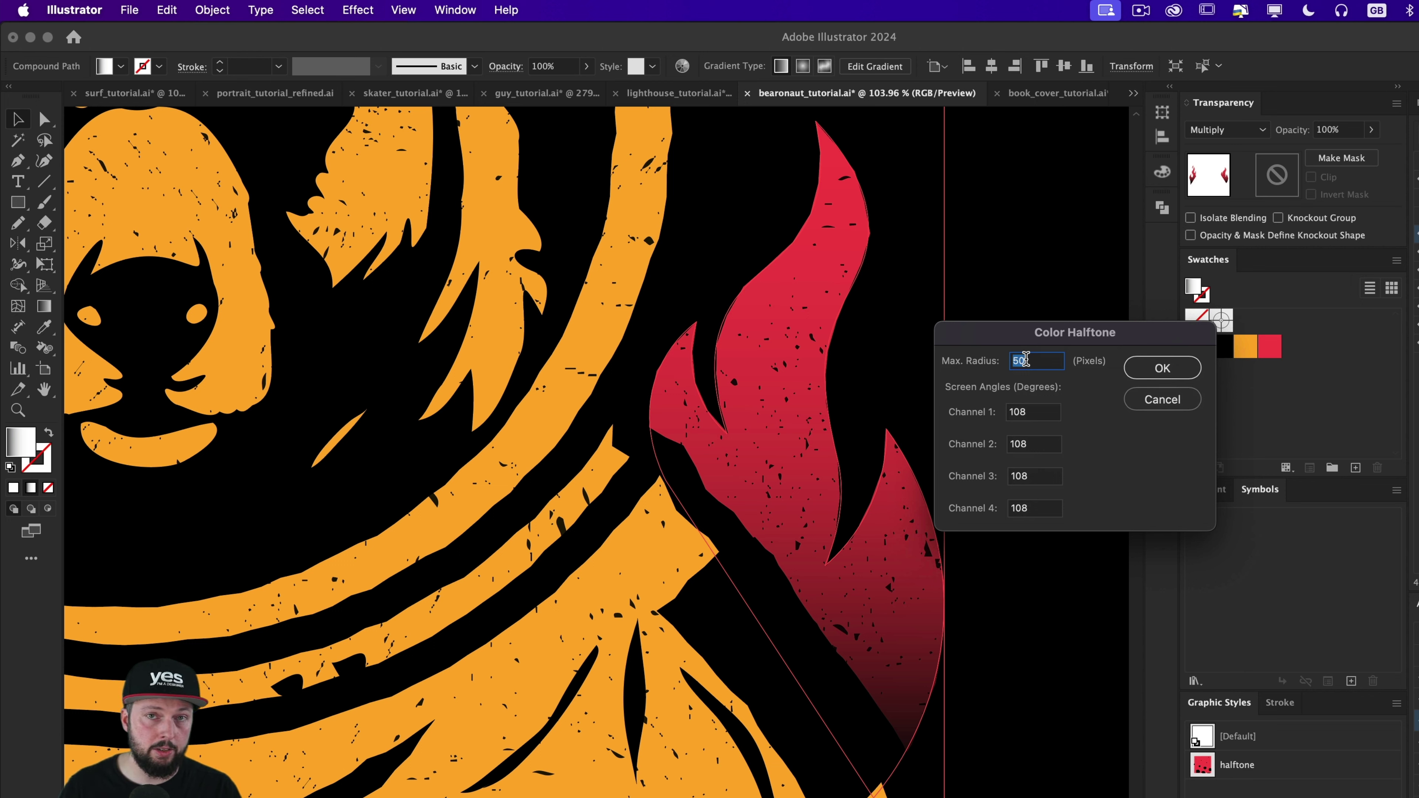
pyautogui.write('20')
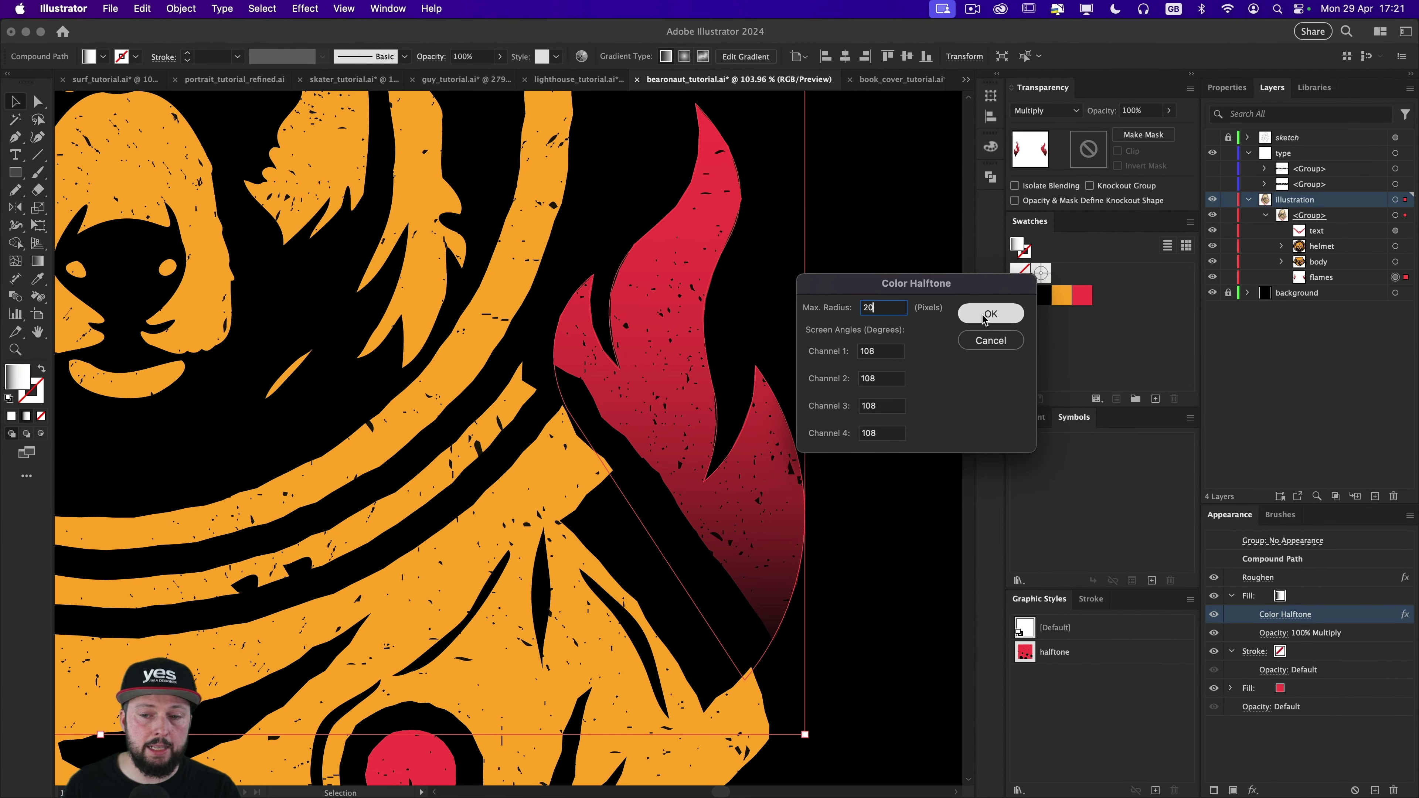
pyautogui.click(990, 314)
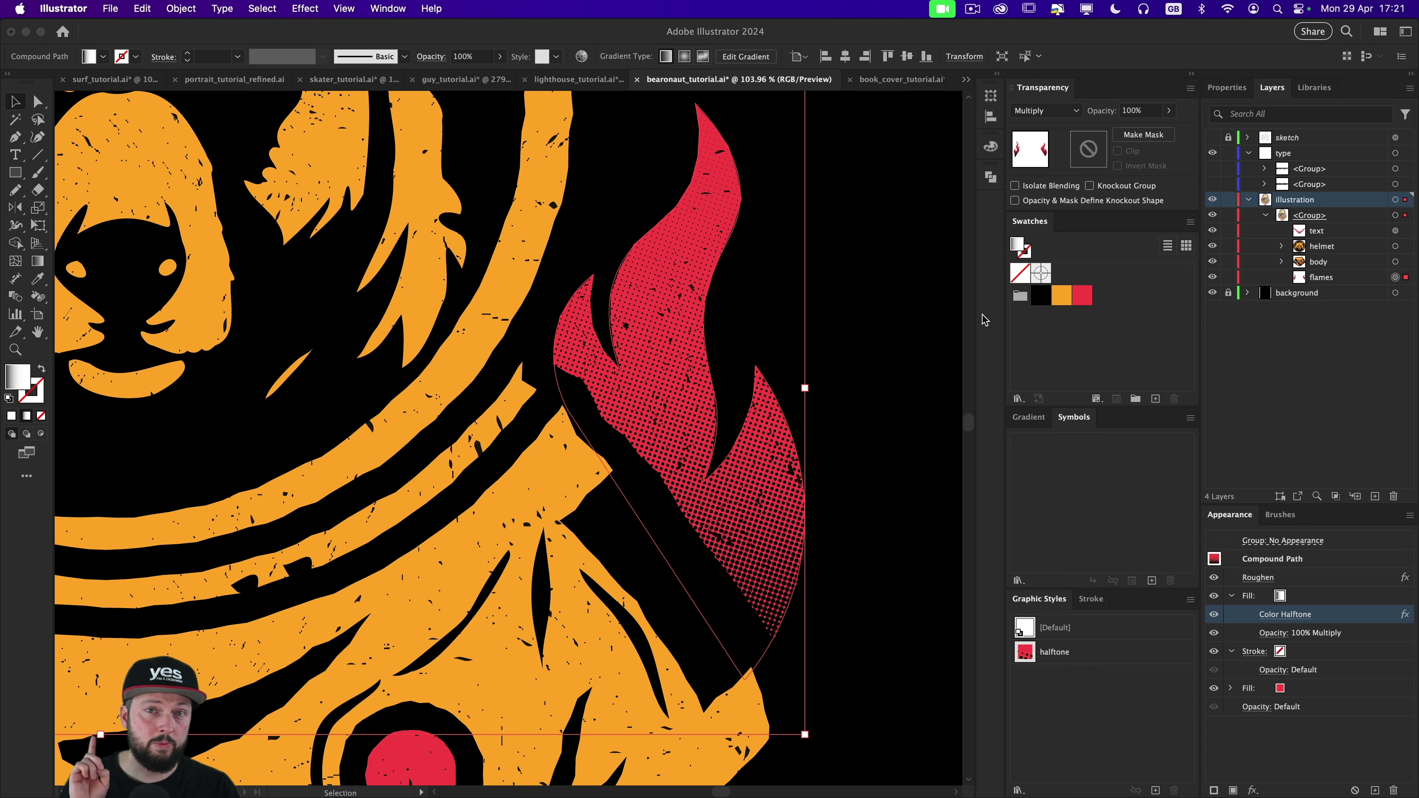
# Step: Open the Document Raster Effects Settings to check the resolution used for the halftone effect
pyautogui.click(320, 13)
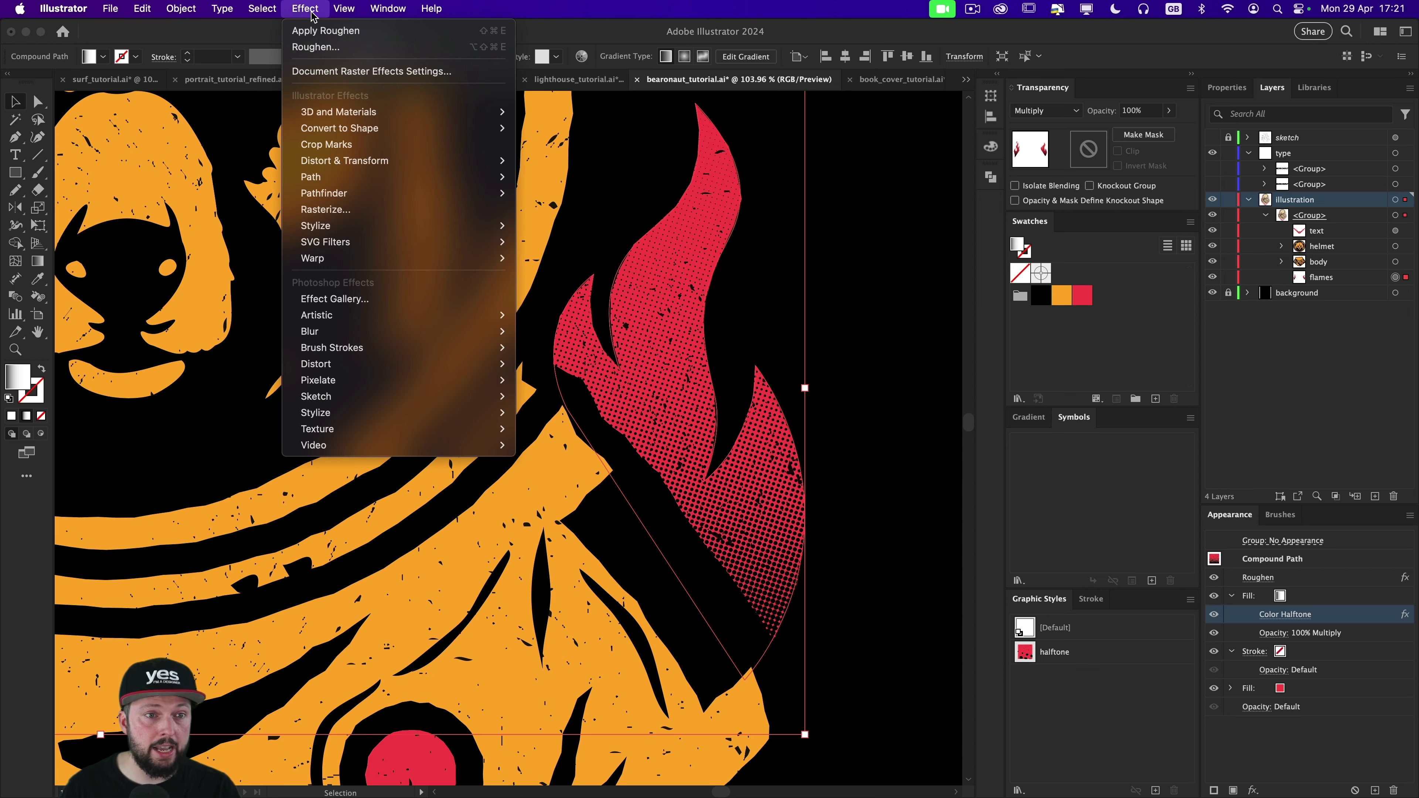
pyautogui.click(328, 75)
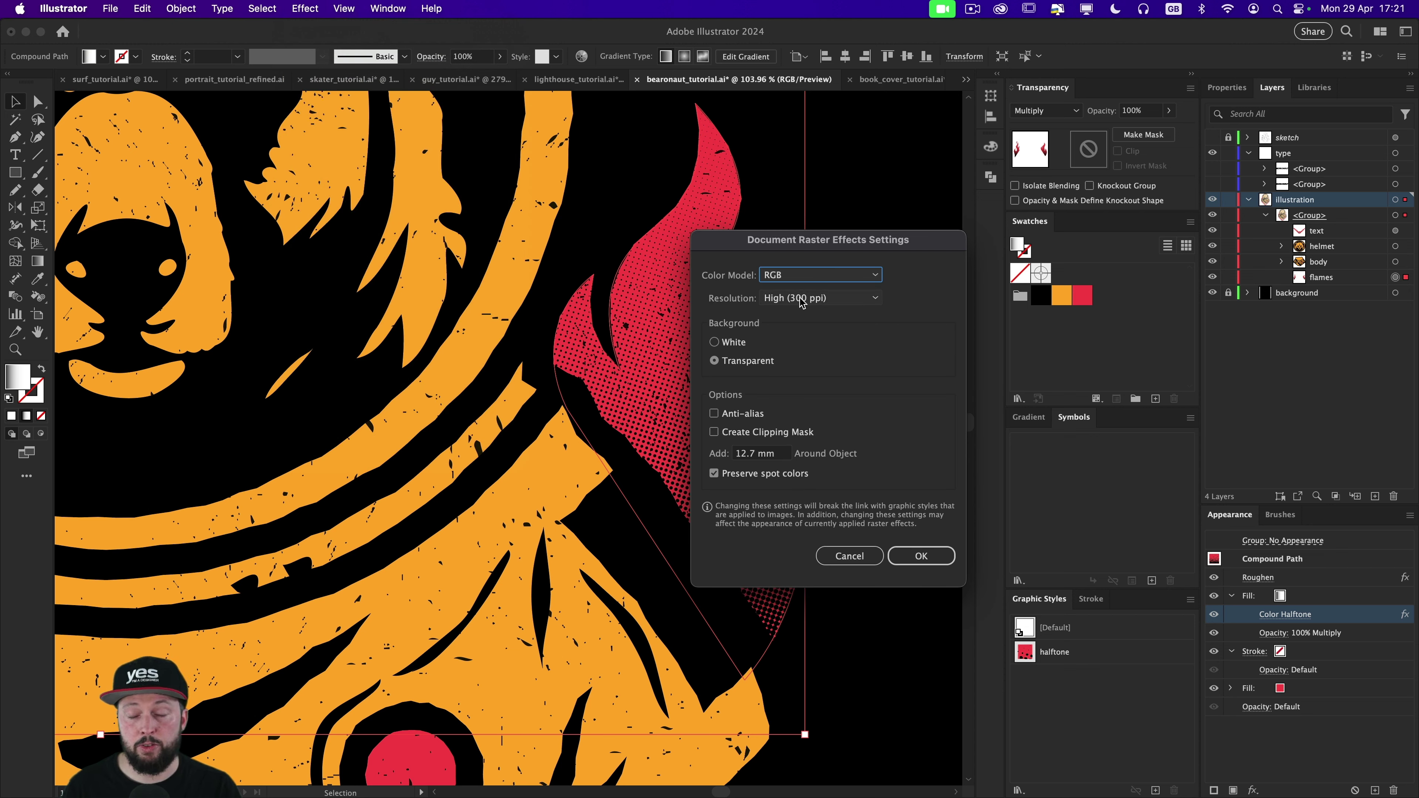